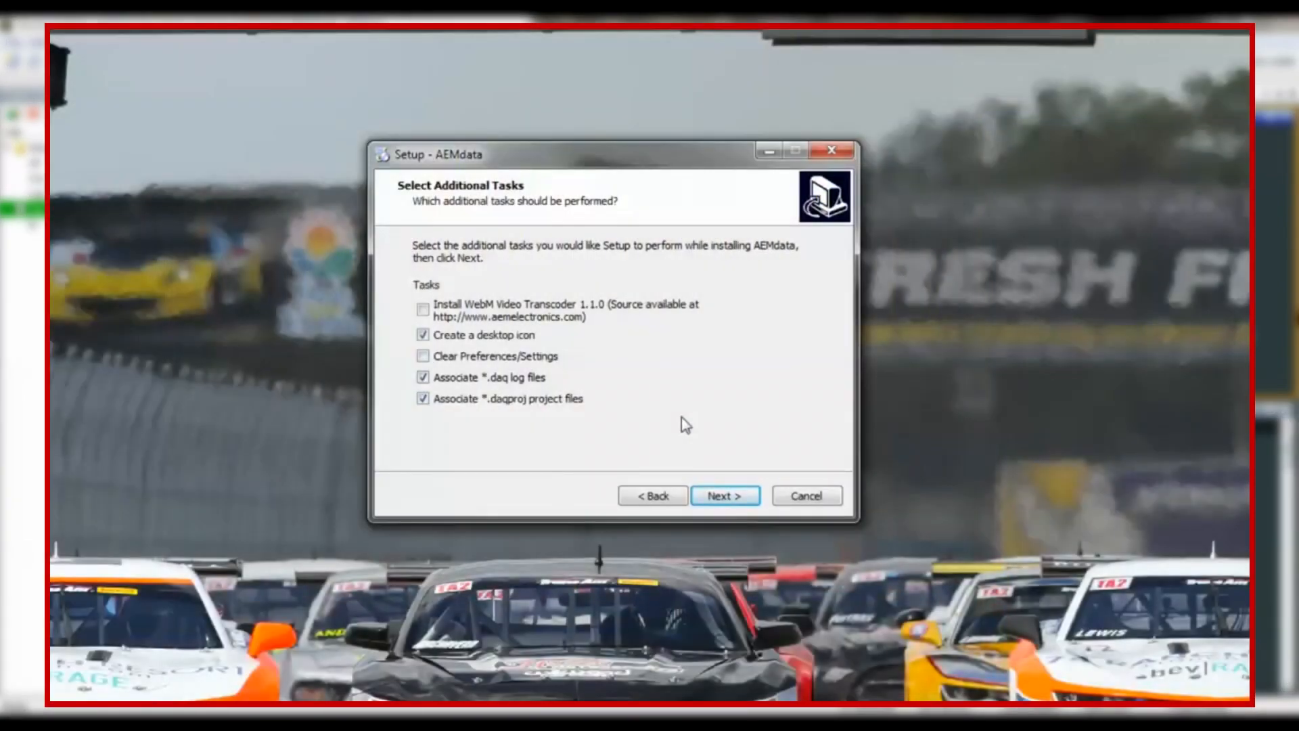
# Include WebM Video Transcoder 1.1.0 in the AEMdata setup tasks, and launch WebM Transcoder
pyautogui.click(423, 310)
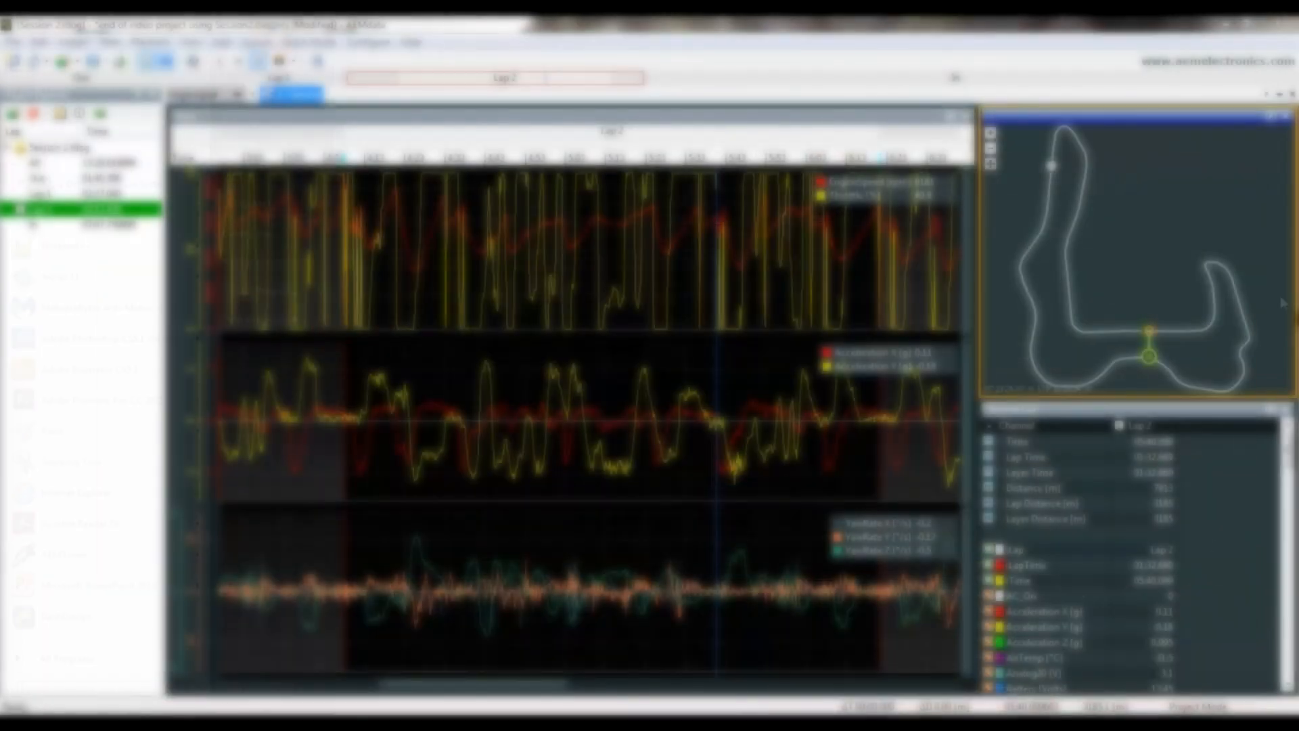
pyautogui.press('super')
pyautogui.write('webm')
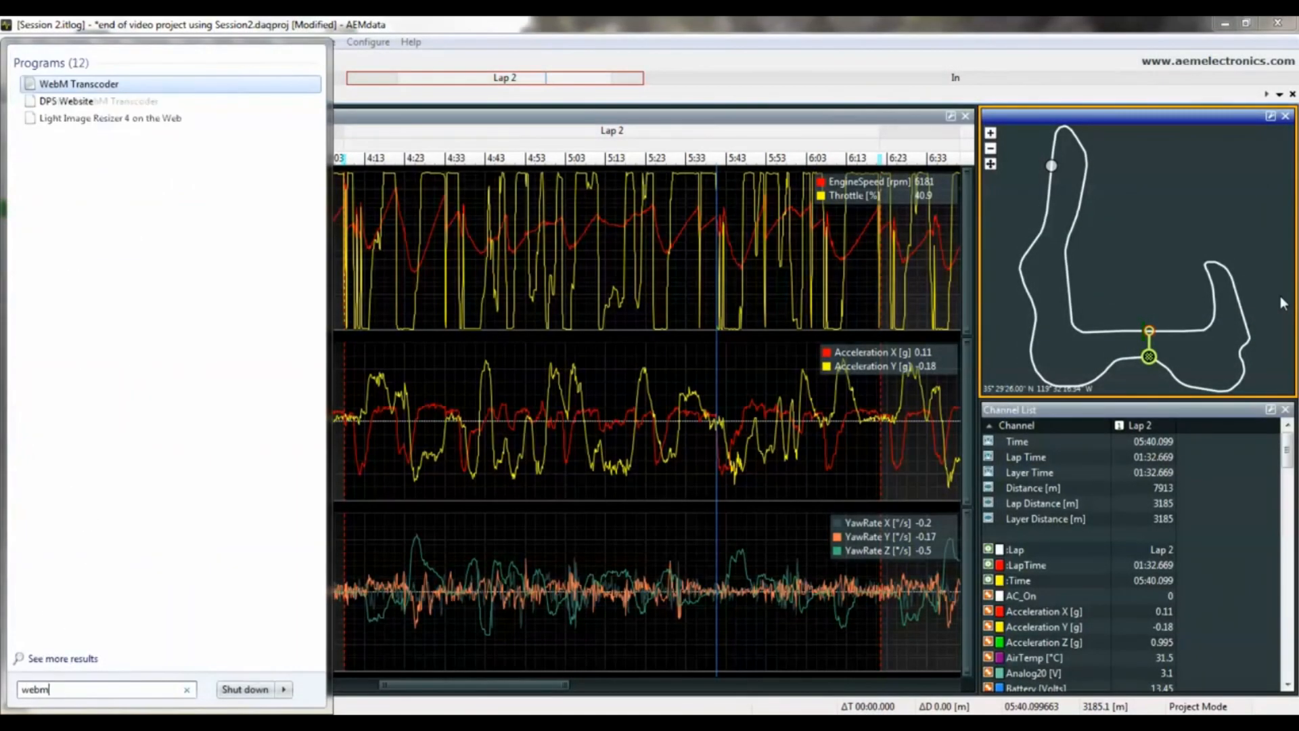
pyautogui.click(190, 85)
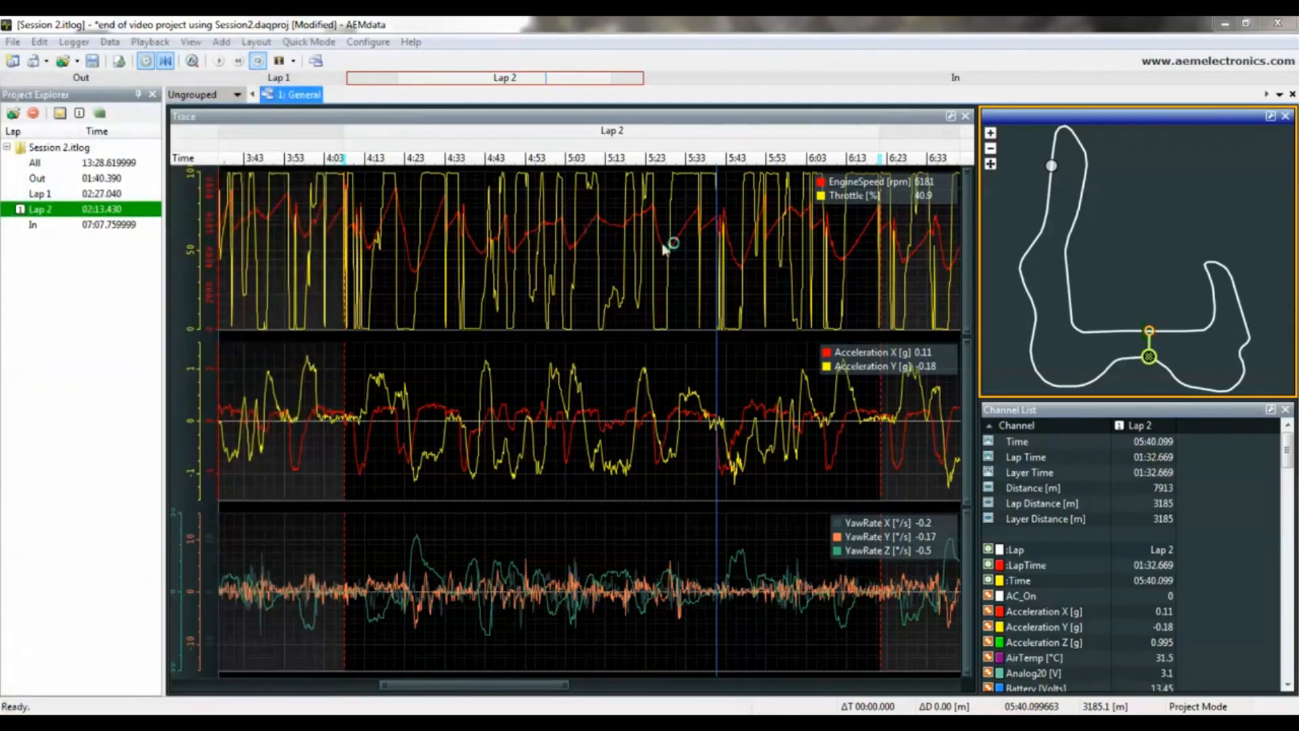
pyautogui.moveTo(663, 153); pyautogui.dragTo(938, 134)
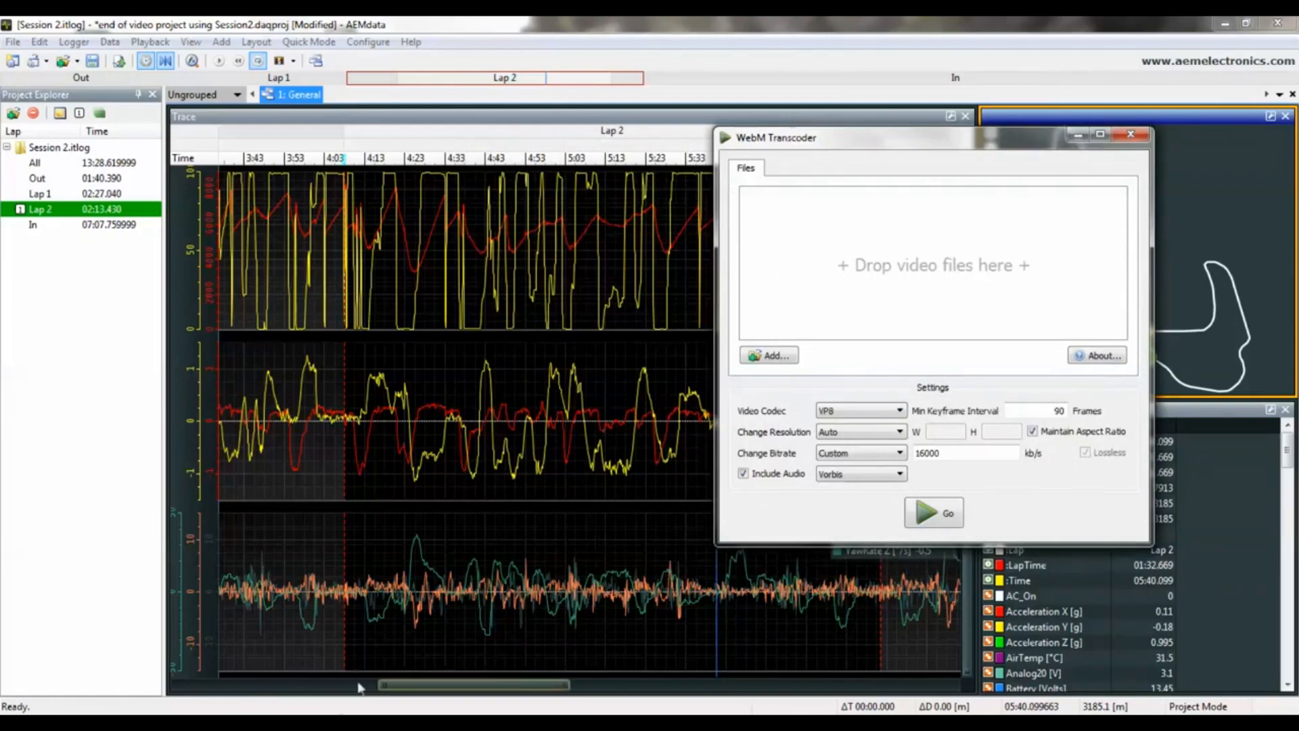
# Add GOPR0023.MP4 from the BW CW13 vid overlay demo folder to the WebM Transcoder file list
pyautogui.moveTo(323, 722)
pyautogui.click(453, 602)
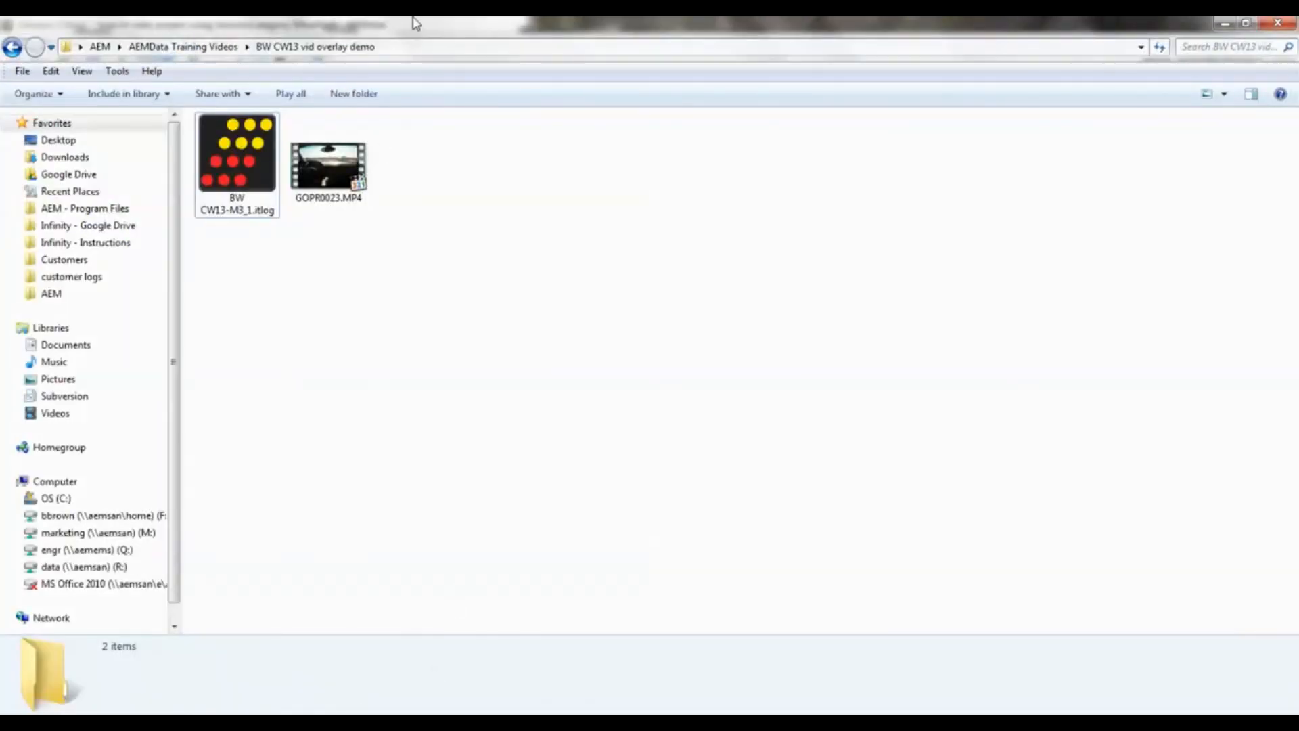
pyautogui.moveTo(340, 133); pyautogui.dragTo(826, 295)
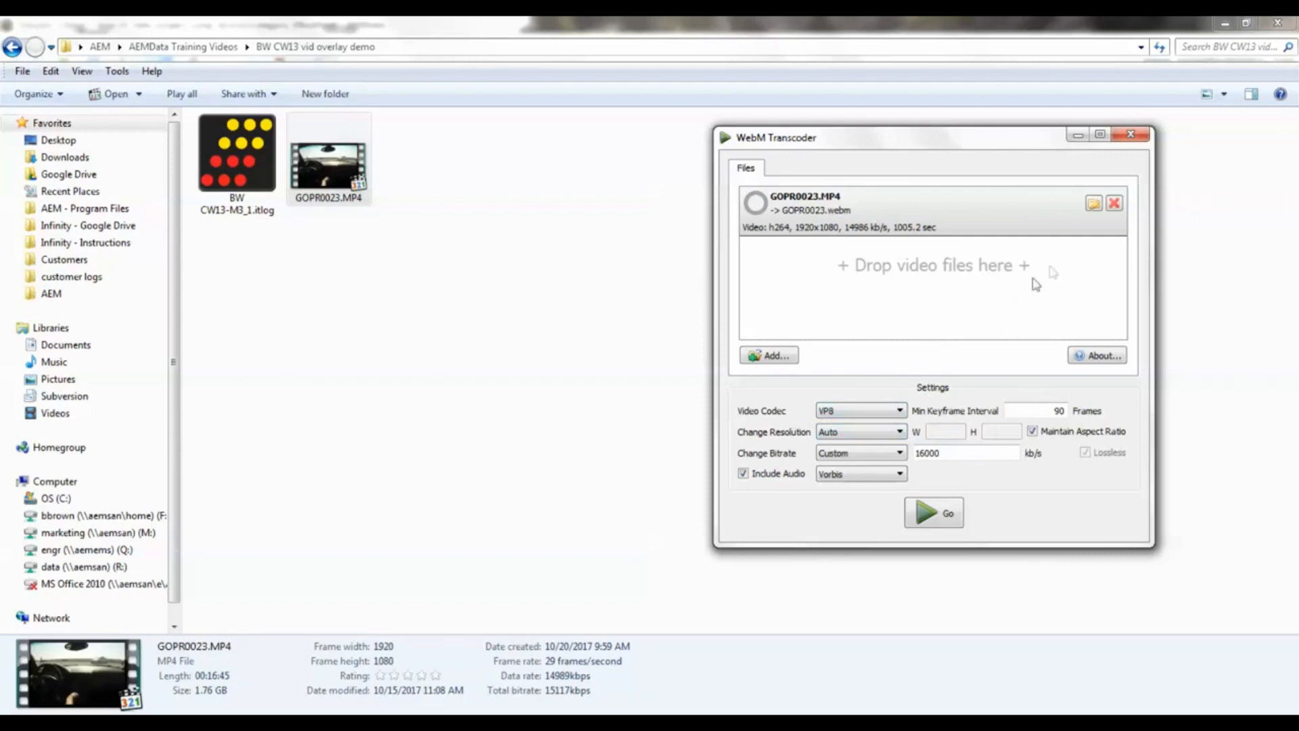
# Name the output video Session 1 in the BW CW13 vid overlay demo folder and start the conversion to WebM
pyautogui.click(1092, 205)
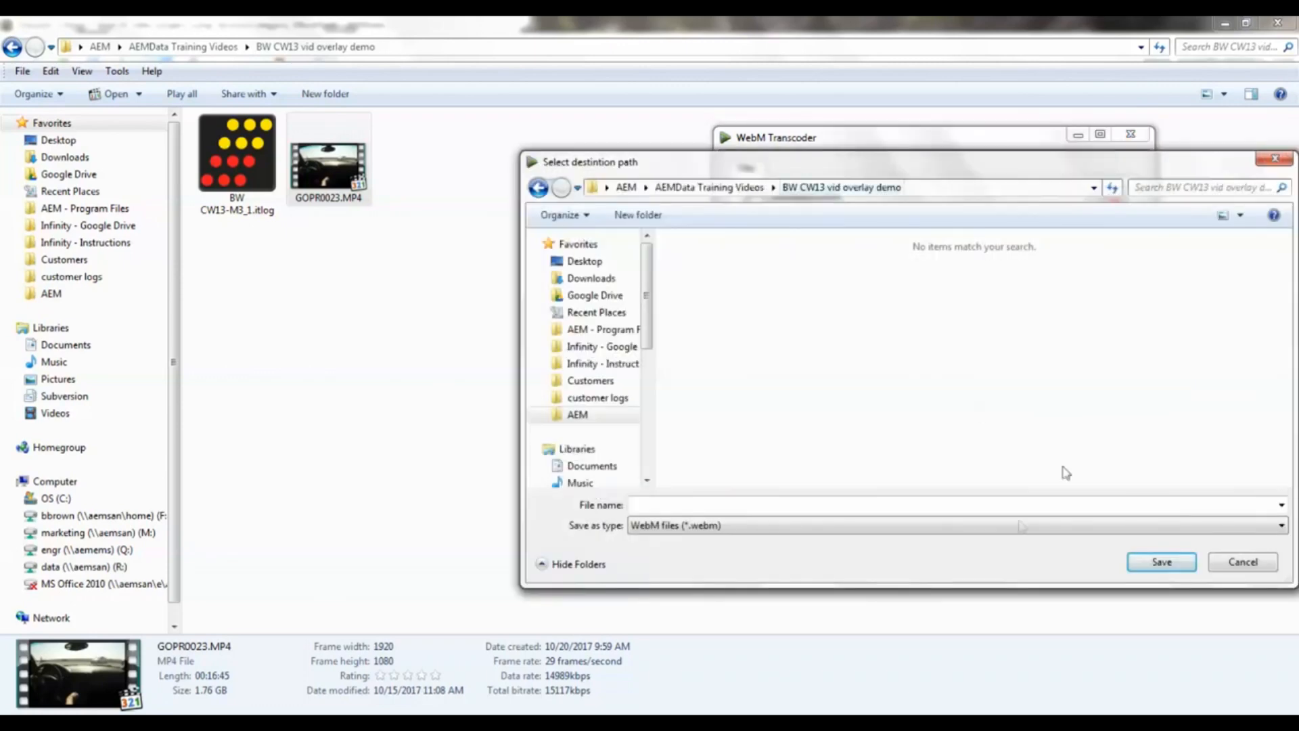
pyautogui.click(952, 505)
pyautogui.write('Session 1')
pyautogui.click(1161, 562)
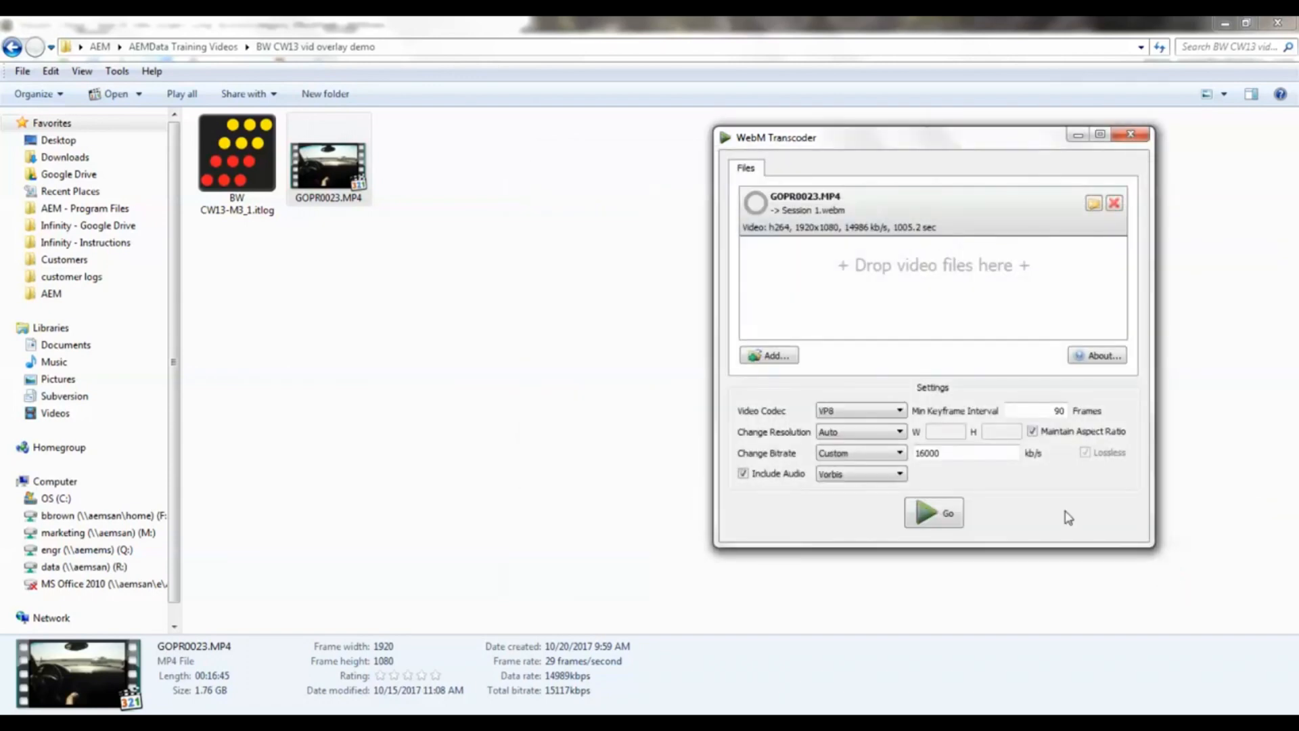
pyautogui.click(926, 524)
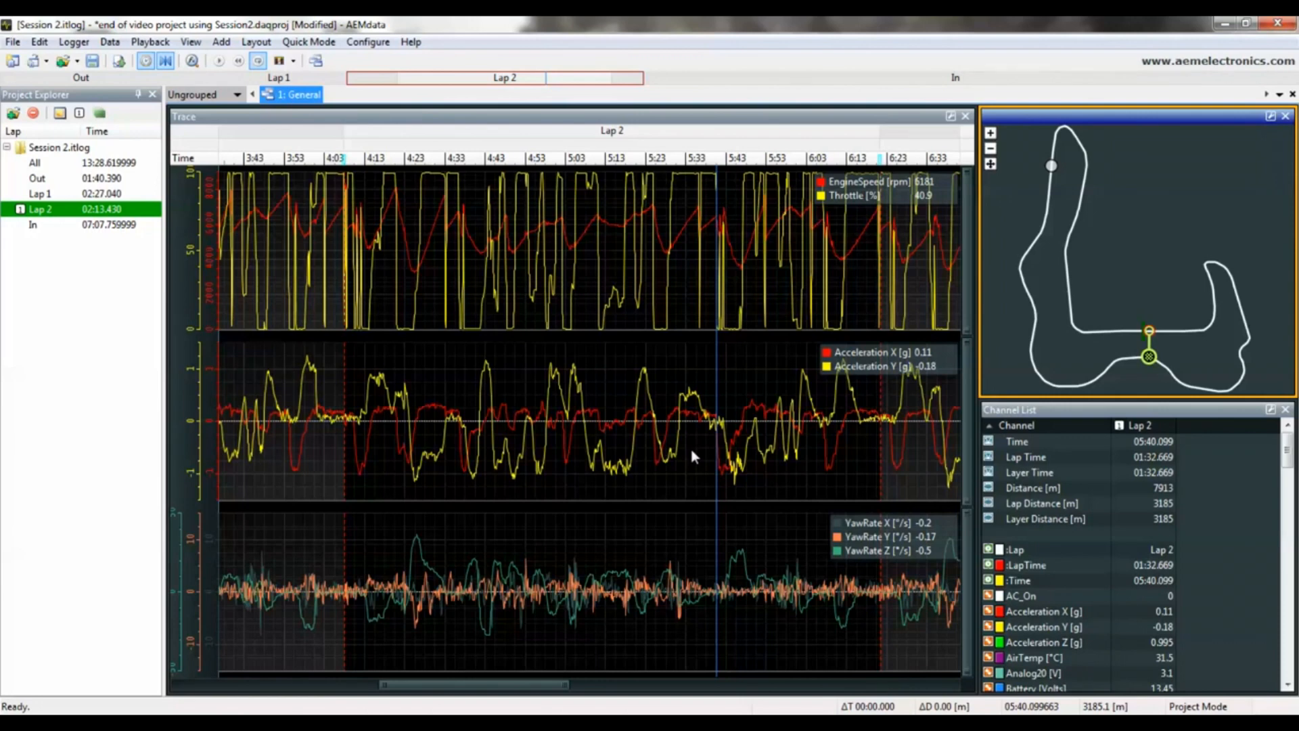
# Switch to AEMdata and create a new worksheet tab named Video
pyautogui.rightClick(349, 101)
pyautogui.click(377, 111)
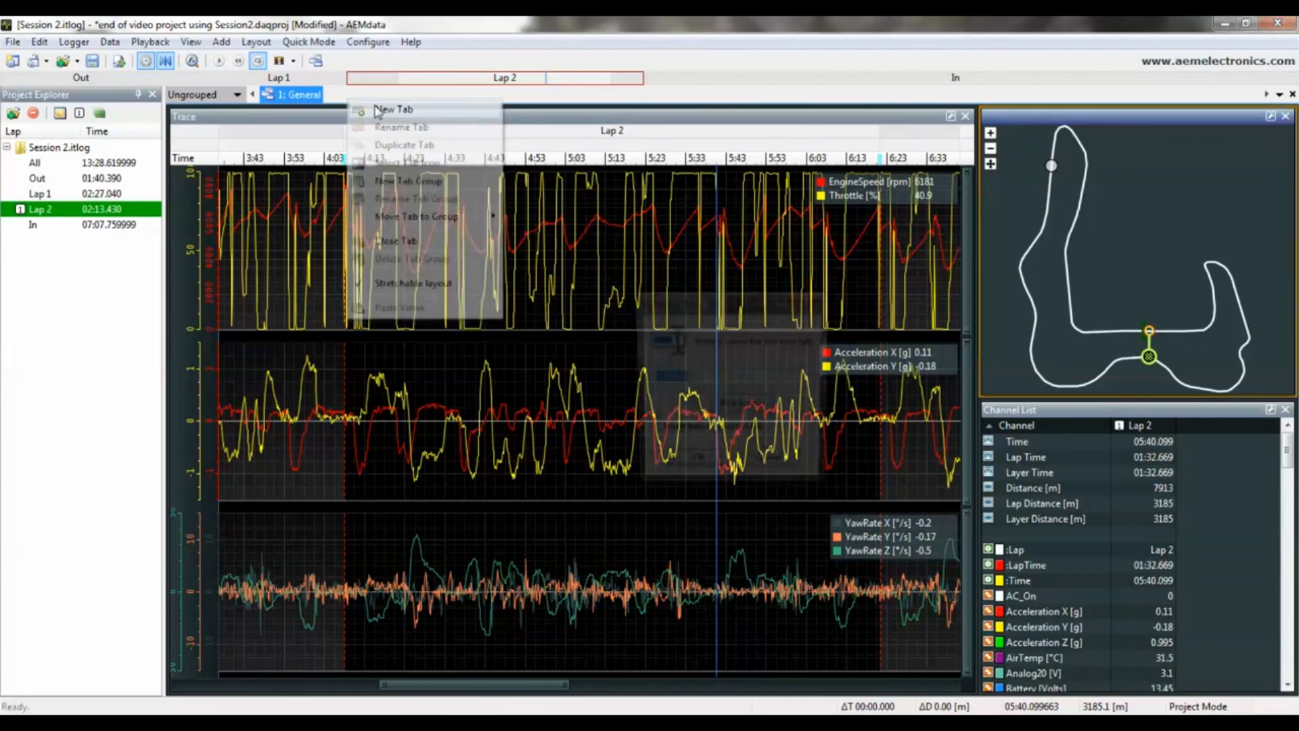
pyautogui.write('Video')
pyautogui.press('Return')
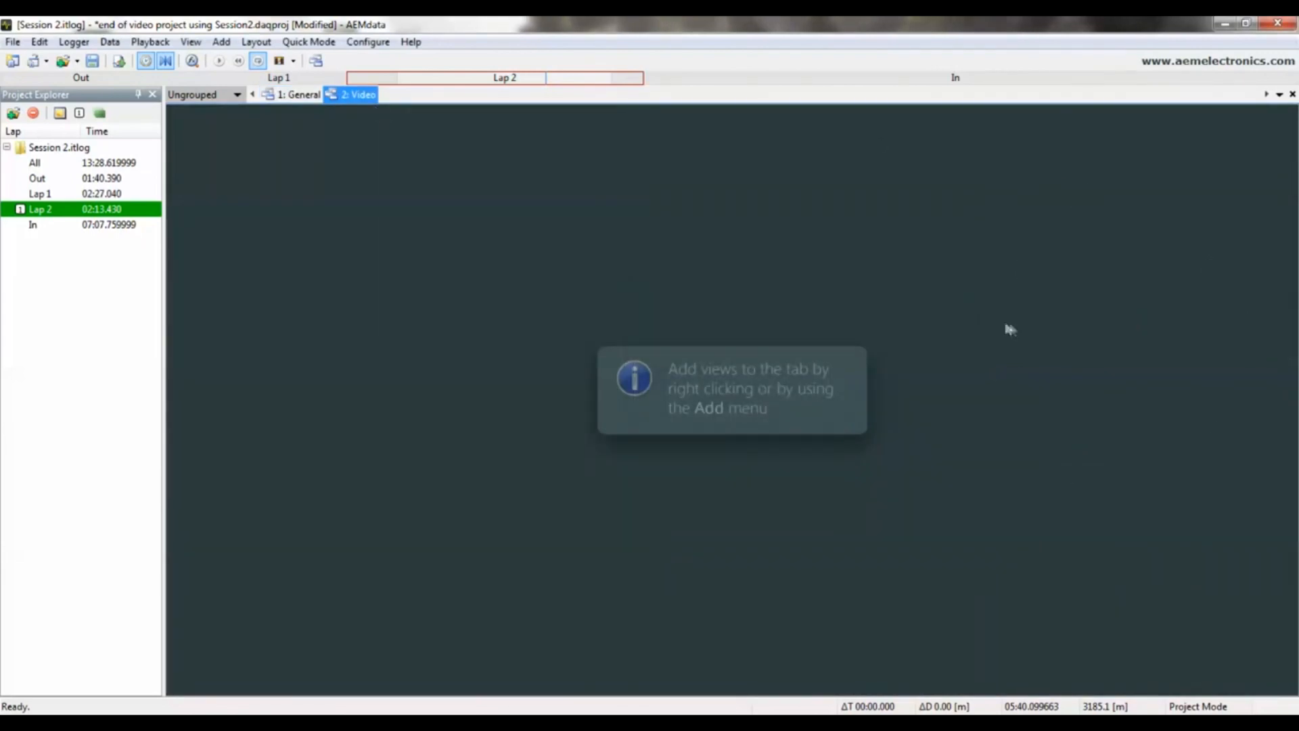
# Add a Video view to the Video tab, enlarge it and place it in the tab's upper-right corner
pyautogui.rightClick(907, 243)
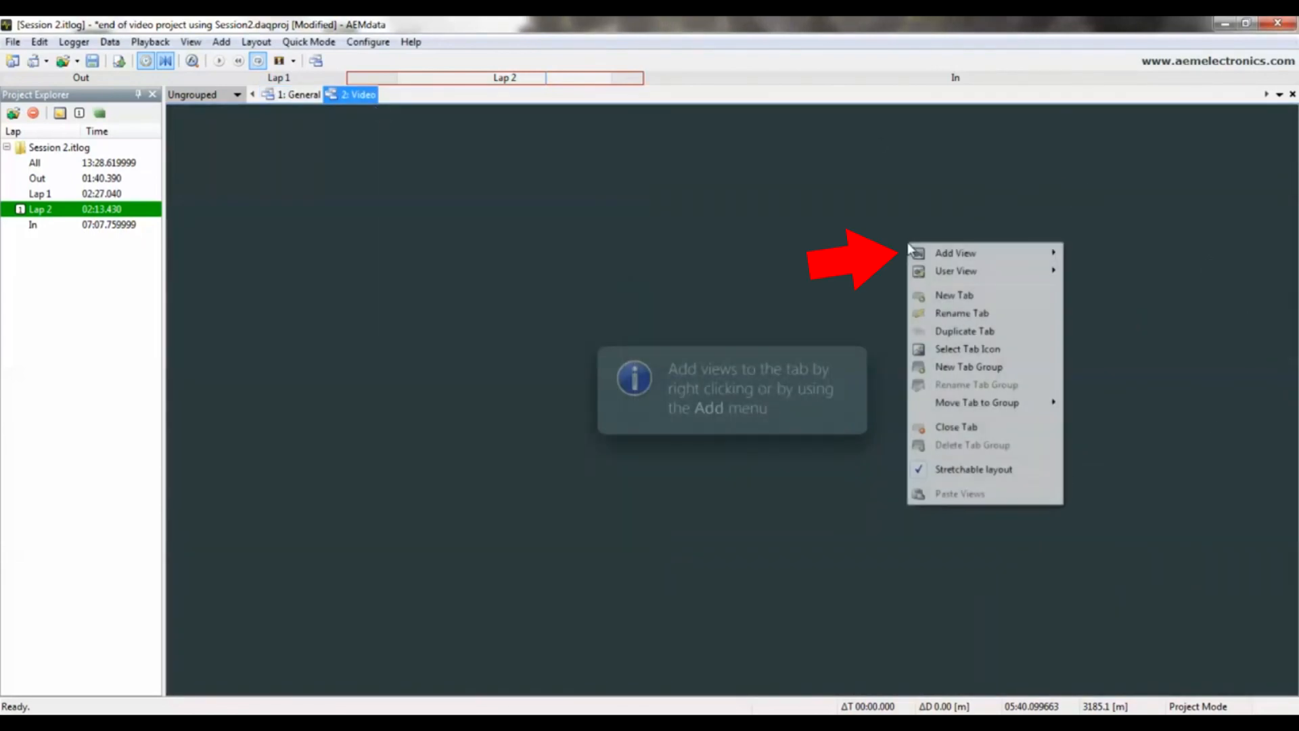
pyautogui.moveTo(928, 254)
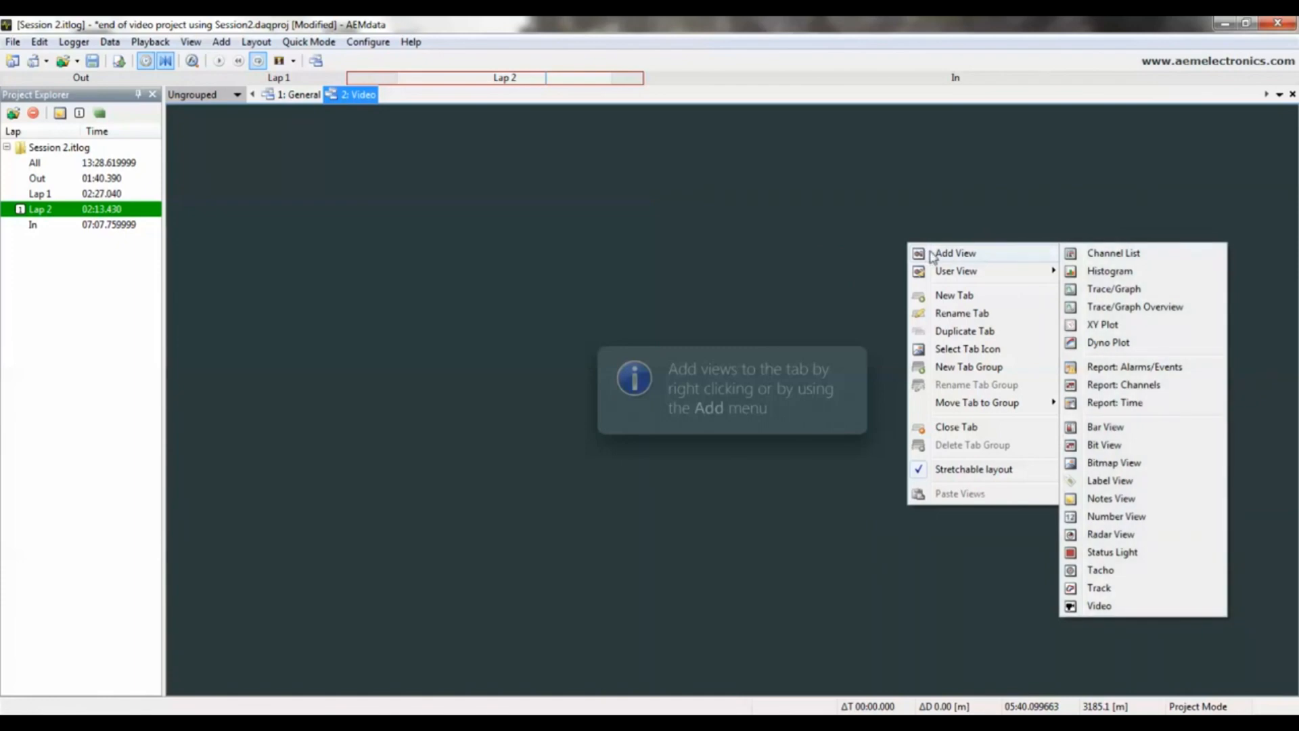
pyautogui.click(1096, 606)
pyautogui.moveTo(333, 289); pyautogui.dragTo(677, 470)
pyautogui.moveTo(487, 119); pyautogui.dragTo(1098, 125)
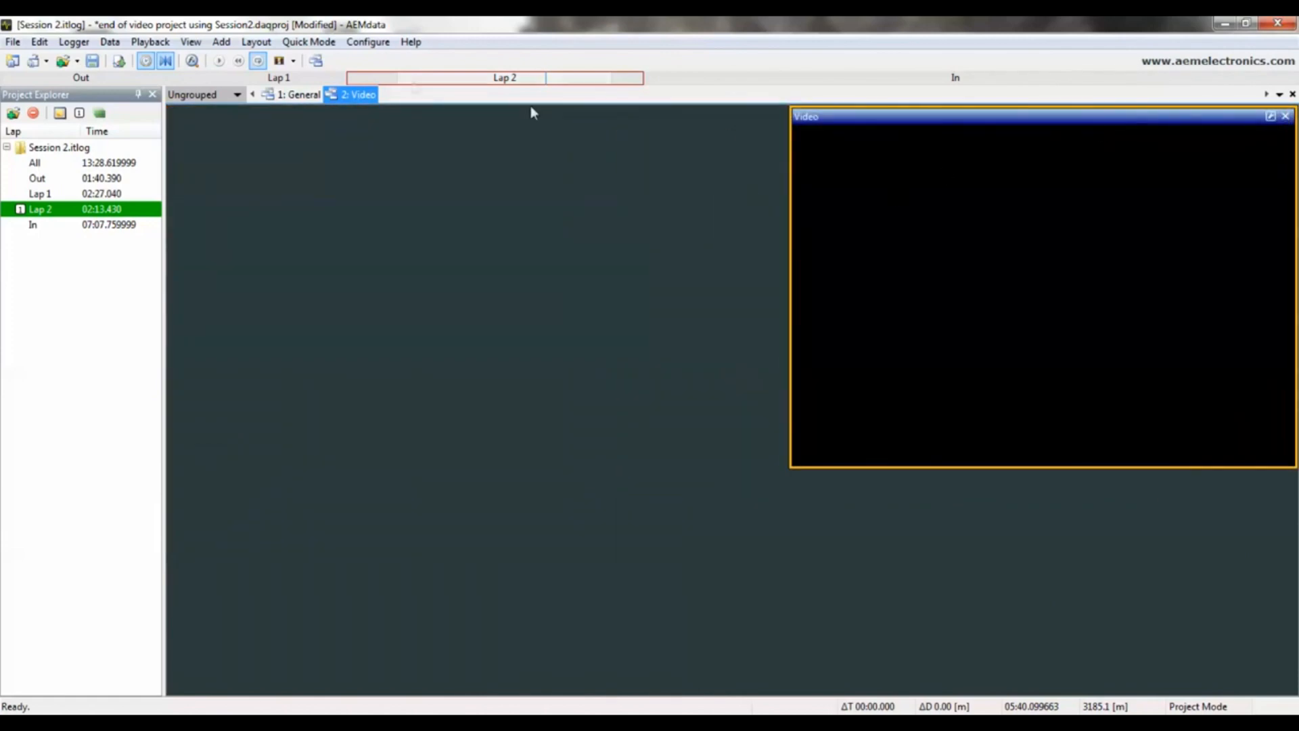
# Move the General tab's Trace view down slightly to free its upper edge, and copy that view
pyautogui.click(314, 94)
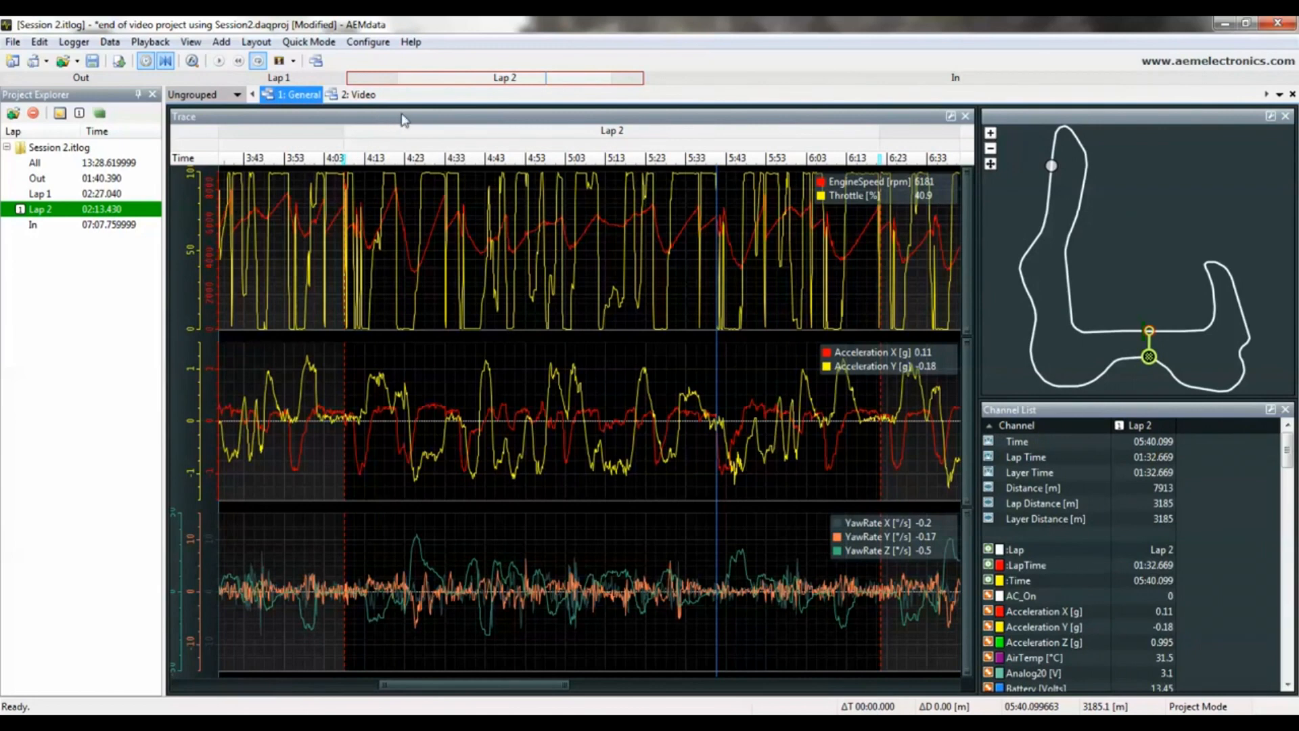
pyautogui.click(775, 119)
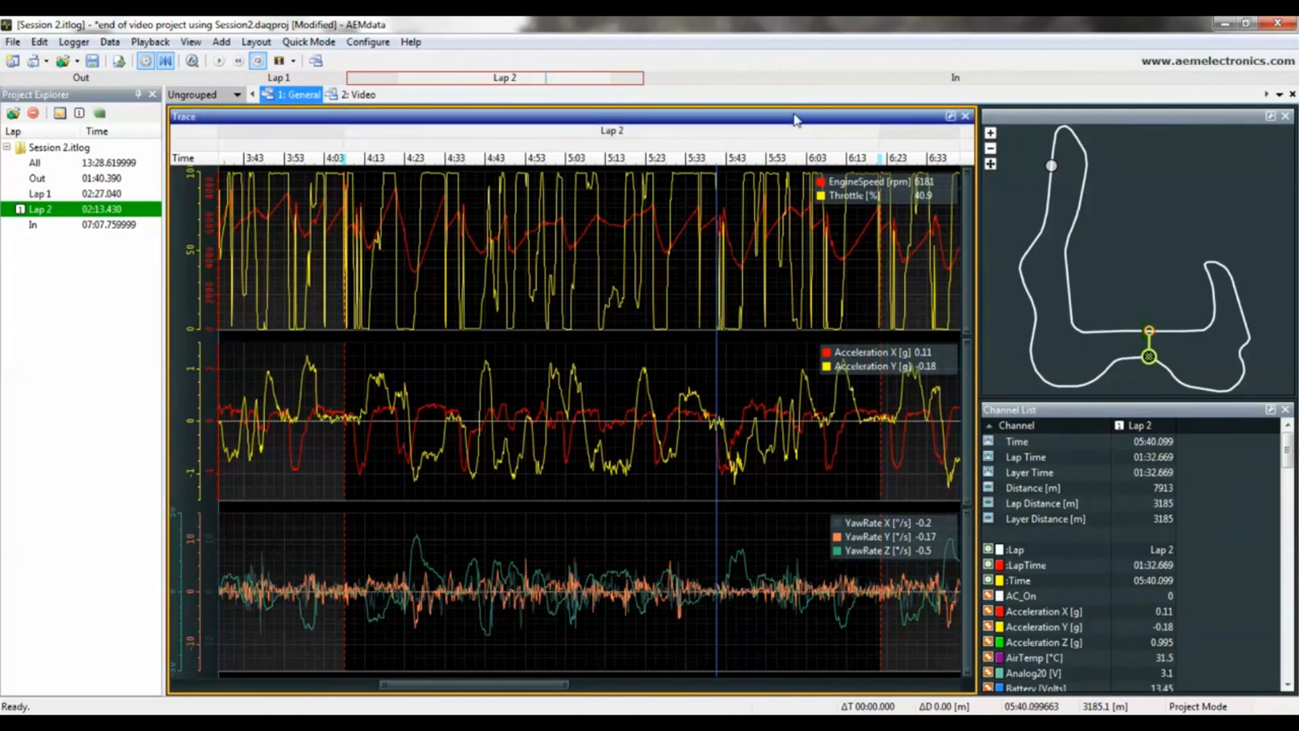
pyautogui.moveTo(670, 121); pyautogui.dragTo(668, 130)
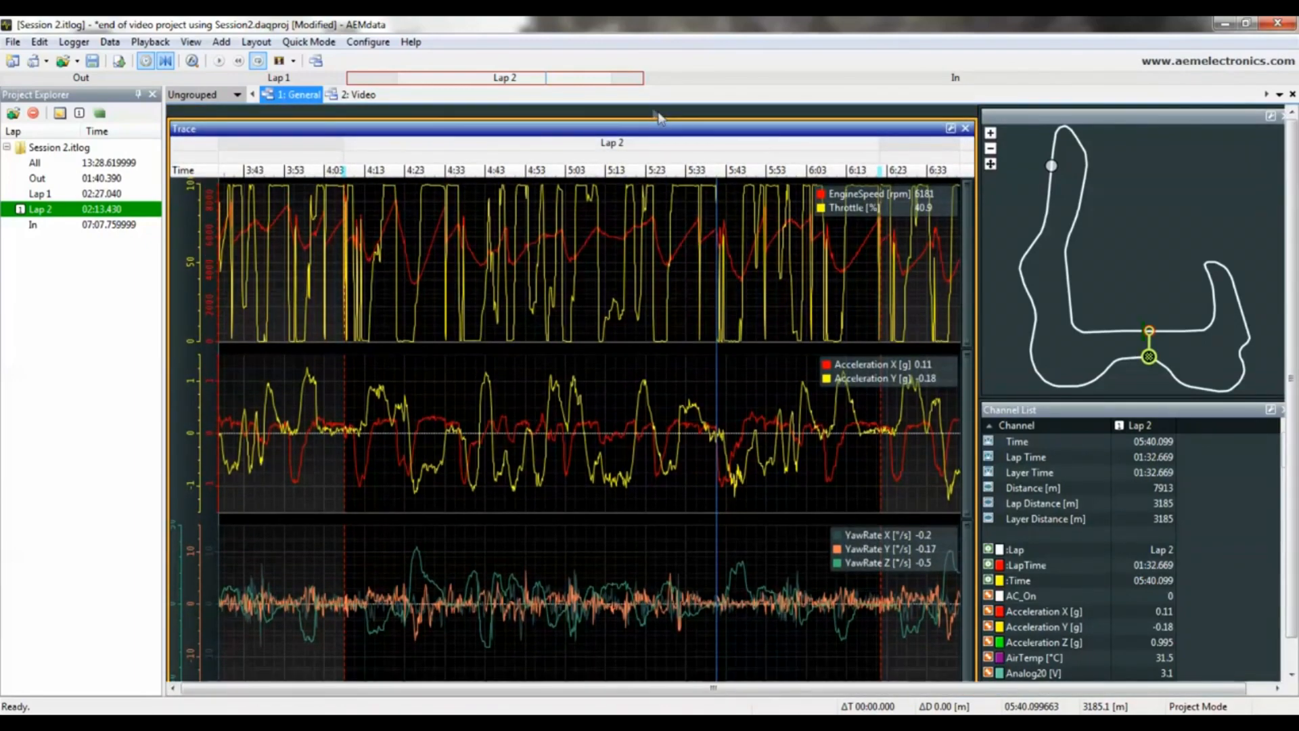
pyautogui.moveTo(655, 128)
pyautogui.mouseDown()
pyautogui.moveTo(1004, 253)
pyautogui.moveTo(659, 115)
pyautogui.mouseUp()
pyautogui.click(660, 117)
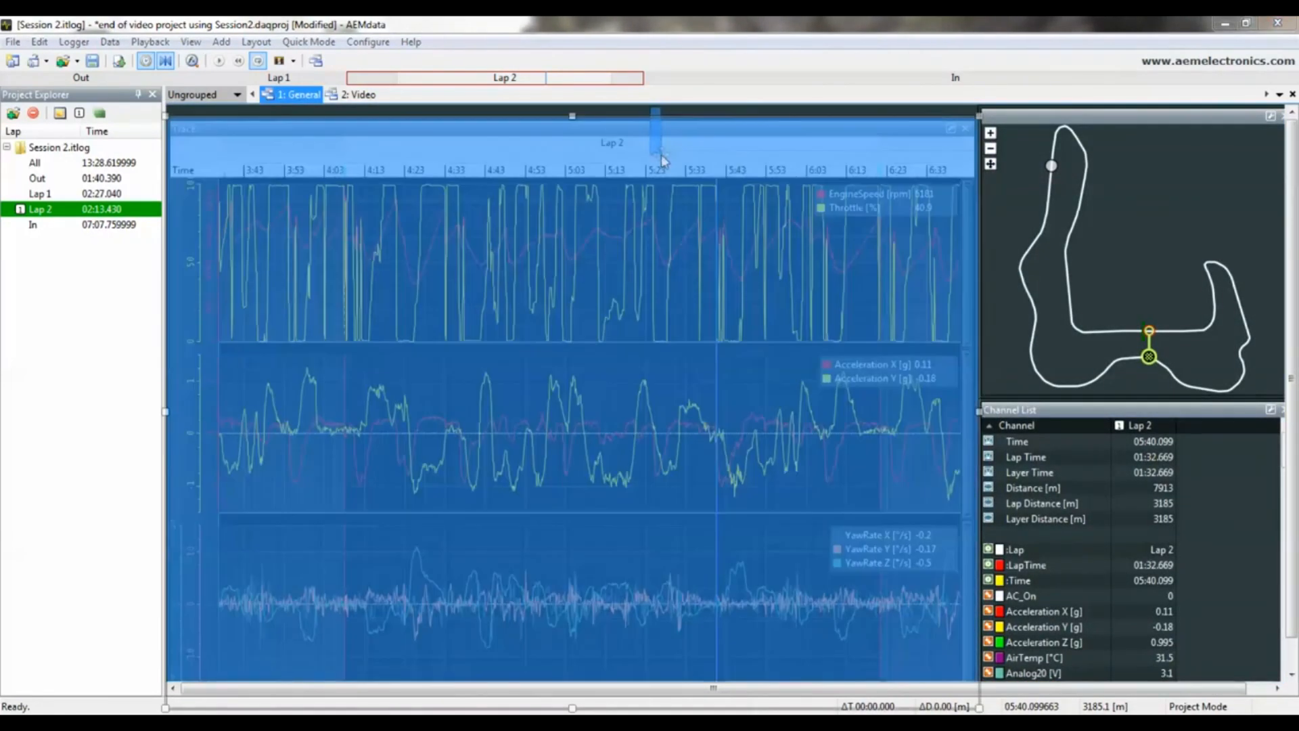
pyautogui.rightClick(663, 159)
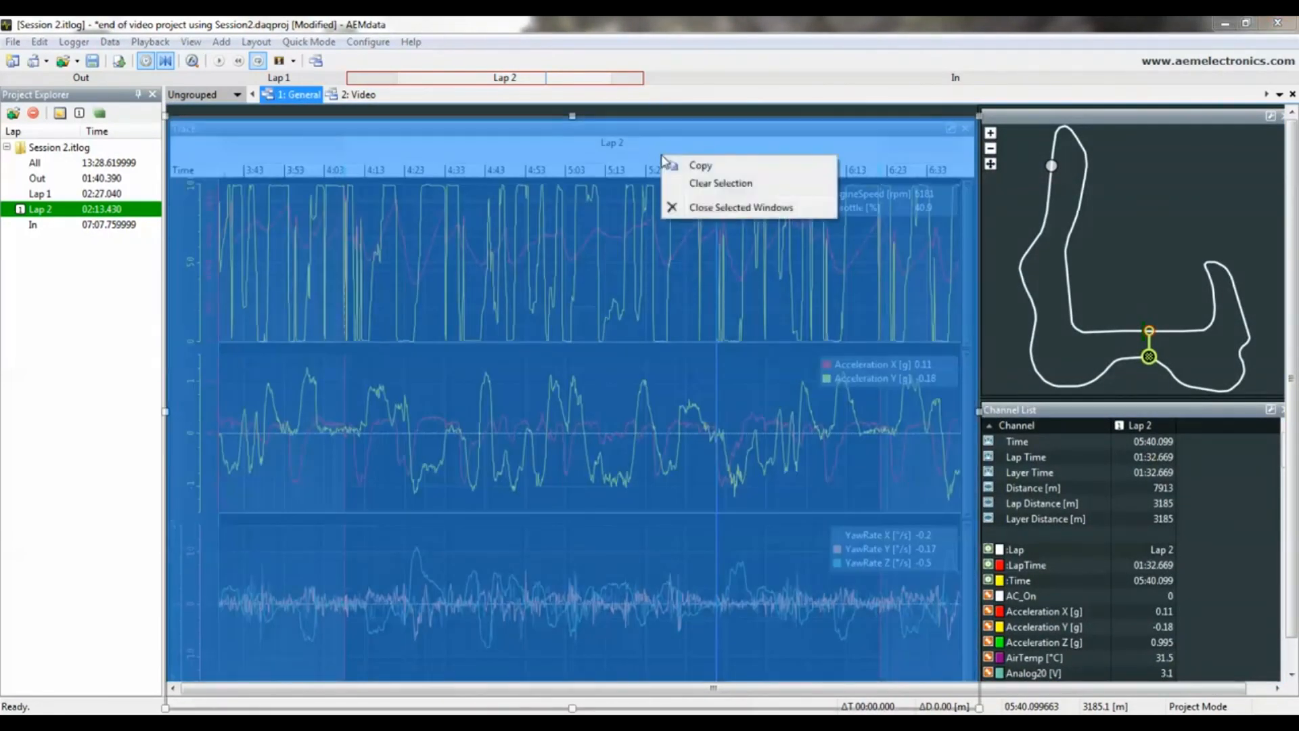
pyautogui.click(695, 168)
pyautogui.click(729, 110)
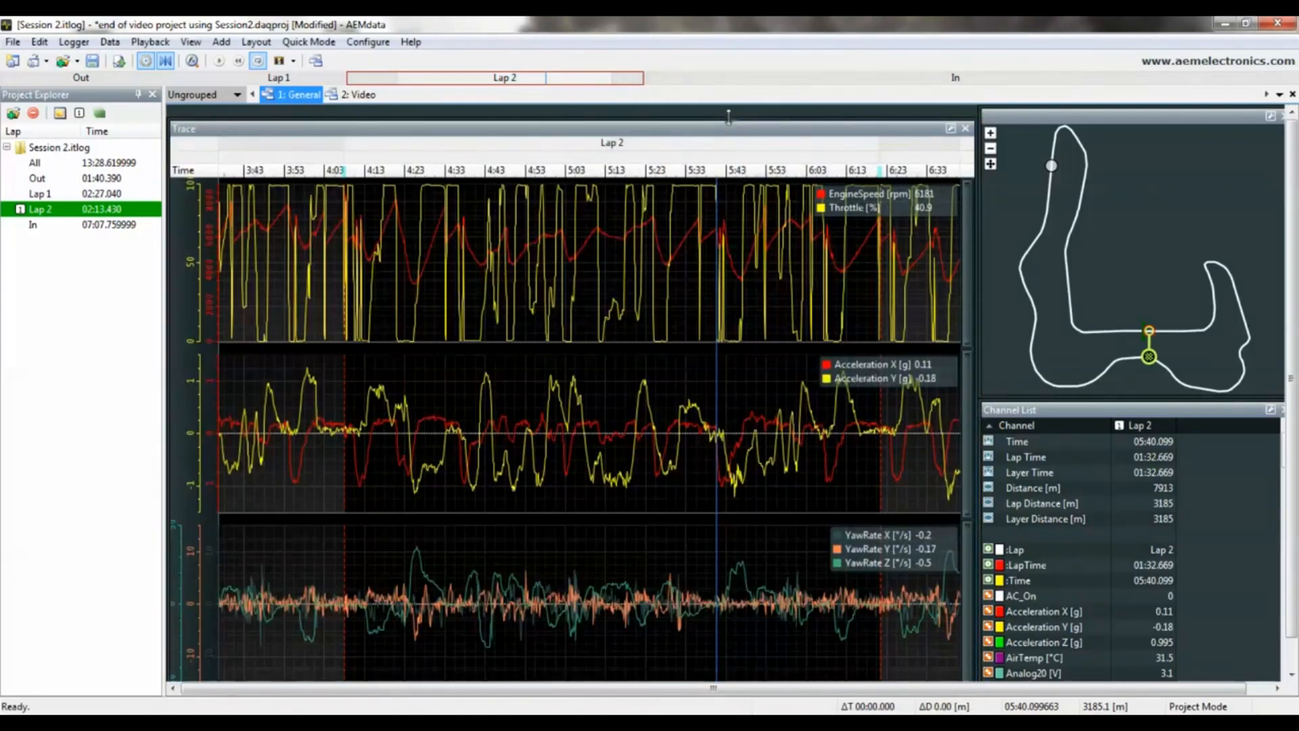
# Paste the copied Trace view into the Video tab and clear the selection
pyautogui.click(342, 95)
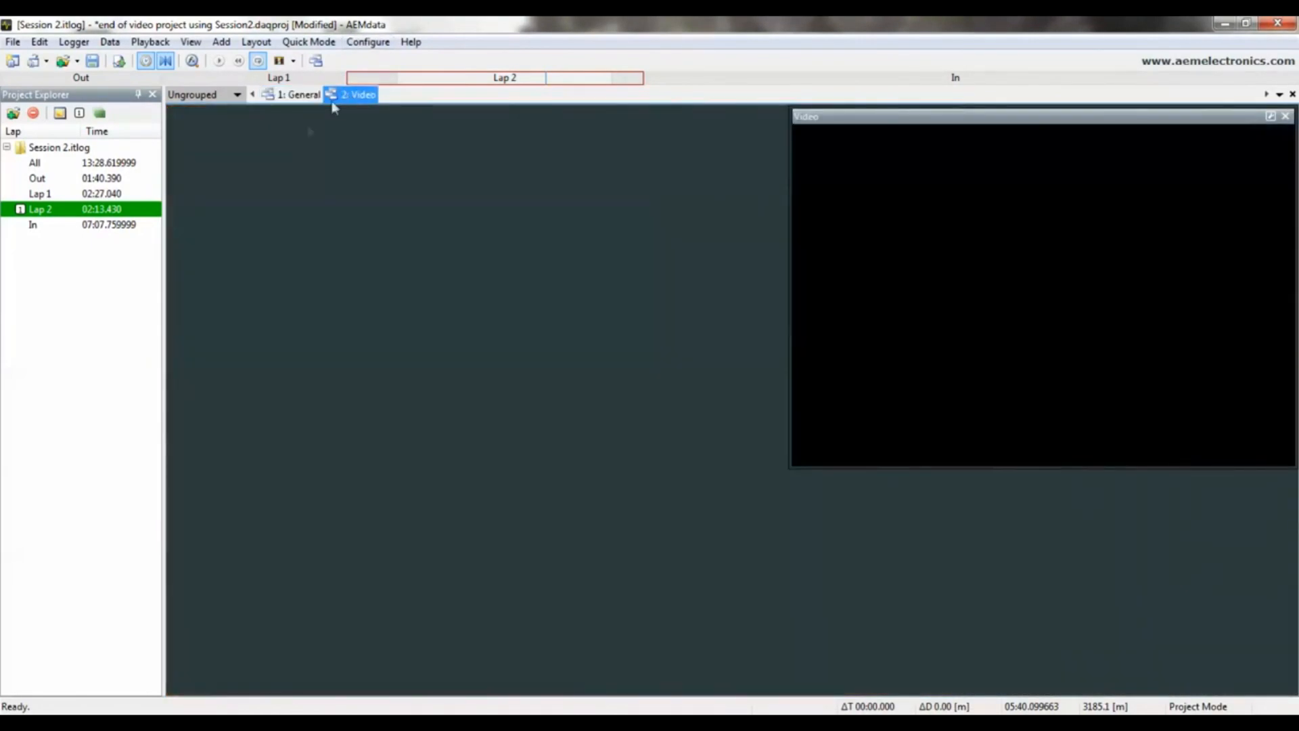
pyautogui.rightClick(295, 131)
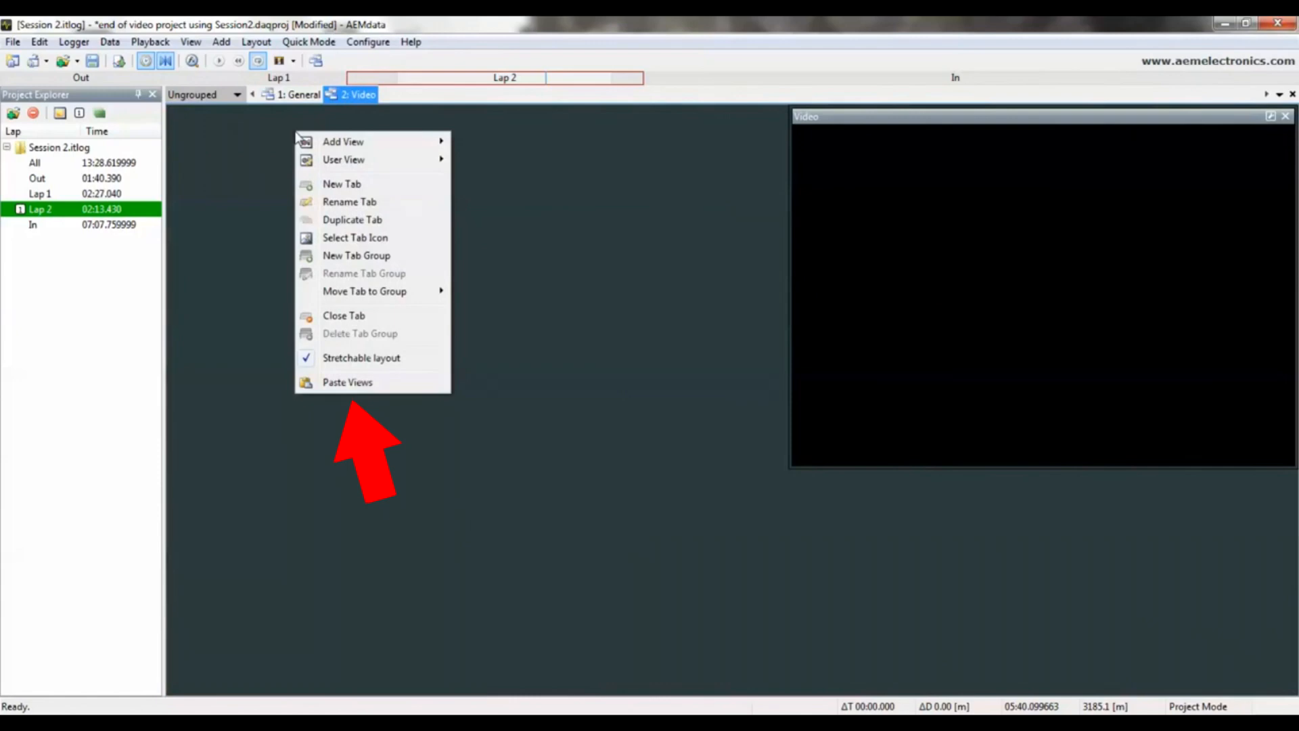
pyautogui.click(347, 383)
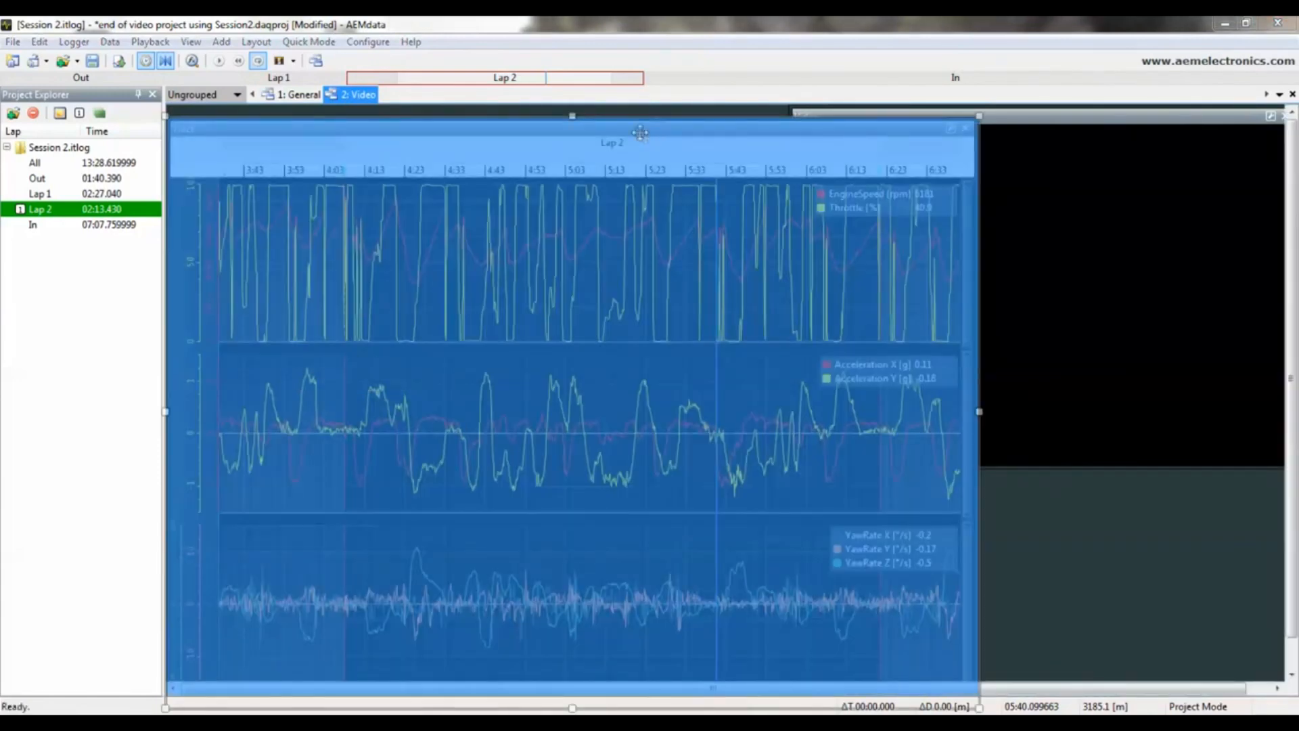
pyautogui.click(739, 114)
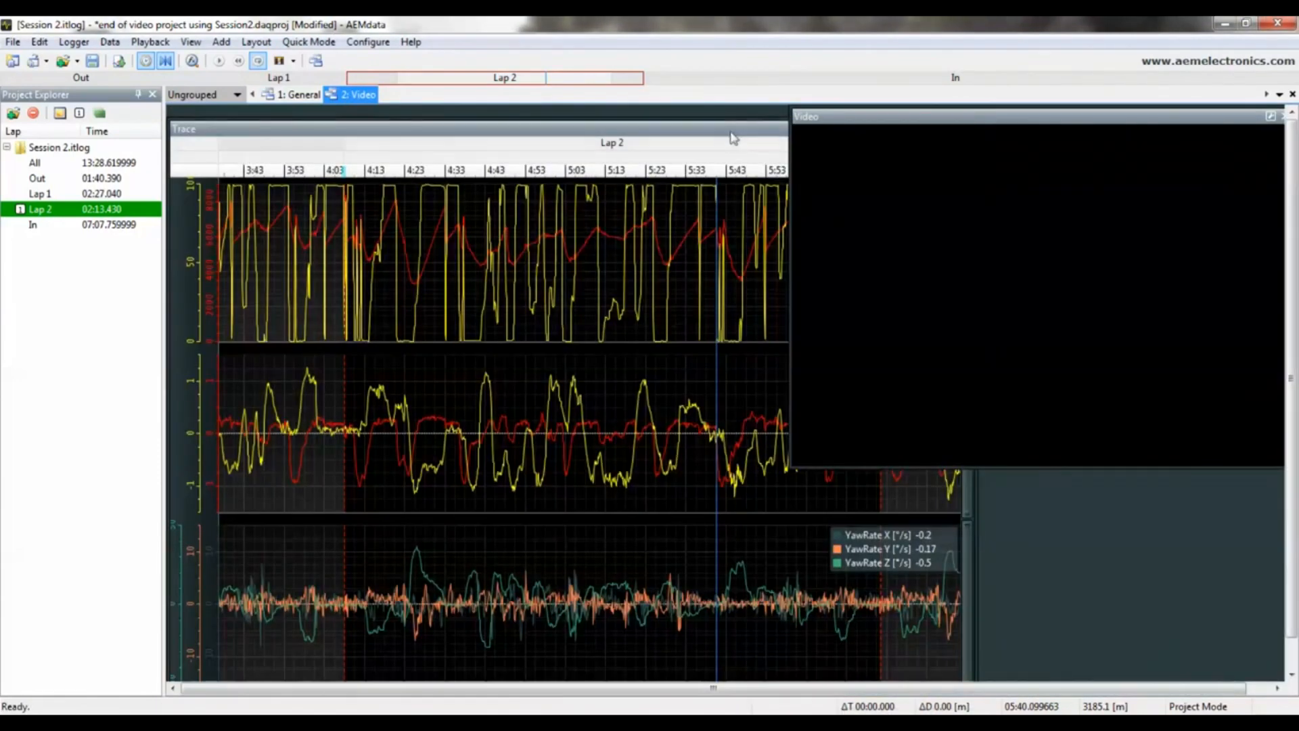
# Align the Trace view with the tab's upper edge, narrow it, and enlarge the Video view to fill the space beside it
pyautogui.moveTo(729, 131); pyautogui.dragTo(729, 116)
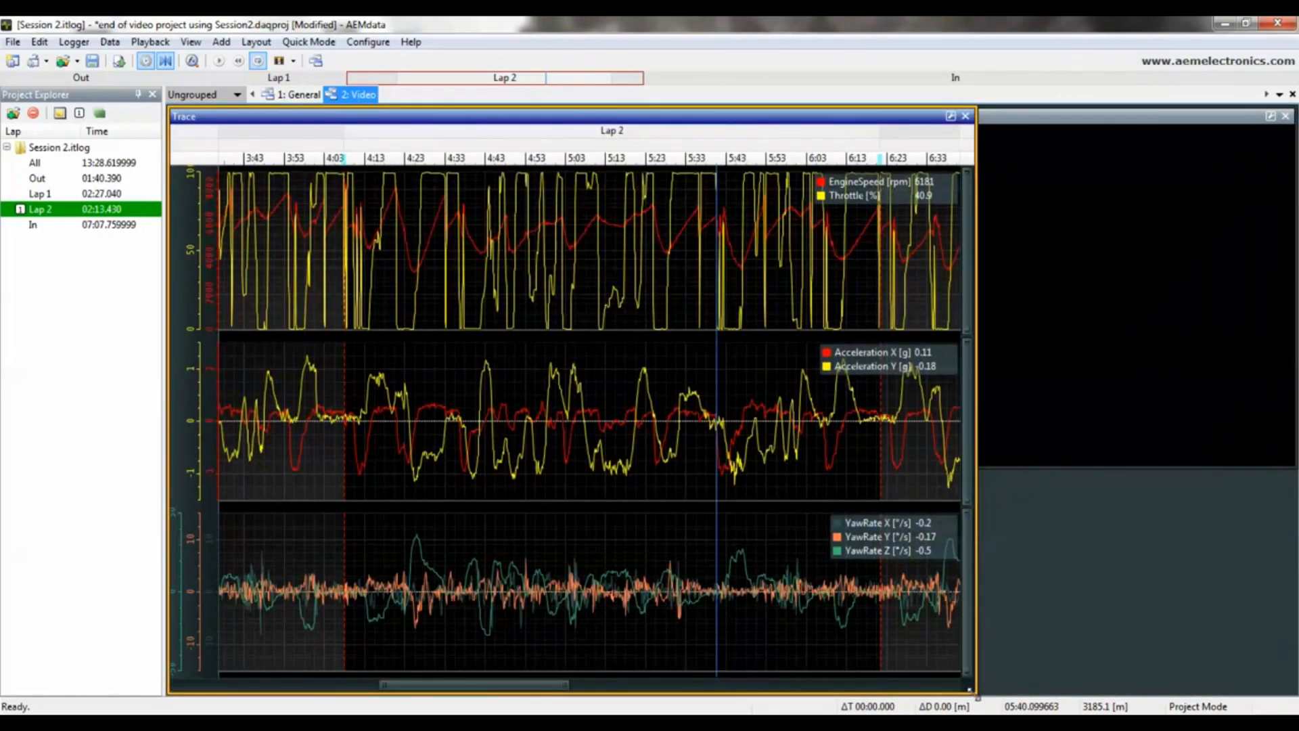
pyautogui.moveTo(977, 697); pyautogui.dragTo(677, 697)
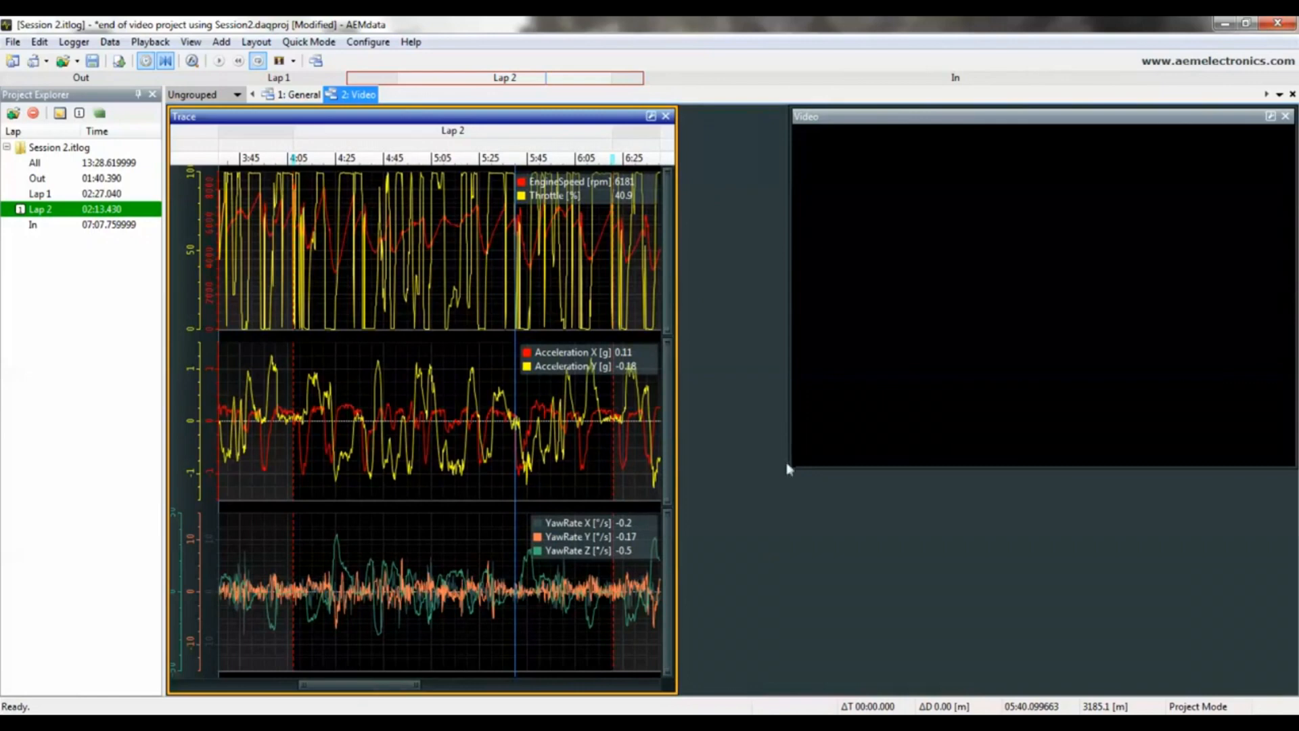
pyautogui.moveTo(787, 470); pyautogui.dragTo(680, 522)
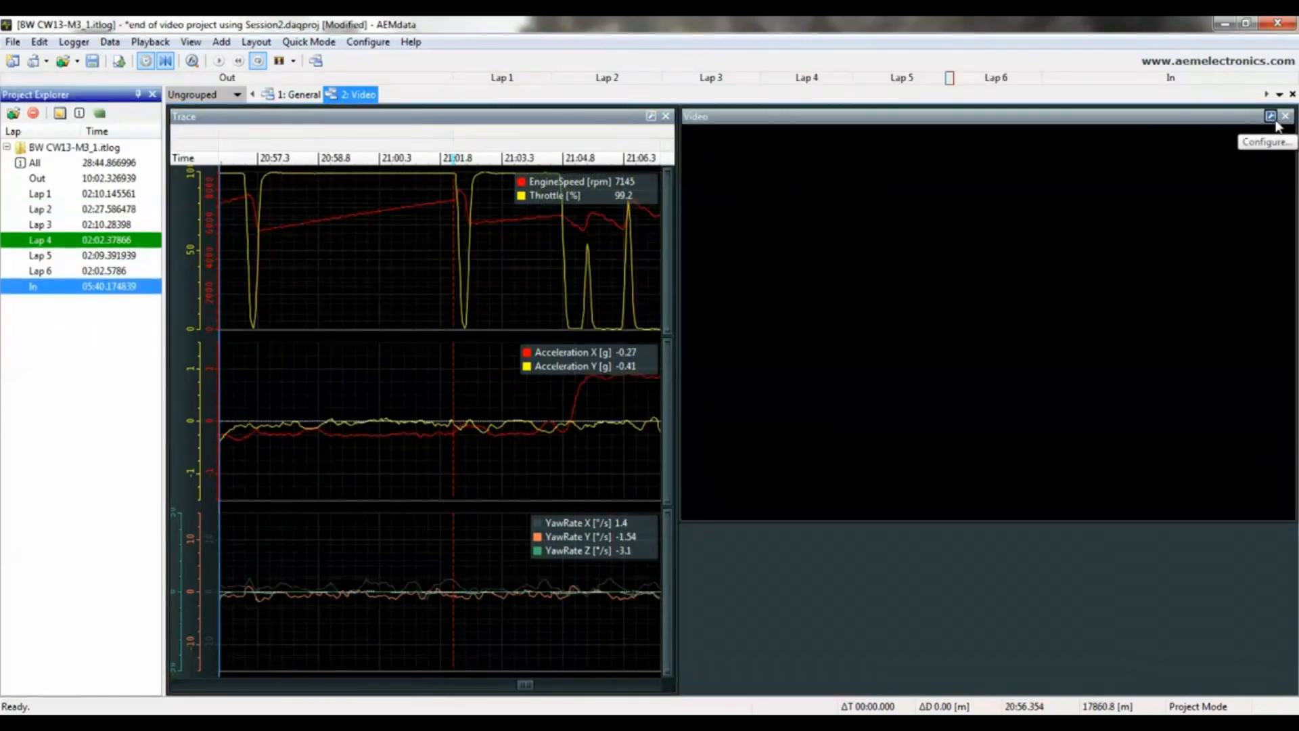
# Load the converted video from the AEMData Training Videos folder into the Video view, keeping its configuration dialog clear of the trace
pyautogui.click(1275, 122)
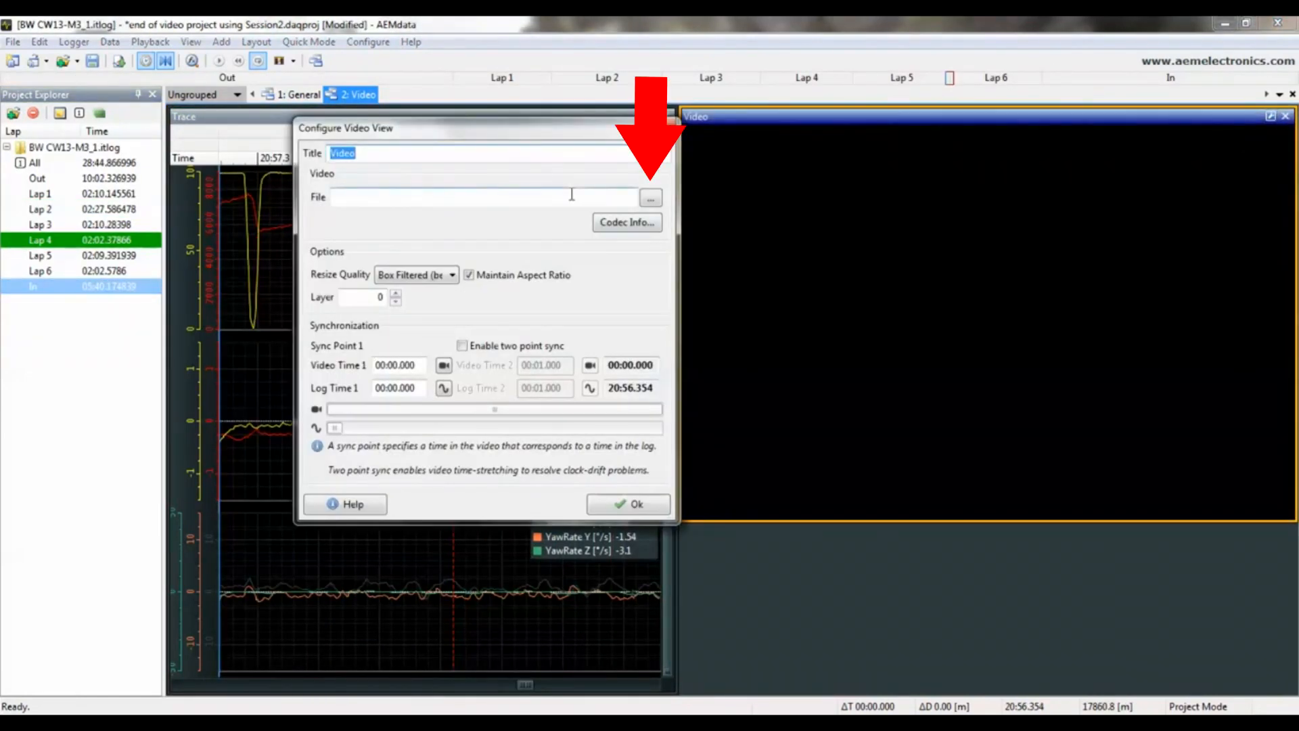
pyautogui.click(650, 198)
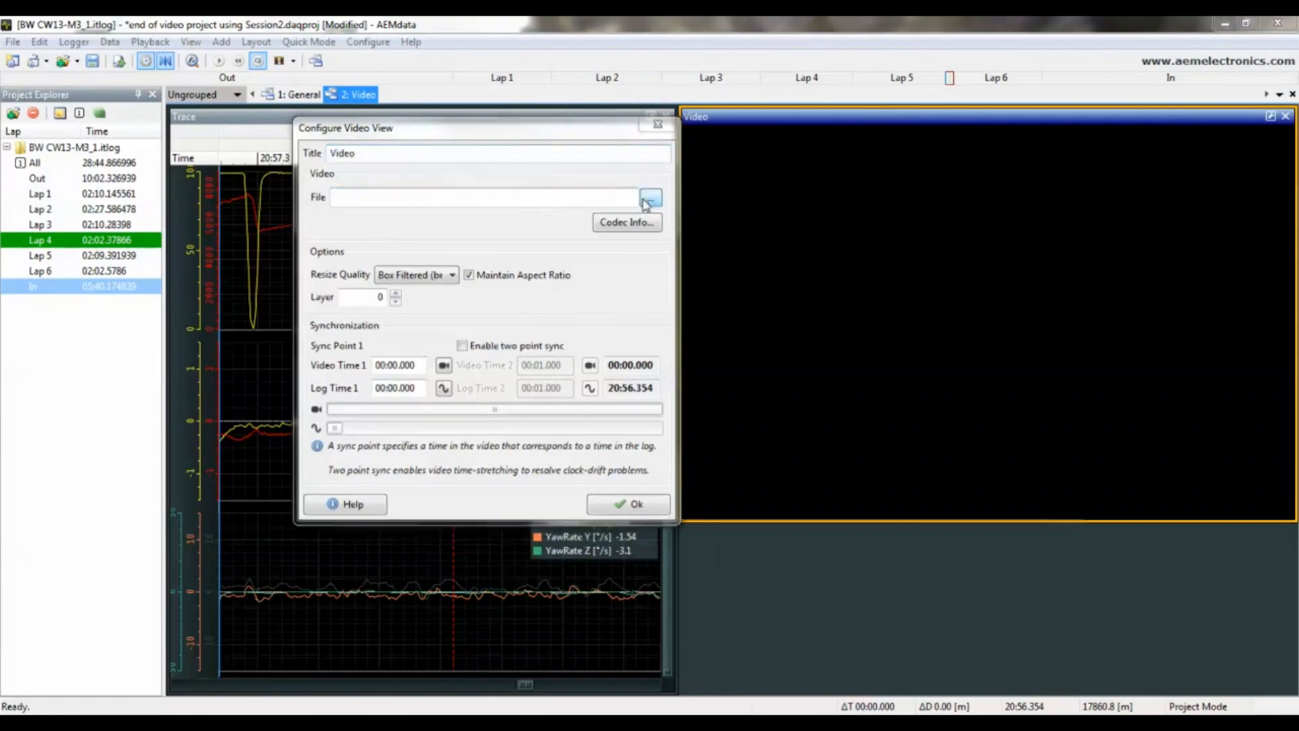
pyautogui.click(932, 553)
pyautogui.moveTo(538, 143)
pyautogui.mouseDown()
pyautogui.moveTo(811, 198)
pyautogui.moveTo(943, 145)
pyautogui.mouseUp()
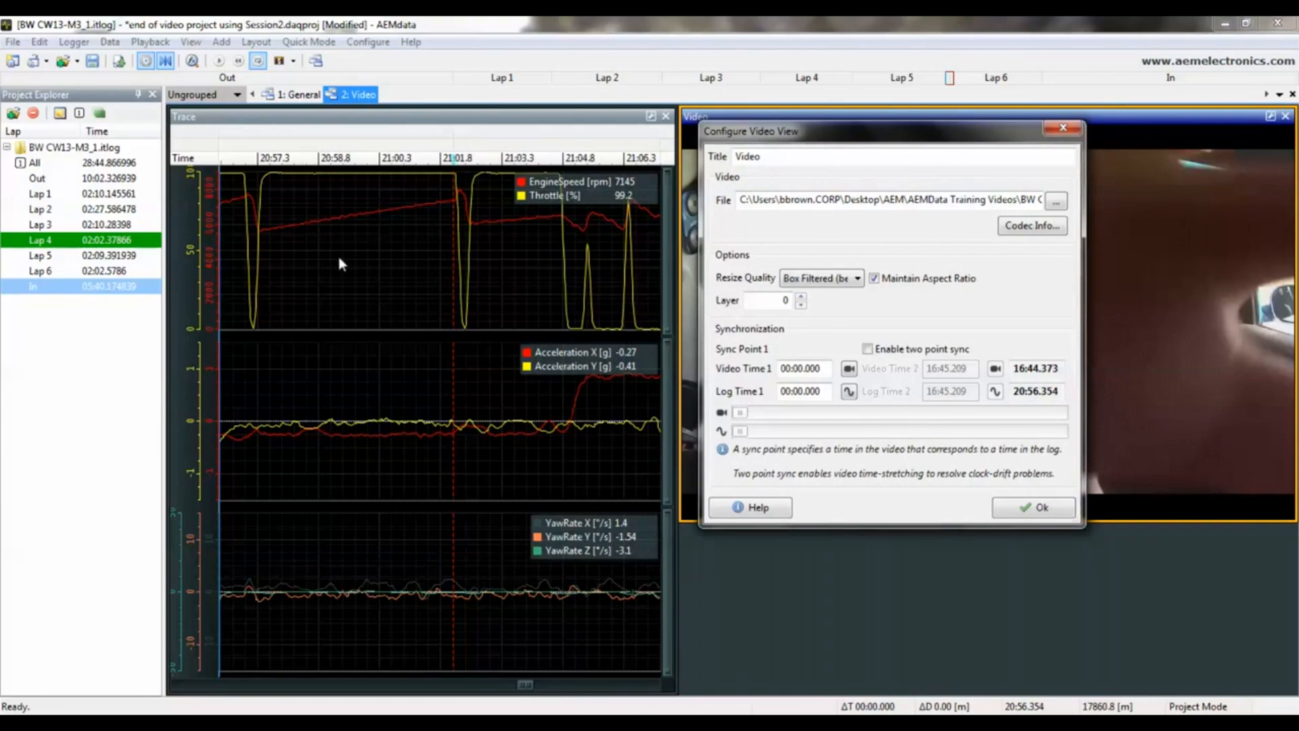
pyautogui.moveTo(865, 139); pyautogui.dragTo(853, 247)
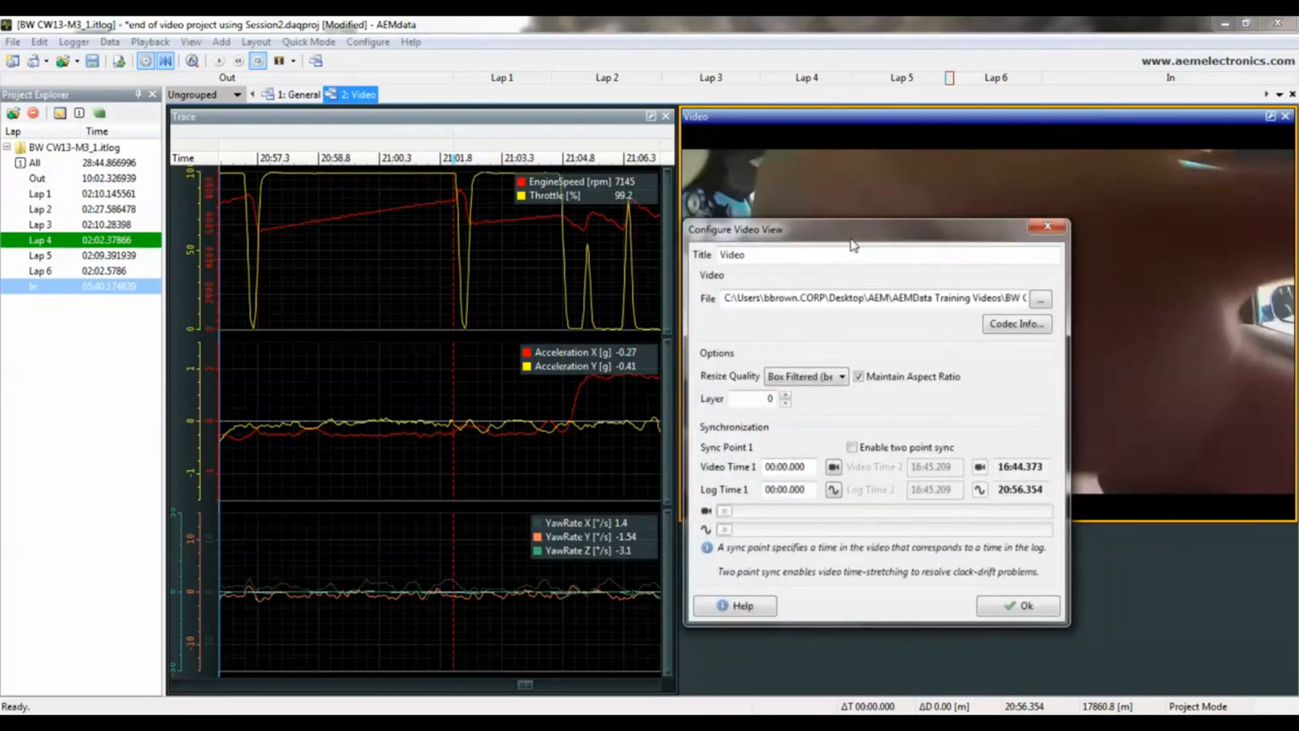
# Place the log cursor at about 21:00.9 in the Trace view and accept the Video view's configuration
pyautogui.click(383, 254)
pyautogui.click(405, 246)
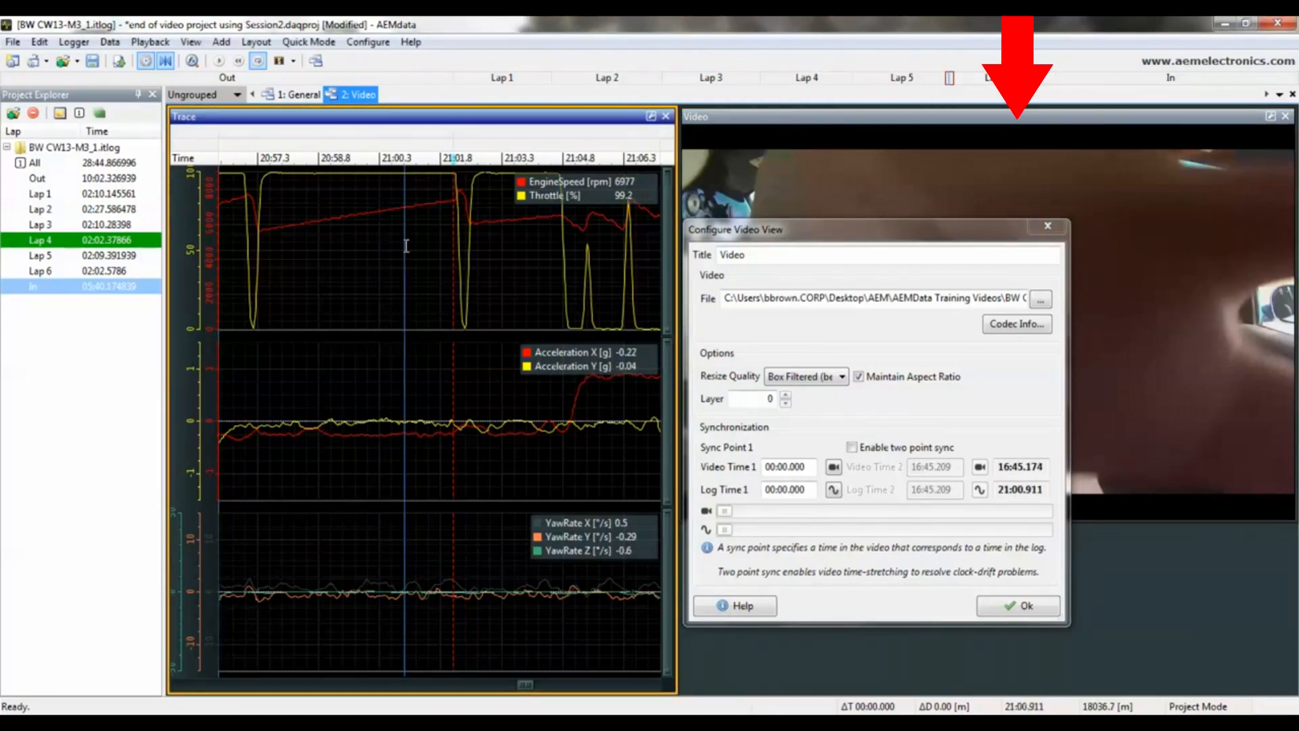
pyautogui.scroll(-10, 404, 247)
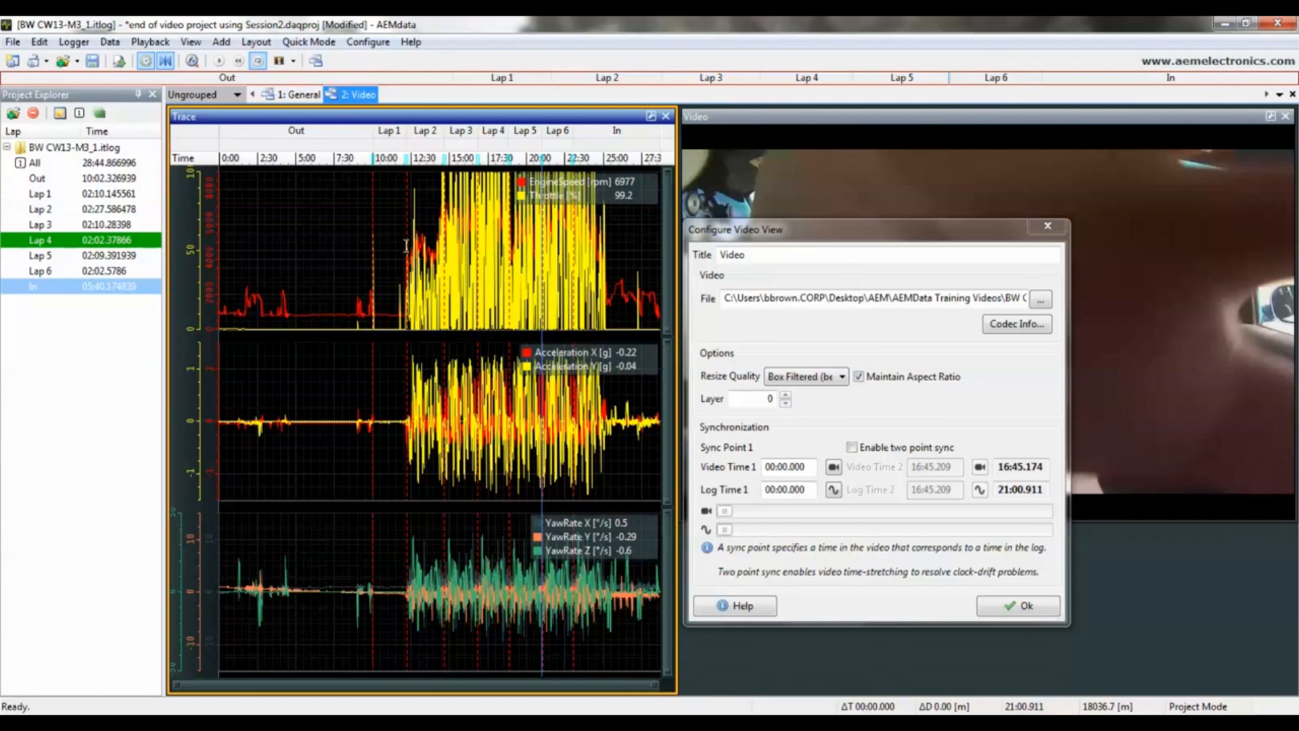
pyautogui.click(1018, 605)
# Add the SteeringAngle channel to Lane 2 of the Trace view and accept the log view configuration
pyautogui.click(651, 117)
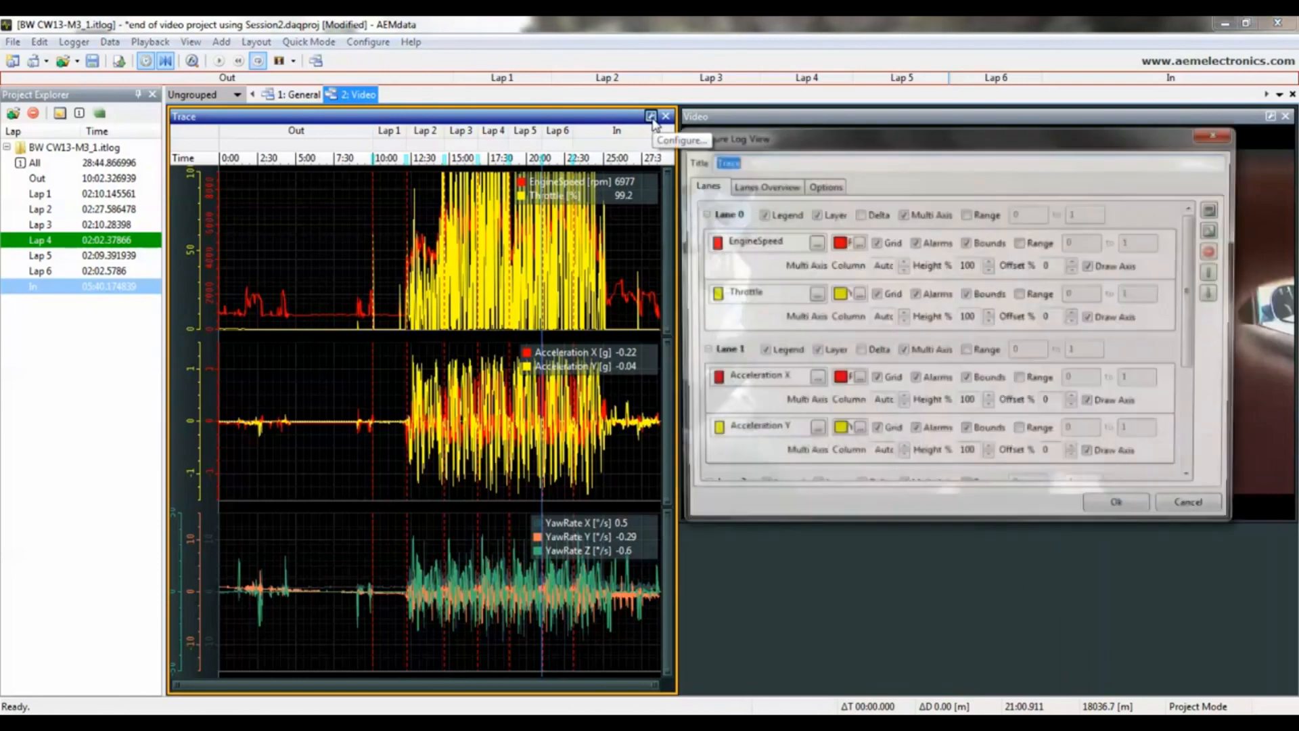
pyautogui.moveTo(1194, 260); pyautogui.dragTo(1192, 371)
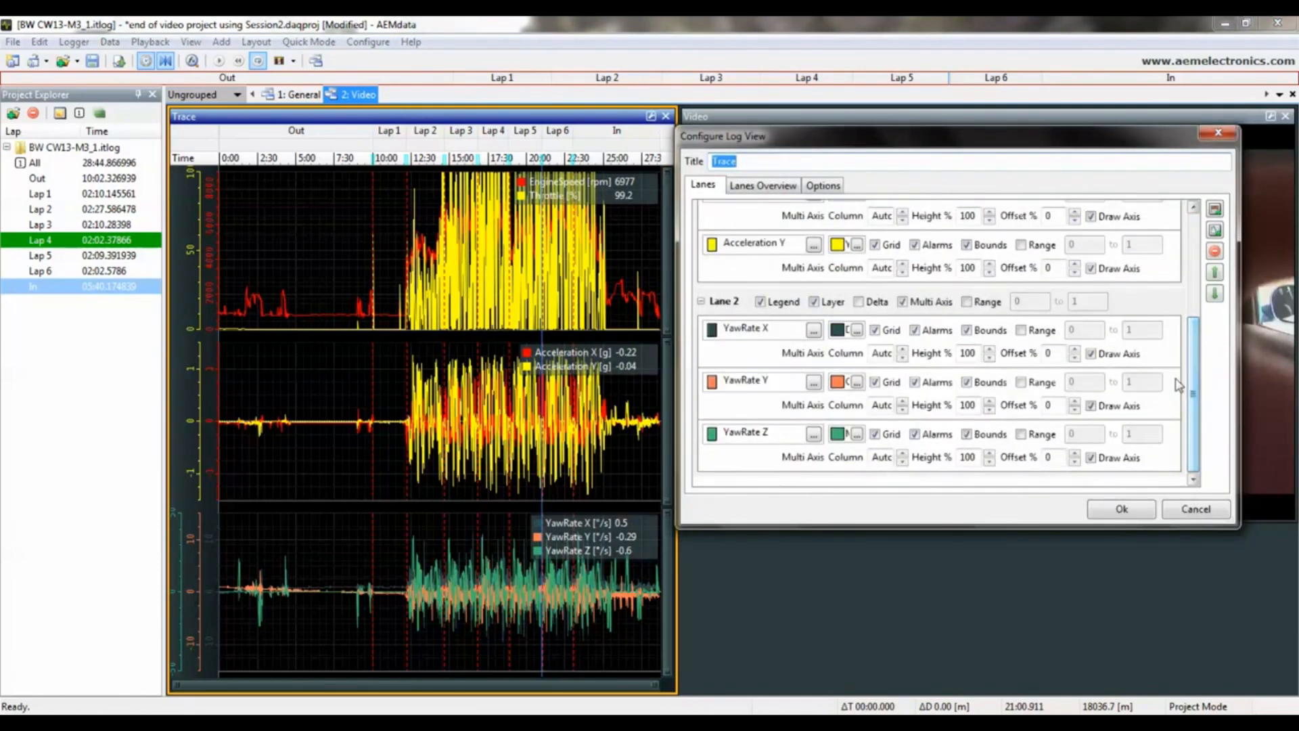
pyautogui.click(1174, 358)
pyautogui.click(1215, 231)
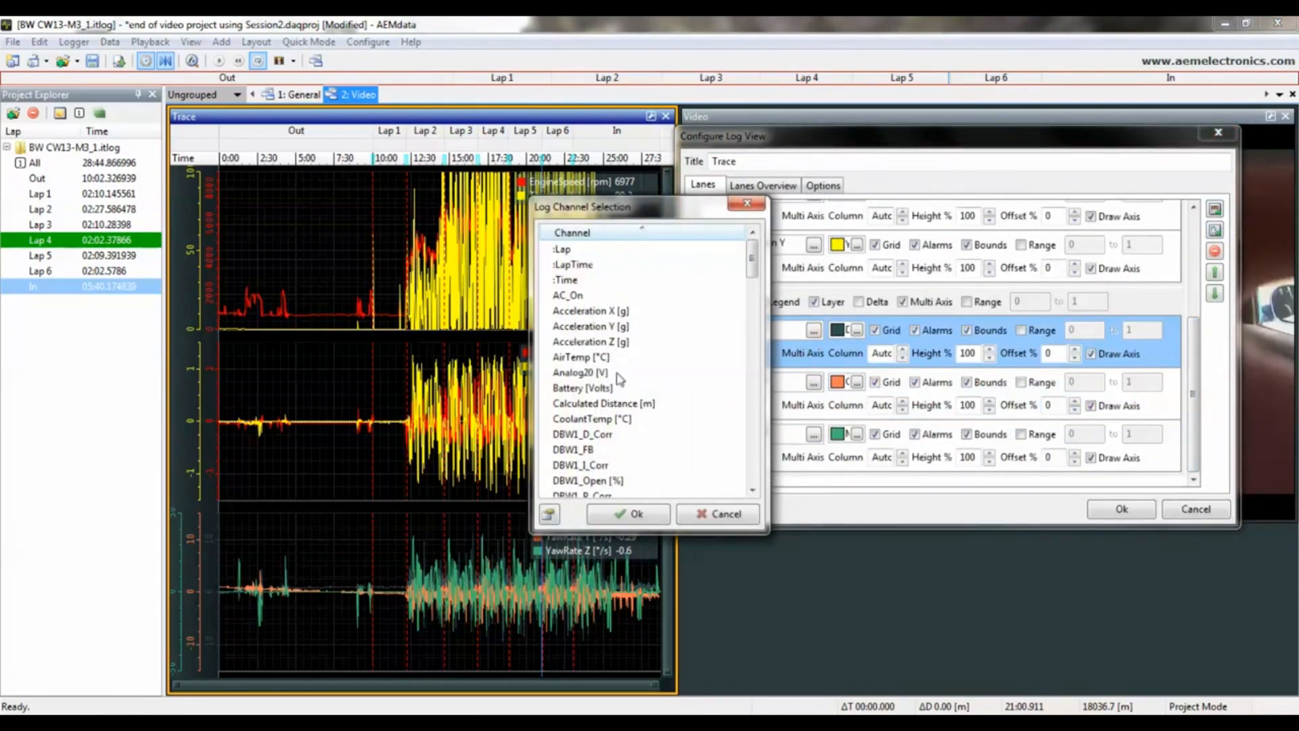
pyautogui.write('st')
pyautogui.click(620, 513)
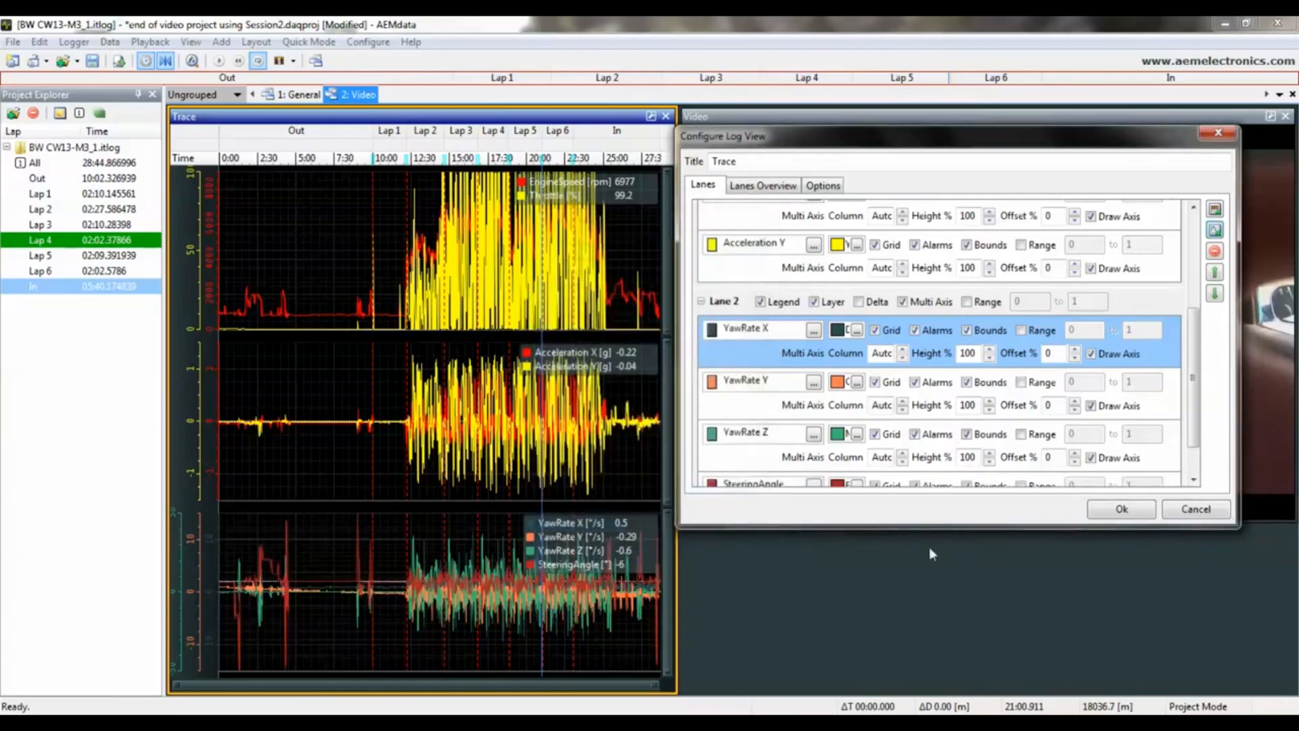
pyautogui.click(1120, 509)
# Scrub the log cursor between about 12:16 and 13:40 in the Trace view to compare the driving footage with the logged data
pyautogui.click(409, 596)
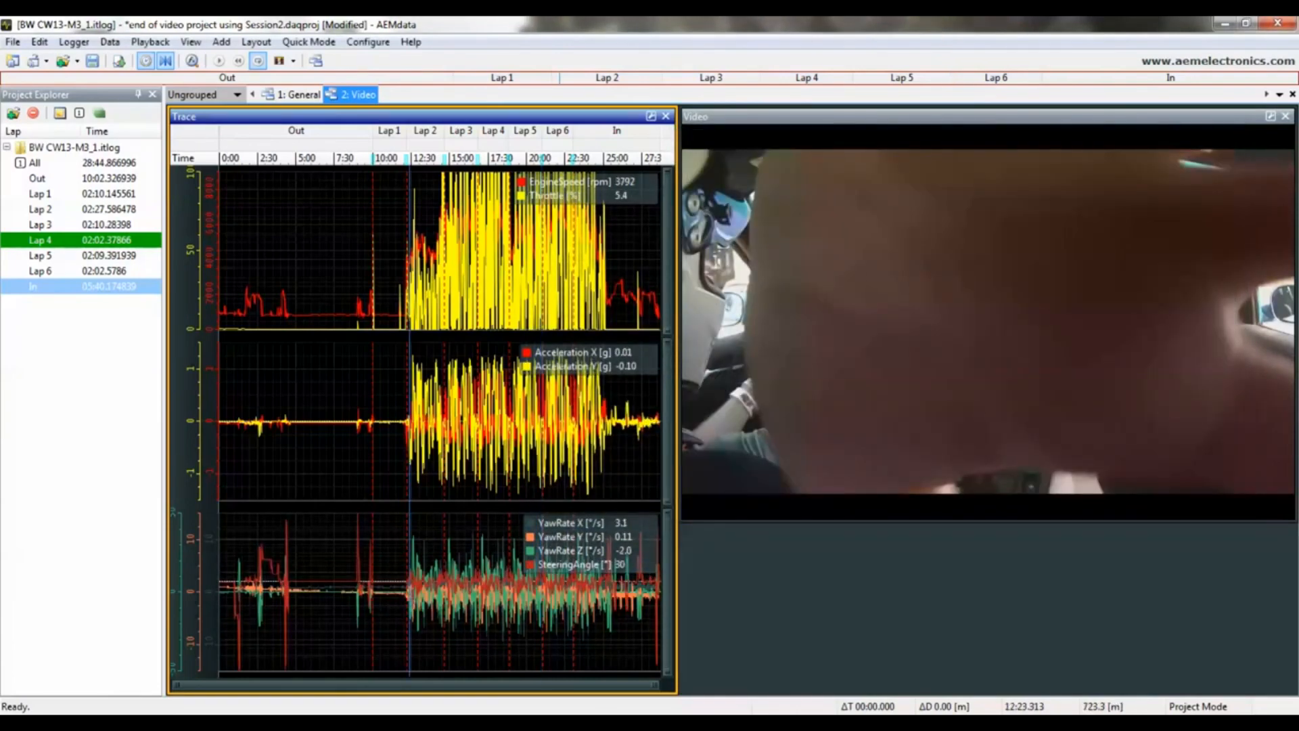
pyautogui.scroll(3, 409, 597)
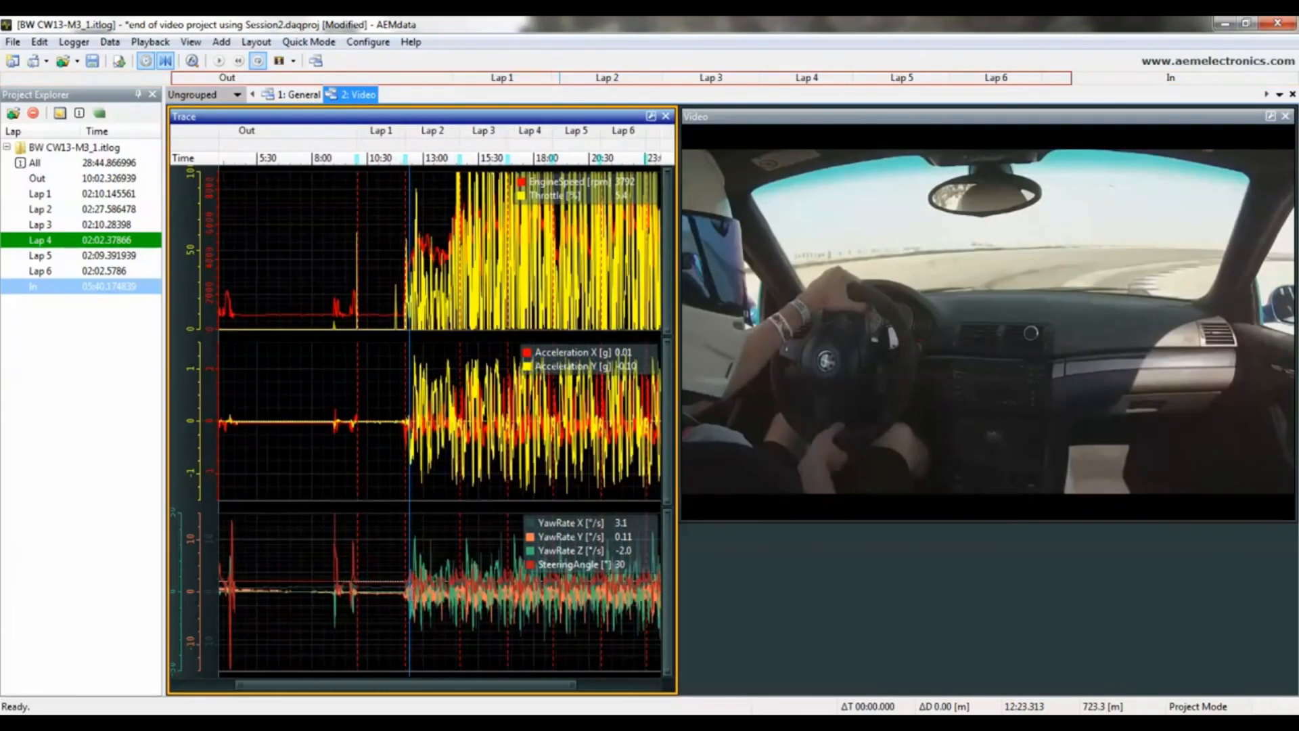
pyautogui.click(414, 603)
pyautogui.moveTo(414, 602)
pyautogui.mouseDown()
pyautogui.moveTo(426, 592)
pyautogui.moveTo(364, 572)
pyautogui.moveTo(512, 579)
pyautogui.moveTo(388, 577)
pyautogui.moveTo(435, 587)
pyautogui.moveTo(388, 602)
pyautogui.moveTo(438, 604)
pyautogui.mouseUp()
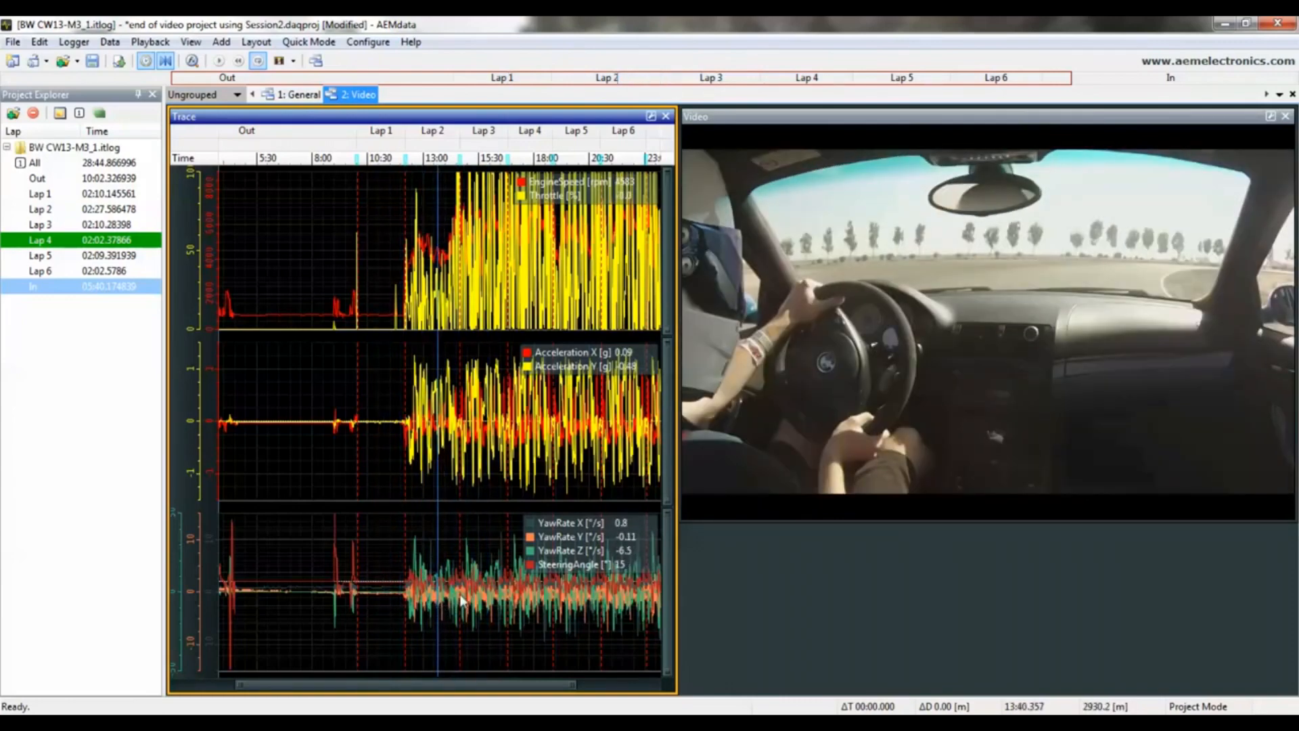
pyautogui.click(407, 483)
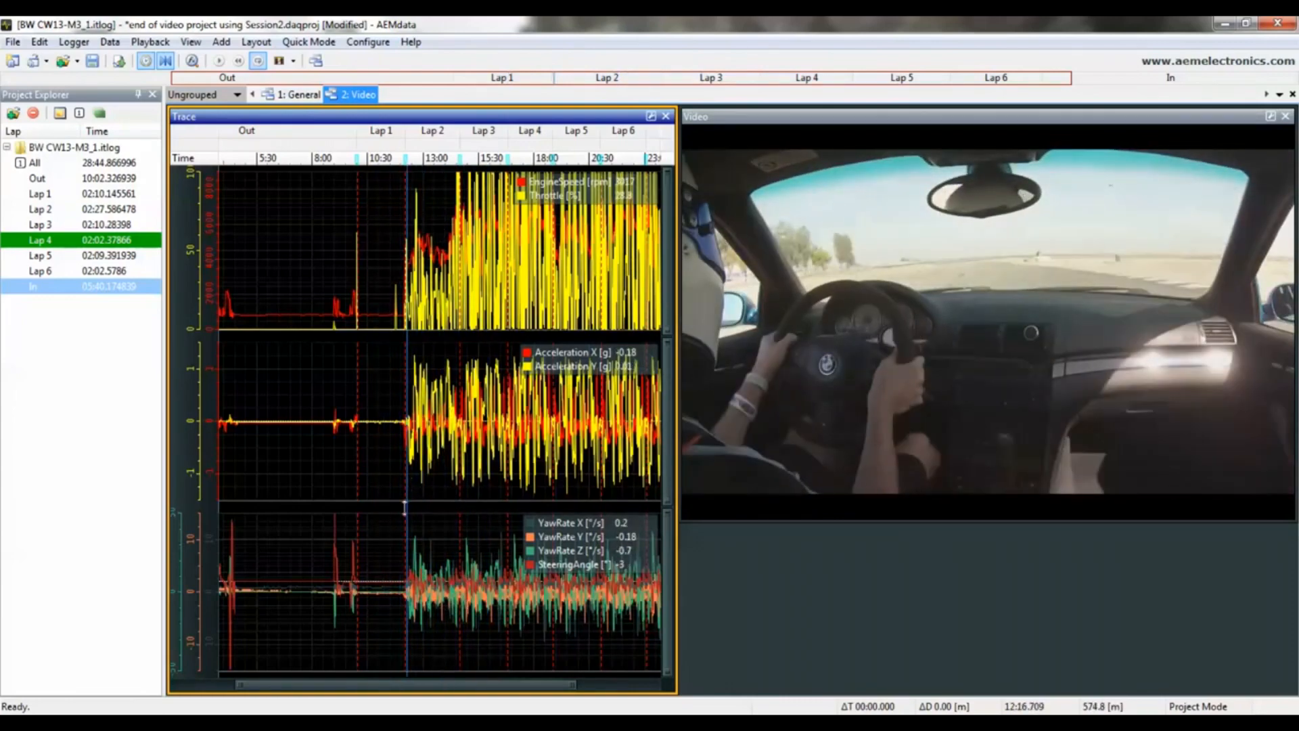
pyautogui.moveTo(516, 685)
pyautogui.mouseDown()
pyautogui.moveTo(420, 697)
pyautogui.moveTo(478, 690)
pyautogui.mouseUp()
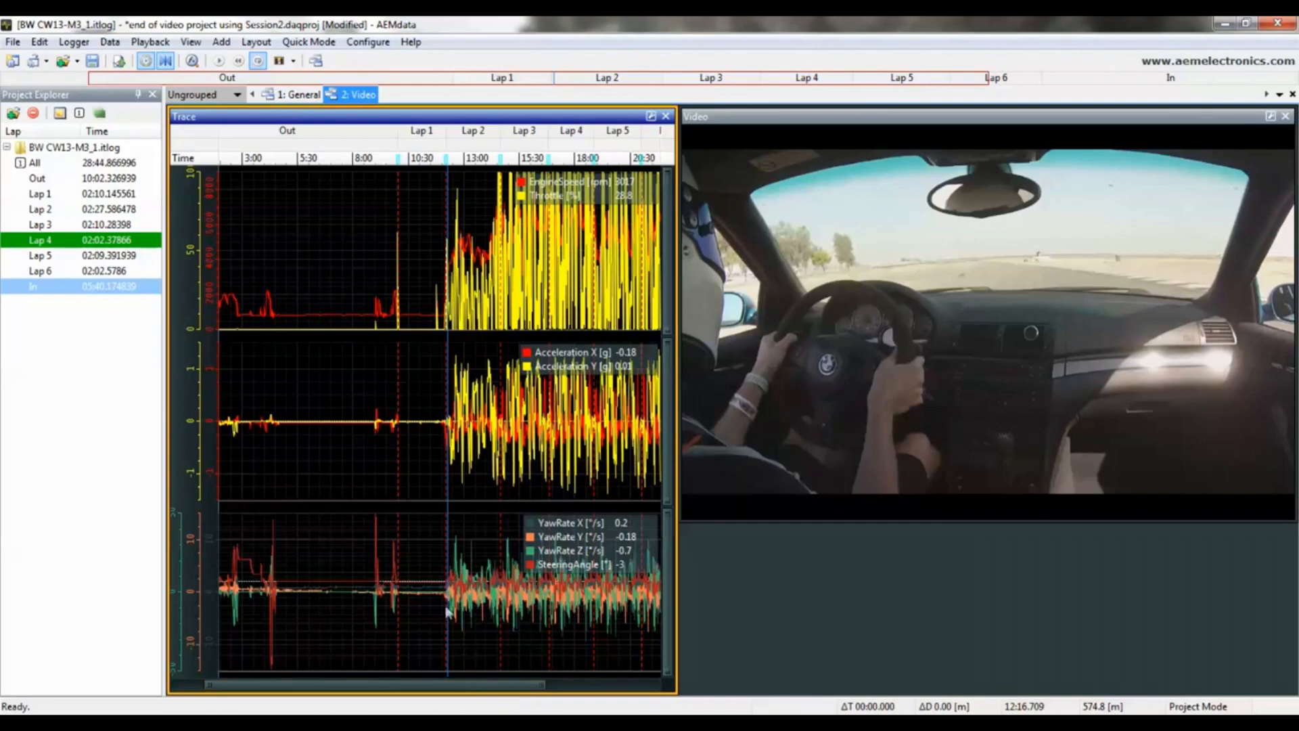
# Place the log cursor at about 12:09.97 in the Trace view, where engine speed and throttle first rise as the car launches
pyautogui.scroll(5, 447, 612)
pyautogui.scroll(3, 344, 438)
pyautogui.moveTo(445, 436)
pyautogui.mouseDown()
pyautogui.moveTo(425, 431)
pyautogui.moveTo(640, 453)
pyautogui.moveTo(367, 452)
pyautogui.mouseUp()
pyautogui.click(396, 446)
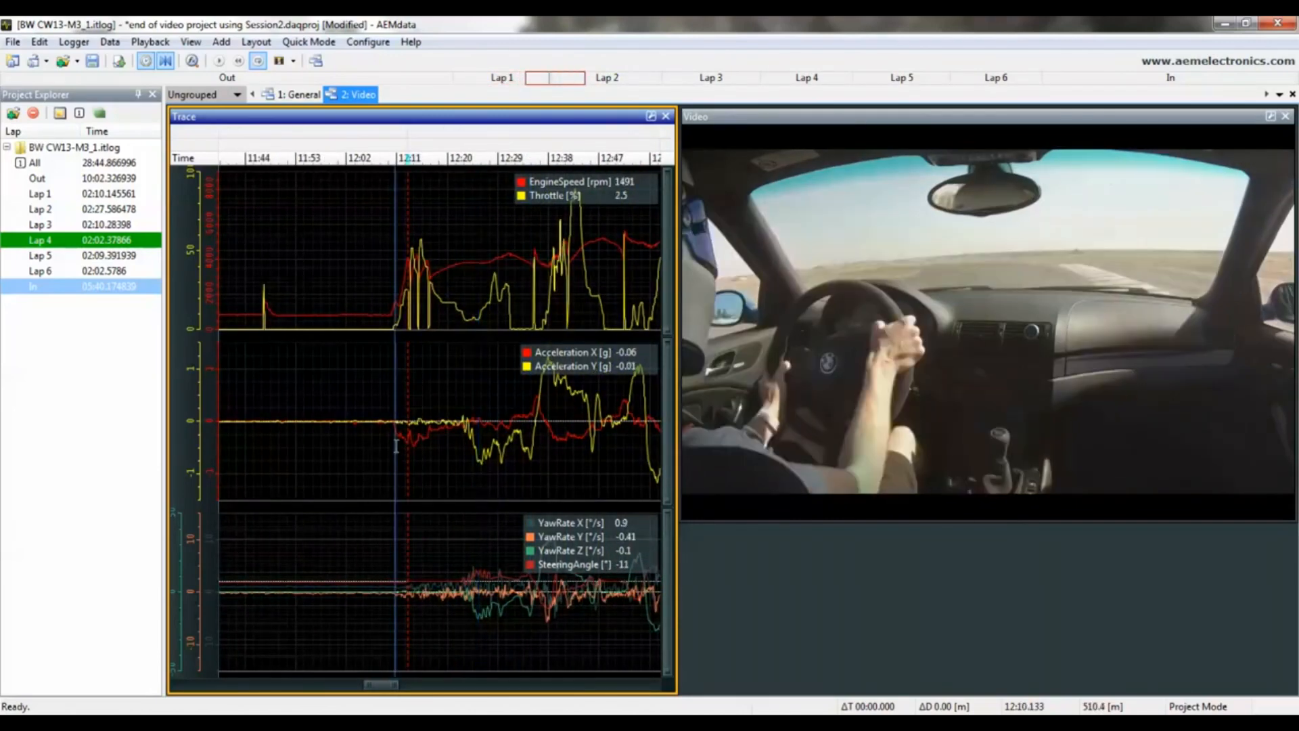
pyautogui.scroll(3, 396, 446)
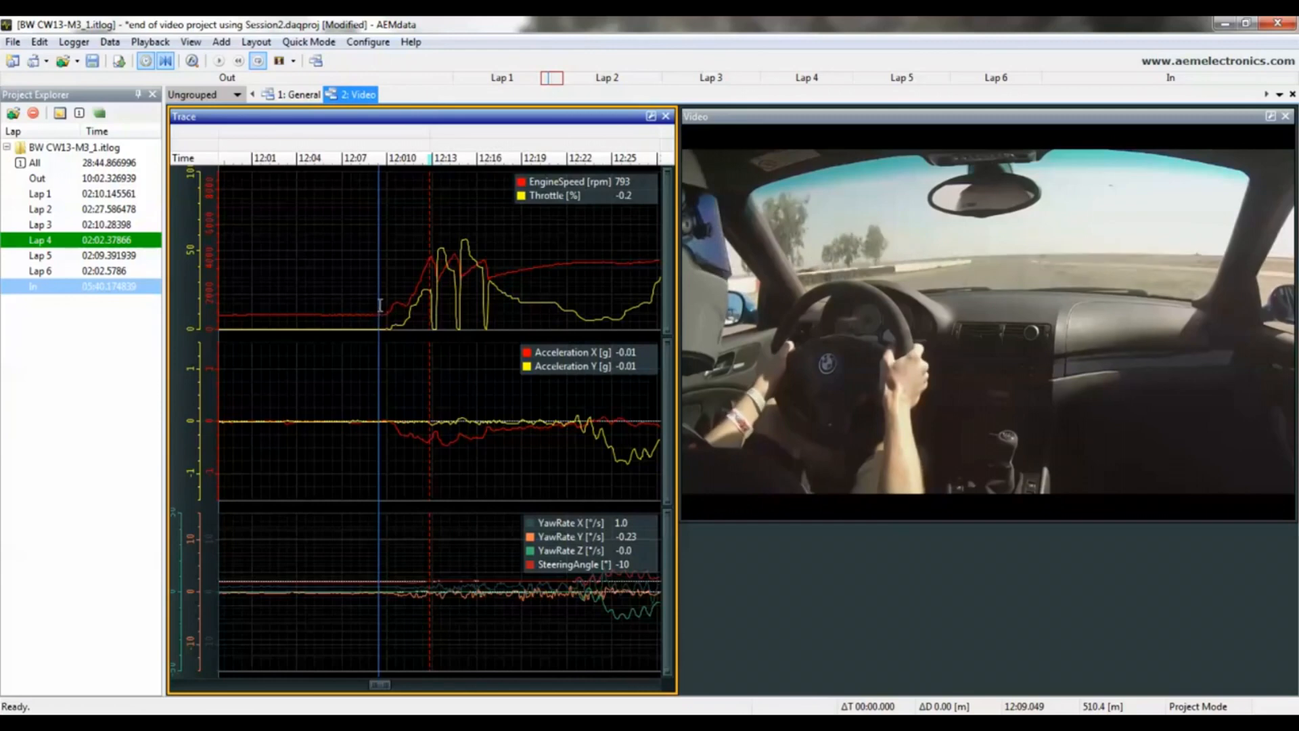
pyautogui.scroll(2, 380, 304)
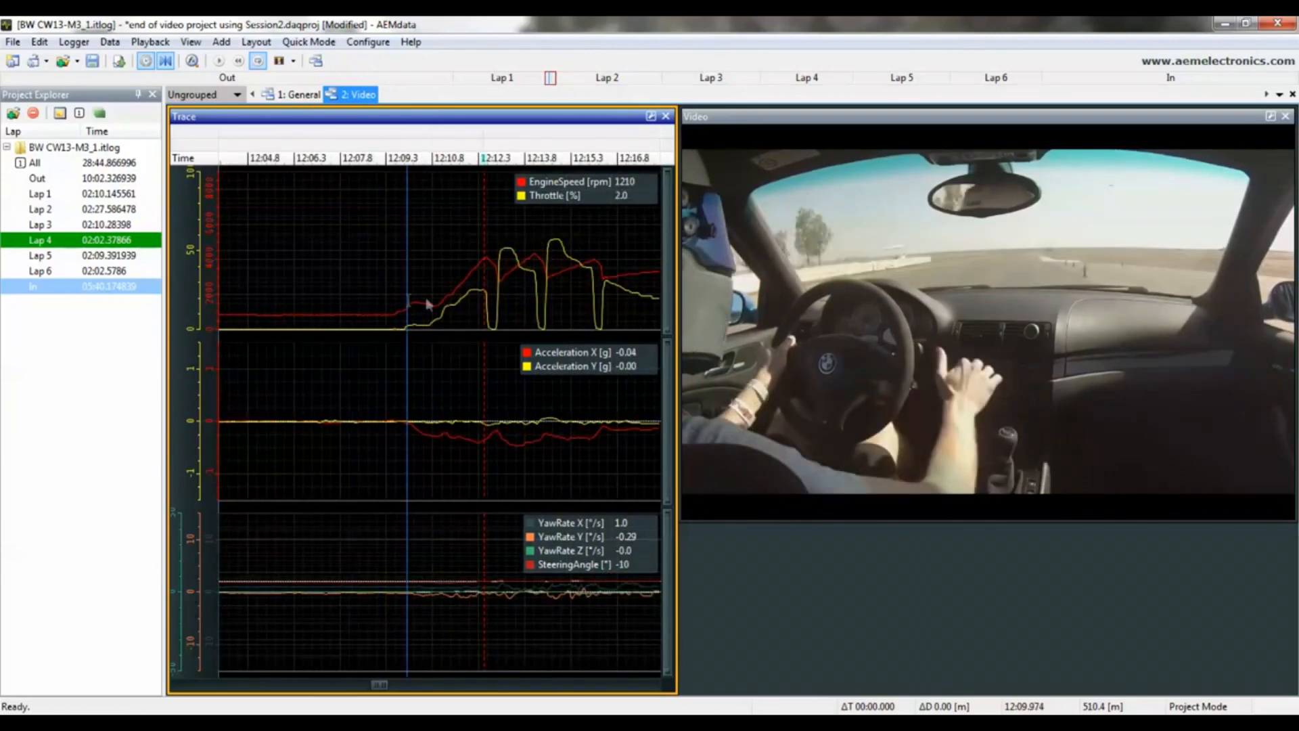
# Open the Video view's configuration, keep its dialog clear of the trace, and set Log Time 1 to the current log position, 12:09.974
pyautogui.click(828, 259)
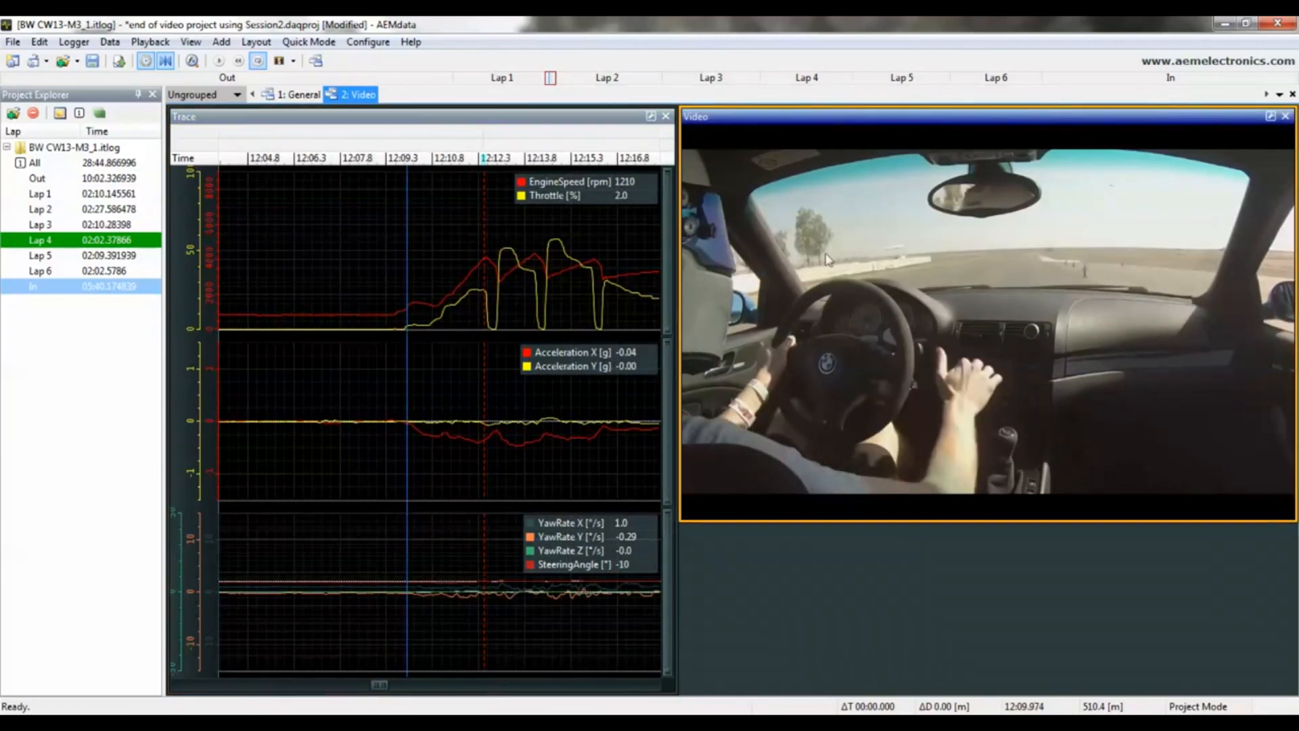
pyautogui.click(1275, 119)
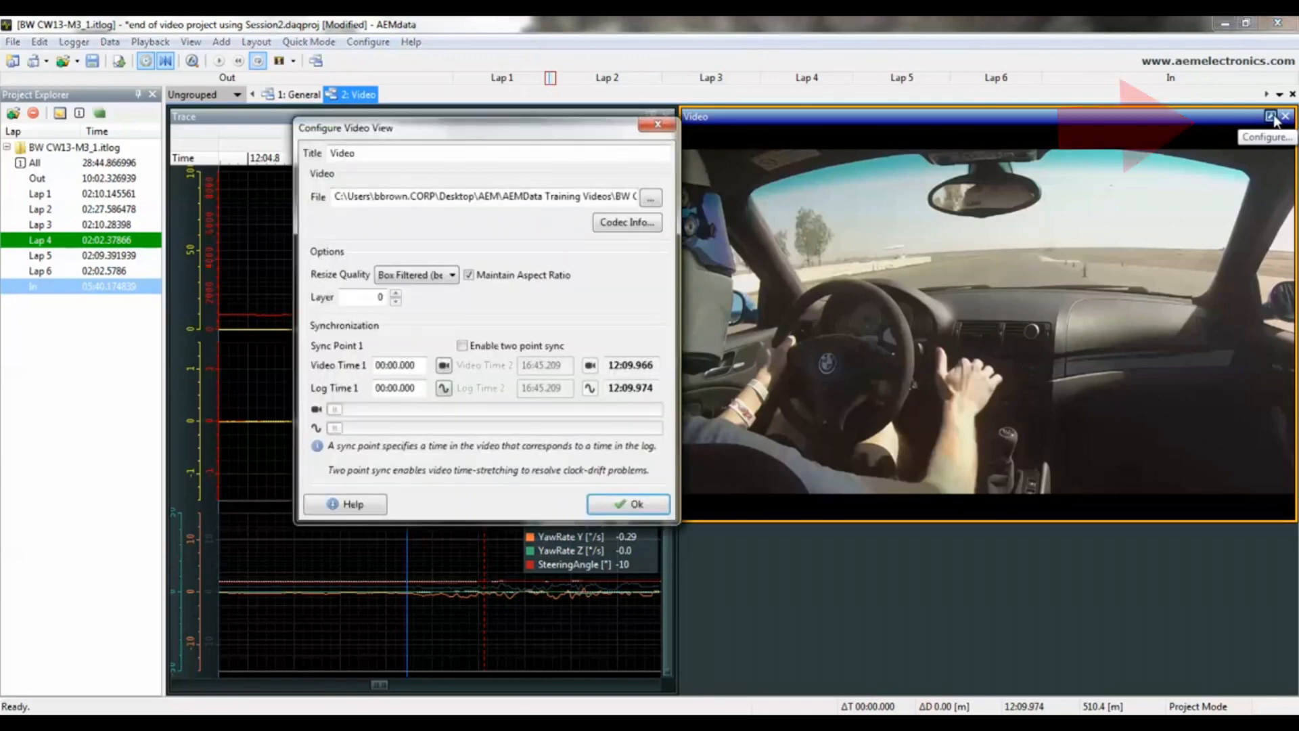
pyautogui.moveTo(526, 141)
pyautogui.mouseDown()
pyautogui.moveTo(703, 173)
pyautogui.moveTo(952, 261)
pyautogui.mouseUp()
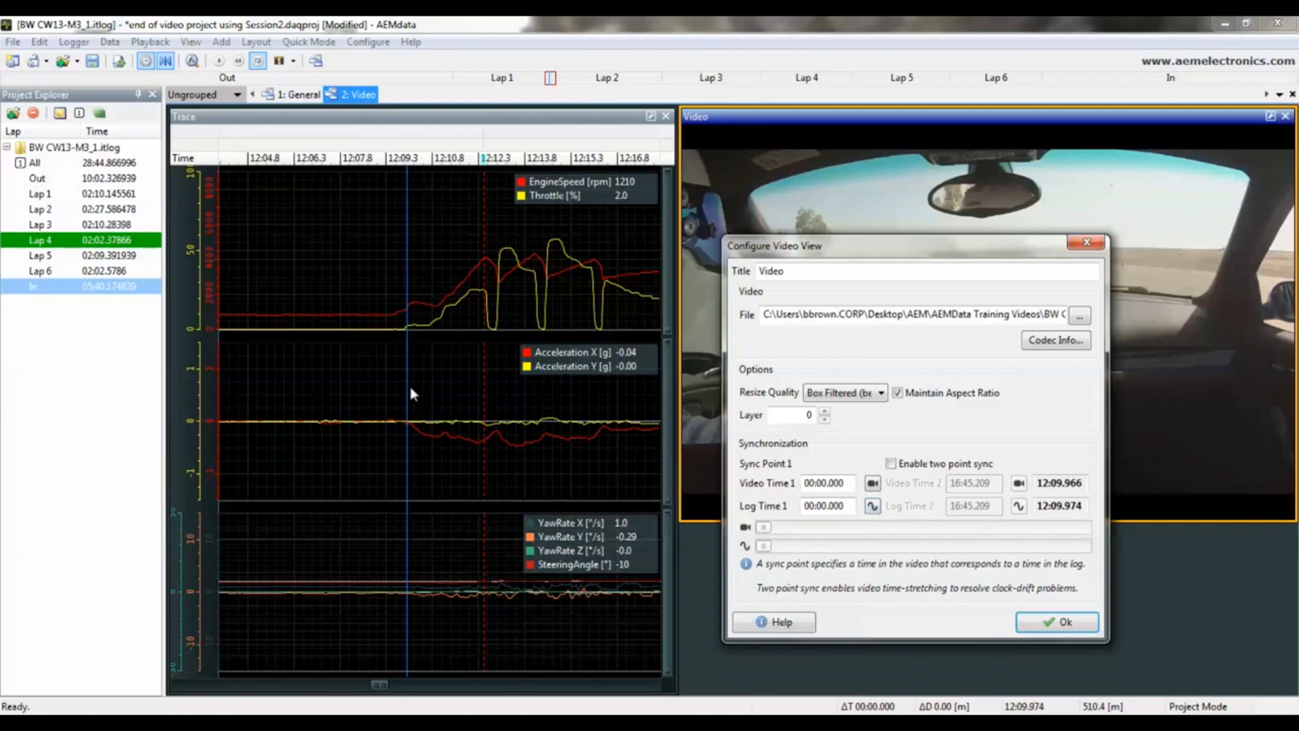
pyautogui.click(872, 506)
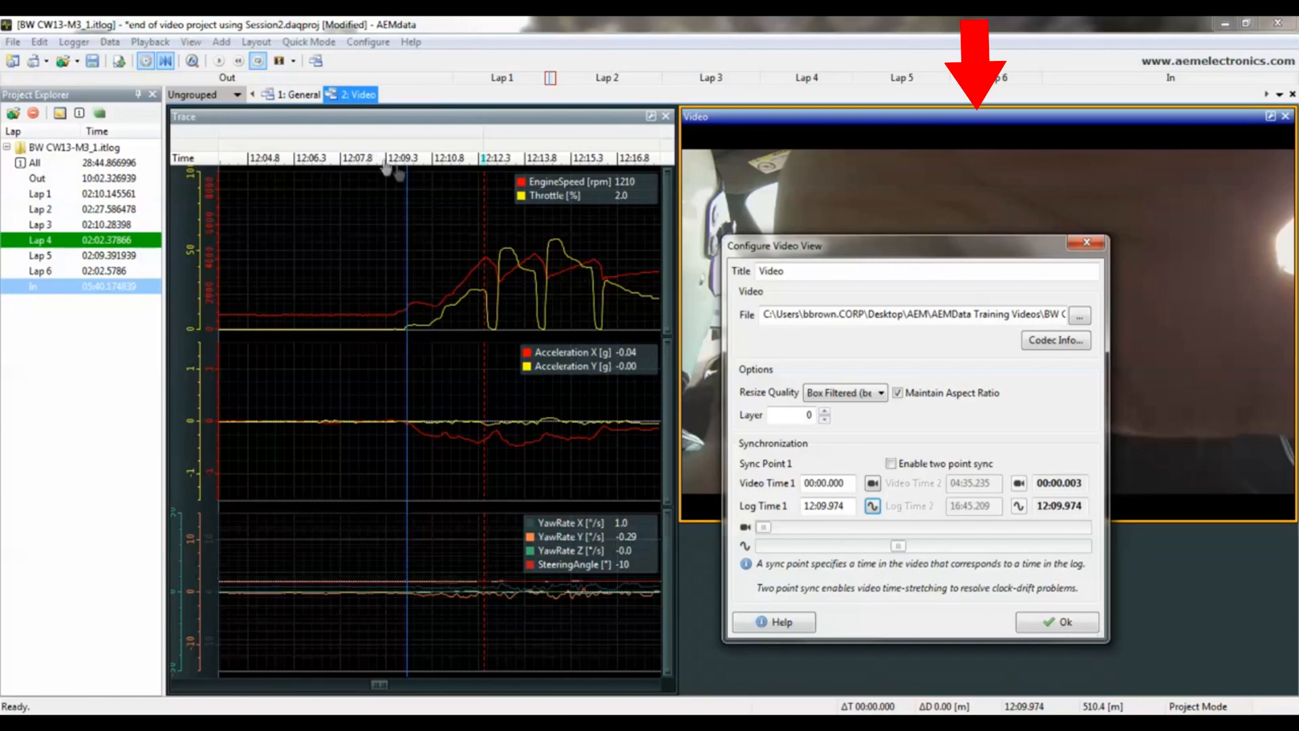
# Scrub the log cursor to about 15:25.21 to find the matching video frame and set Video Time 1 to it, 03:15.231
pyautogui.moveTo(855, 252)
pyautogui.mouseDown()
pyautogui.moveTo(778, 308)
pyautogui.moveTo(810, 353)
pyautogui.mouseUp()
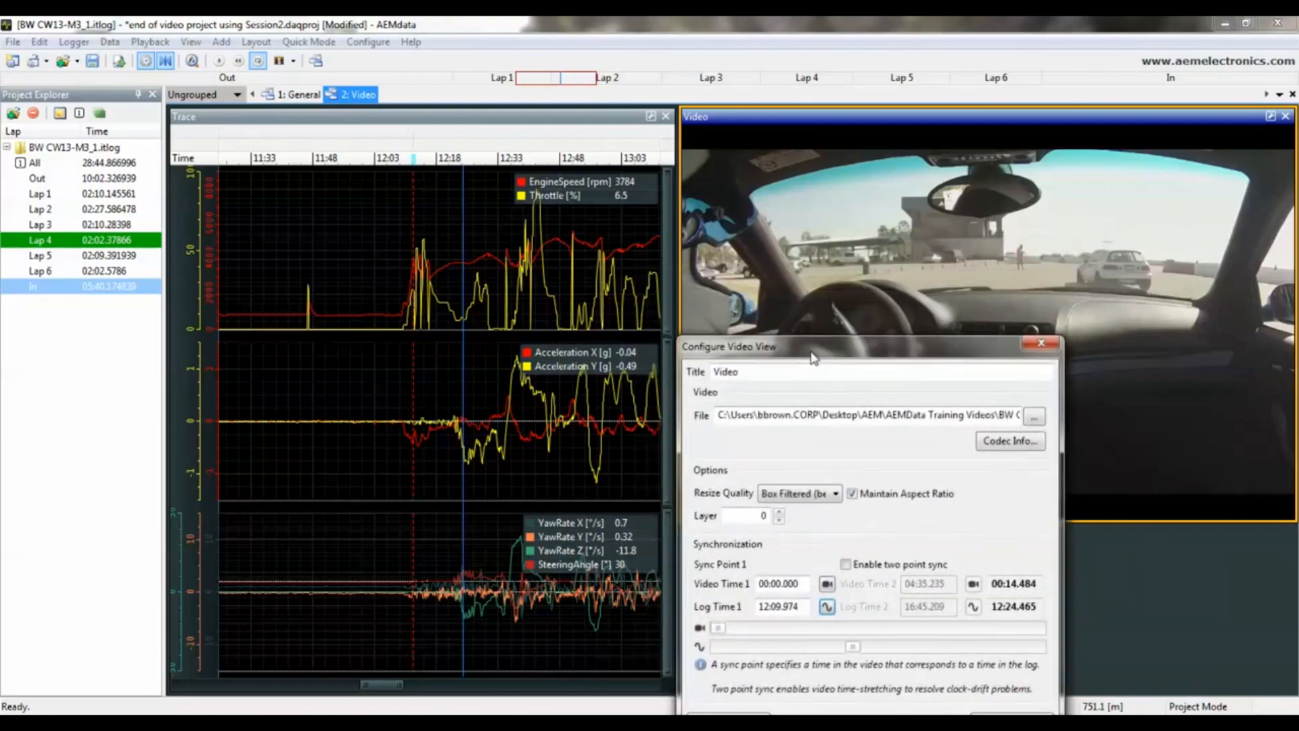
pyautogui.click(431, 259)
pyautogui.scroll(-2, 430, 258)
pyautogui.moveTo(391, 264); pyautogui.dragTo(441, 266)
pyautogui.click(456, 269)
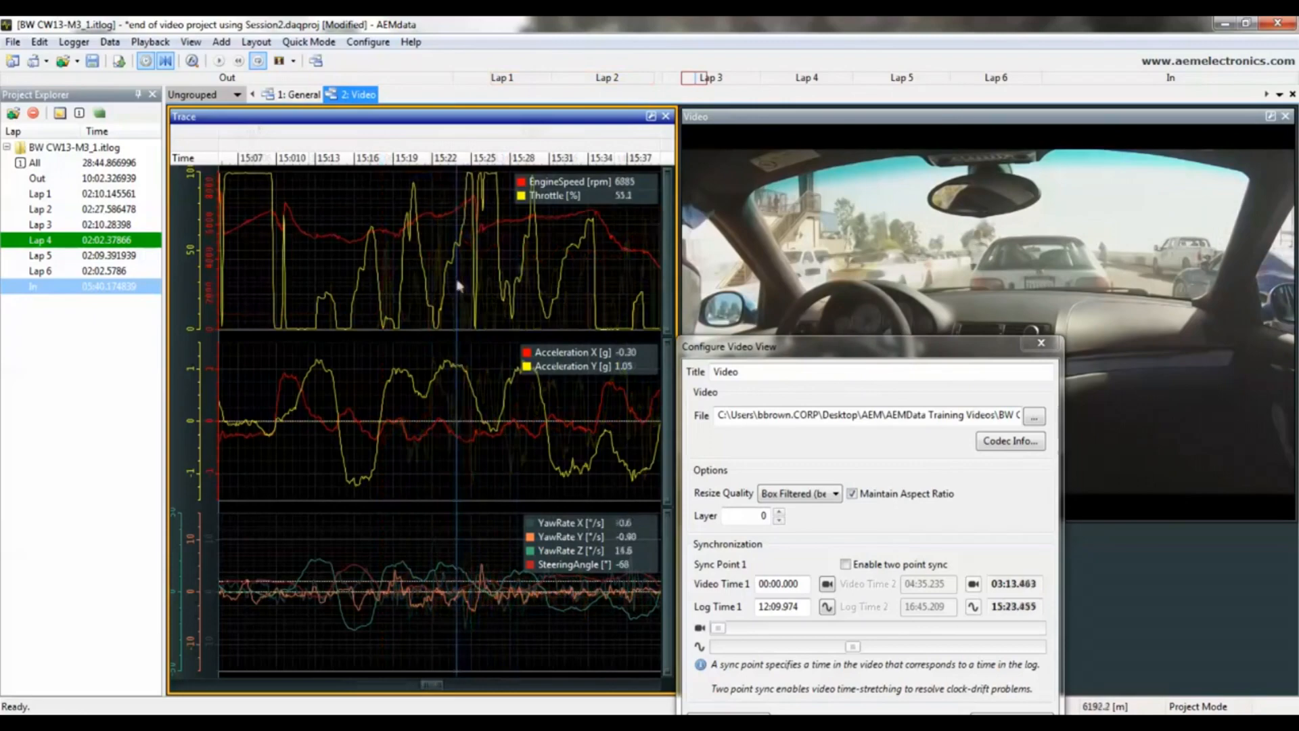
pyautogui.moveTo(457, 280); pyautogui.dragTo(479, 276)
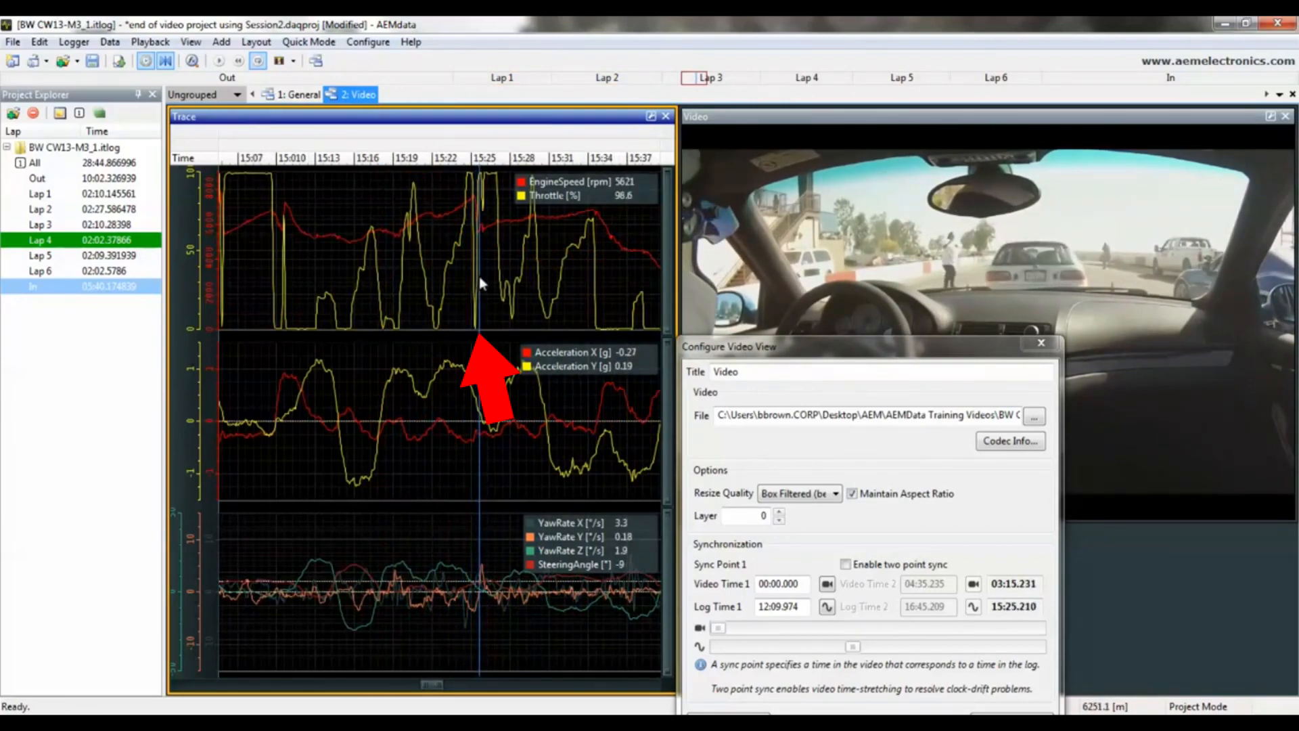
pyautogui.moveTo(831, 353); pyautogui.dragTo(703, 221)
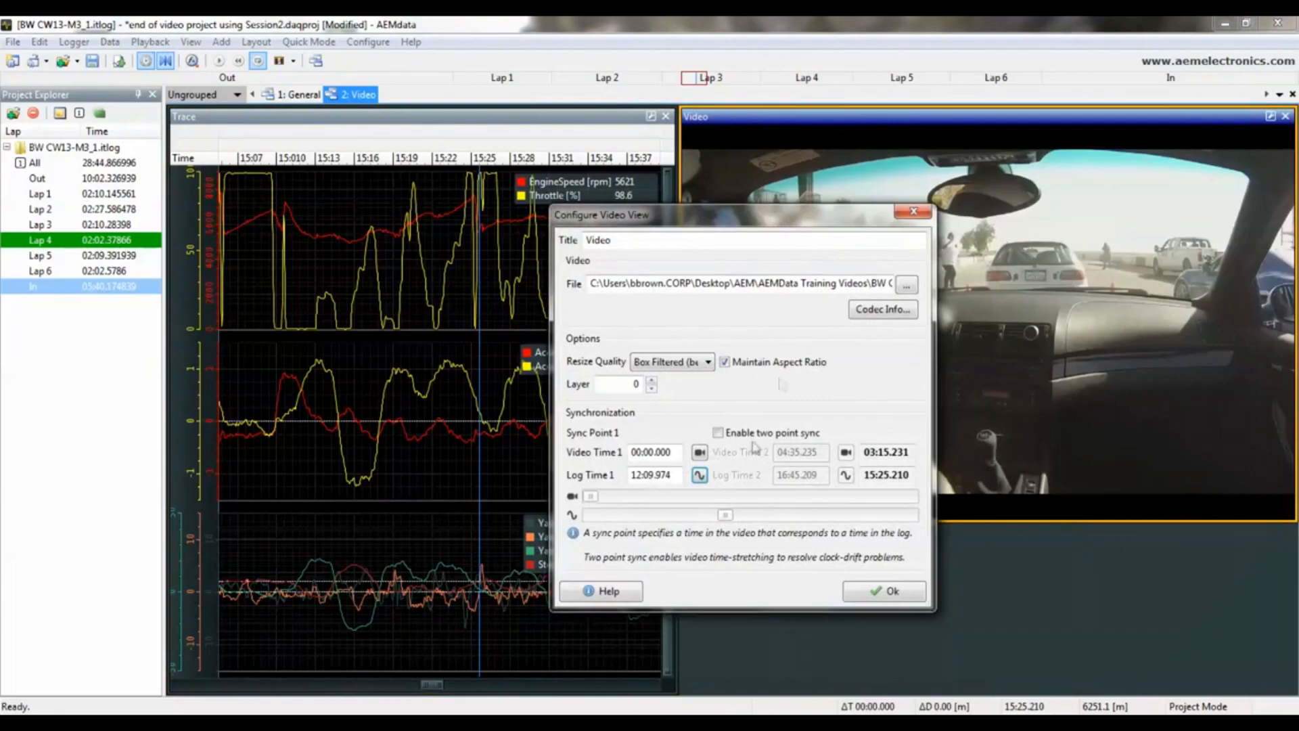
pyautogui.click(699, 452)
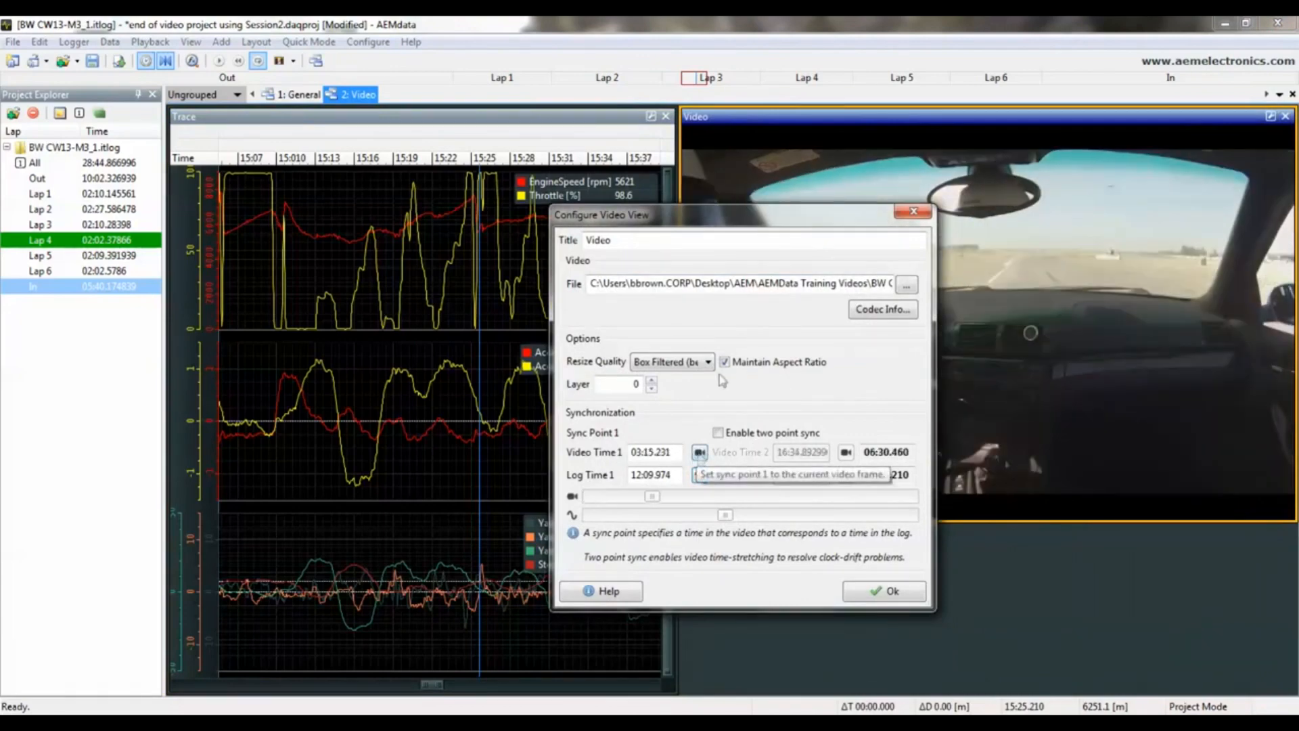
# Move the configuration dialog clear of the video and scrub the log cursor to about 15:21.7 to check the synchronization
pyautogui.moveTo(762, 223)
pyautogui.mouseDown()
pyautogui.moveTo(690, 399)
pyautogui.moveTo(617, 393)
pyautogui.moveTo(673, 420)
pyautogui.moveTo(781, 408)
pyautogui.moveTo(841, 437)
pyautogui.mouseUp()
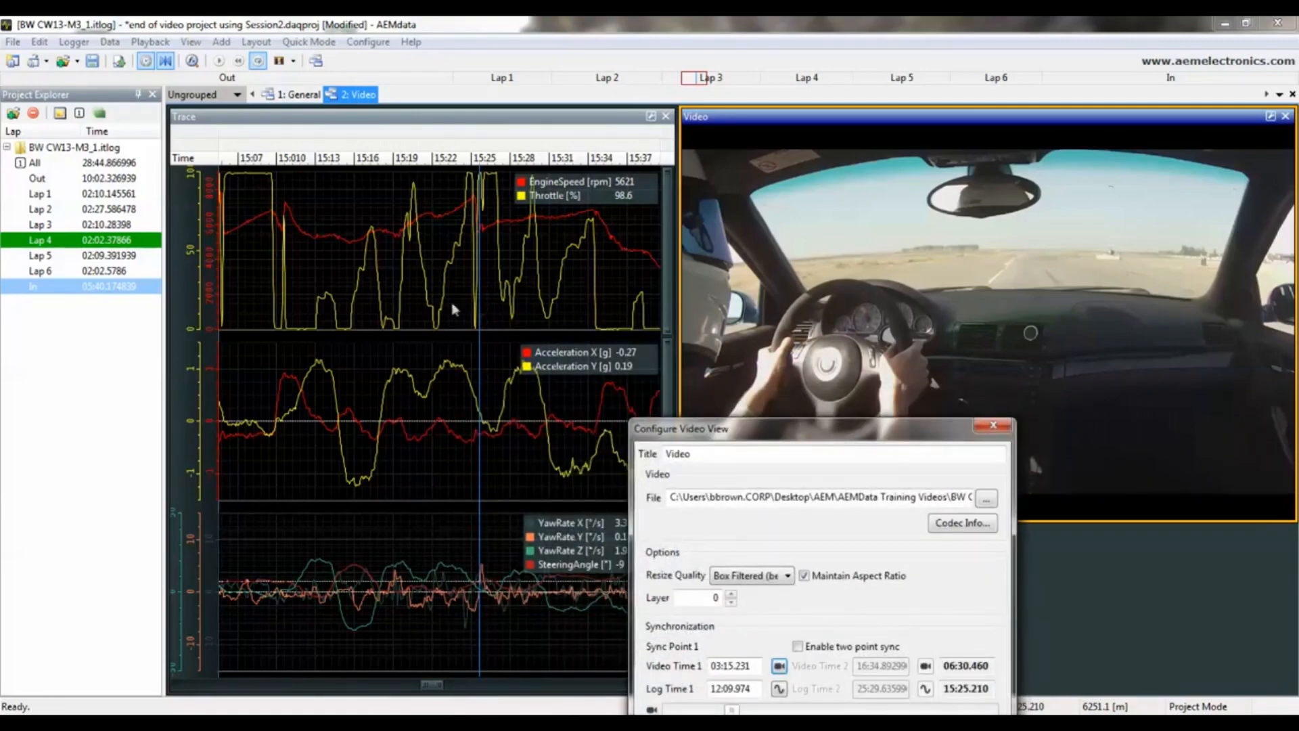
pyautogui.click(434, 275)
pyautogui.moveTo(434, 275); pyautogui.dragTo(597, 283)
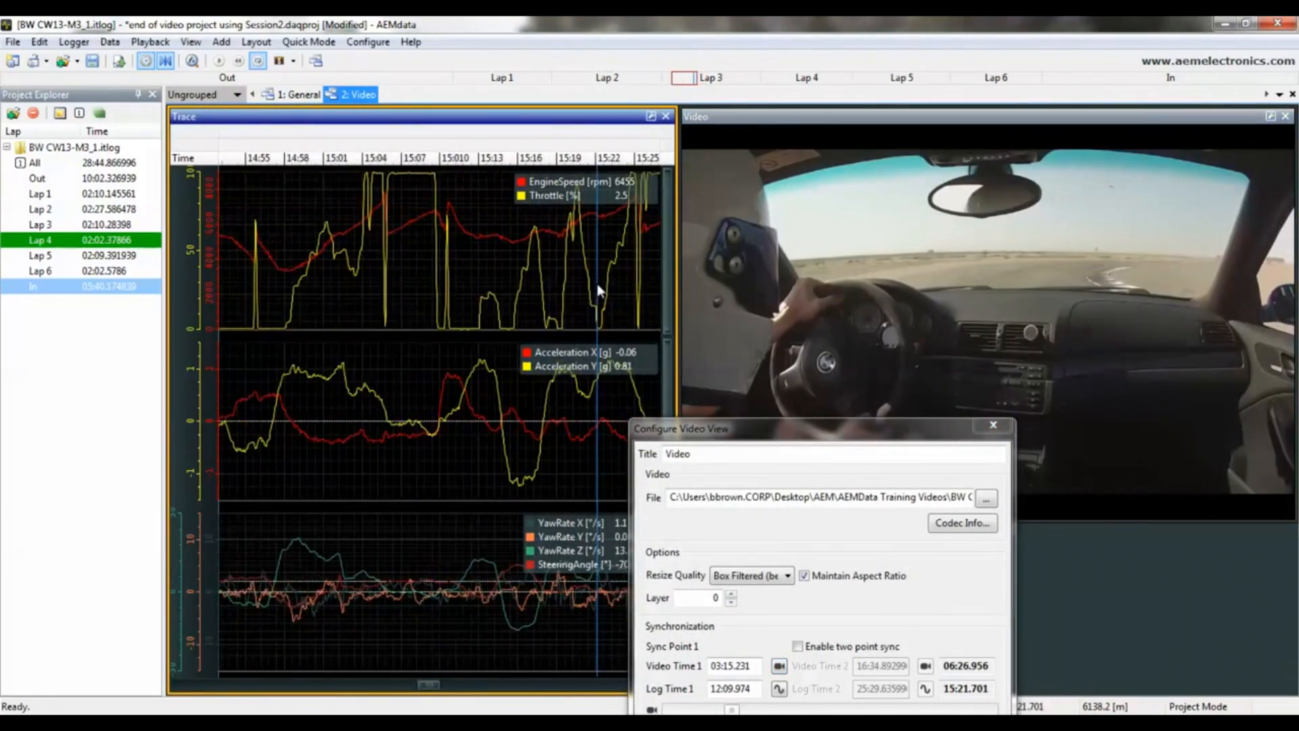
pyautogui.rightClick(597, 283)
pyautogui.click(858, 439)
pyautogui.moveTo(858, 440); pyautogui.dragTo(742, 466)
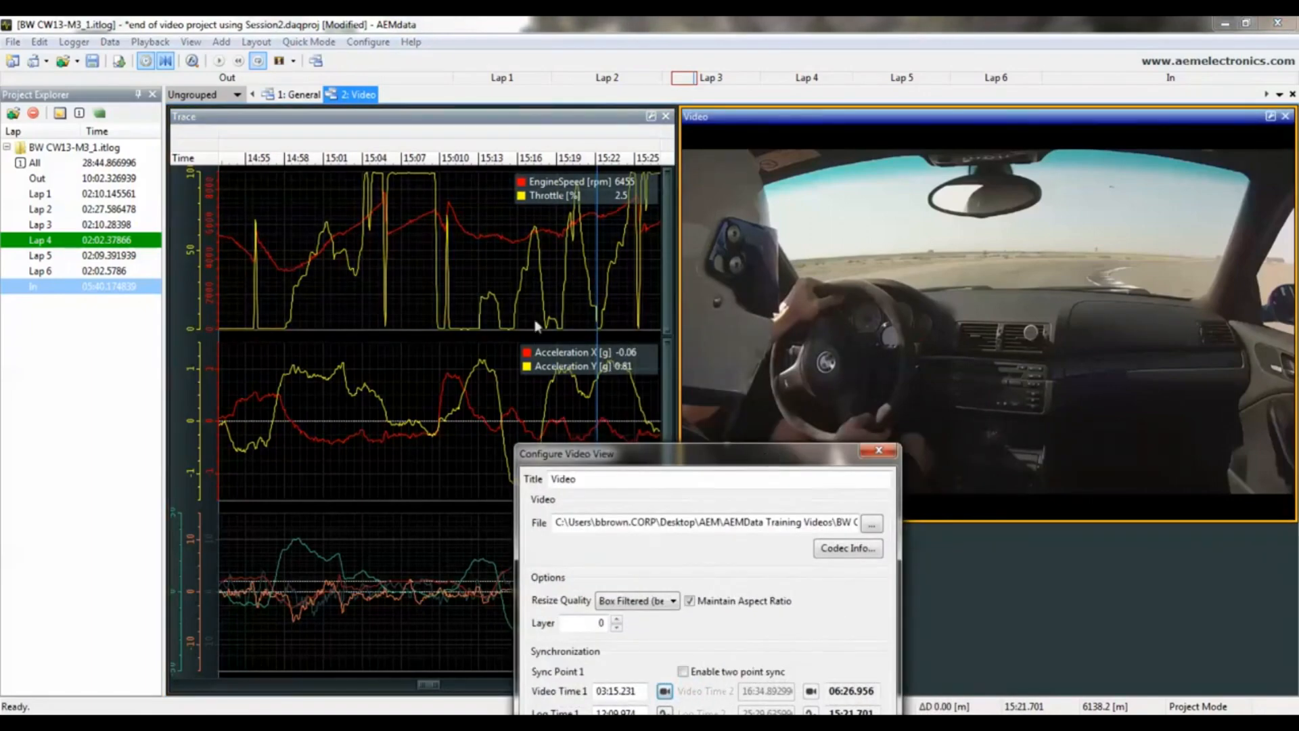
# Examine the gear shift around 15:05.0 closely, scrubbing the log cursor to compare the throttle lift with the driver's hand in the video
pyautogui.click(361, 253)
pyautogui.scroll(4, 361, 253)
pyautogui.scroll(1, 361, 253)
pyautogui.moveTo(356, 271); pyautogui.dragTo(415, 266)
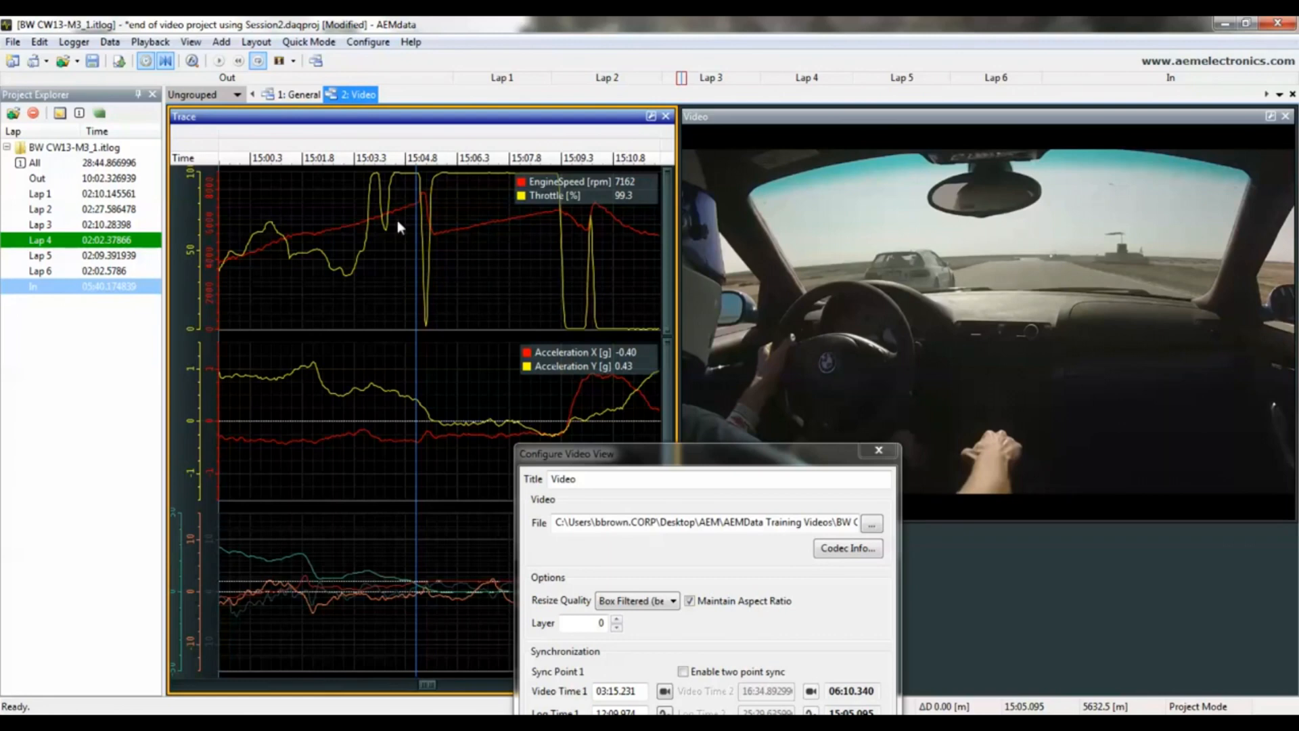
pyautogui.moveTo(398, 222); pyautogui.dragTo(419, 219)
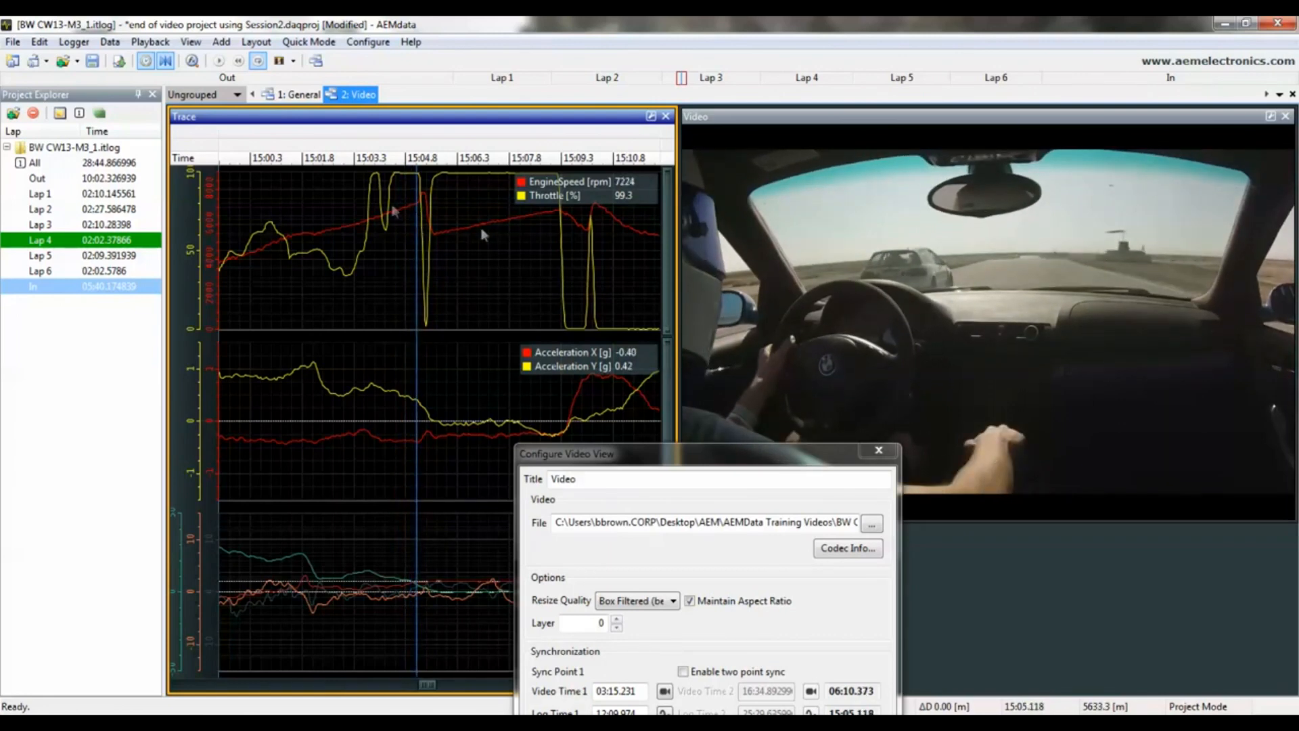
pyautogui.moveTo(415, 222)
pyautogui.mouseDown()
pyautogui.moveTo(472, 230)
pyautogui.moveTo(394, 234)
pyautogui.moveTo(415, 223)
pyautogui.mouseUp()
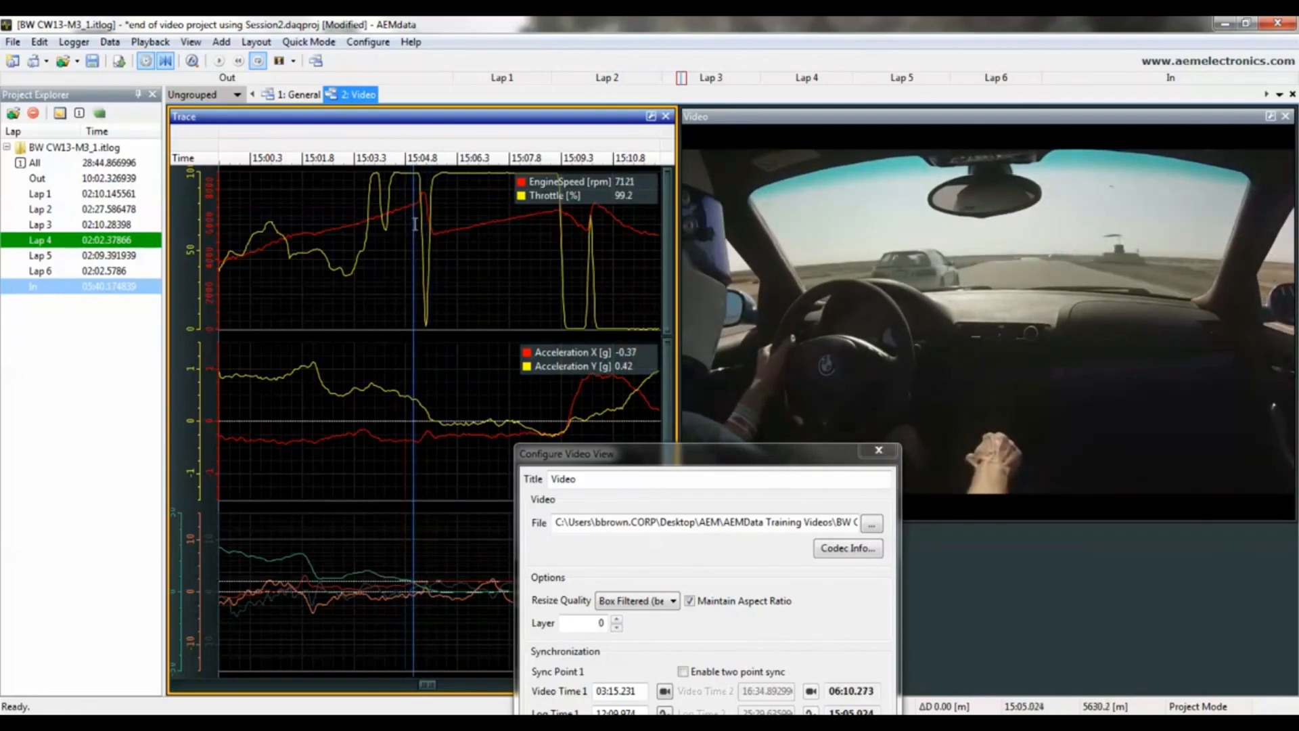
# Set Log Time 1 to 12:10.100 and check the video against the trace at about 15:05.8
pyautogui.moveTo(681, 460); pyautogui.dragTo(661, 325)
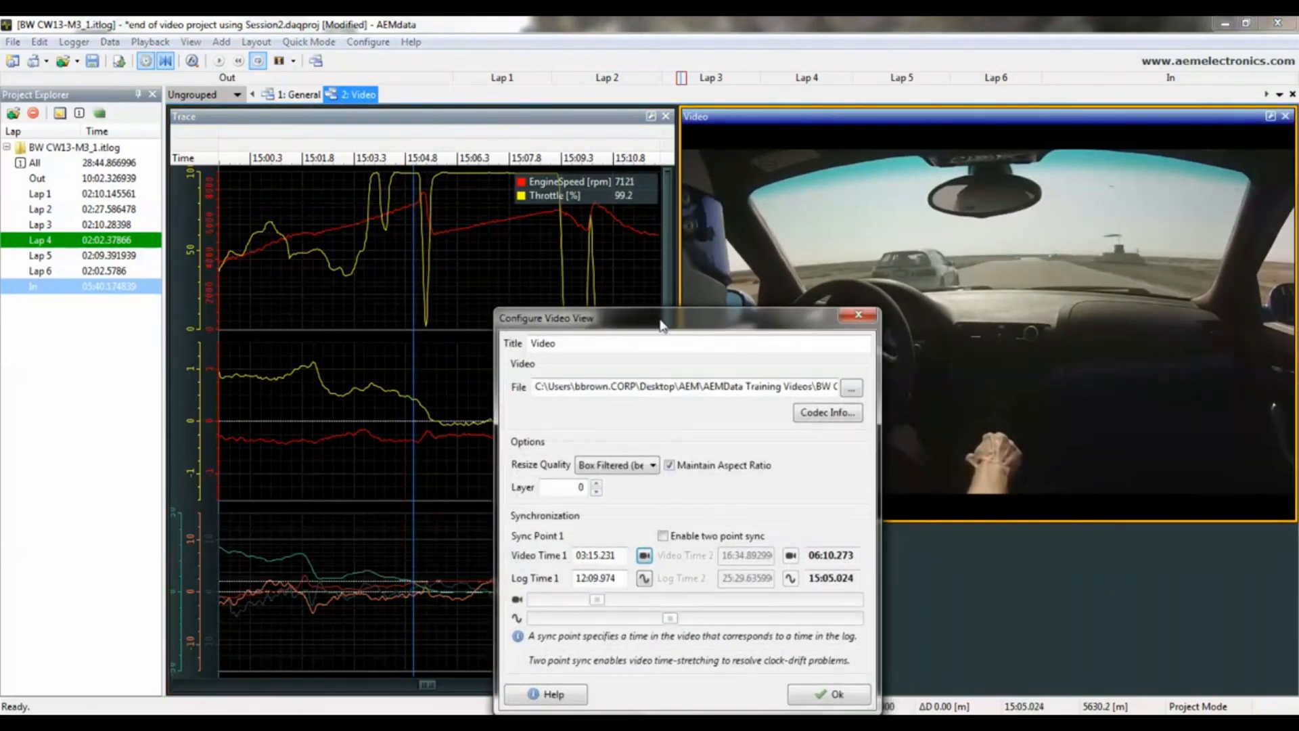
pyautogui.moveTo(617, 576); pyautogui.dragTo(608, 583)
pyautogui.click(595, 556)
pyautogui.click(443, 237)
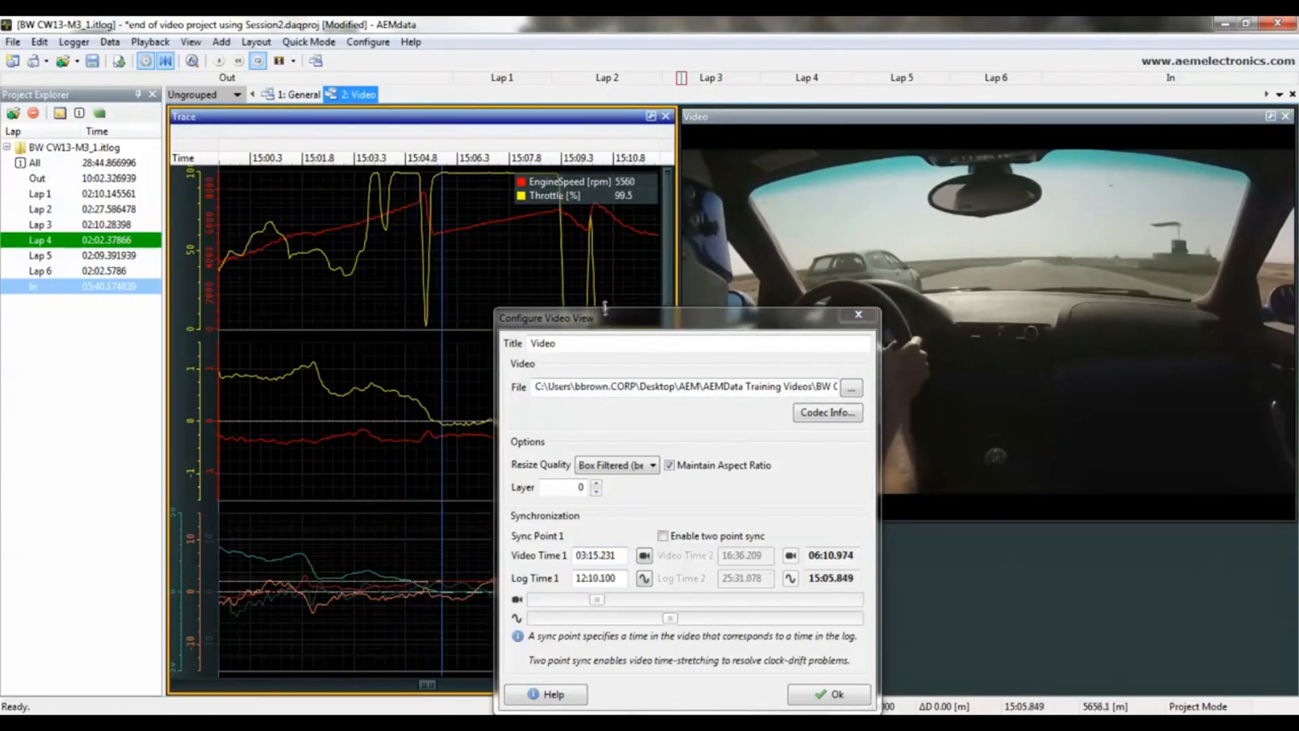
# Locate a corner with a strong steering input near 17:05 in the Trace view and identify the SteeringAngle trace in its legend
pyautogui.moveTo(605, 307); pyautogui.dragTo(716, 231)
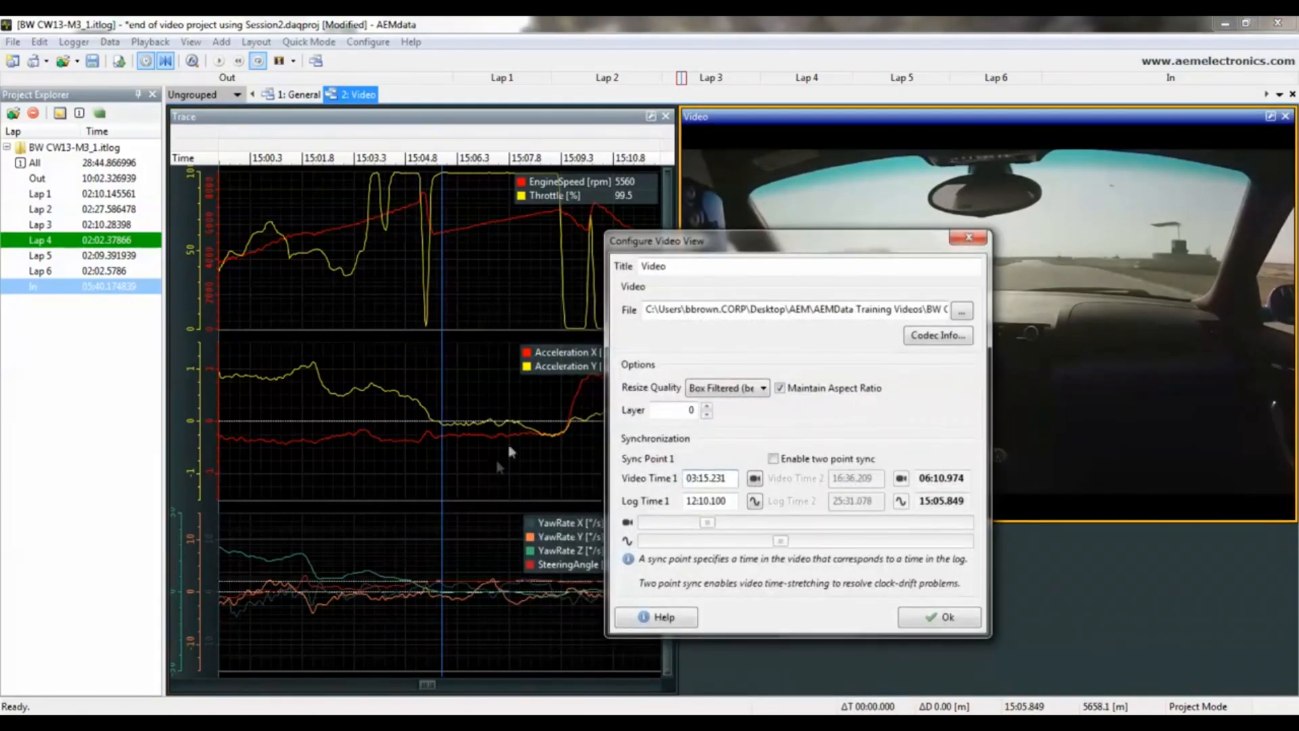
pyautogui.click(511, 452)
pyautogui.scroll(-5, 504, 501)
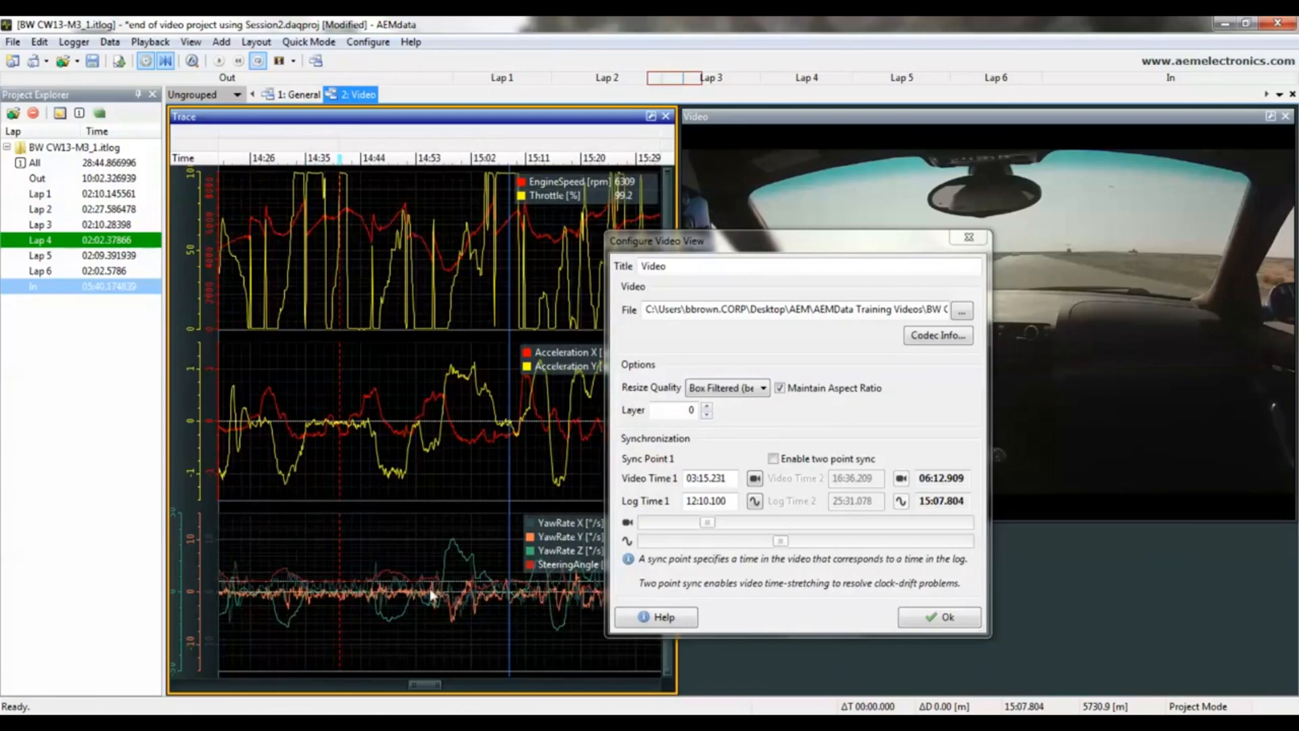
pyautogui.moveTo(430, 589); pyautogui.dragTo(446, 586)
pyautogui.moveTo(471, 635); pyautogui.dragTo(402, 612)
pyautogui.moveTo(541, 615); pyautogui.dragTo(402, 613)
pyautogui.click(401, 613)
pyautogui.moveTo(497, 616)
pyautogui.mouseDown()
pyautogui.moveTo(368, 618)
pyautogui.moveTo(515, 626)
pyautogui.moveTo(335, 618)
pyautogui.mouseUp()
pyautogui.click(440, 622)
pyautogui.scroll(5, 440, 622)
pyautogui.rightClick(540, 563)
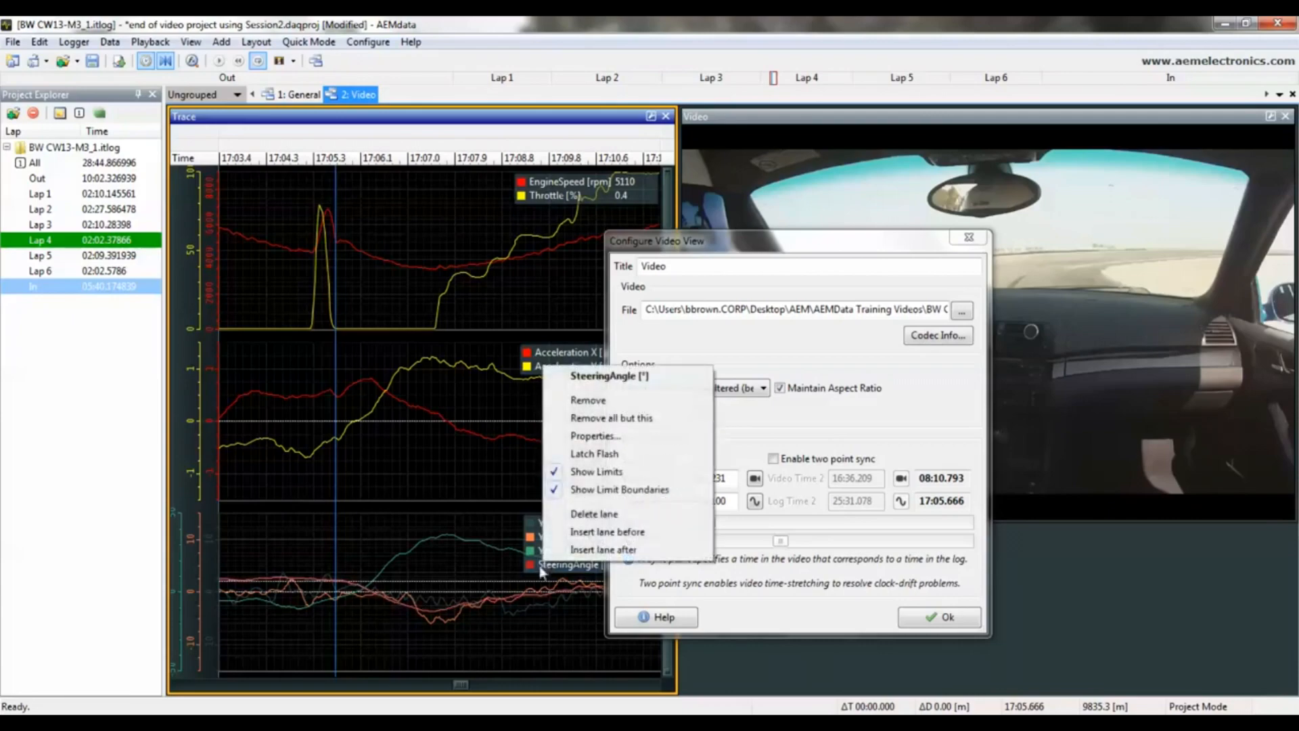
# Move the configuration dialog aside and scrub the log cursor from about 17:06.4 to 17:07.5, comparing the SteeringAngle peak with the steering wheel in the video
pyautogui.moveTo(809, 249); pyautogui.dragTo(1150, 388)
pyautogui.click(376, 565)
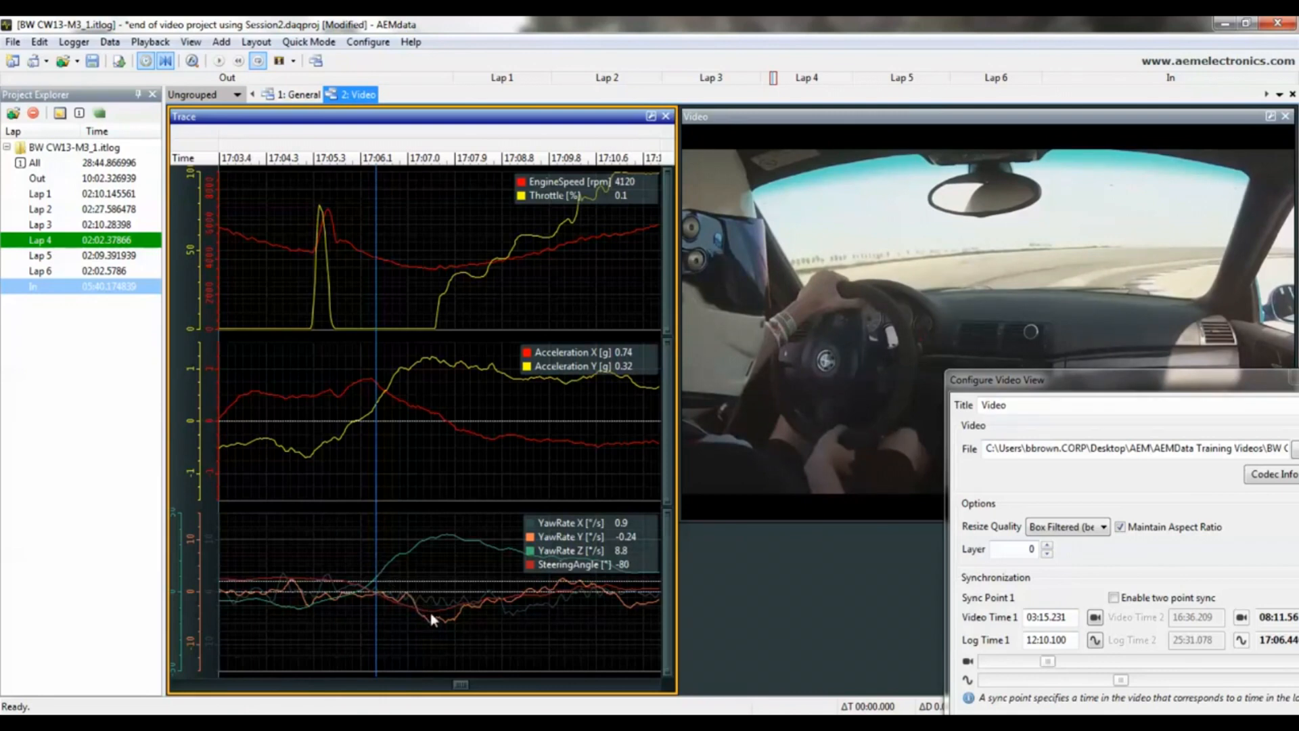
pyautogui.click(384, 606)
pyautogui.moveTo(379, 606)
pyautogui.mouseDown()
pyautogui.moveTo(429, 603)
pyautogui.moveTo(404, 618)
pyautogui.moveTo(431, 619)
pyautogui.moveTo(422, 638)
pyautogui.mouseUp()
pyautogui.moveTo(425, 633); pyautogui.dragTo(433, 634)
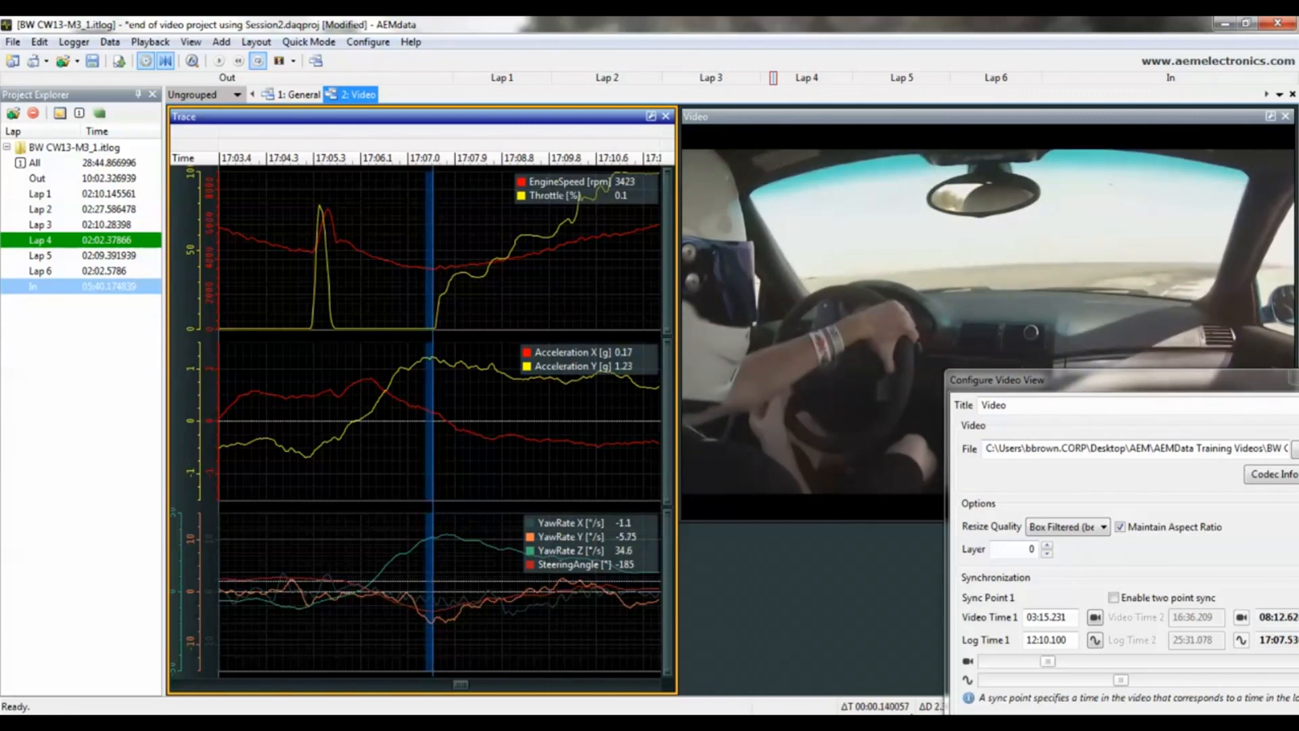
# Set Log Time 1 to 12:10.200 and check the video against the SteeringAngle trace between about 17:07 and 17:09
pyautogui.click(1073, 640)
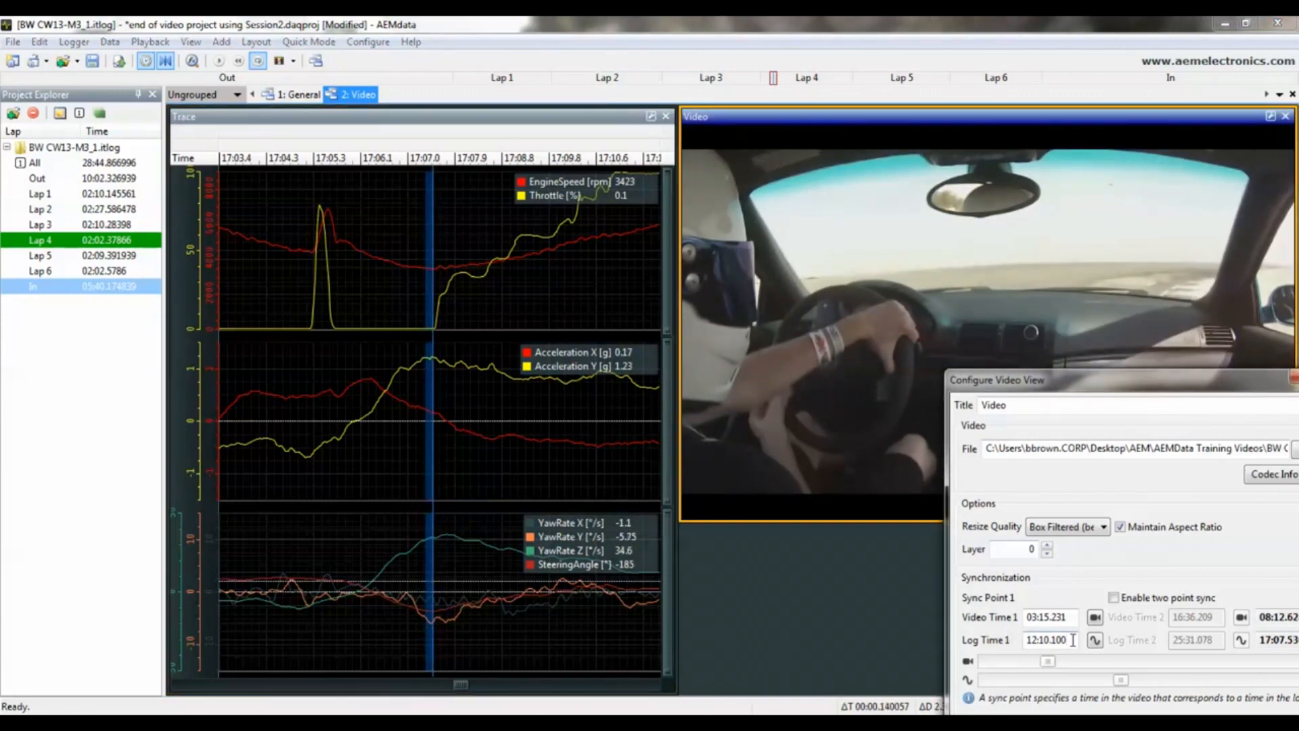
pyautogui.write('12:10.2')
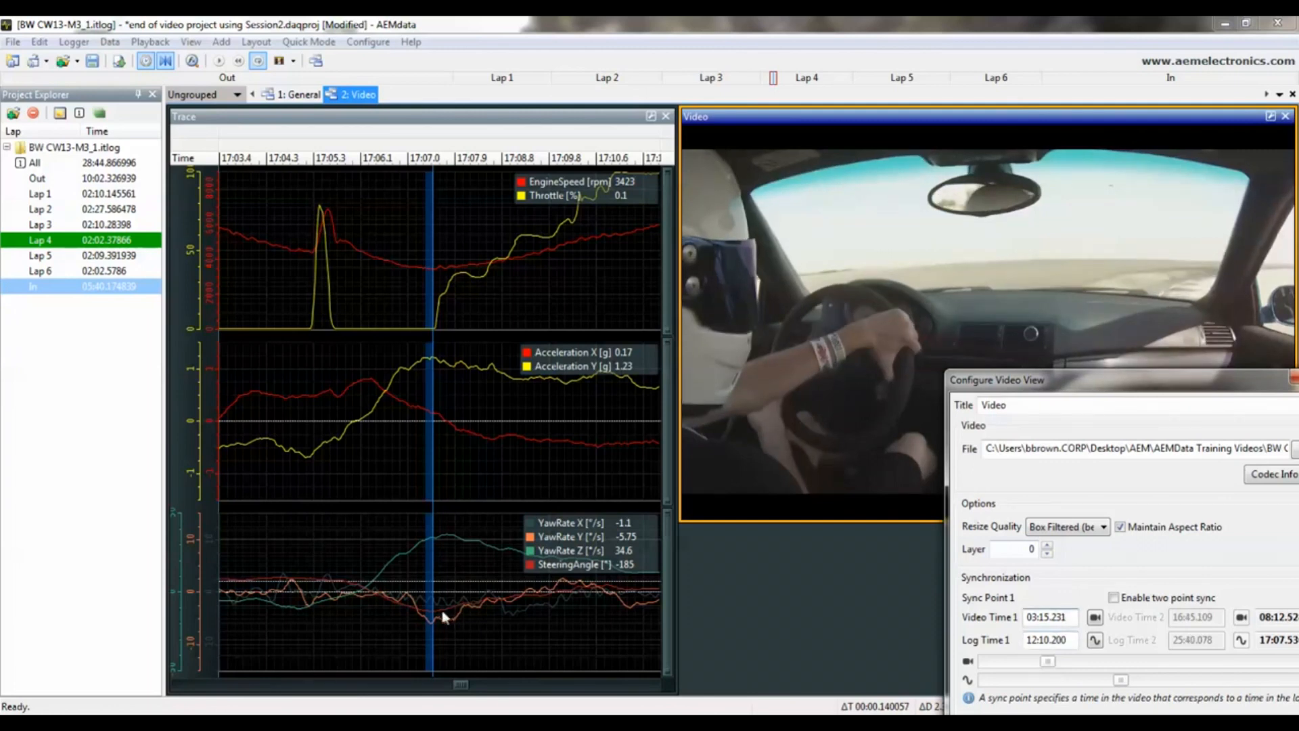
pyautogui.click(432, 617)
pyautogui.moveTo(431, 615); pyautogui.dragTo(430, 616)
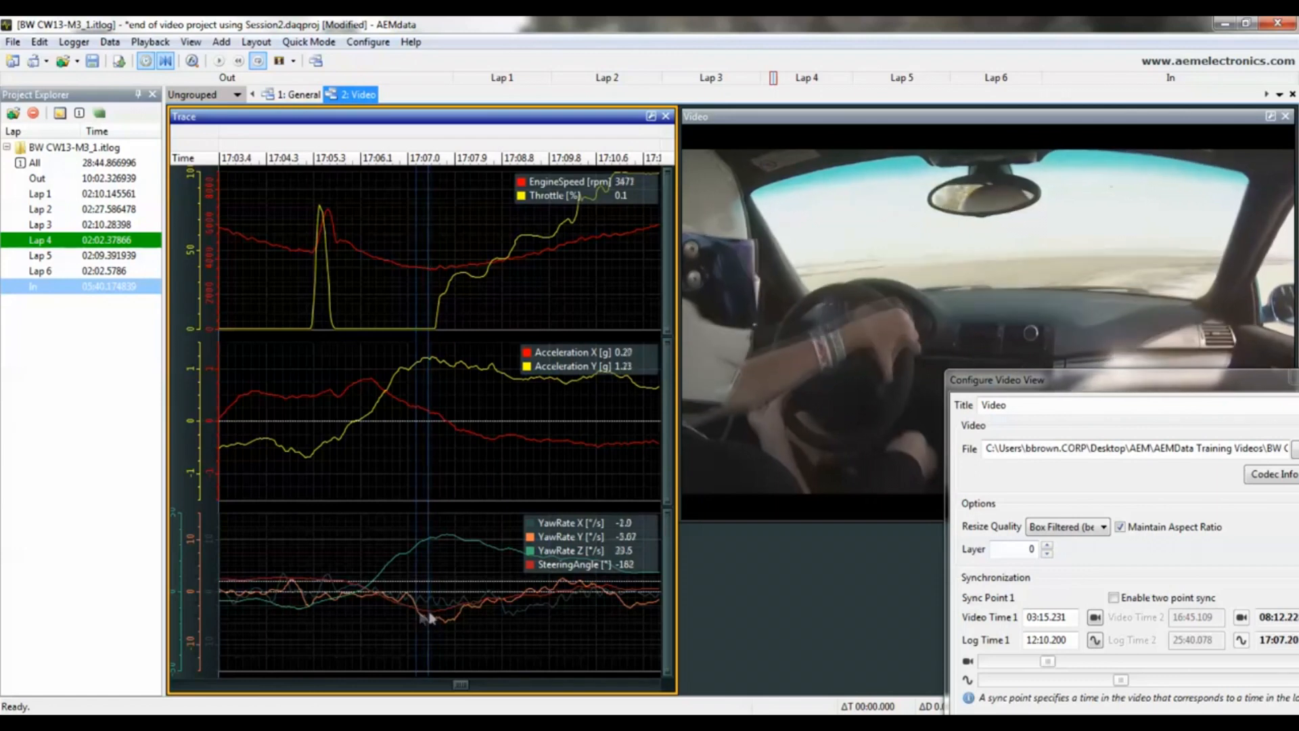
pyautogui.click(602, 595)
pyautogui.moveTo(604, 597); pyautogui.dragTo(519, 597)
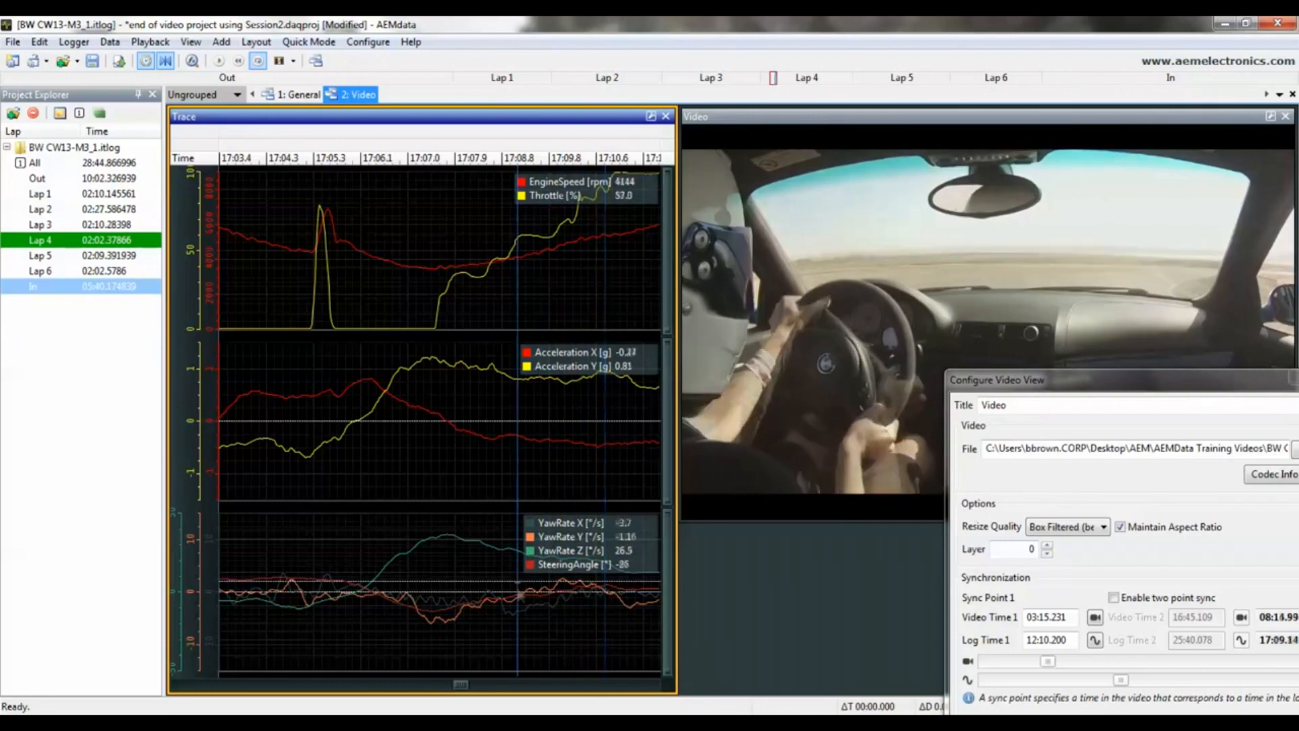
# Move the configuration dialog off the video and accept the video configuration with two point sync left disabled
pyautogui.moveTo(1046, 381)
pyautogui.mouseDown()
pyautogui.moveTo(1010, 374)
pyautogui.moveTo(865, 287)
pyautogui.moveTo(287, 260)
pyautogui.moveTo(264, 273)
pyautogui.mouseUp()
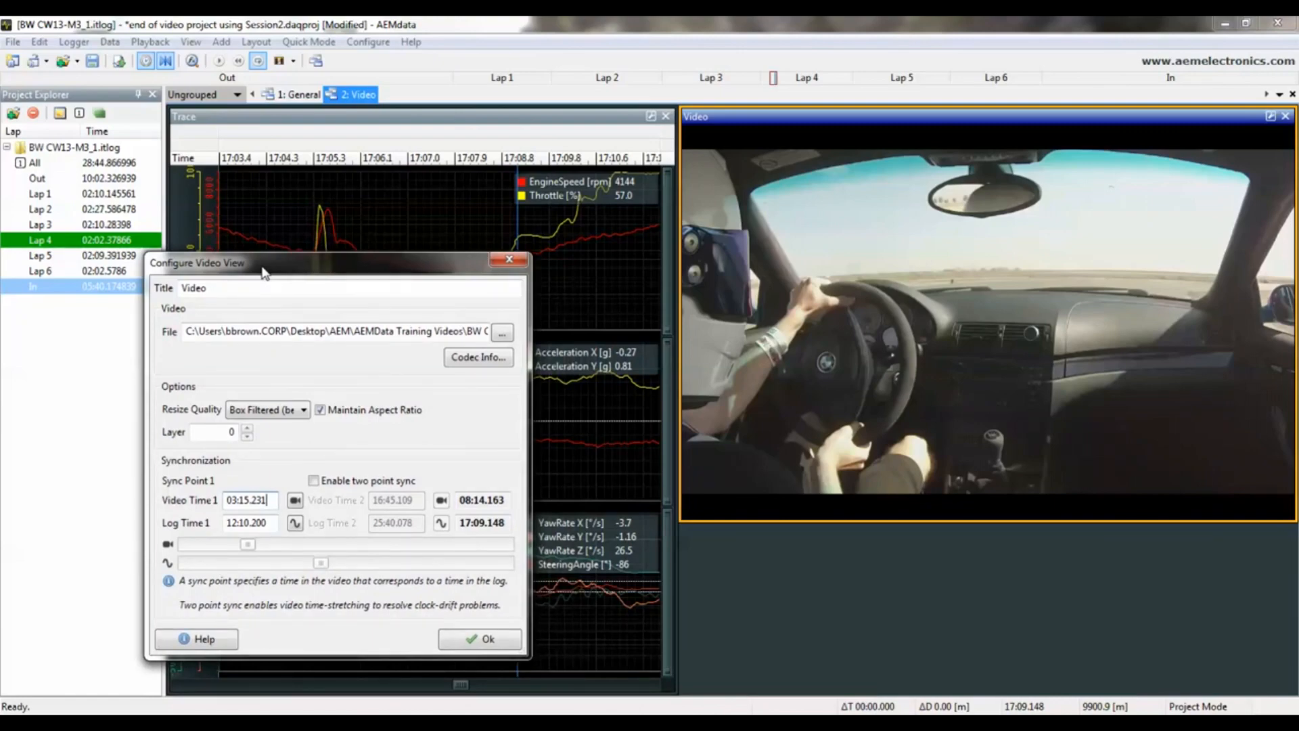
pyautogui.moveTo(264, 272); pyautogui.dragTo(318, 262)
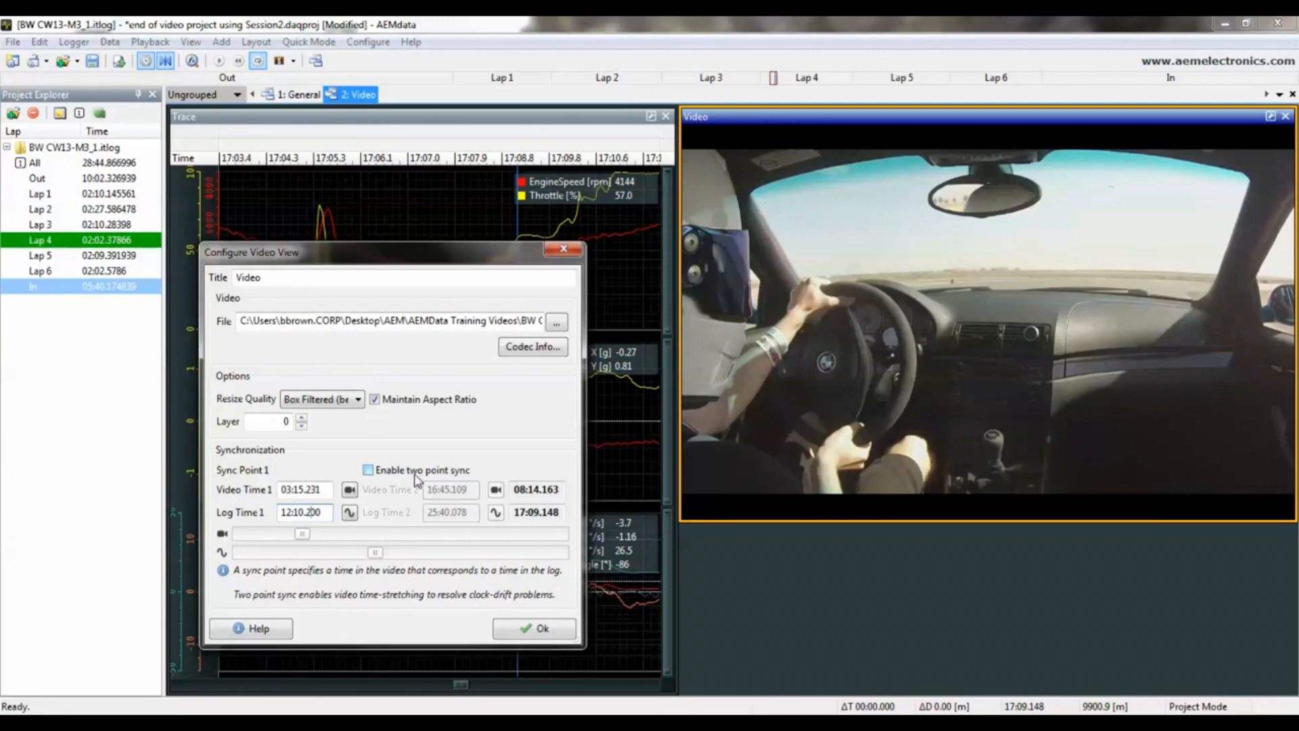
pyautogui.click(534, 629)
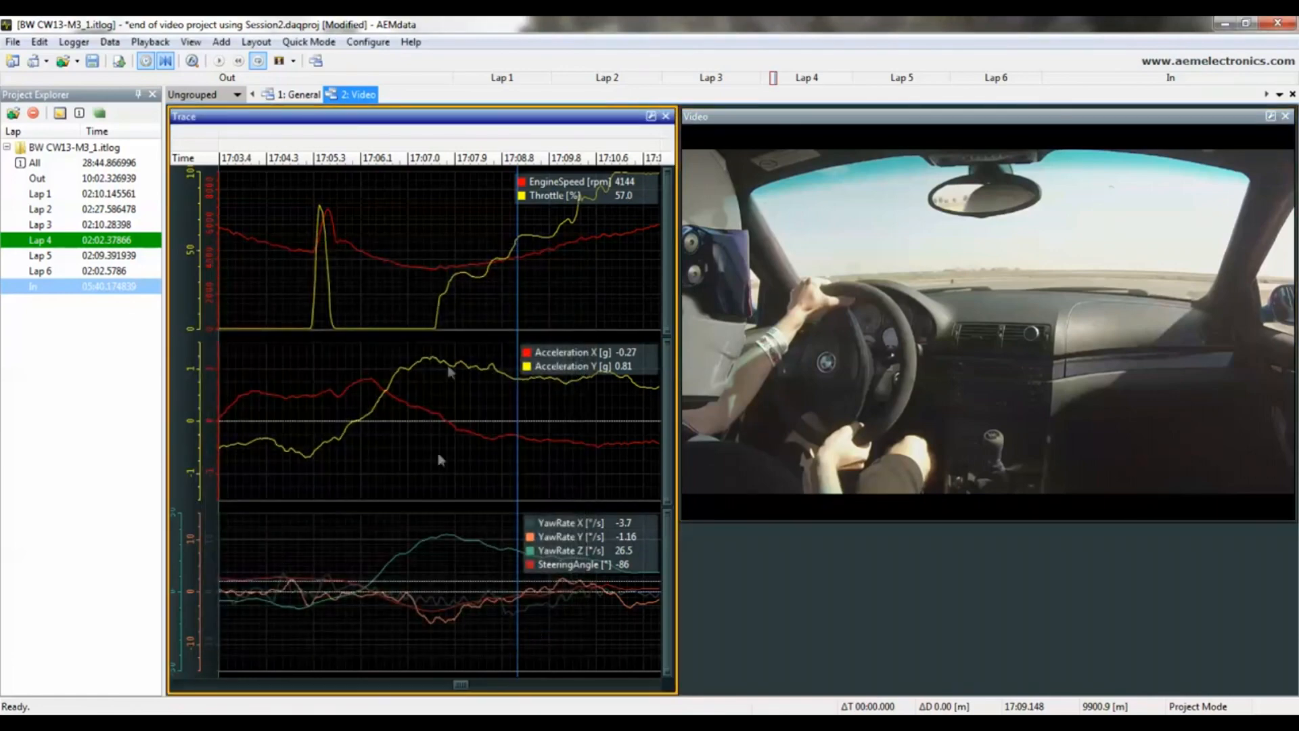
# Check the synchronization late in the log by comparing the gear shift near 23:28 in the Trace view with the driver's hand in the video
pyautogui.scroll(-10, 475, 288)
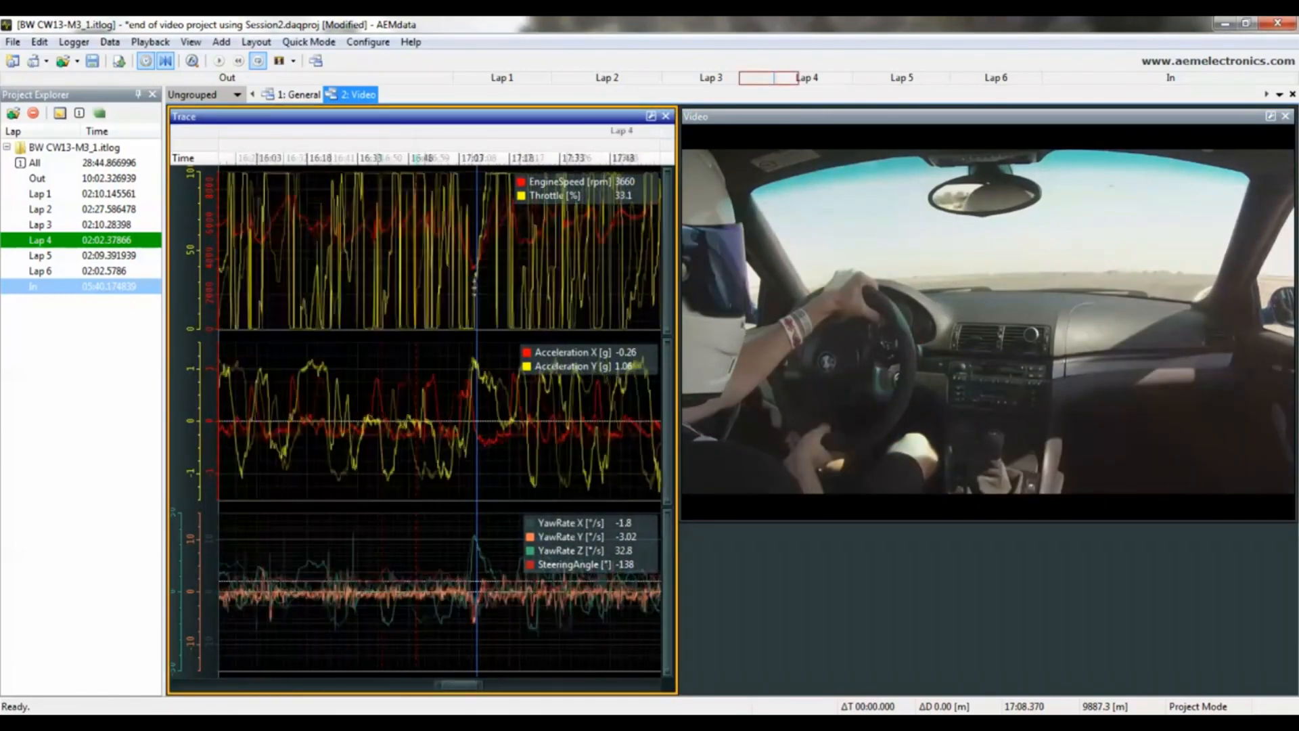
pyautogui.moveTo(343, 287); pyautogui.dragTo(384, 287)
pyautogui.moveTo(565, 270); pyautogui.dragTo(219, 256)
pyautogui.moveTo(618, 317); pyautogui.dragTo(166, 291)
pyautogui.moveTo(556, 266); pyautogui.dragTo(417, 258)
pyautogui.moveTo(502, 265)
pyautogui.mouseDown()
pyautogui.moveTo(350, 260)
pyautogui.moveTo(477, 289)
pyautogui.moveTo(441, 288)
pyautogui.moveTo(458, 289)
pyautogui.mouseUp()
pyautogui.press('Up')
pyautogui.click(416, 289)
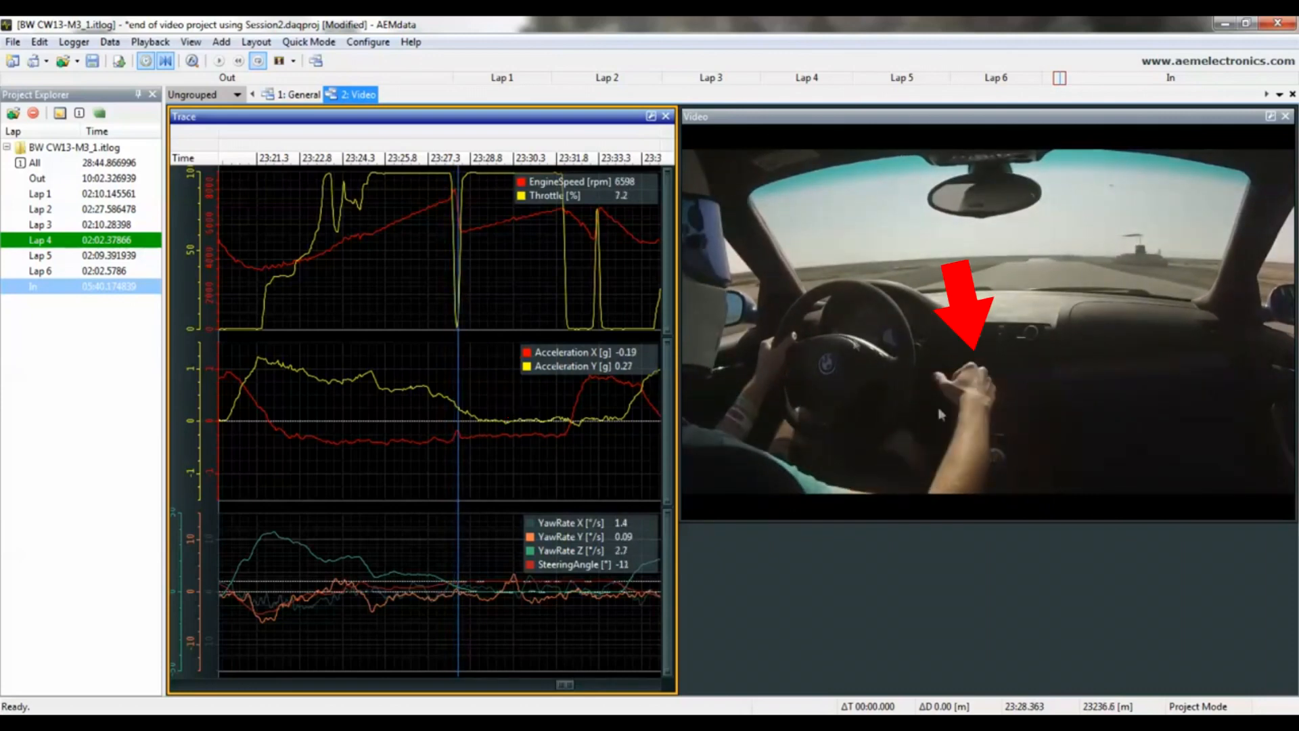
pyautogui.moveTo(426, 248)
pyautogui.mouseDown()
pyautogui.moveTo(540, 263)
pyautogui.moveTo(403, 249)
pyautogui.mouseUp()
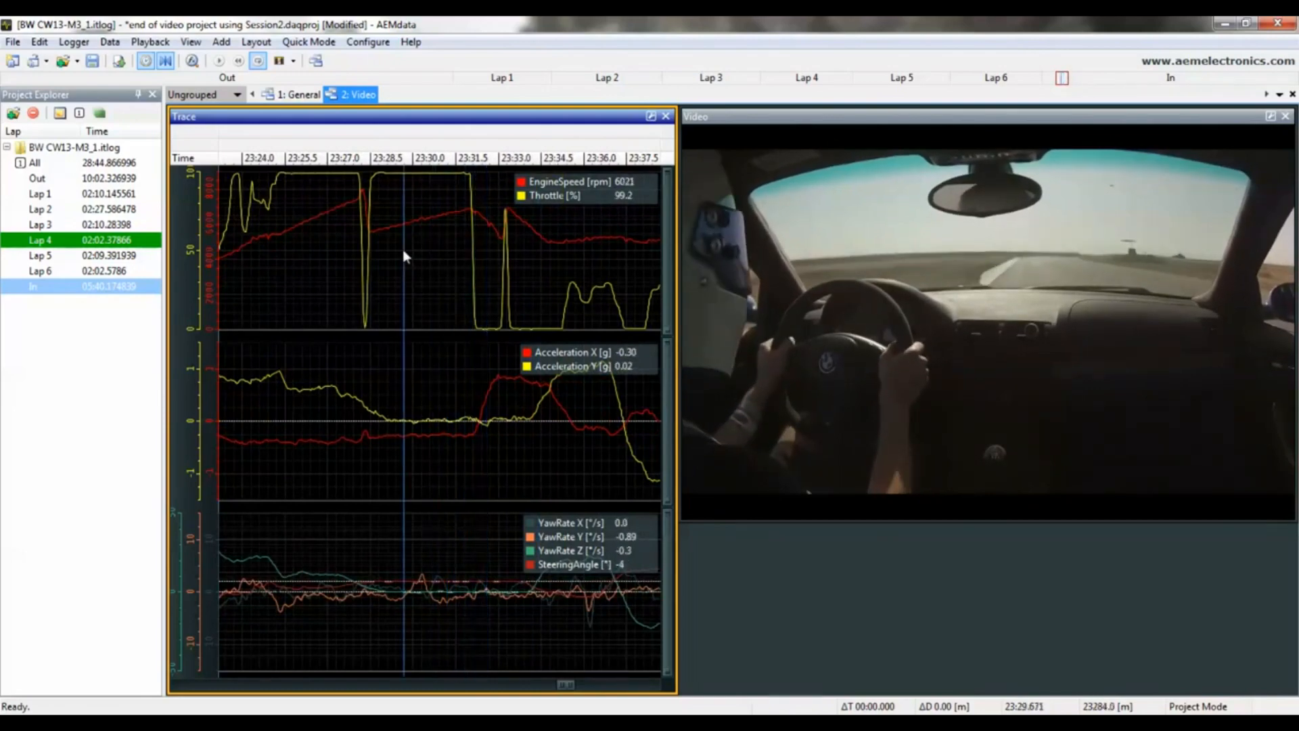
pyautogui.scroll(-1, 404, 250)
pyautogui.scroll(-3, 403, 250)
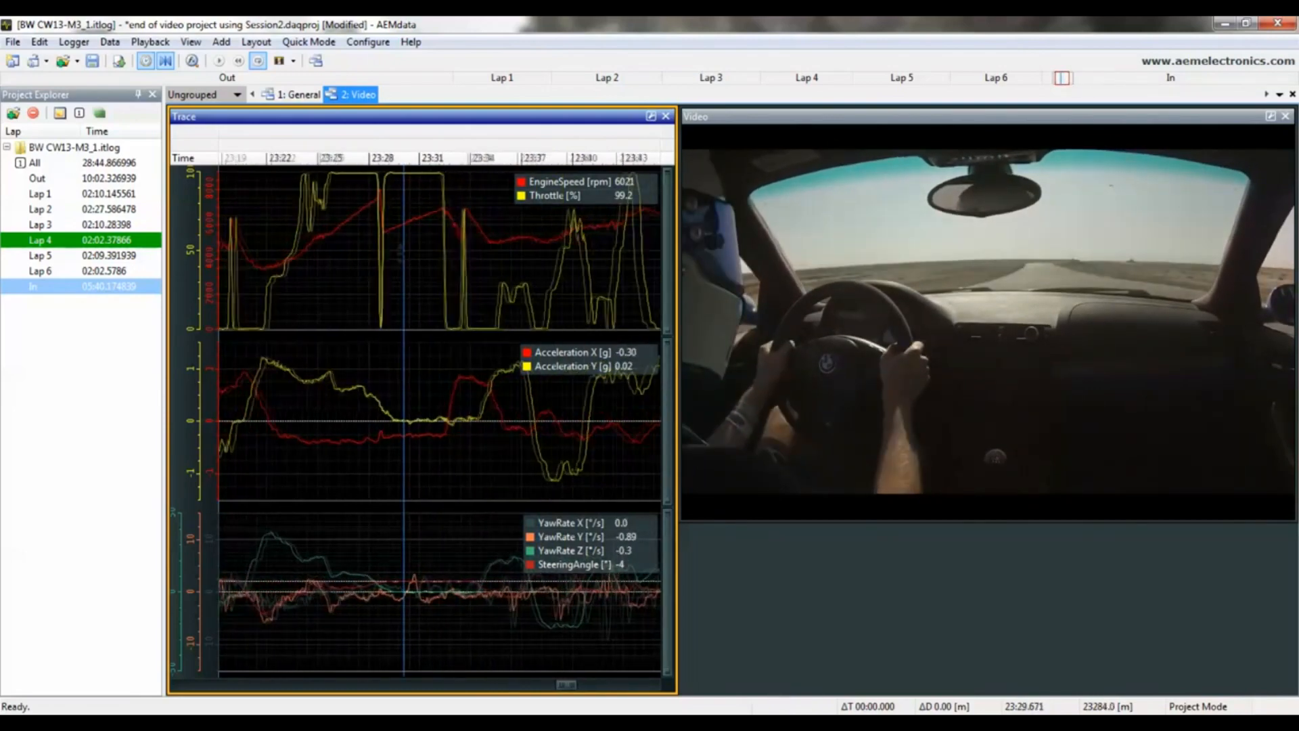
# Add a Bar gauge to the video and place it over the upper-left part of the picture
pyautogui.rightClick(809, 208)
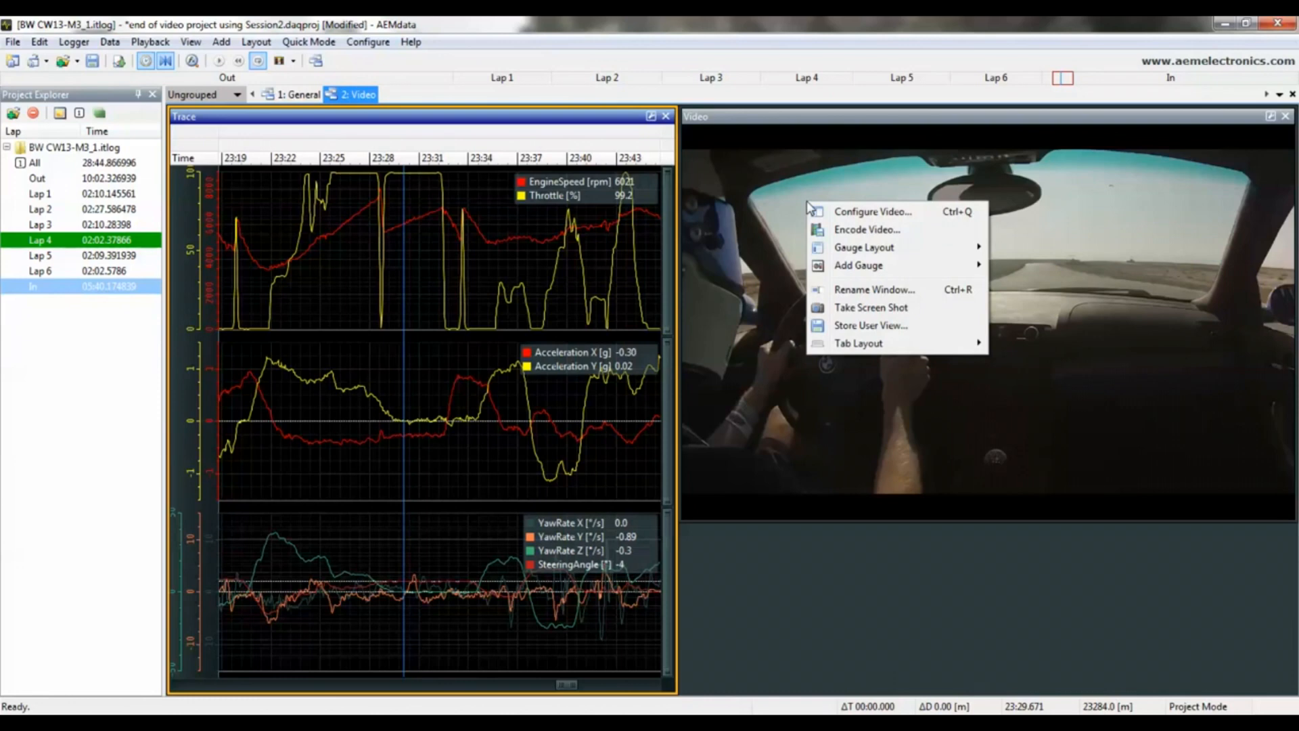
pyautogui.moveTo(858, 265)
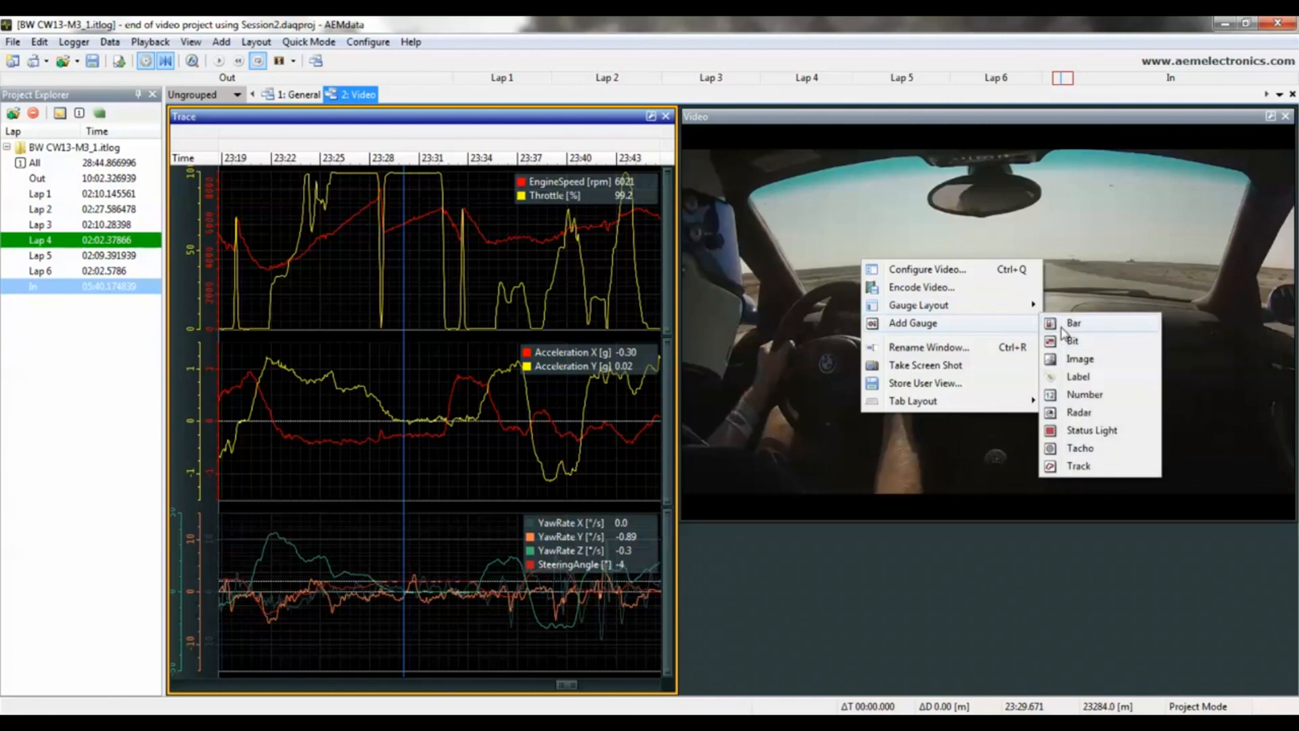
pyautogui.click(1062, 330)
pyautogui.moveTo(844, 316); pyautogui.dragTo(754, 372)
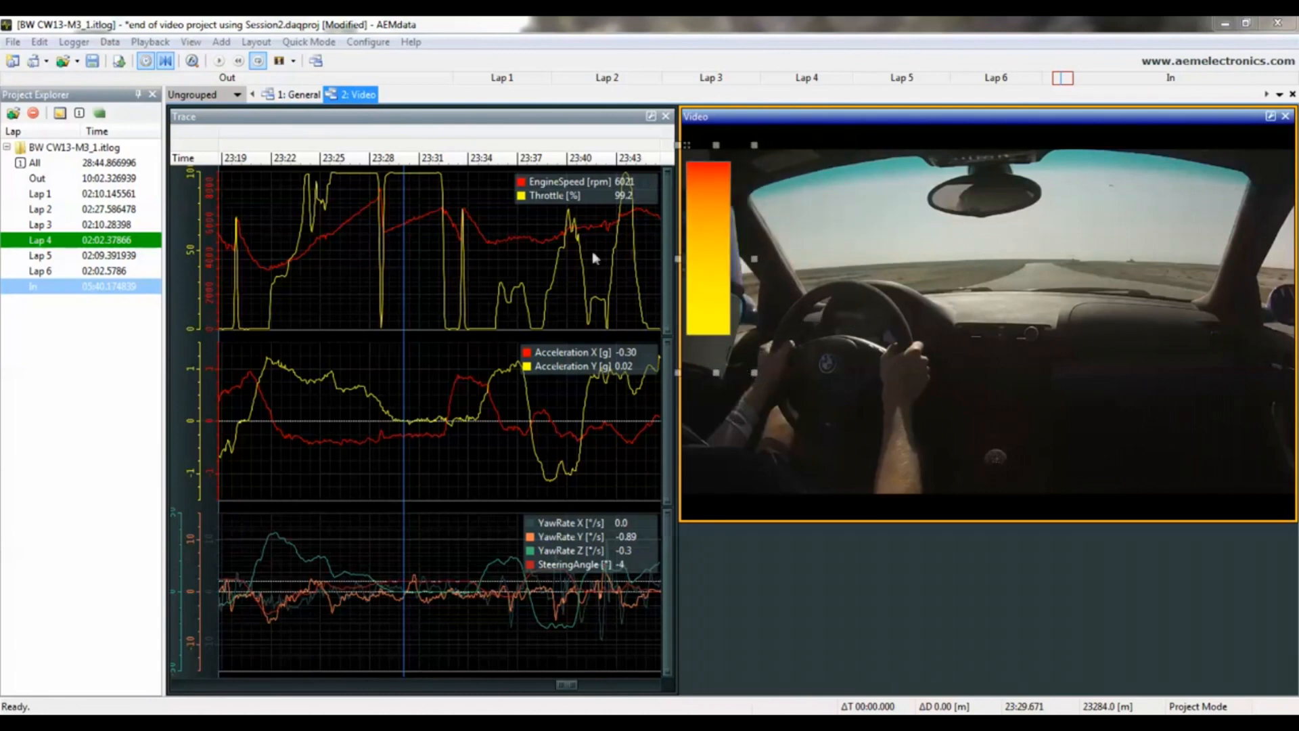
# Assign the Throttle channel to the bar gauge and keep its orientation Vertical
pyautogui.doubleClick(704, 213)
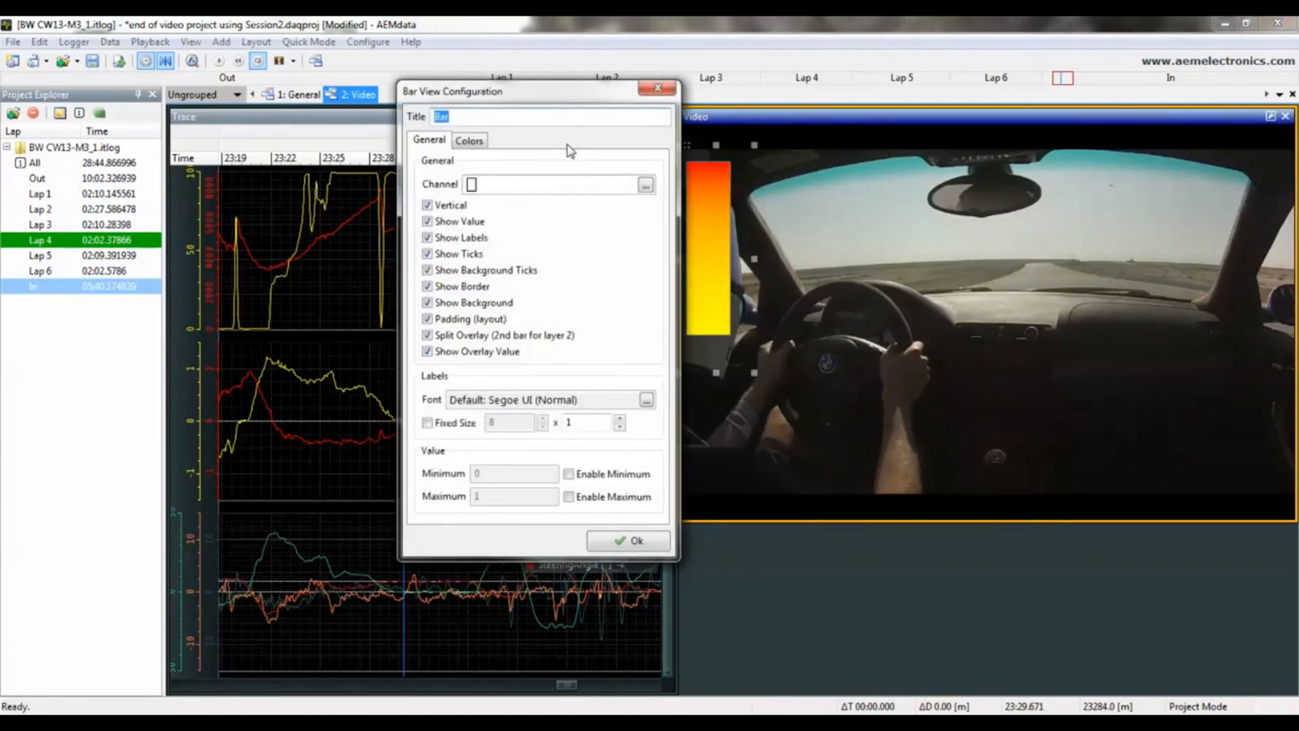
pyautogui.moveTo(601, 94); pyautogui.dragTo(554, 103)
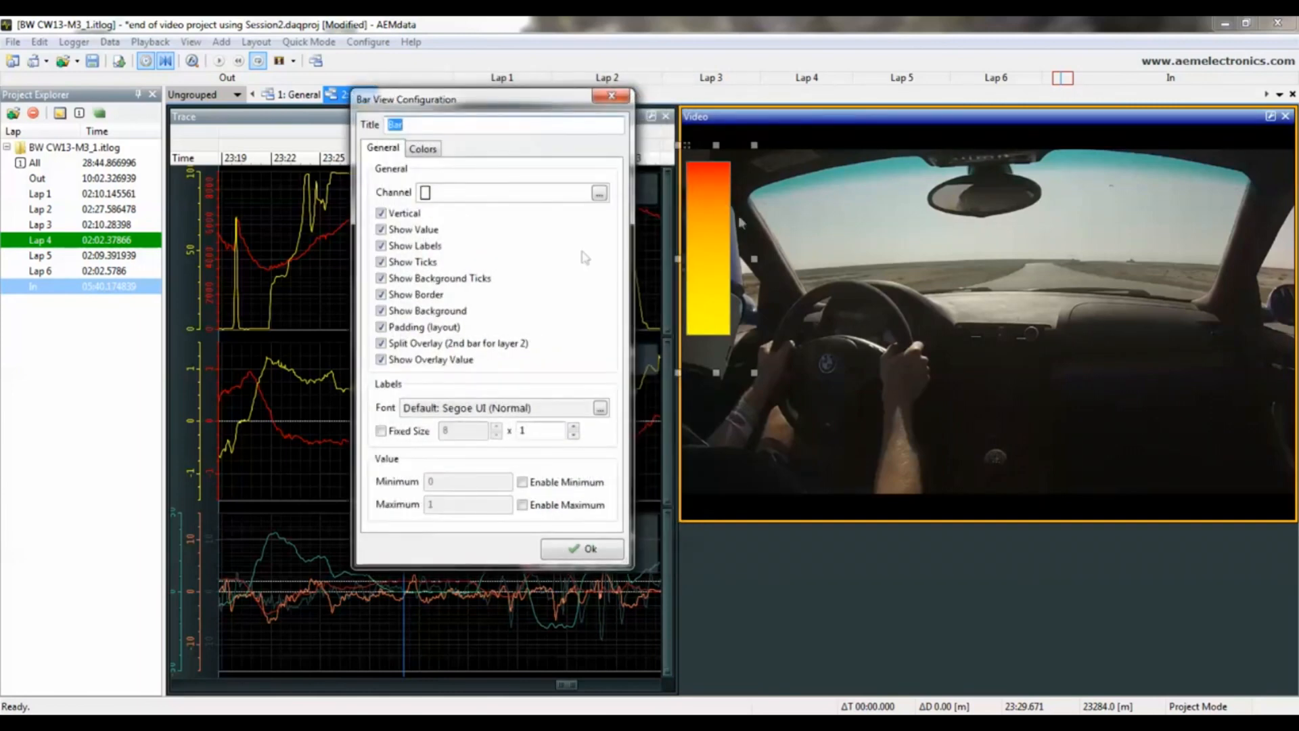
pyautogui.click(545, 191)
pyautogui.write('thr')
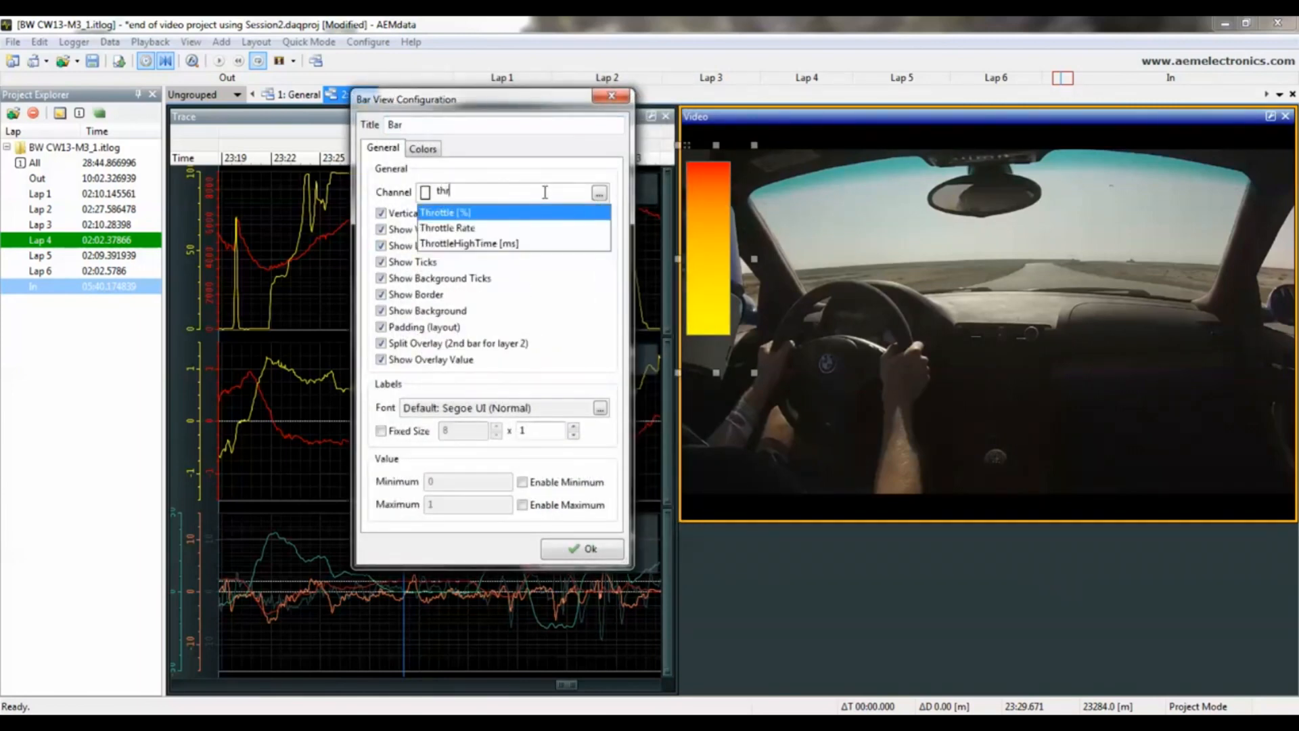
pyautogui.click(503, 213)
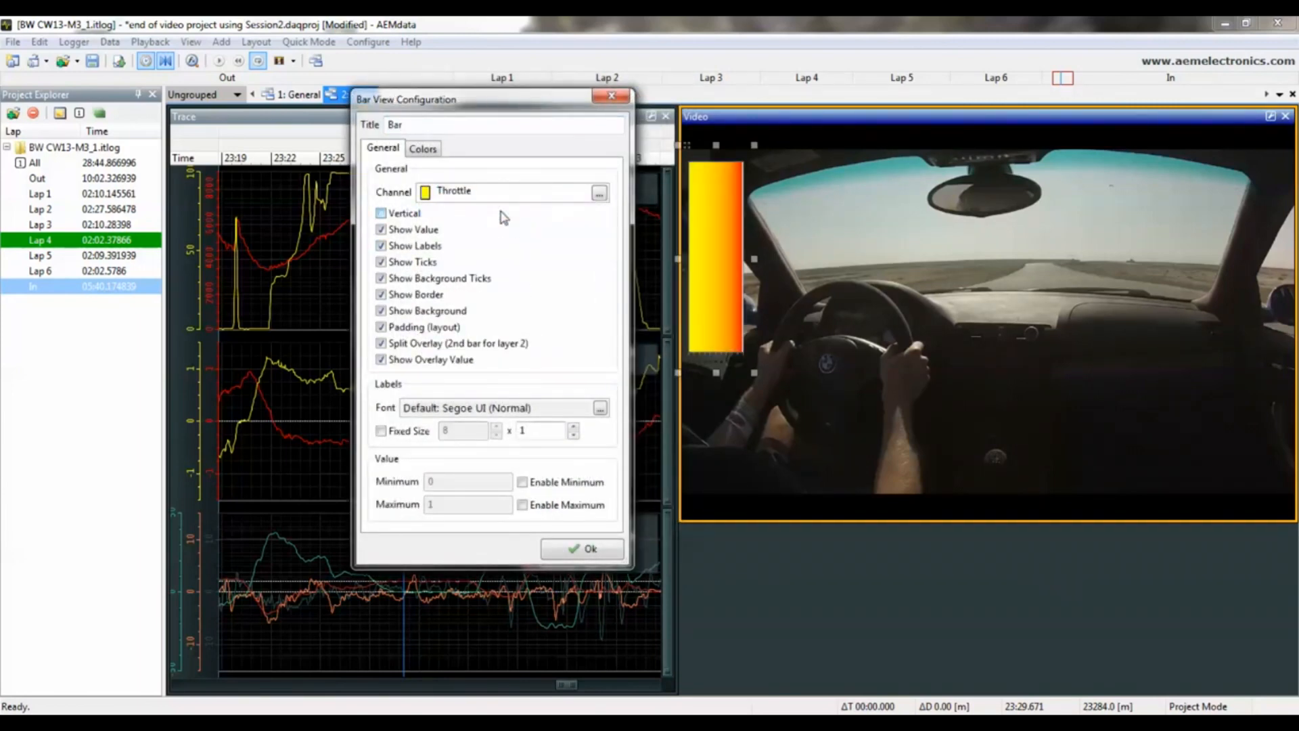
pyautogui.click(399, 215)
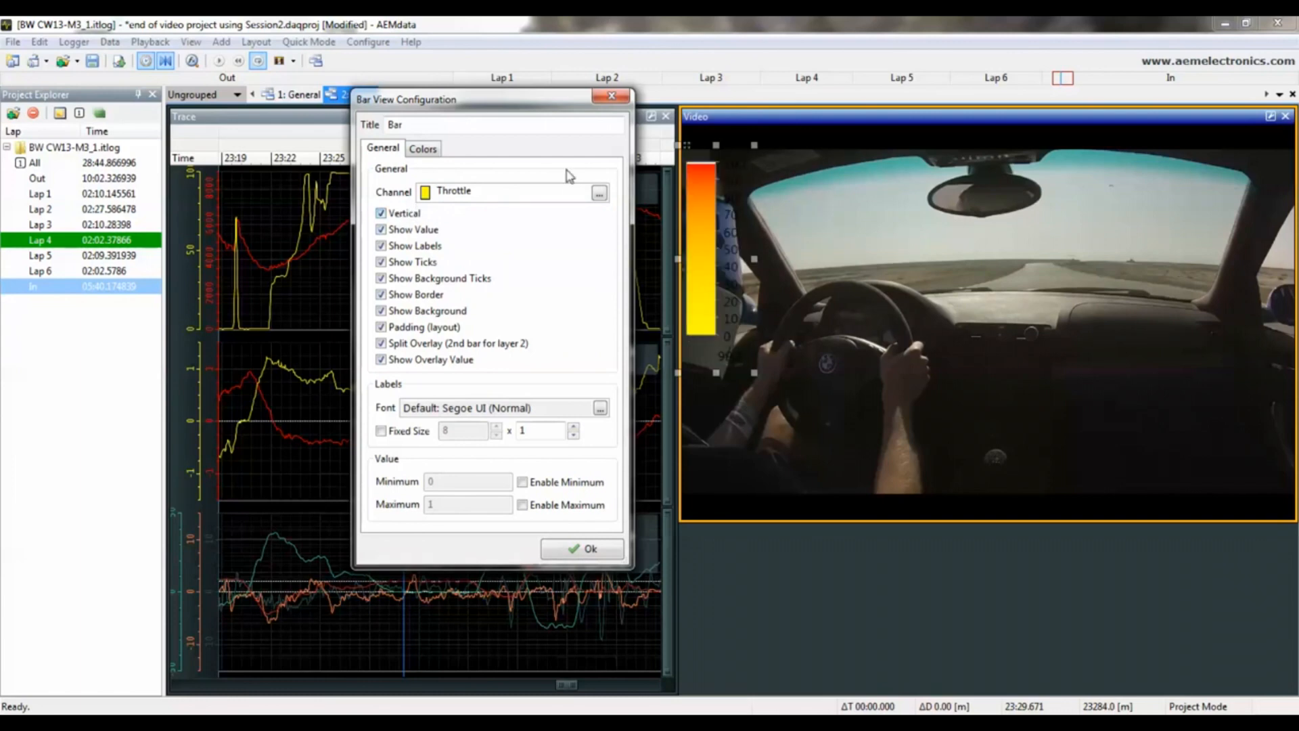
# Reposition the throttle bar gauge over the passenger side of the windshield and dashboard in the video
pyautogui.moveTo(701, 250); pyautogui.dragTo(896, 252)
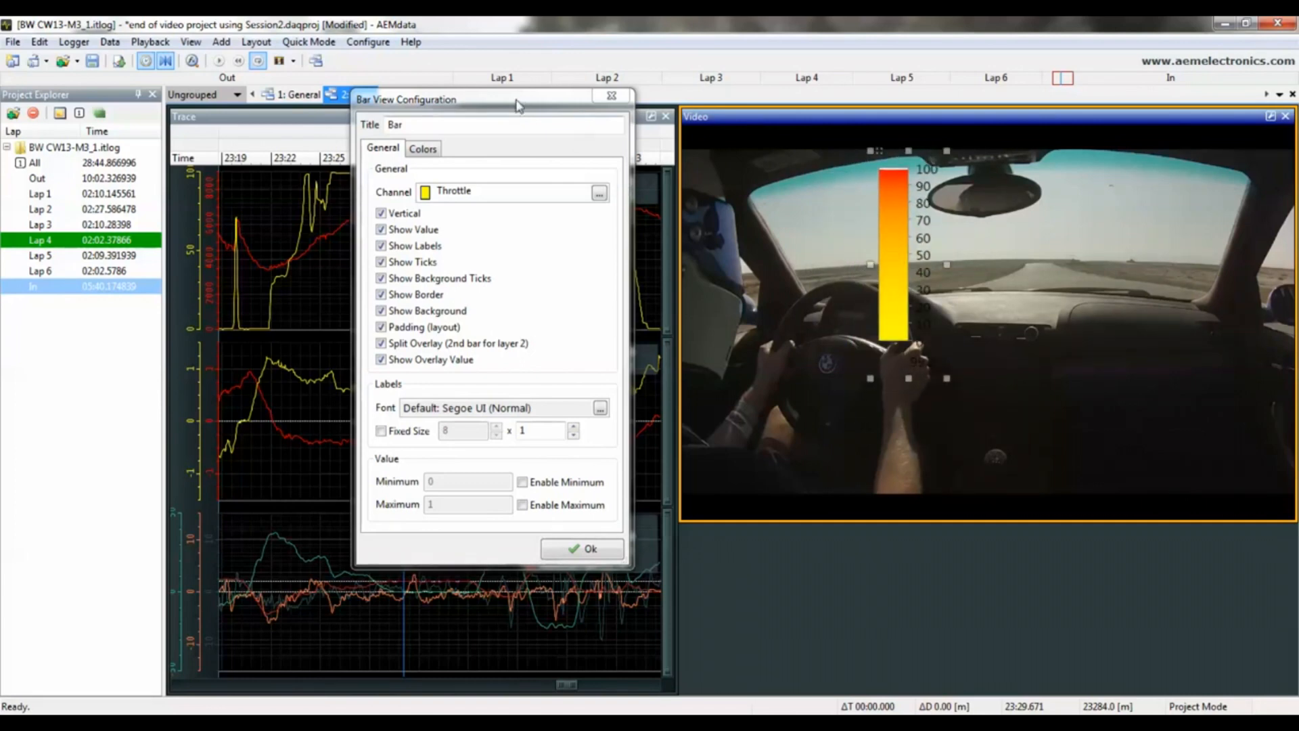
pyautogui.moveTo(519, 101); pyautogui.dragTo(557, 95)
pyautogui.moveTo(899, 238); pyautogui.dragTo(1117, 282)
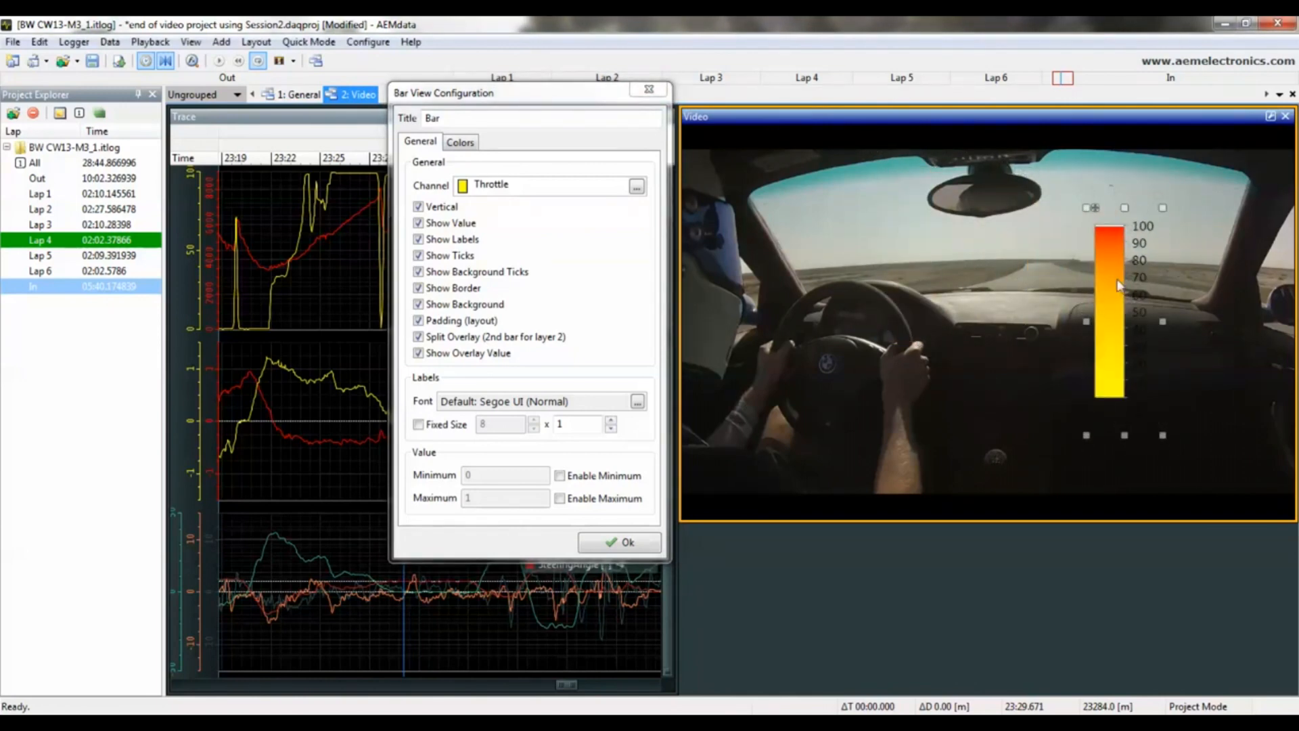
# Change the bar gauge's Text color to AliceBlue and accept the configuration
pyautogui.click(460, 142)
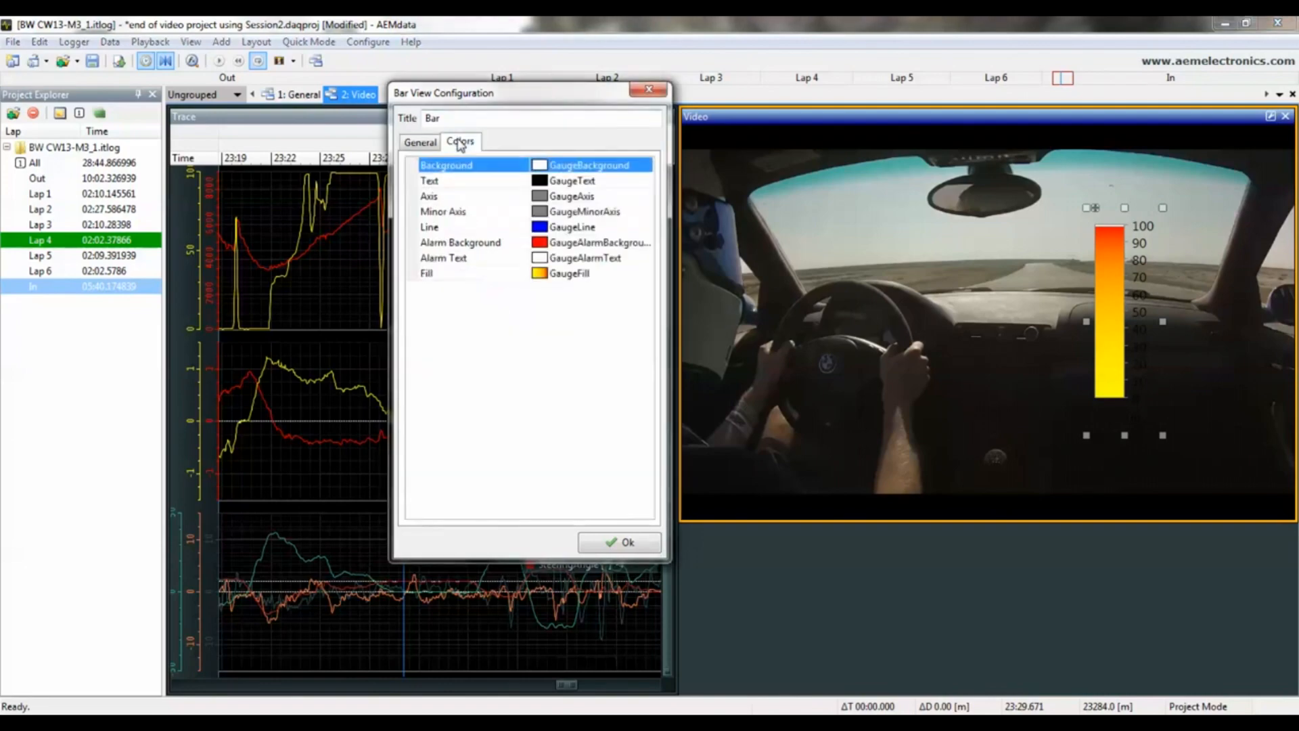
pyautogui.click(578, 179)
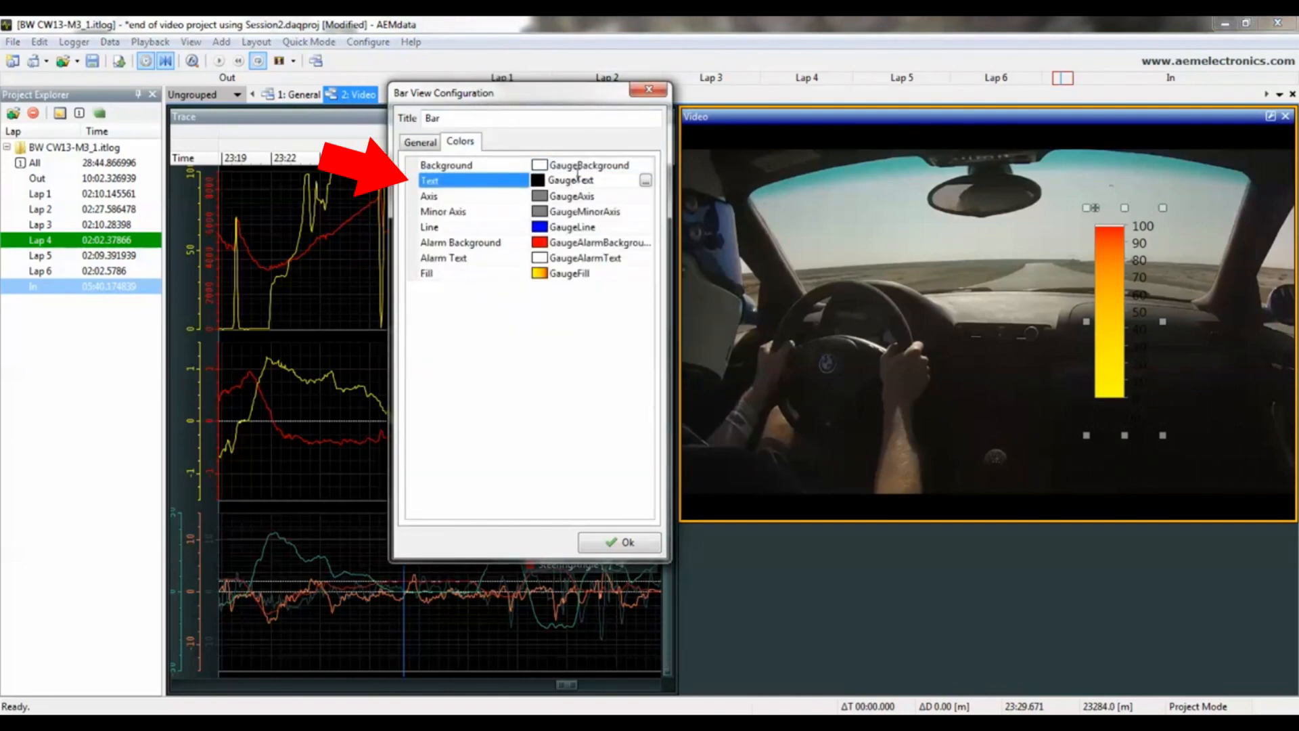
pyautogui.click(646, 180)
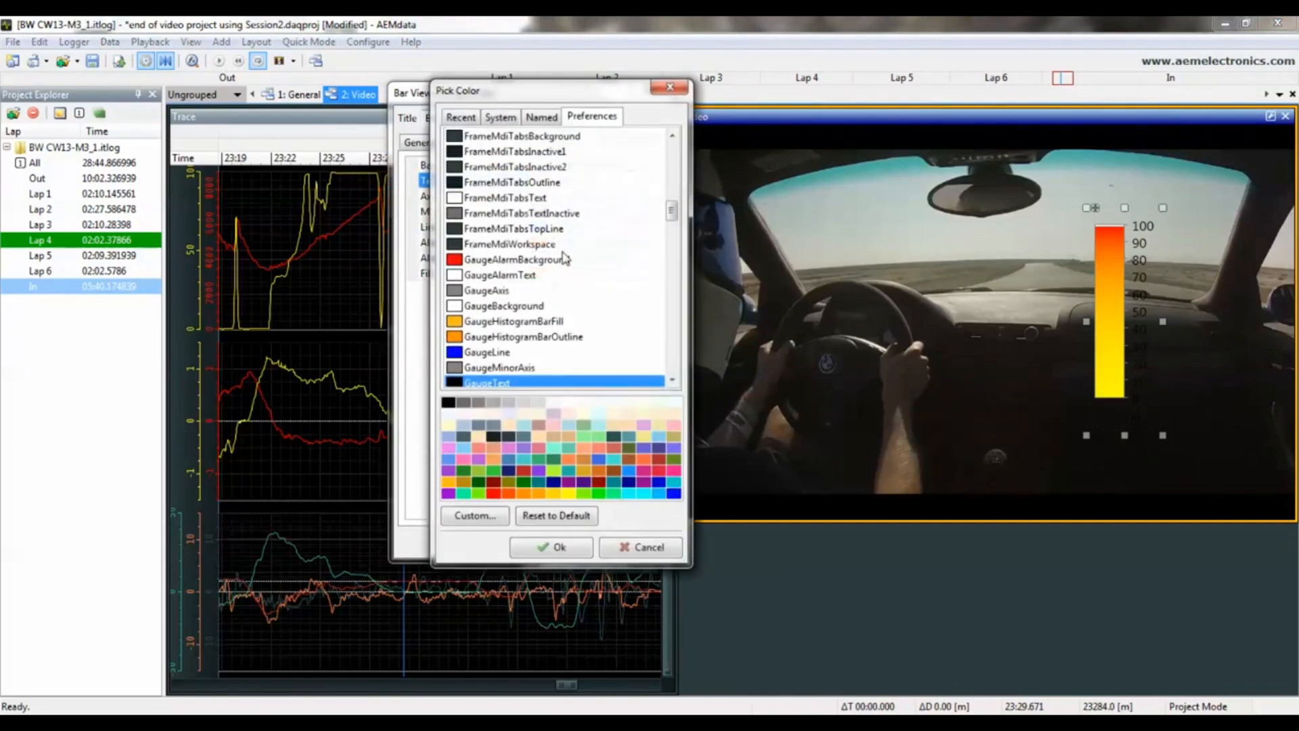
pyautogui.doubleClick(452, 420)
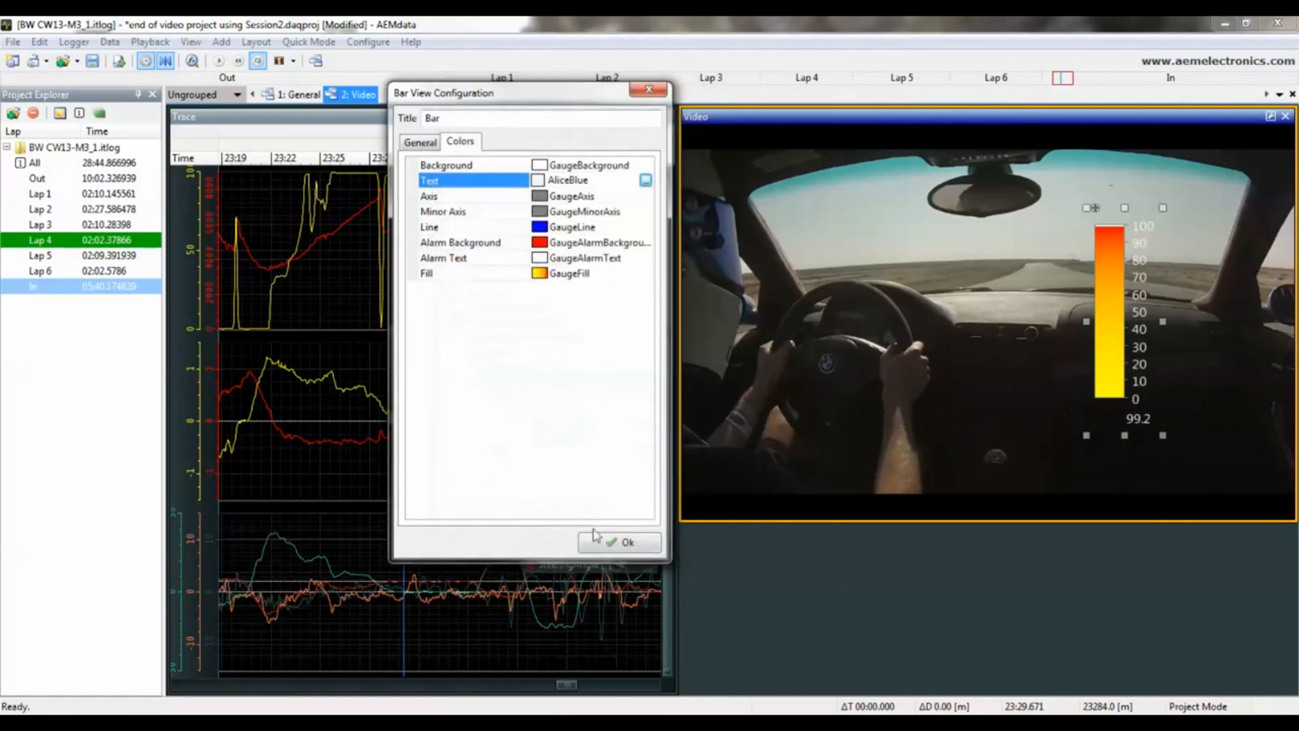
pyautogui.click(613, 541)
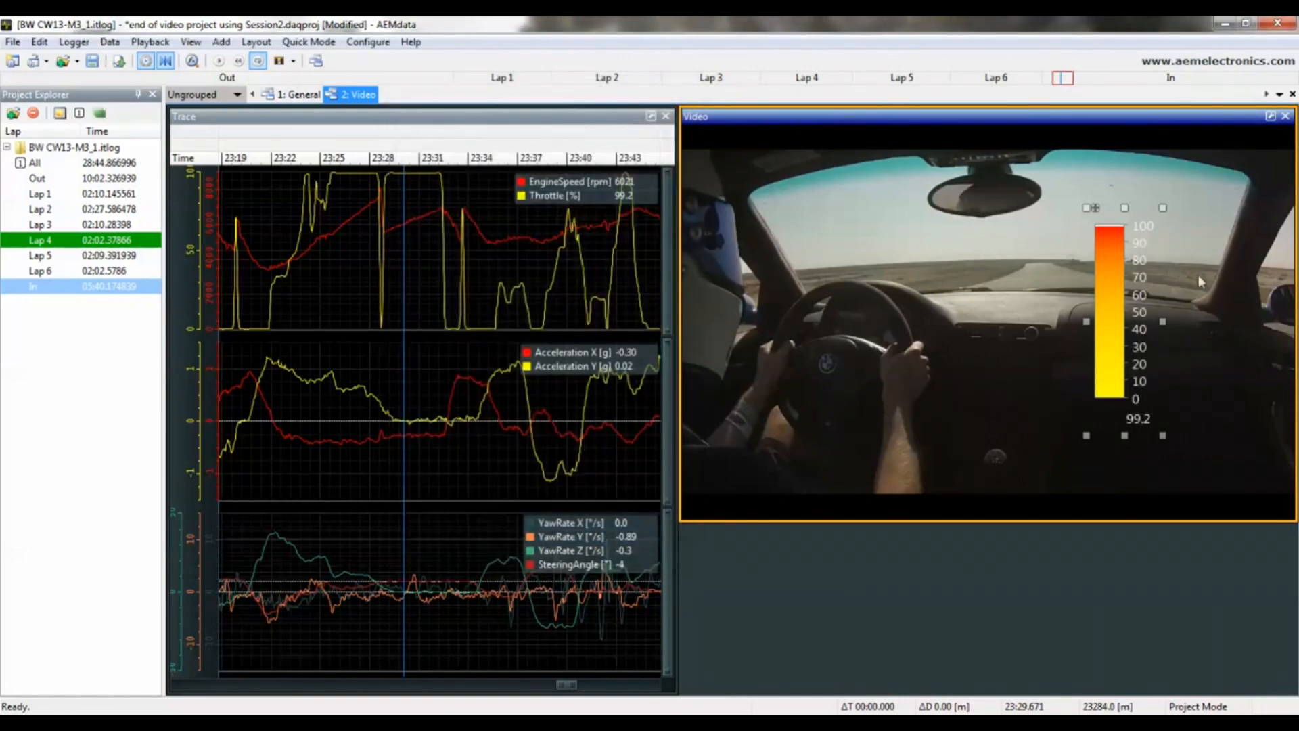
# Reopen the bar gauge's configuration and give its labels a fixed size of 12
pyautogui.doubleClick(1123, 327)
pyautogui.click(430, 141)
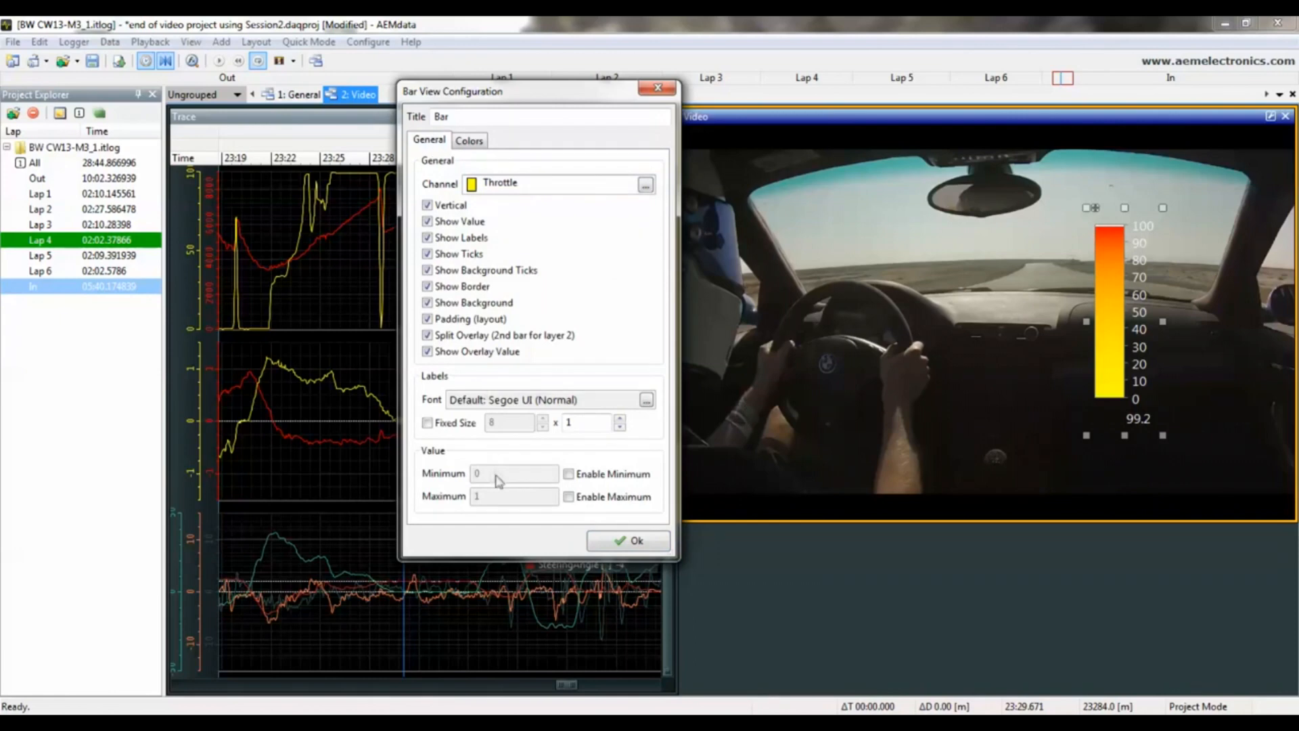
pyautogui.click(452, 424)
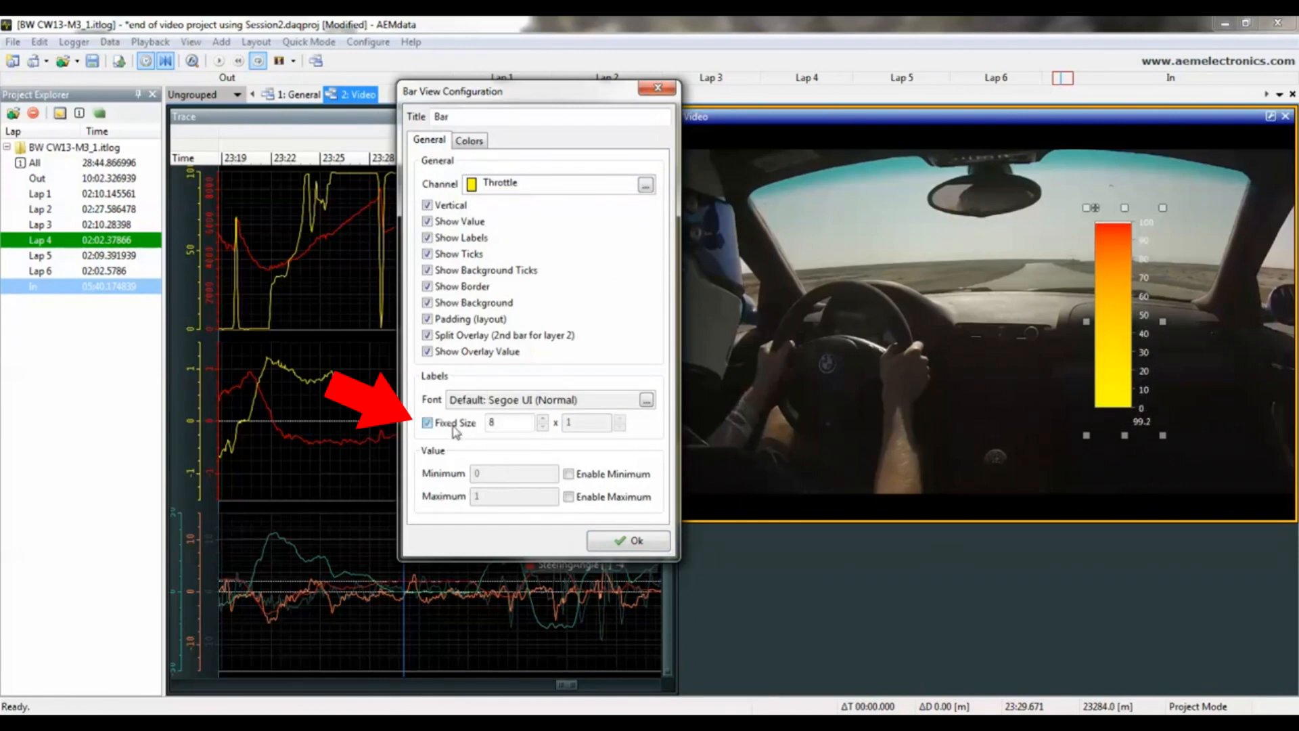
pyautogui.click(542, 419)
pyautogui.click(543, 419)
pyautogui.click(542, 419)
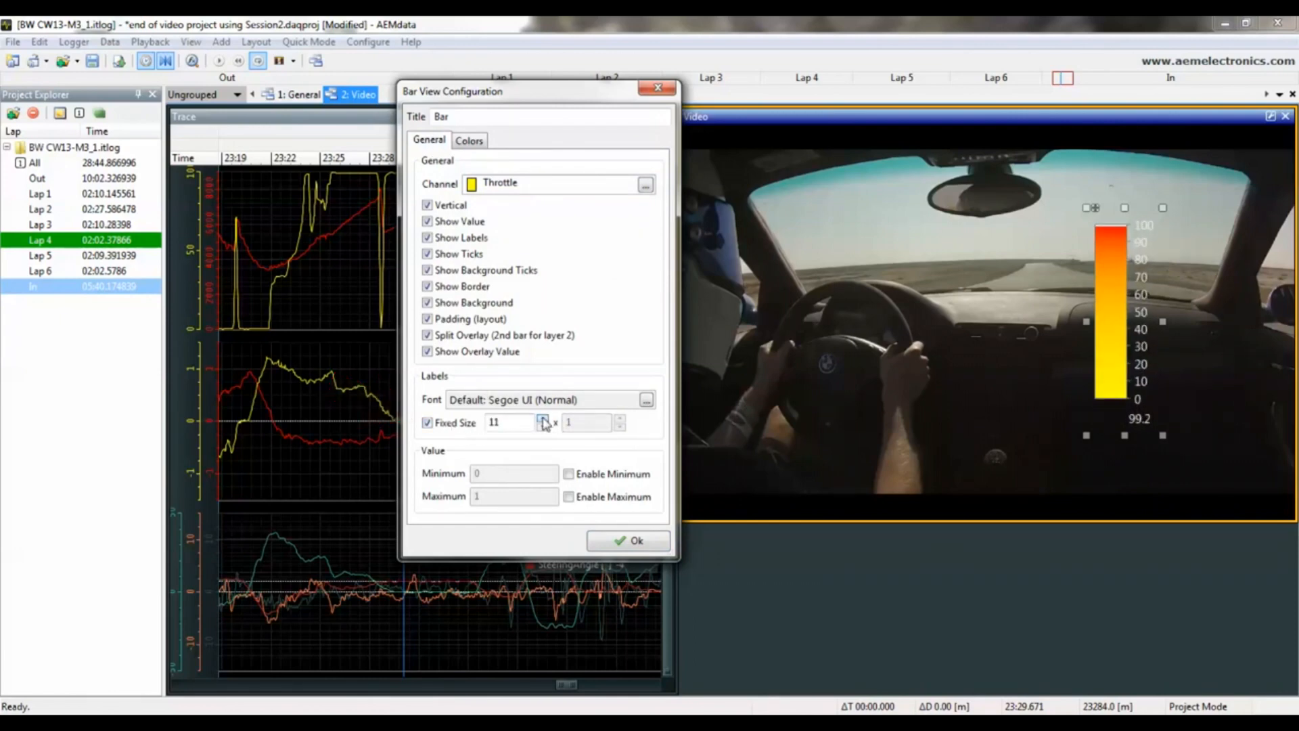
pyautogui.click(542, 418)
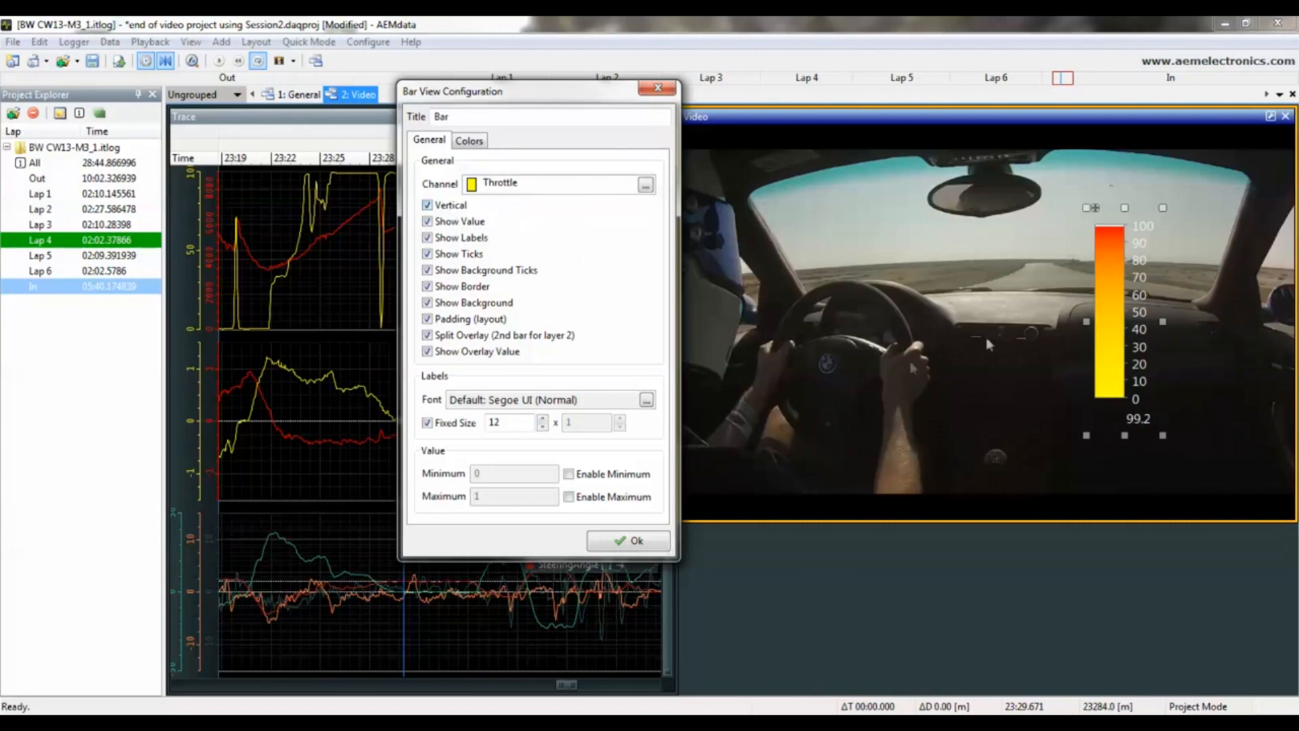
# Switch the bar gauge's Vertical and Show Value options off and back on to preview their effect
pyautogui.click(452, 210)
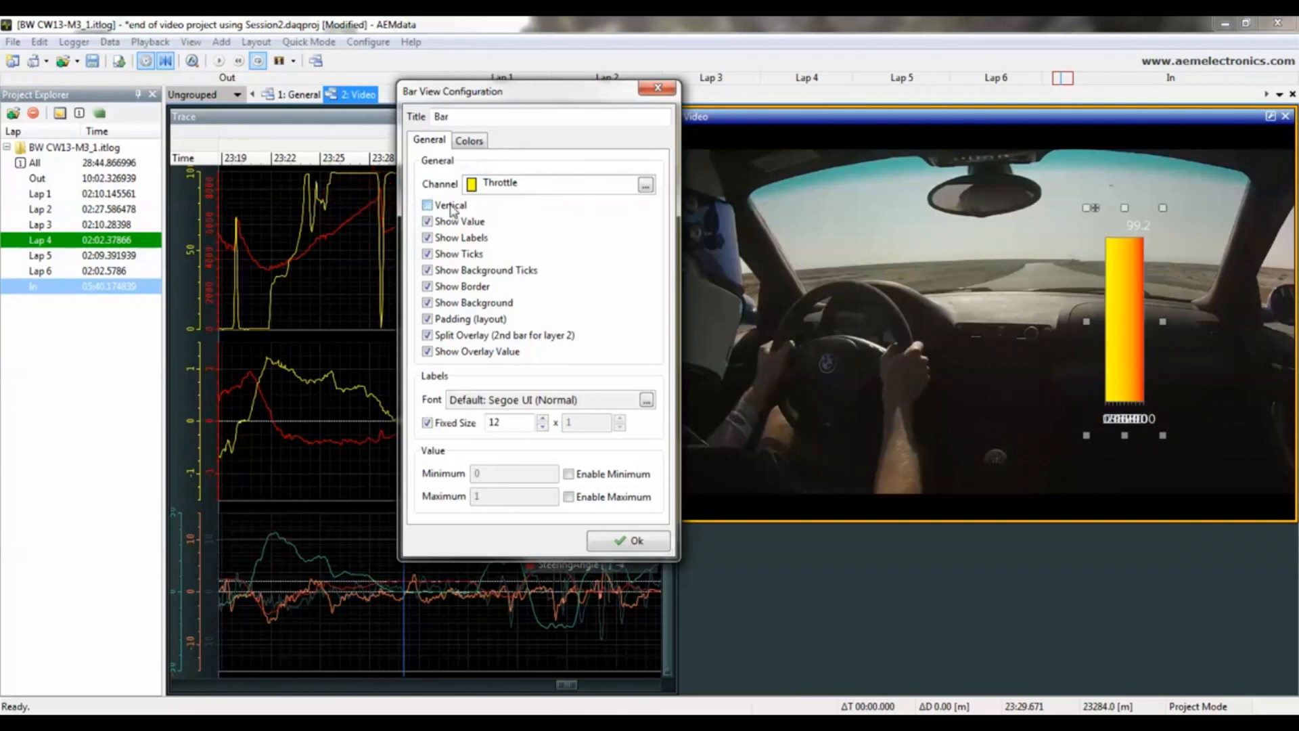
pyautogui.click(452, 209)
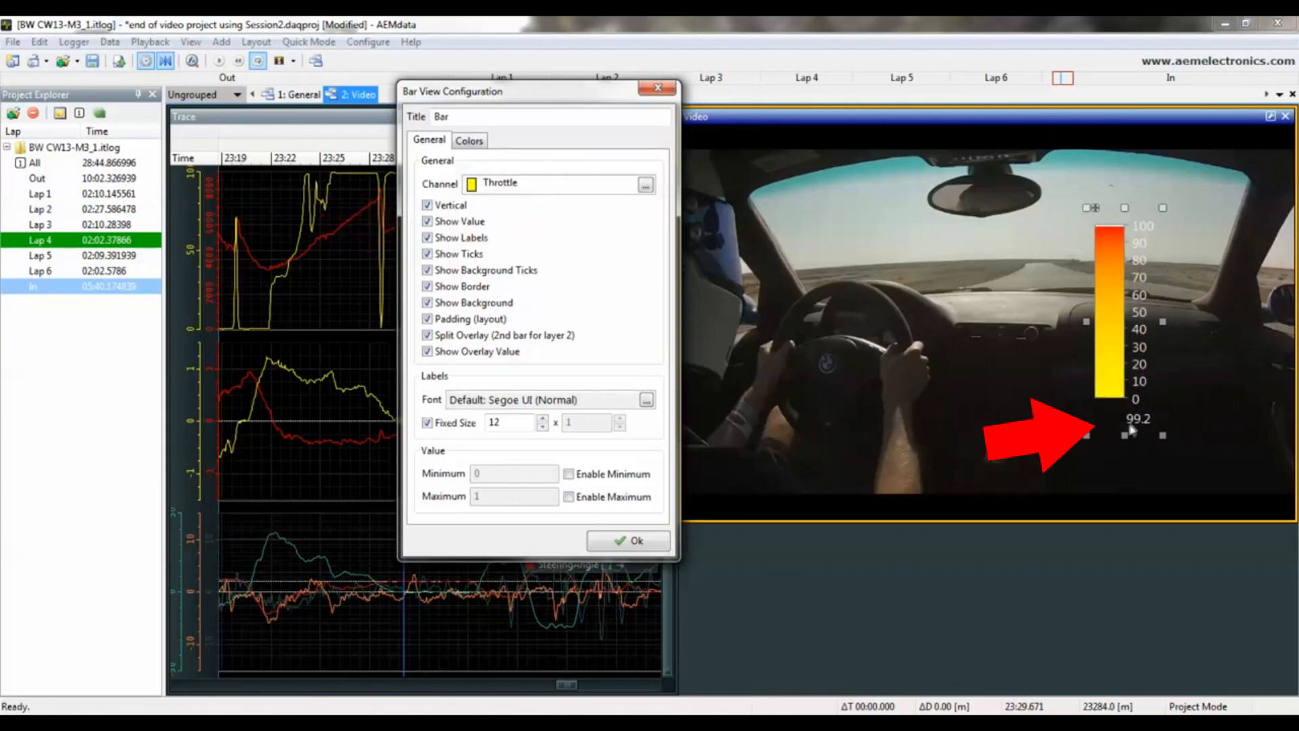
pyautogui.click(471, 228)
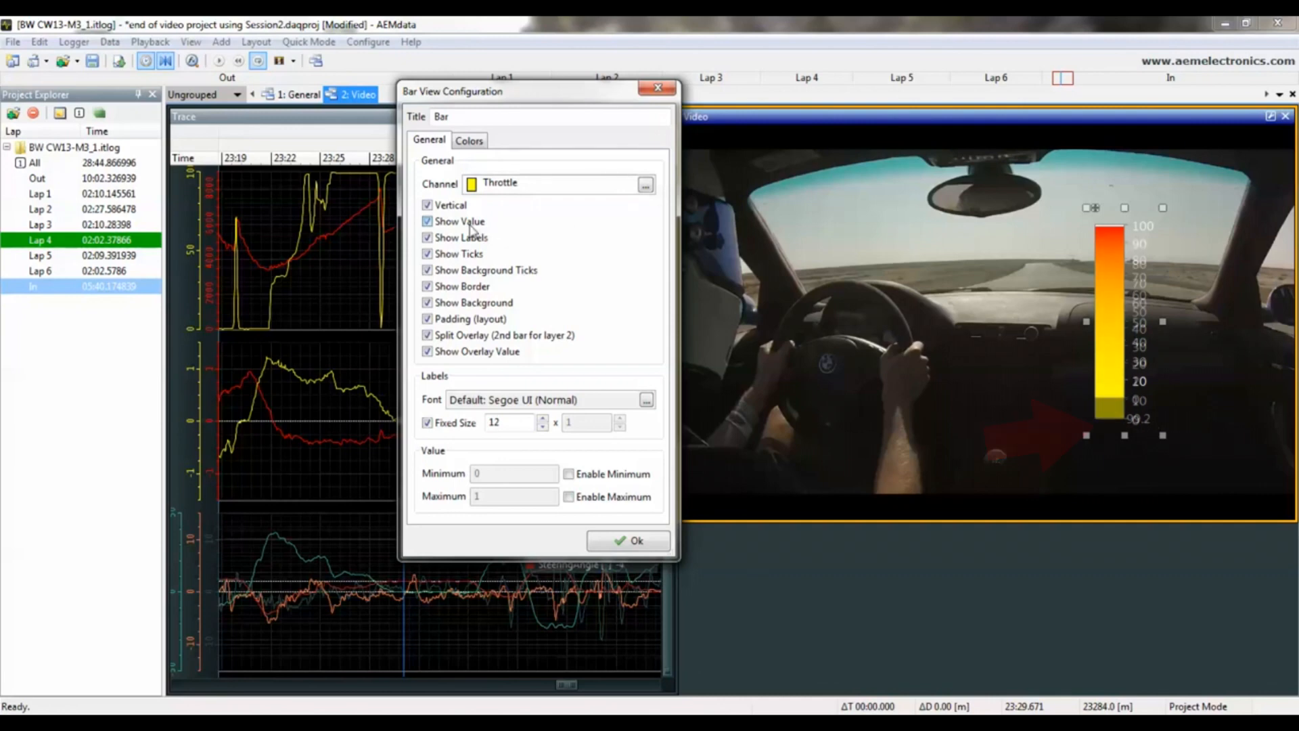
pyautogui.click(472, 228)
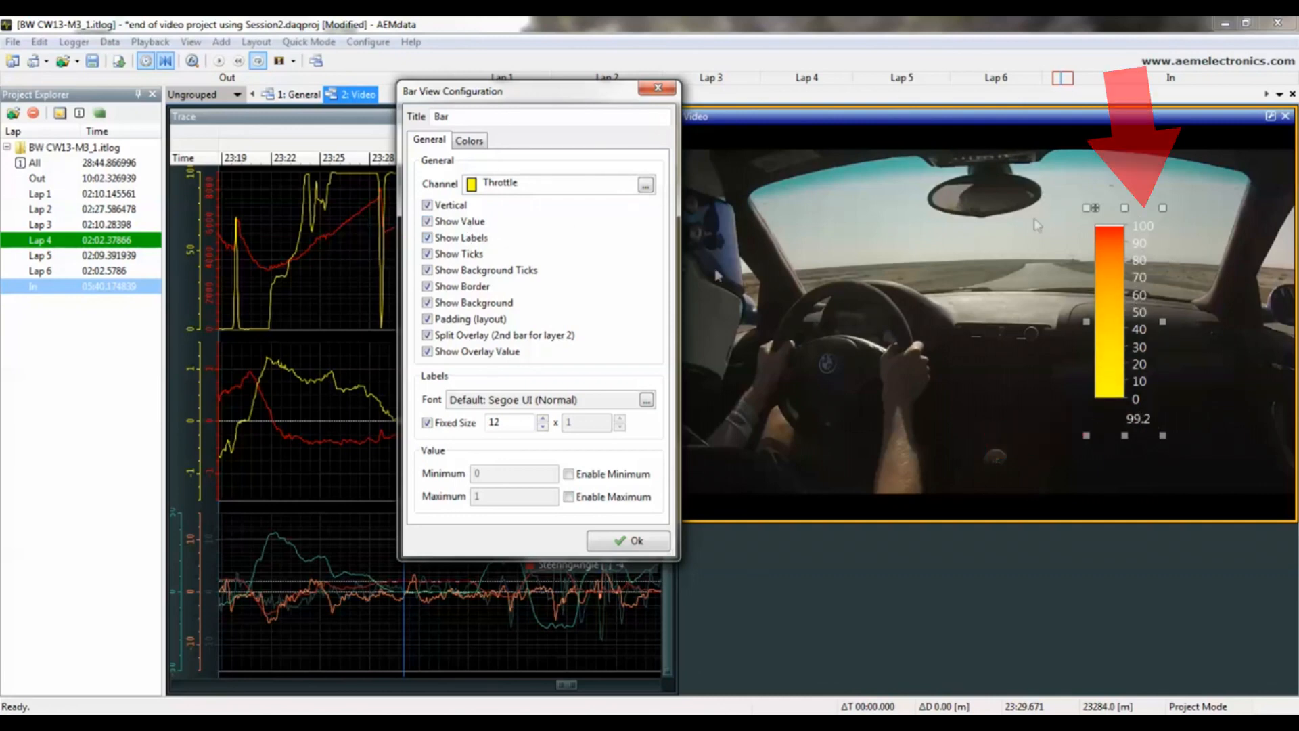
# Hide the throttle bar gauge's labels, ticks and background ticks
pyautogui.click(460, 240)
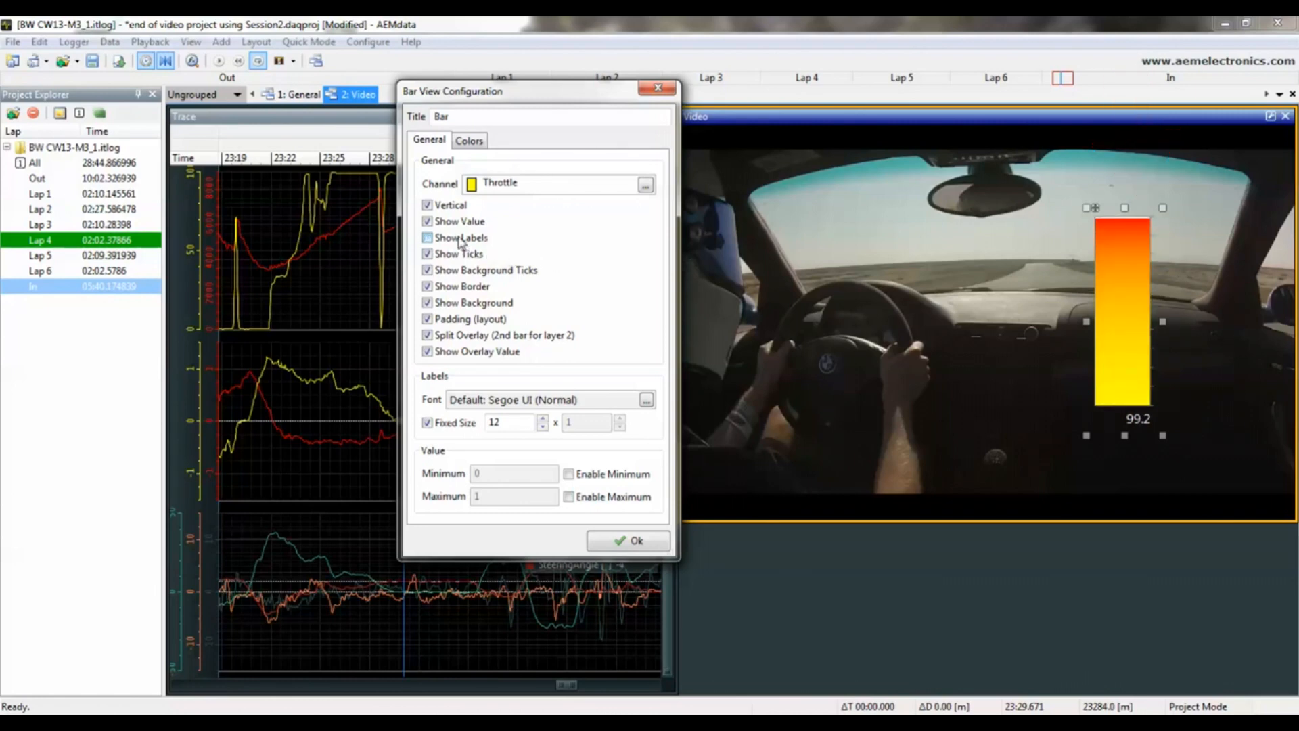
pyautogui.click(461, 255)
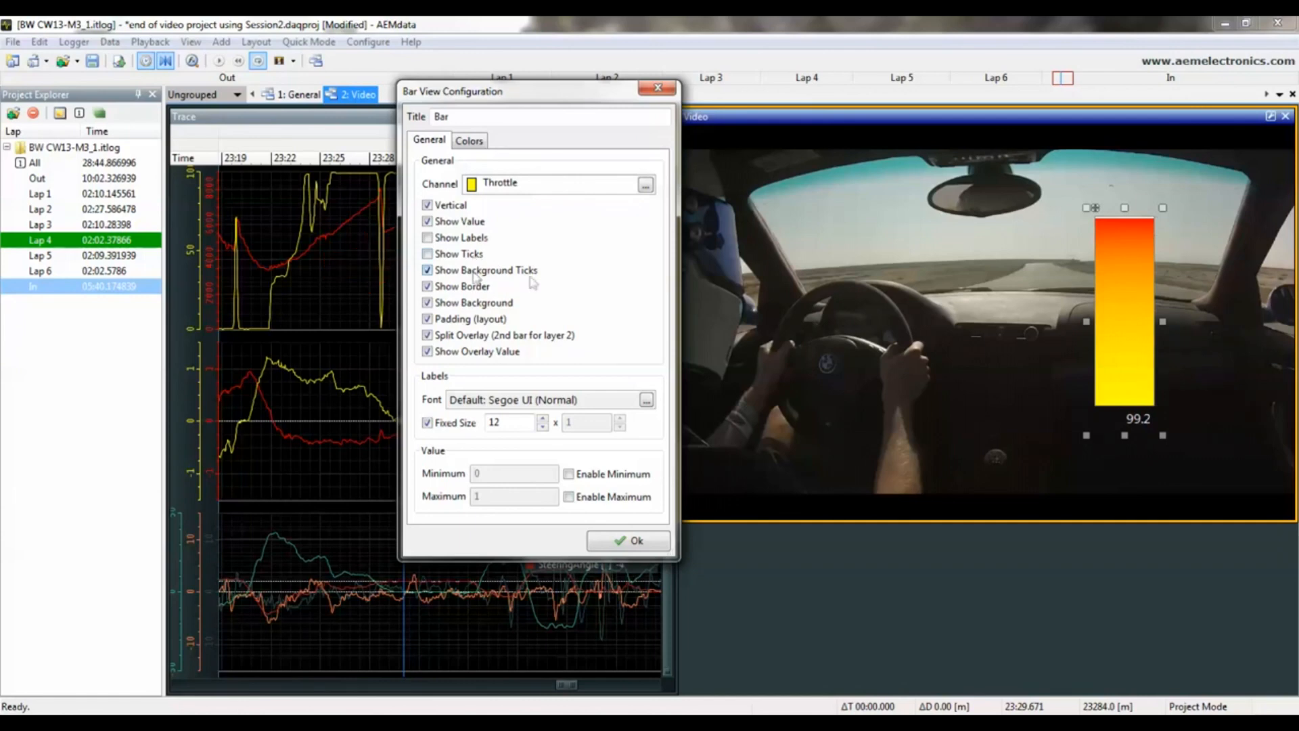
pyautogui.click(243, 308)
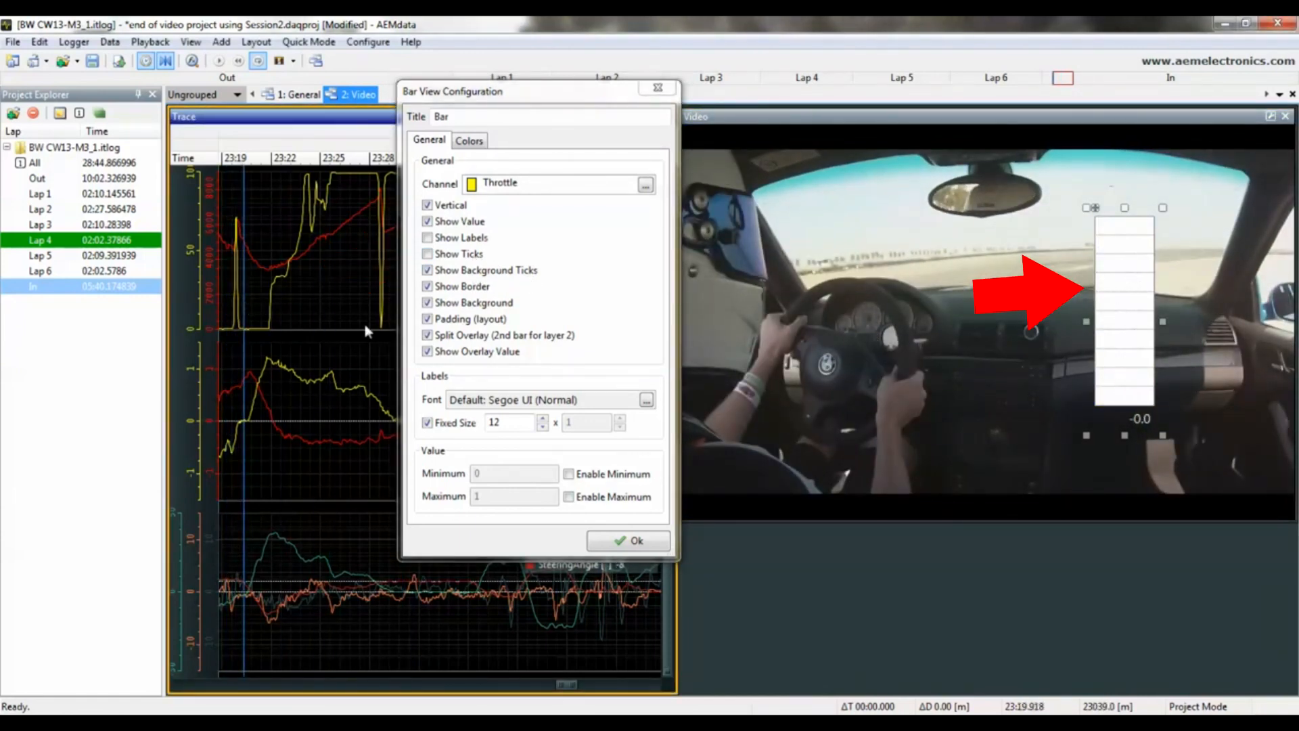
pyautogui.click(426, 270)
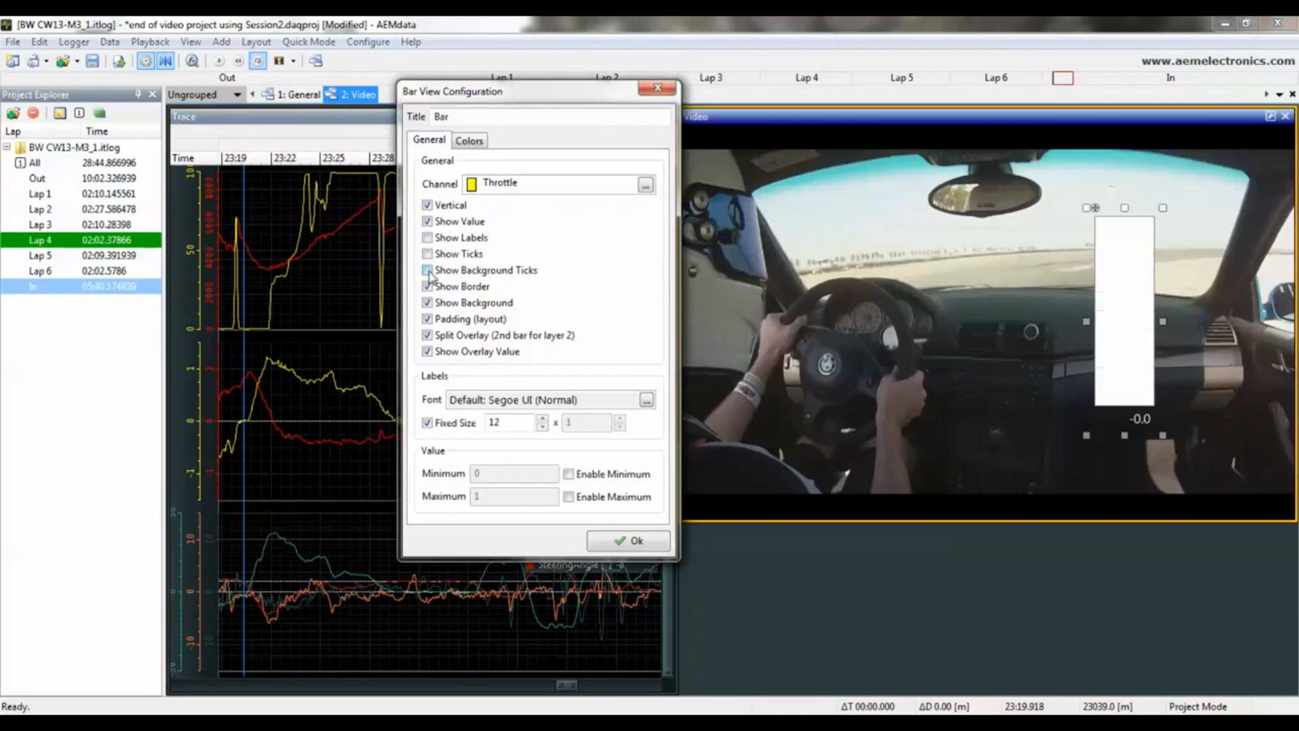
# Move the trace cursor to a partial-throttle point and hide the bar gauge's background while keeping its border
pyautogui.click(295, 246)
pyautogui.moveTo(292, 245); pyautogui.dragTo(301, 249)
pyautogui.click(447, 286)
pyautogui.click(446, 285)
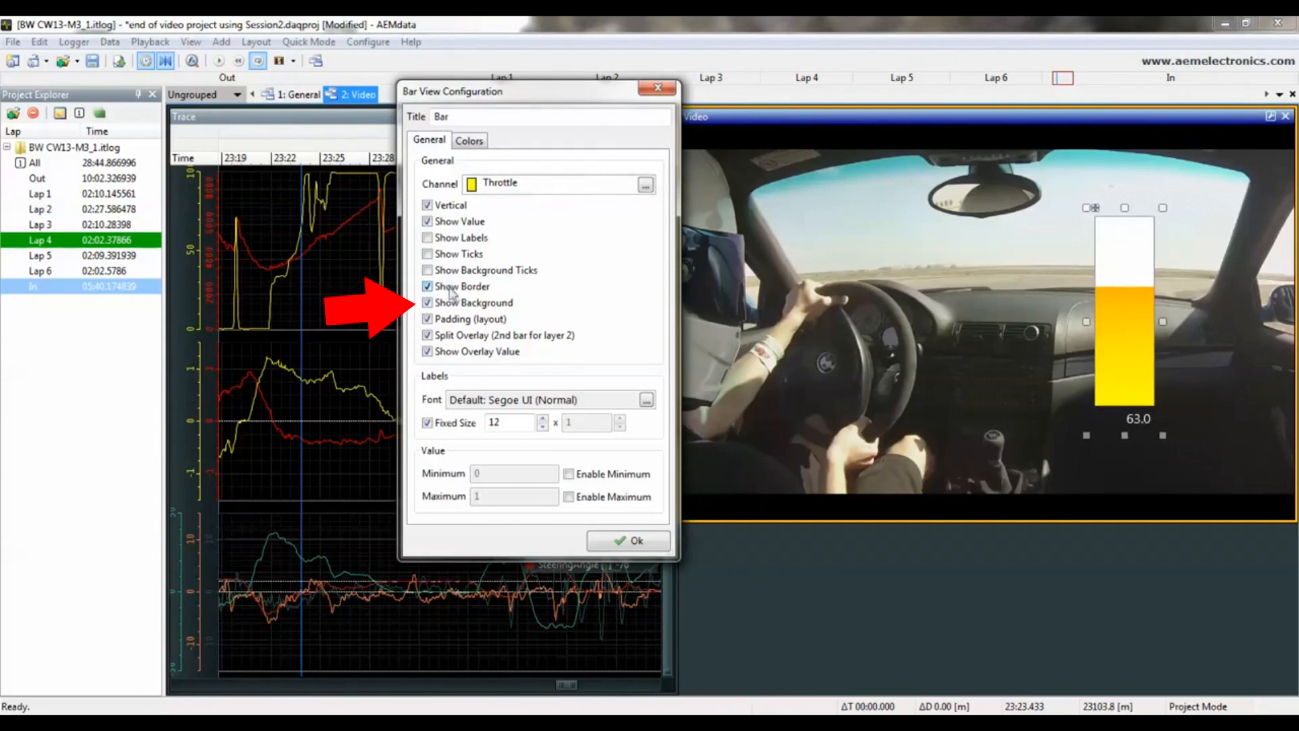
pyautogui.click(465, 308)
pyautogui.click(1047, 341)
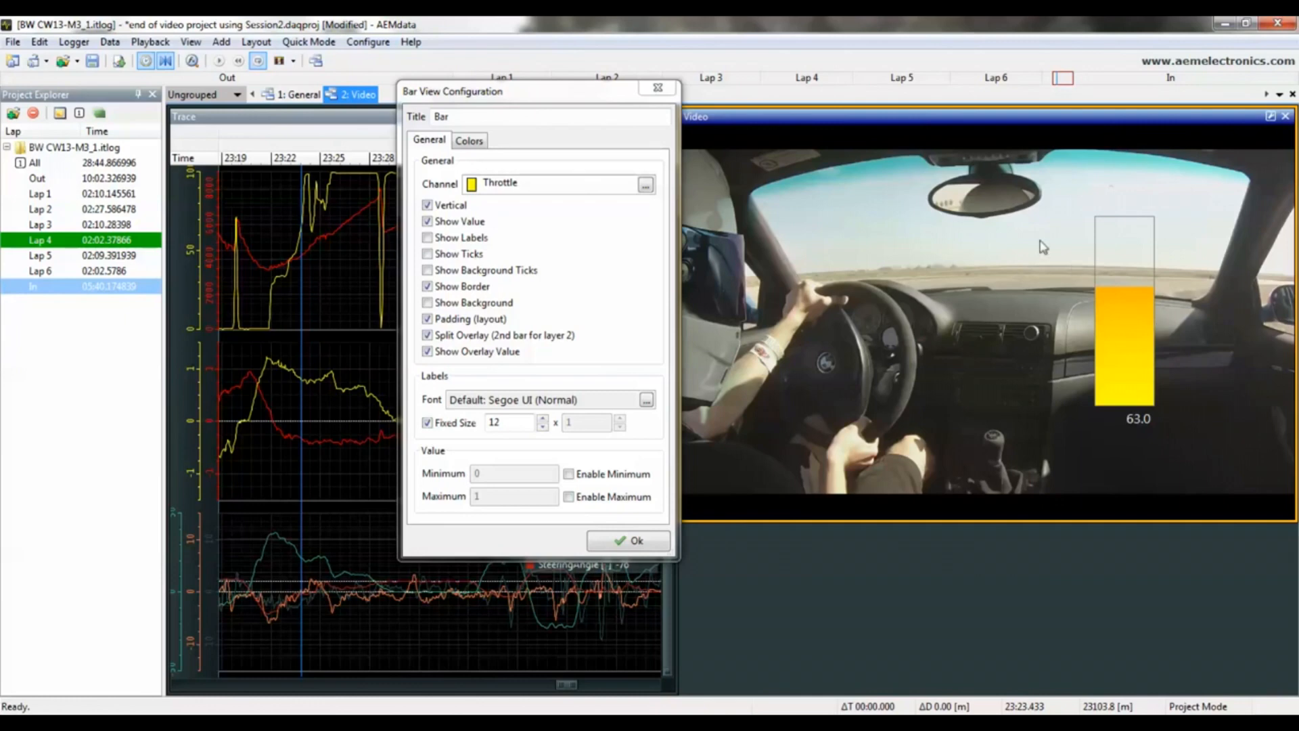
# Shrink the throttle bar gauge into the lower-right corner of the video picture, check it at other trace points and accept its configuration
pyautogui.moveTo(1128, 260)
pyautogui.mouseDown()
pyautogui.moveTo(1174, 257)
pyautogui.moveTo(1209, 396)
pyautogui.moveTo(1245, 402)
pyautogui.mouseUp()
pyautogui.moveTo(302, 279)
pyautogui.mouseDown()
pyautogui.moveTo(314, 257)
pyautogui.moveTo(352, 262)
pyautogui.moveTo(262, 269)
pyautogui.moveTo(340, 275)
pyautogui.mouseUp()
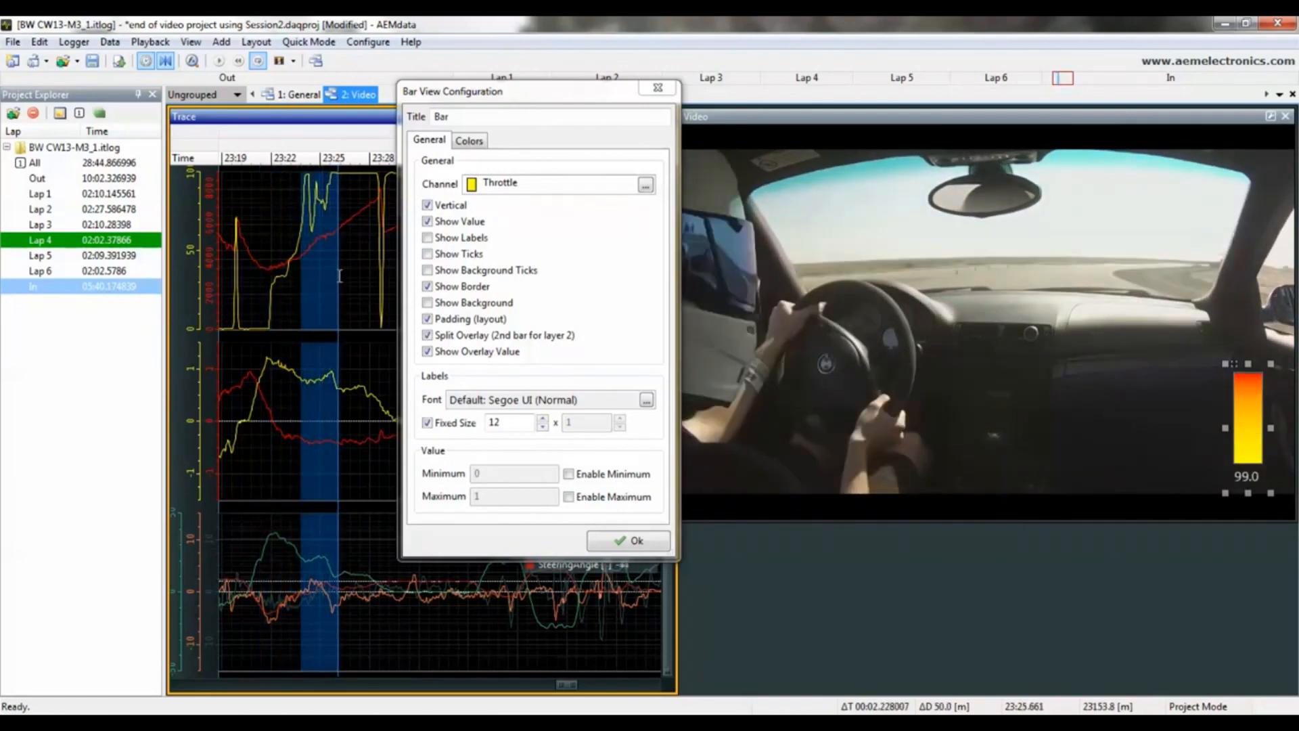
pyautogui.click(284, 290)
pyautogui.click(319, 291)
pyautogui.click(654, 540)
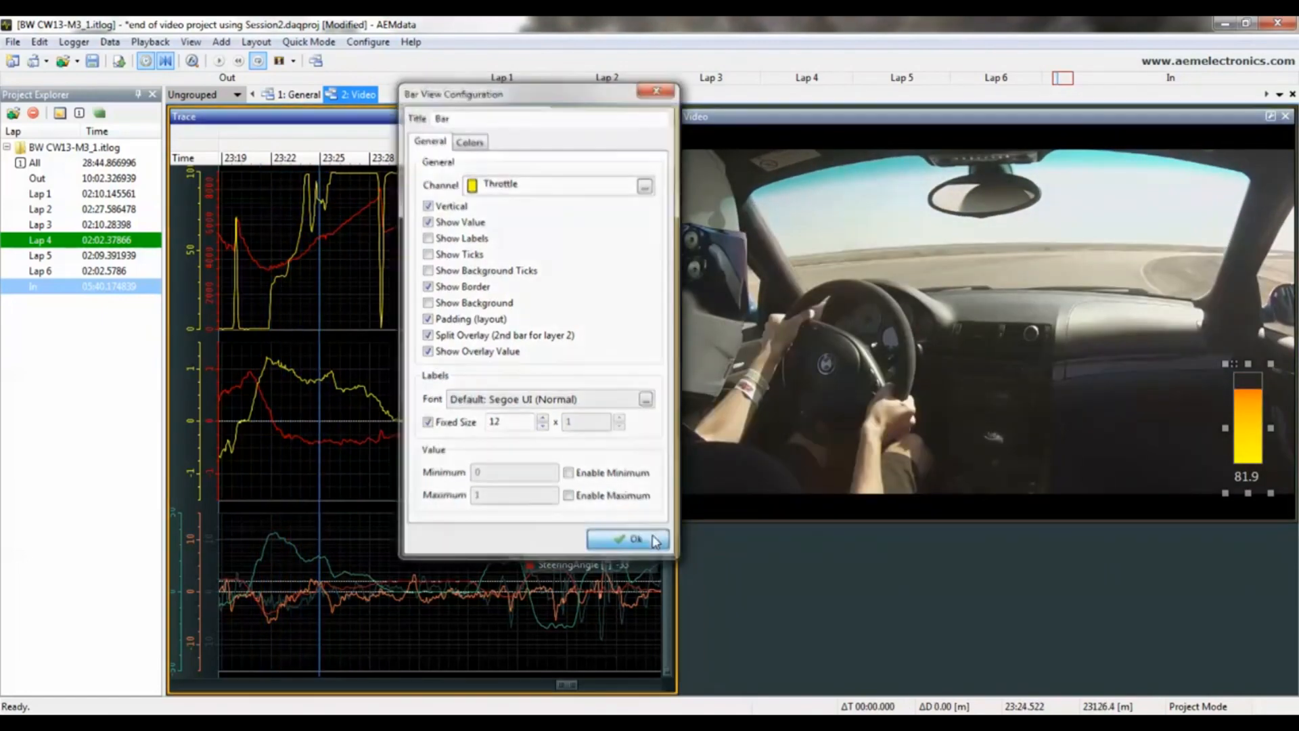
pyautogui.moveTo(1253, 391)
pyautogui.mouseDown()
pyautogui.moveTo(1249, 368)
pyautogui.moveTo(1257, 397)
pyautogui.mouseUp()
# Add a Label gauge to the video and place it beside the throttle bar gauge
pyautogui.rightClick(1127, 288)
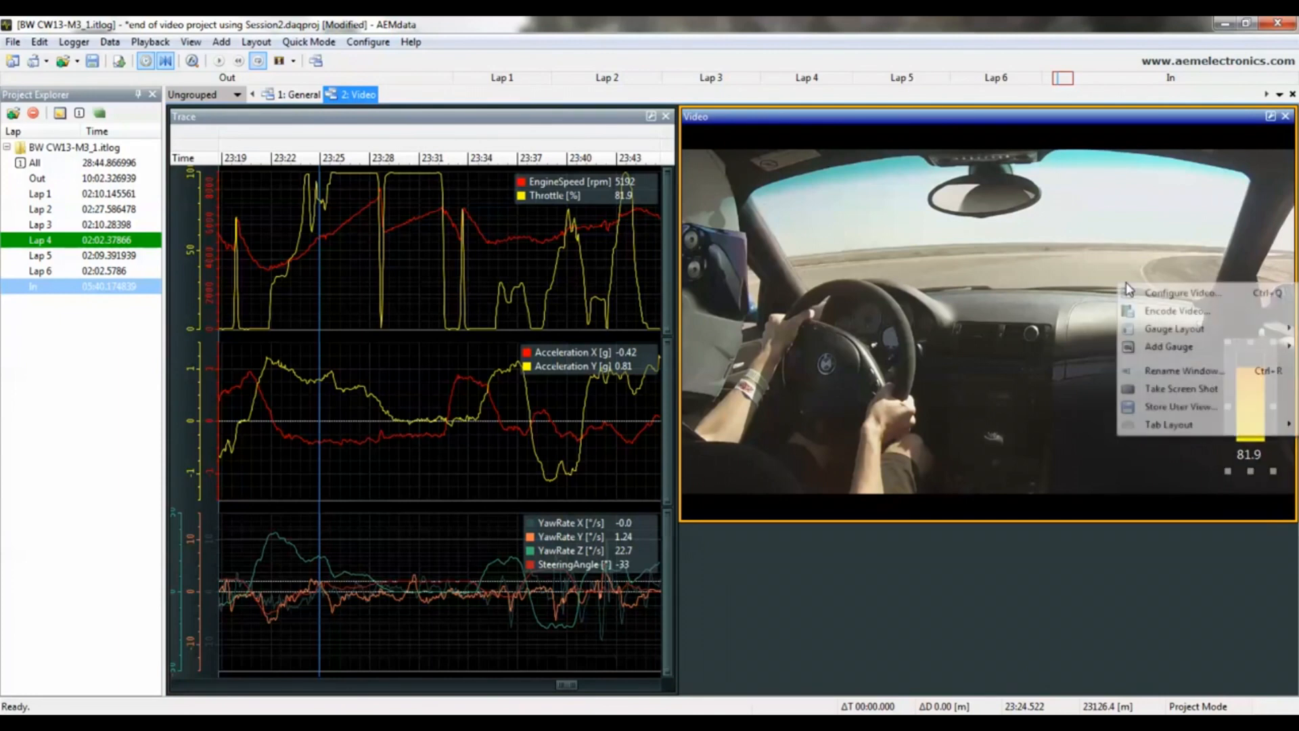
pyautogui.moveTo(1158, 350)
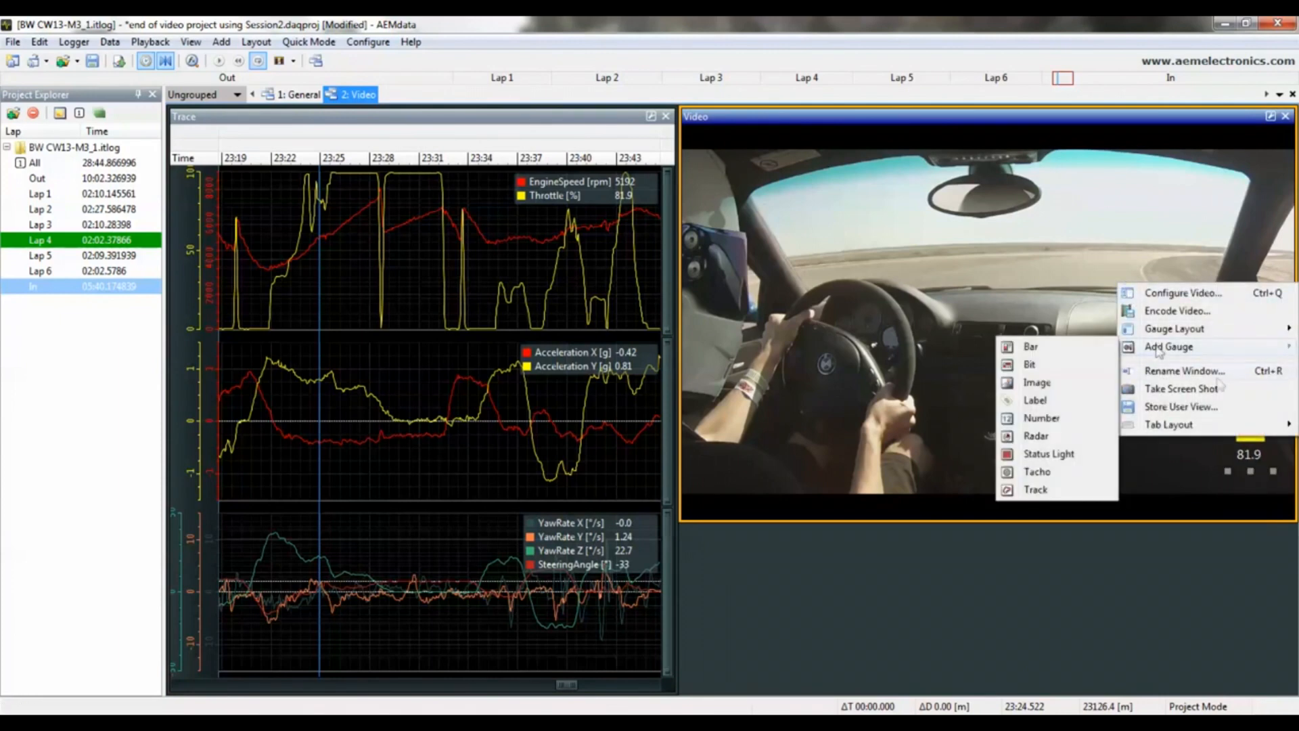
pyautogui.click(1073, 399)
pyautogui.moveTo(814, 225); pyautogui.dragTo(1139, 413)
# Title the label gauge "Throttle %", give it a fixed size of 14 and set its label color to AliceBlue
pyautogui.doubleClick(1139, 413)
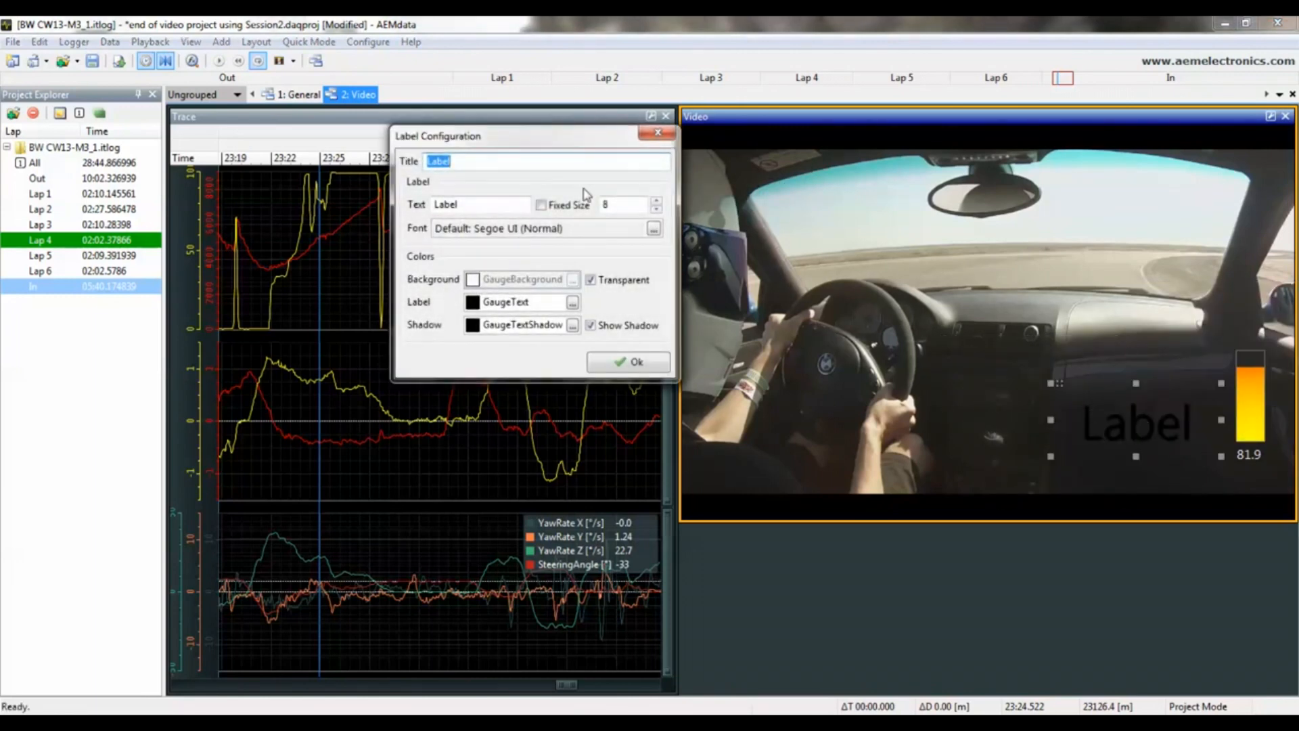
pyautogui.write('Throttle %')
pyautogui.click(579, 204)
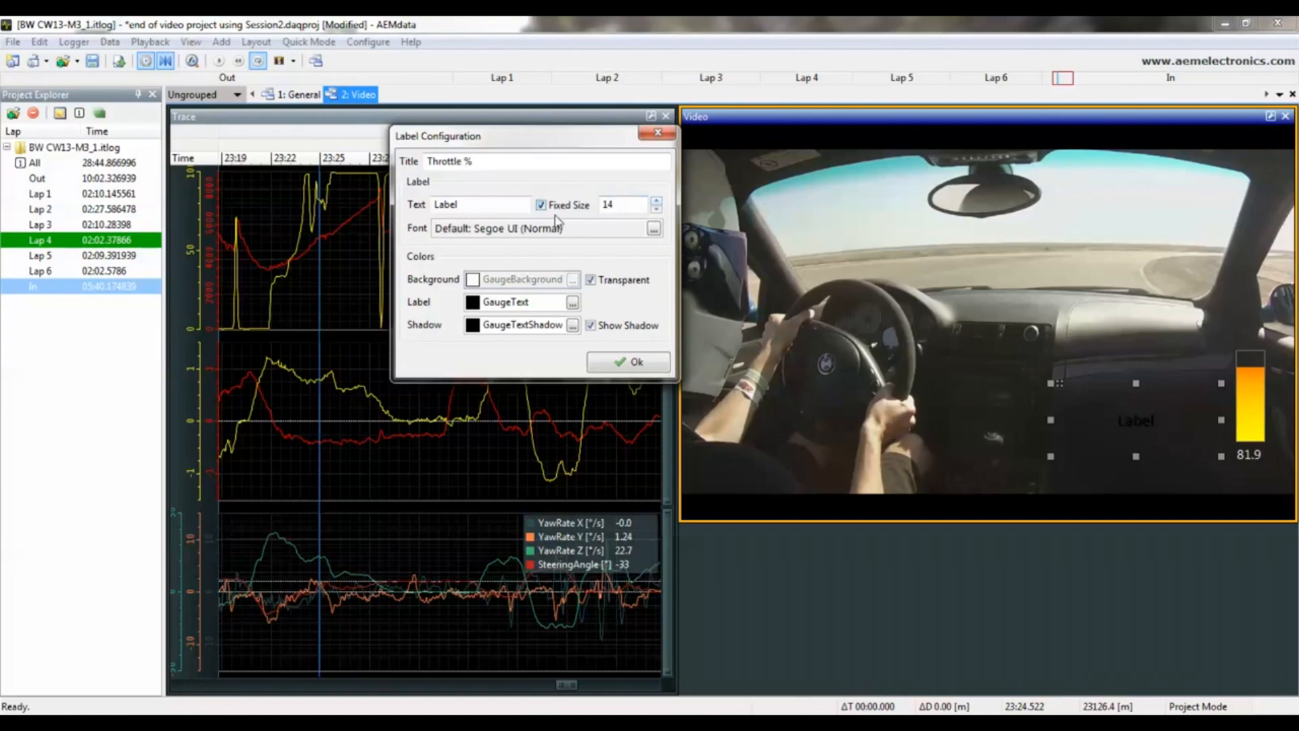
pyautogui.click(572, 302)
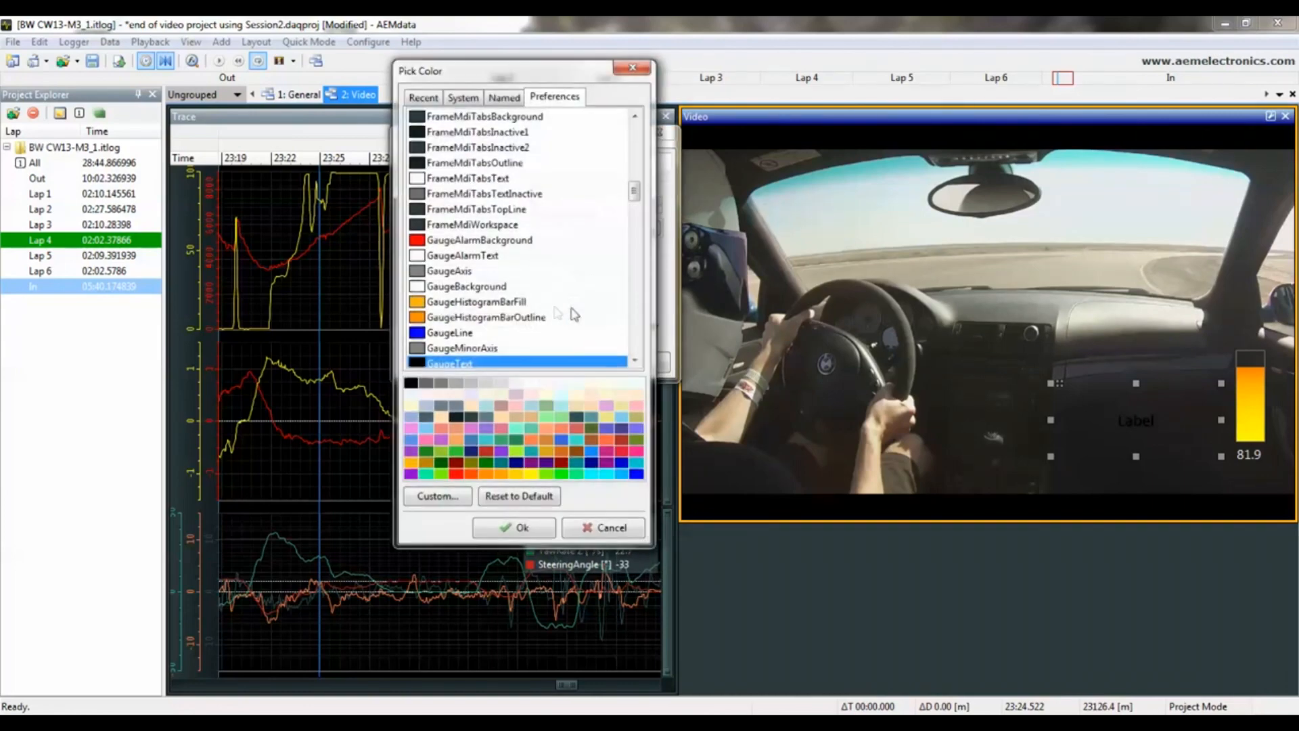
pyautogui.click(417, 414)
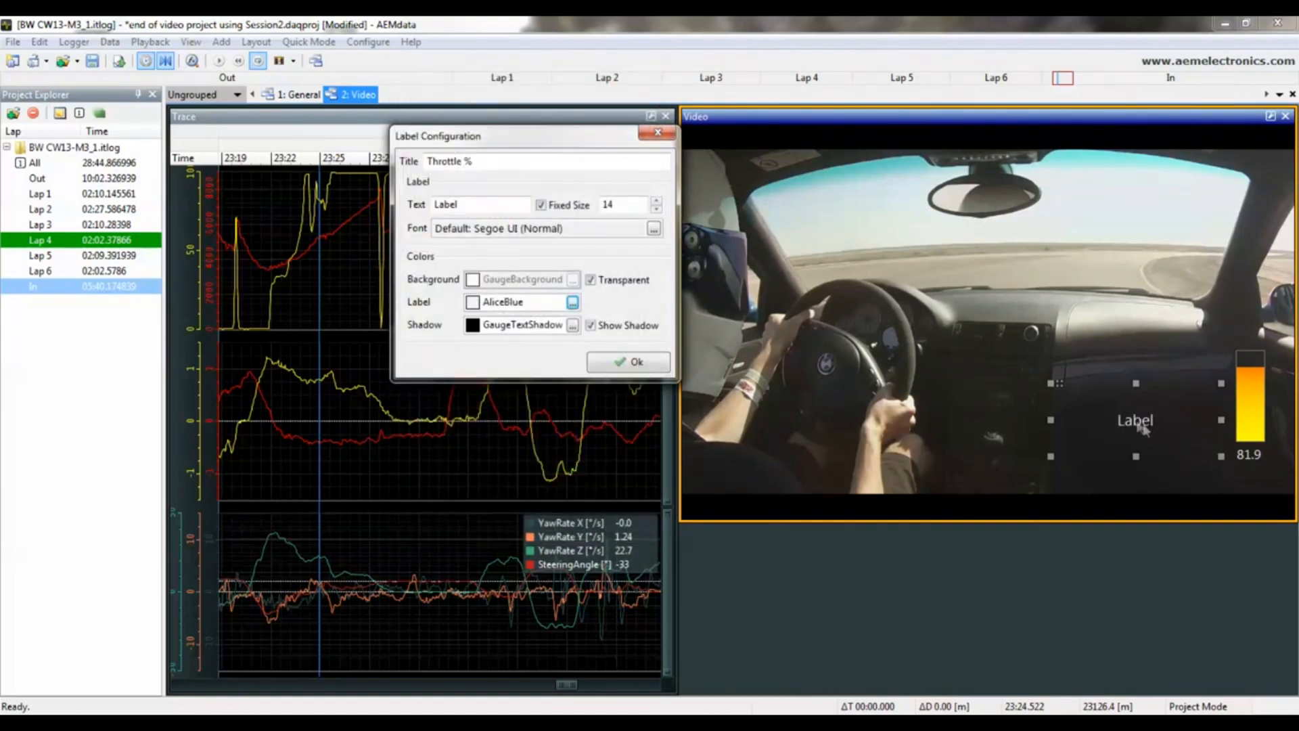
# Place the label directly below the throttle bar, set its text to "Throttle %" and accept the configuration
pyautogui.moveTo(1142, 428); pyautogui.dragTo(1258, 479)
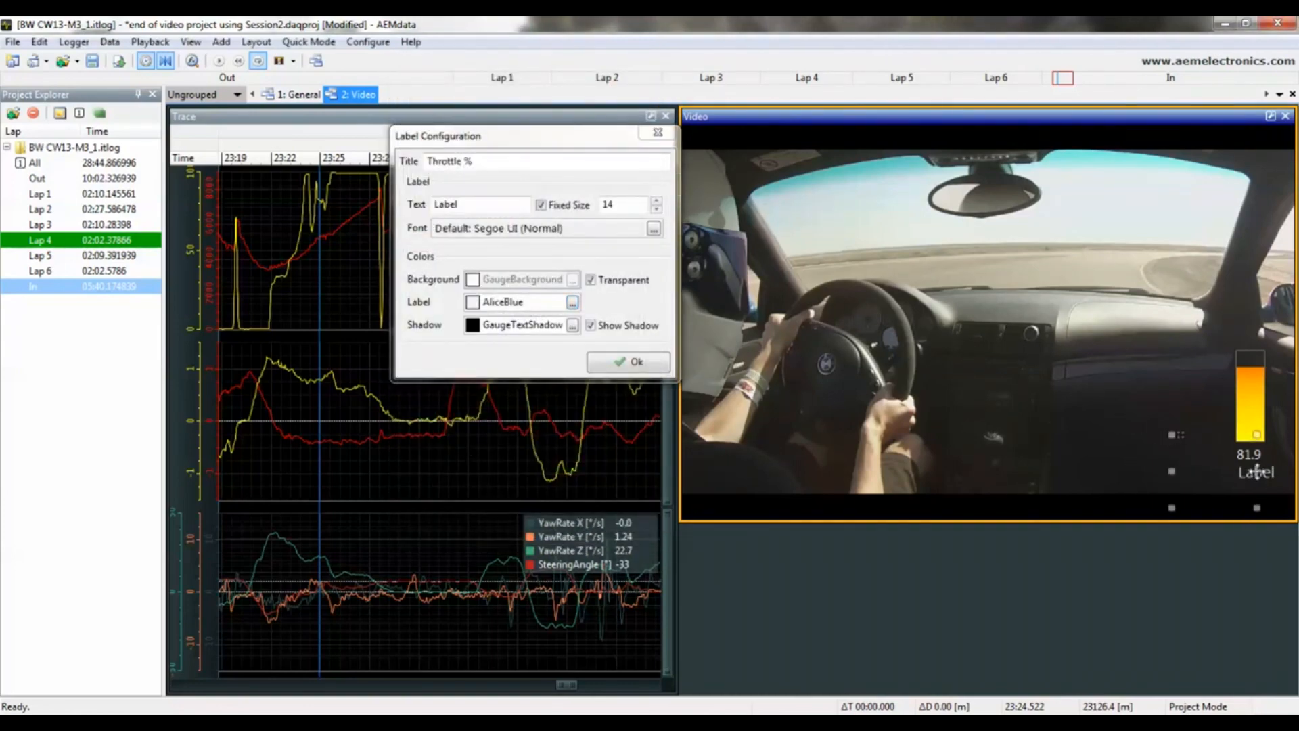
pyautogui.tripleClick(482, 165)
pyautogui.hotkey('ctrl', 'c')
pyautogui.press('Tab')
pyautogui.hotkey('ctrl', 'v')
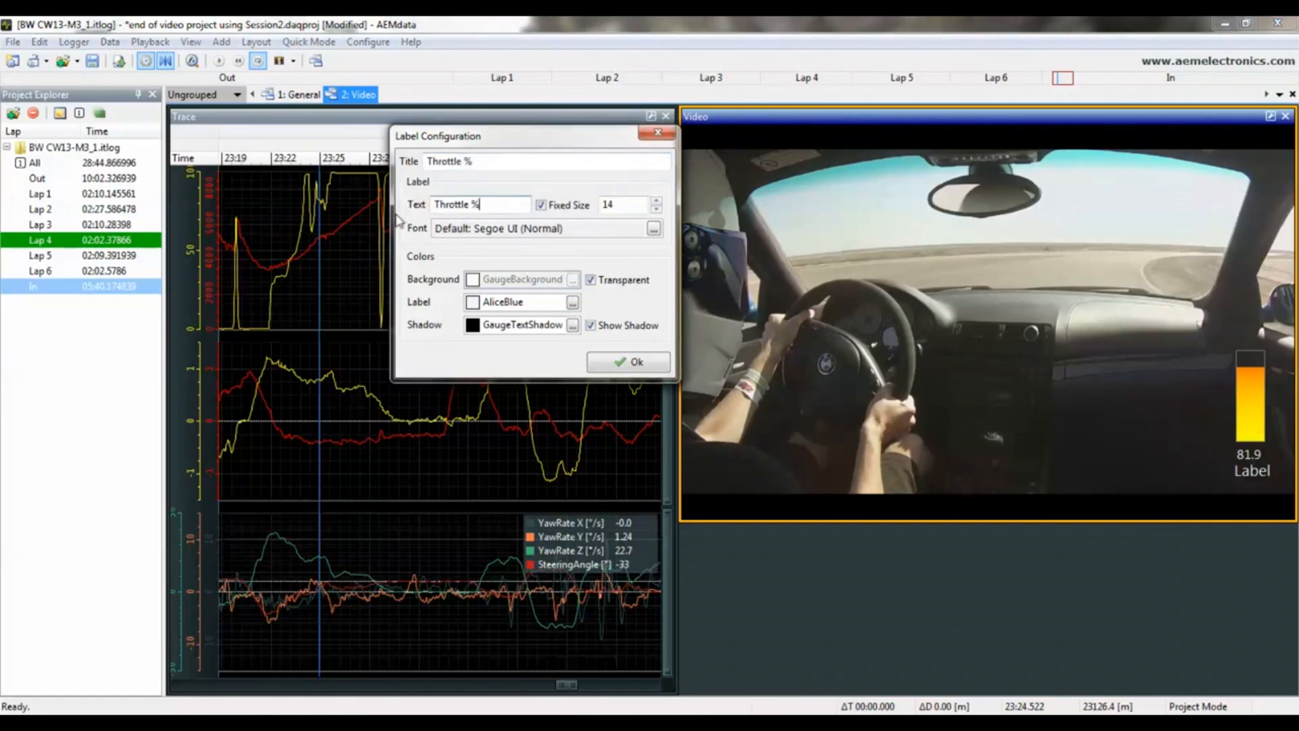
pyautogui.click(634, 361)
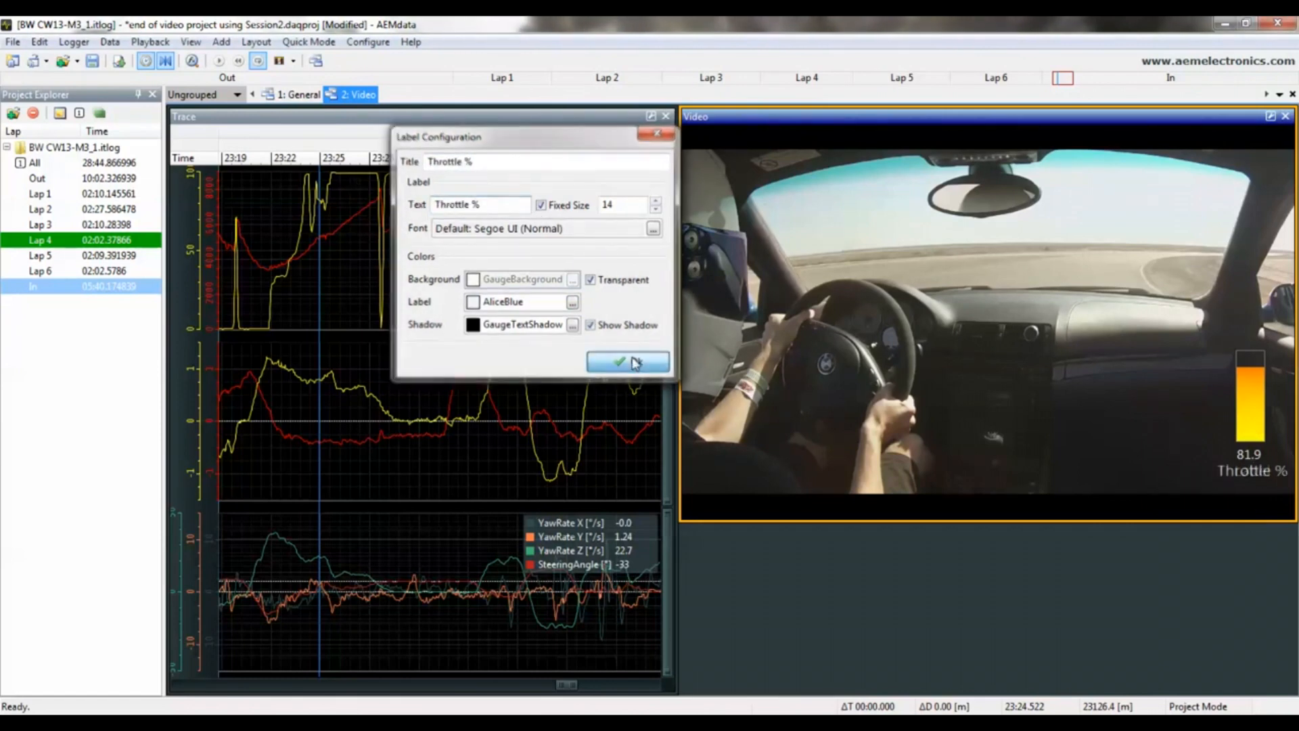
pyautogui.click(1263, 478)
pyautogui.moveTo(1261, 479); pyautogui.dragTo(1264, 479)
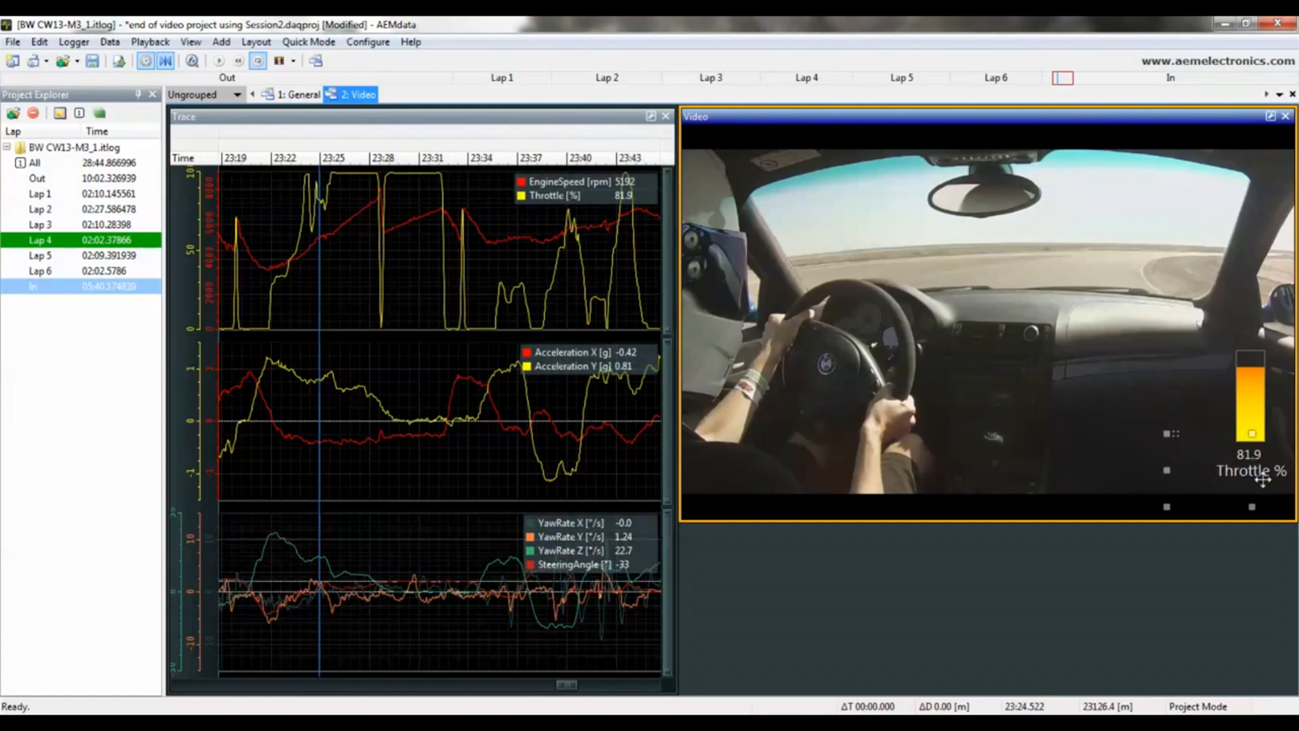
# Add an Image gauge with the AEM Performance Electronics logo, sized to fit, and place it in the upper-right corner of the video picture
pyautogui.rightClick(1075, 363)
pyautogui.moveTo(1139, 427)
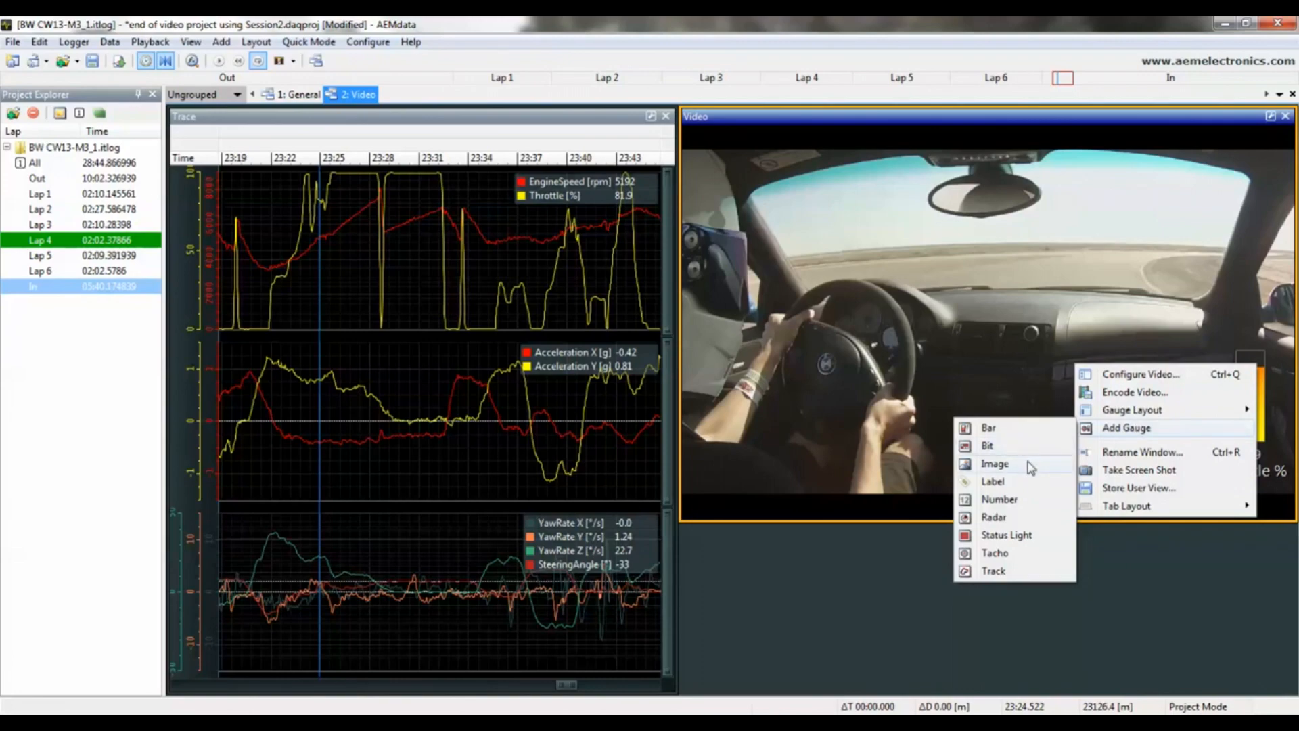
pyautogui.click(994, 463)
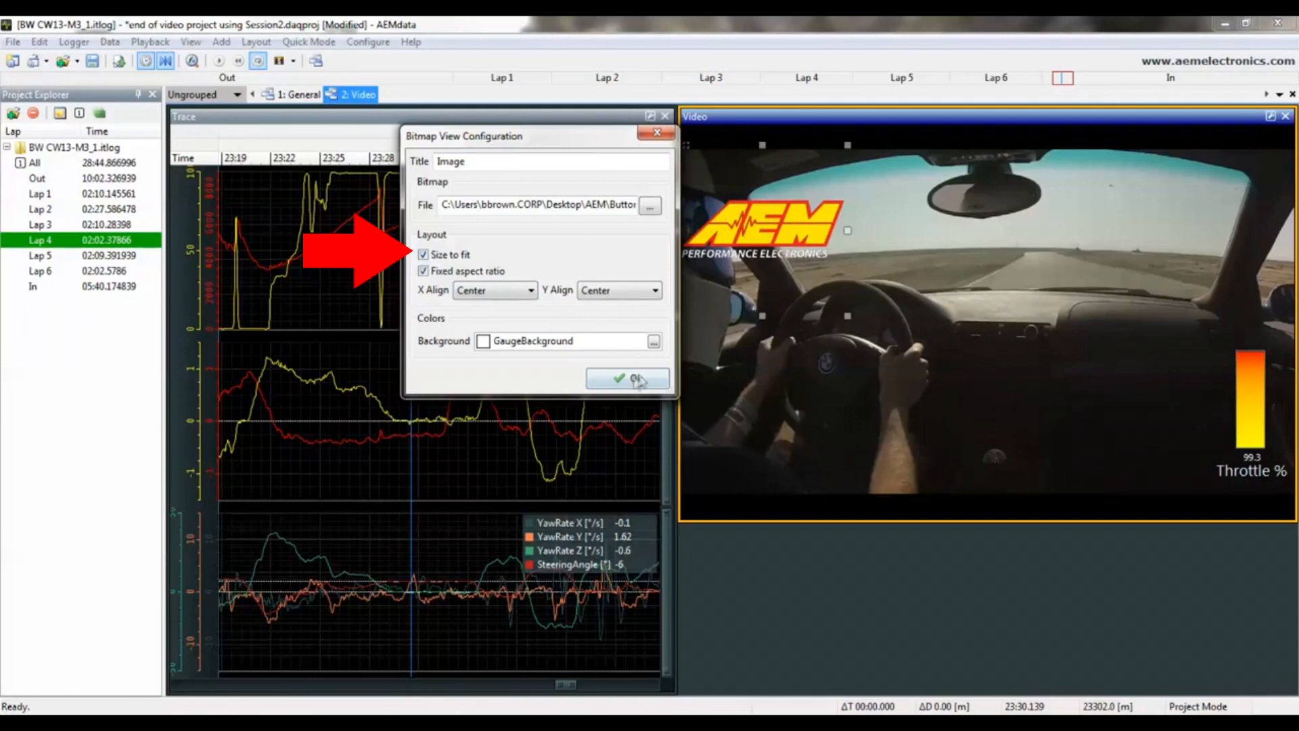
pyautogui.click(636, 381)
pyautogui.moveTo(764, 234); pyautogui.dragTo(1213, 183)
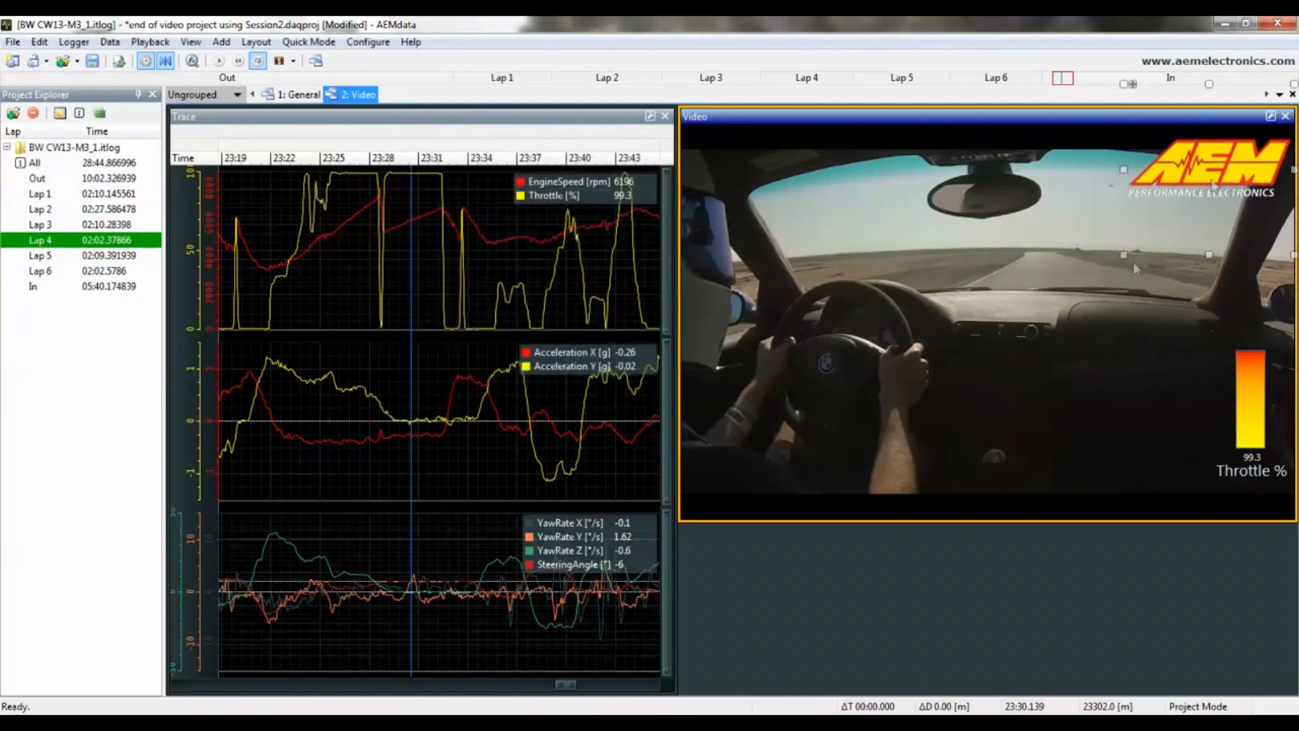
# Add a Radar gauge to the video and place it beside the throttle bar
pyautogui.rightClick(1099, 266)
pyautogui.moveTo(1153, 334)
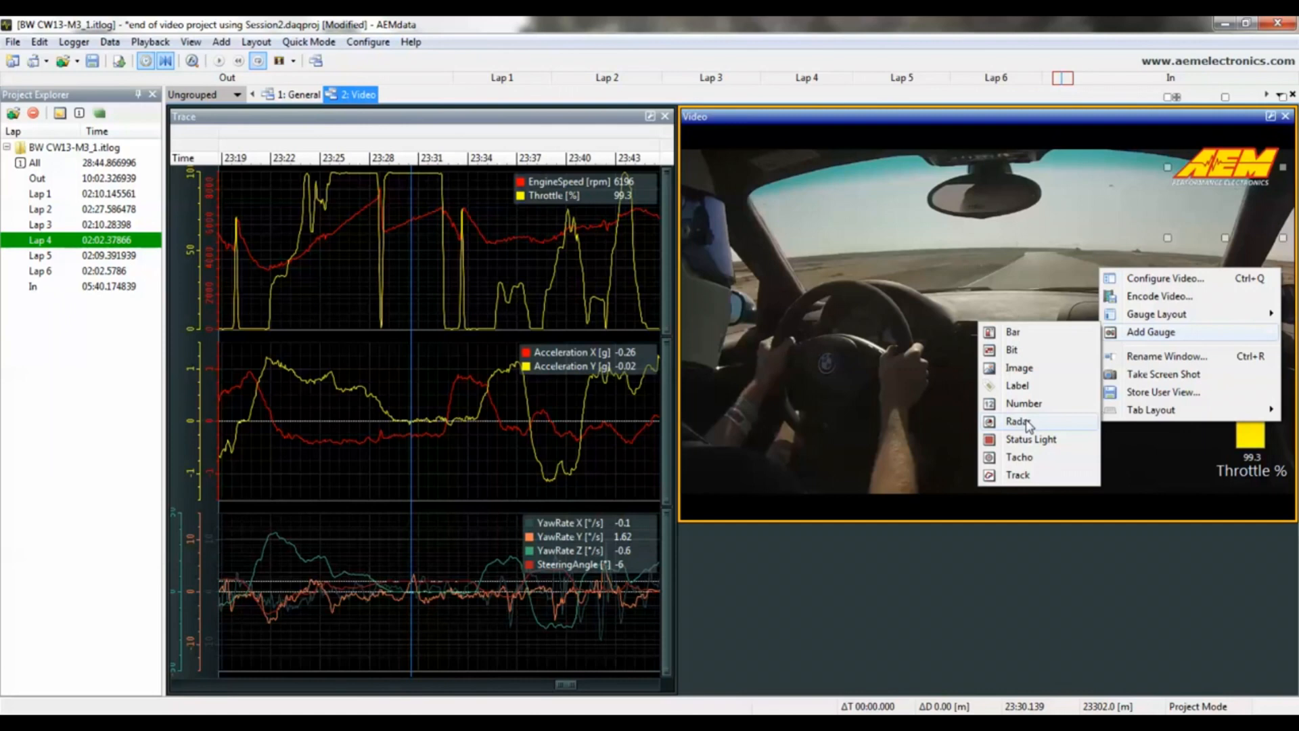
pyautogui.click(1027, 422)
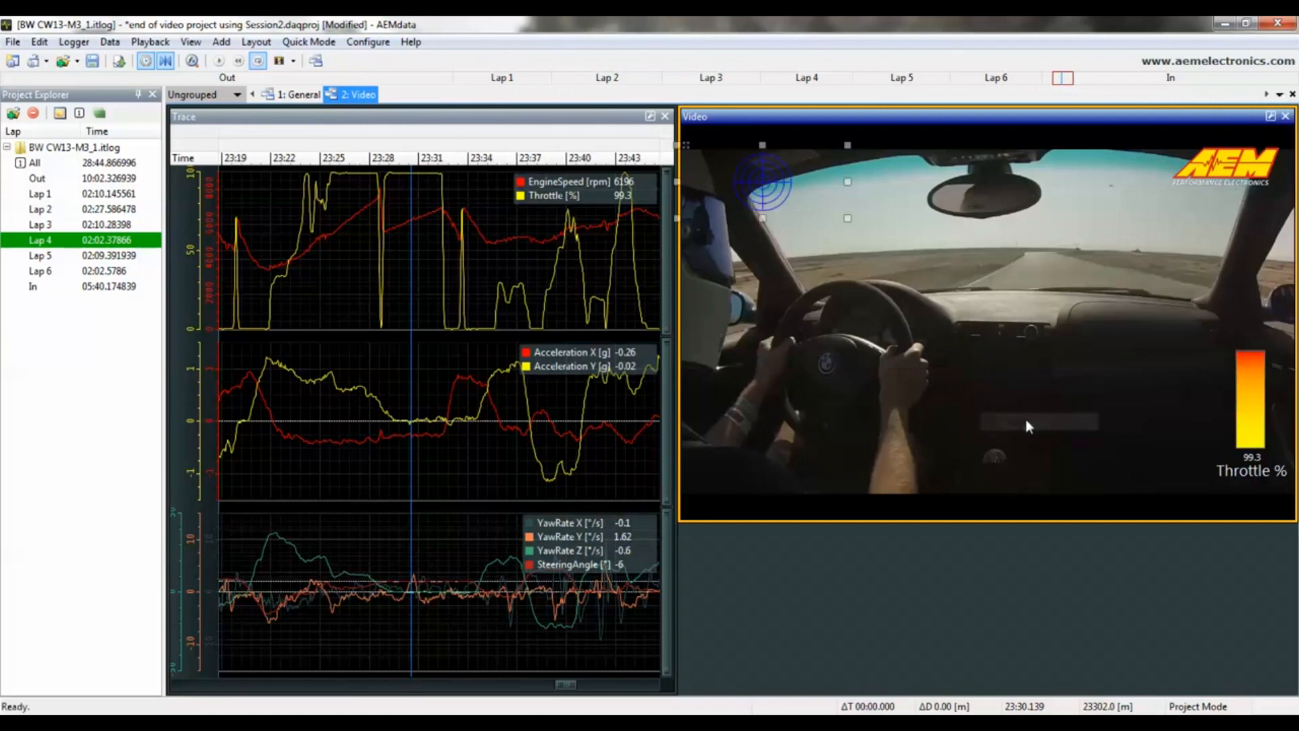
pyautogui.moveTo(1107, 378); pyautogui.dragTo(1121, 392)
# Add a channel set to the radar gauge with Acceleration X as X and Acceleration Y as Y
pyautogui.doubleClick(1122, 395)
pyautogui.moveTo(533, 121)
pyautogui.mouseDown()
pyautogui.moveTo(1095, 229)
pyautogui.moveTo(1041, 182)
pyautogui.moveTo(914, 120)
pyautogui.moveTo(872, 118)
pyautogui.mouseUp()
pyautogui.click(993, 422)
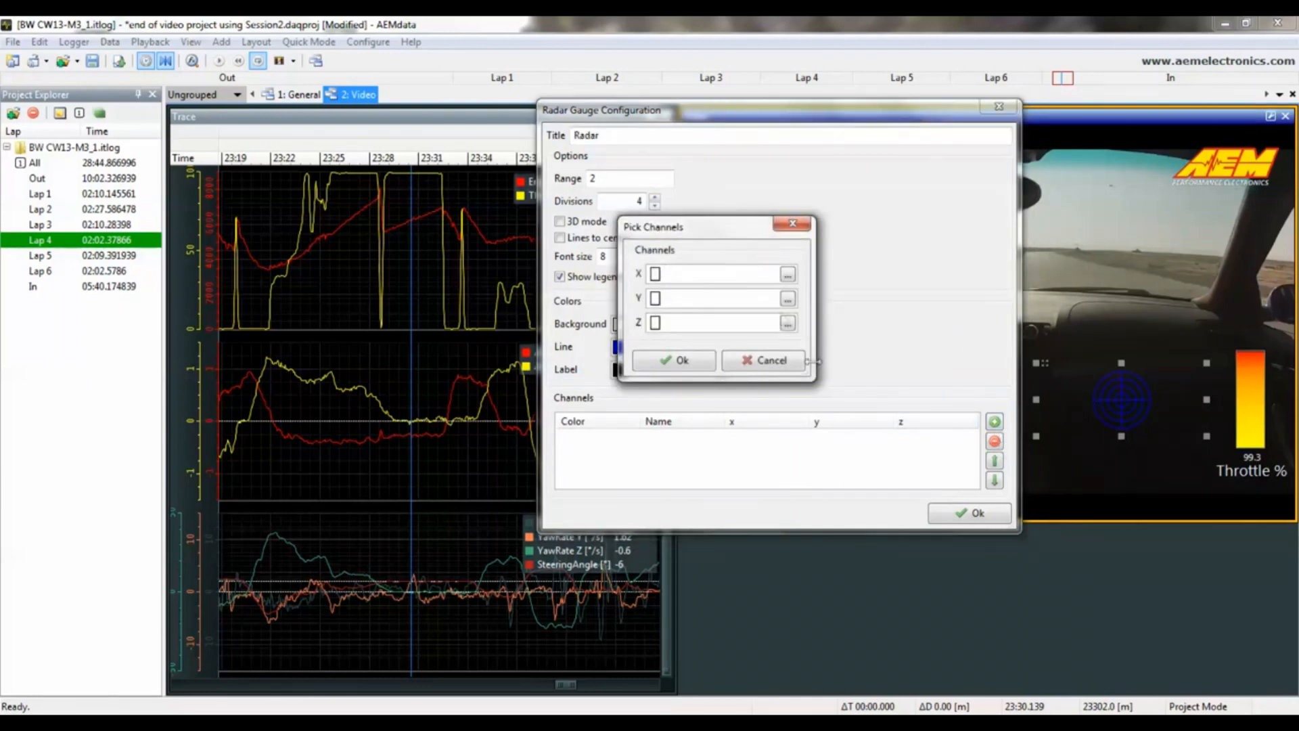
pyautogui.click(789, 275)
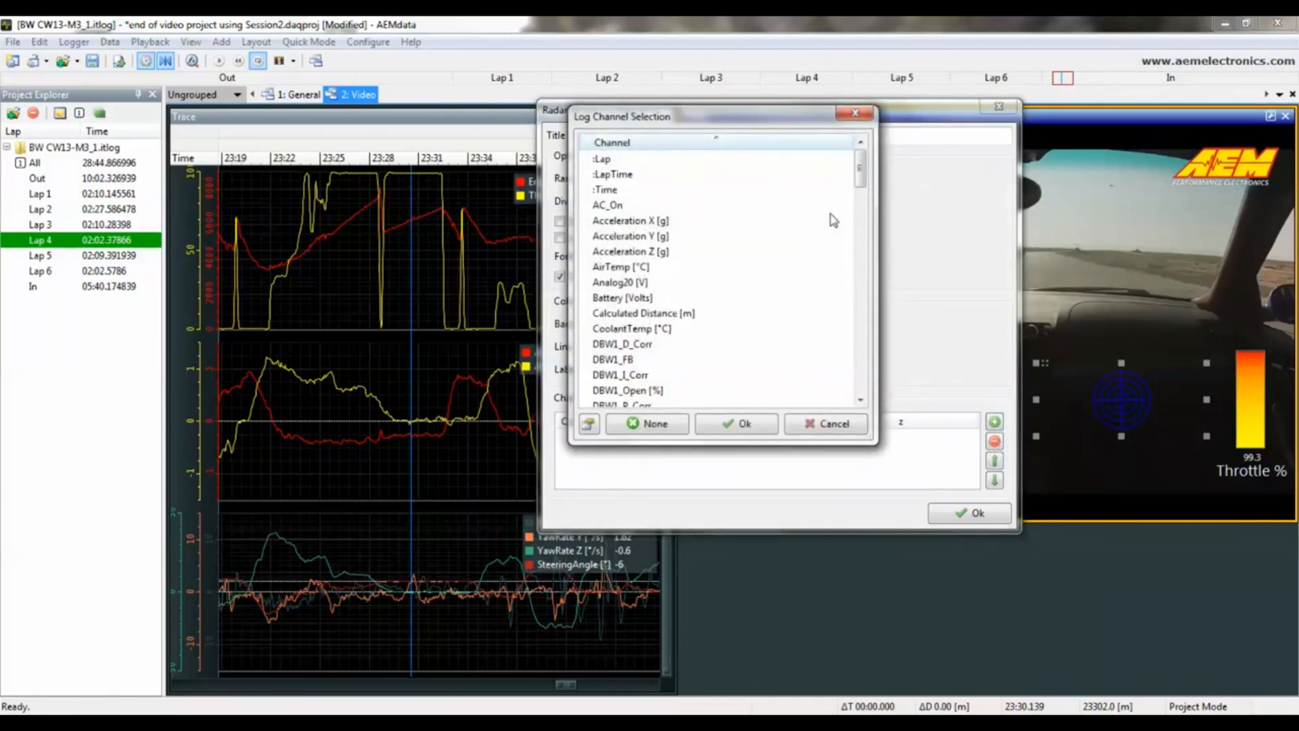
pyautogui.doubleClick(645, 224)
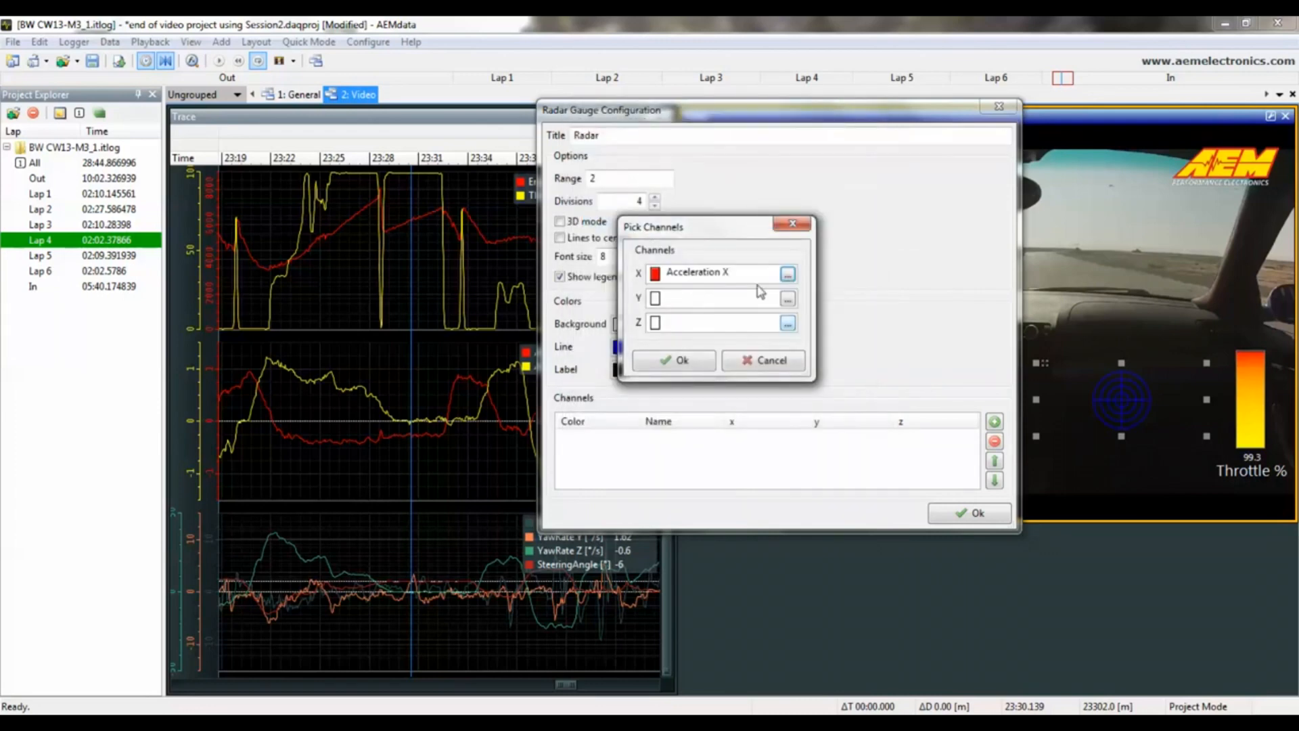
pyautogui.click(787, 298)
pyautogui.click(660, 261)
pyautogui.doubleClick(659, 262)
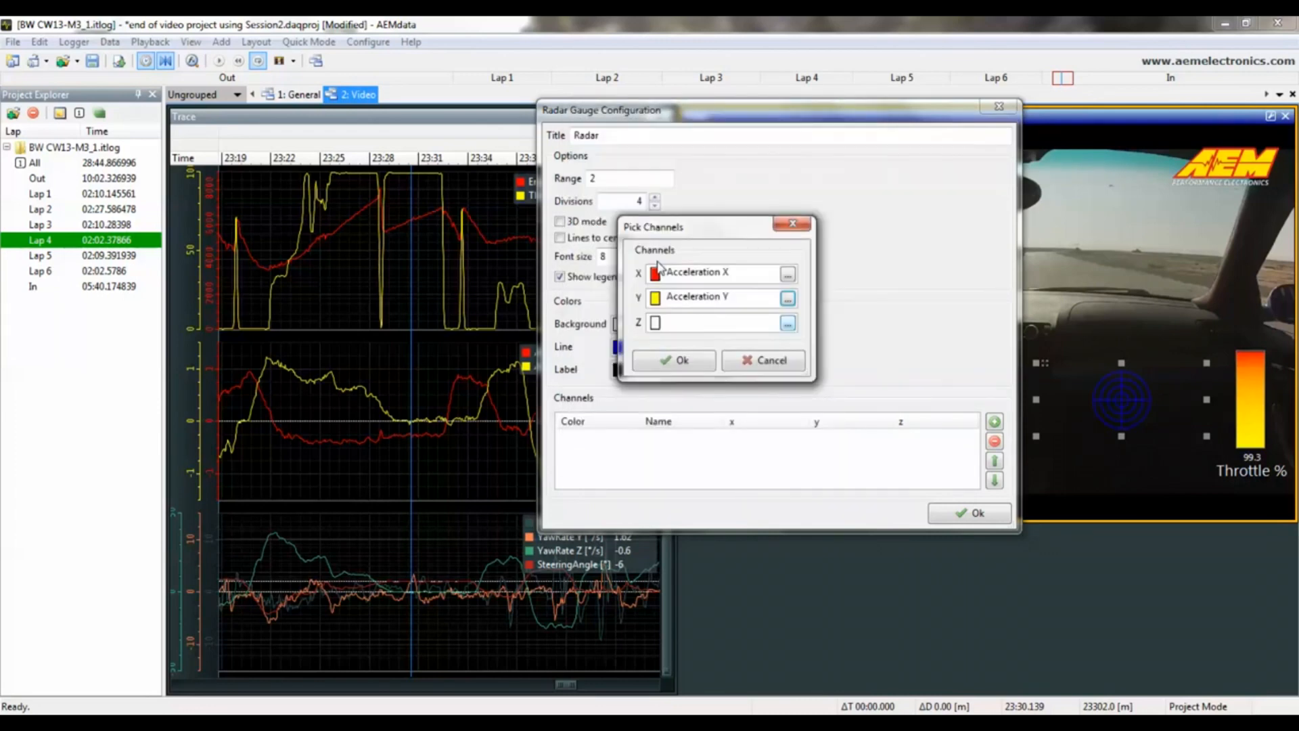
pyautogui.click(710, 363)
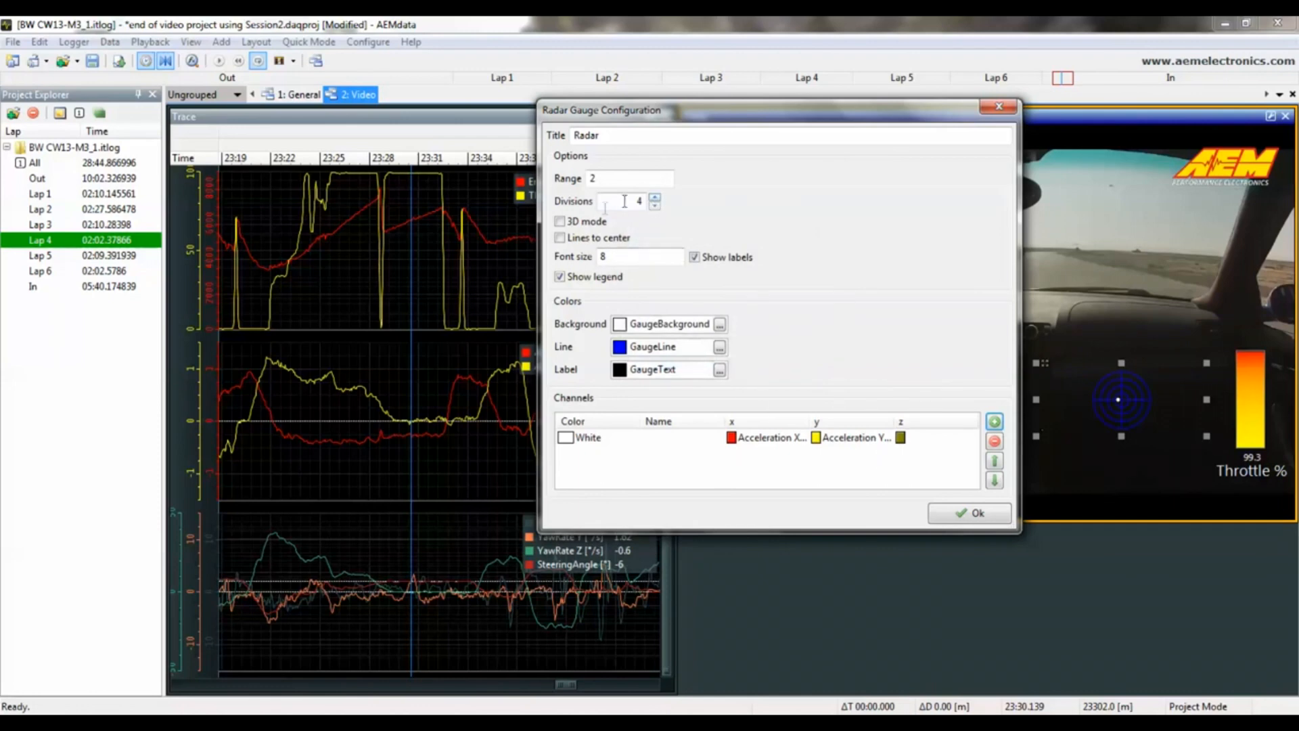
# Set the radar gauge's range to 1.5 and its divisions to 3
pyautogui.moveTo(810, 115); pyautogui.dragTo(710, 120)
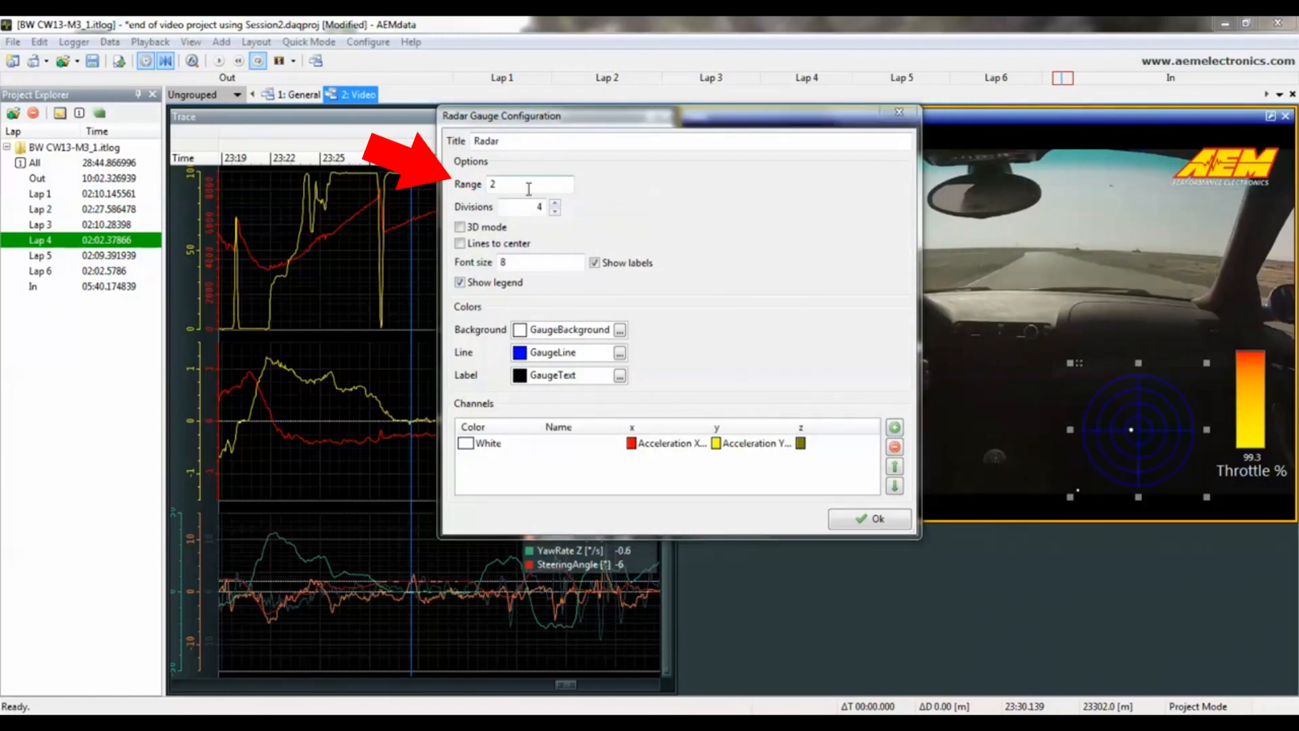
pyautogui.moveTo(529, 188); pyautogui.dragTo(466, 189)
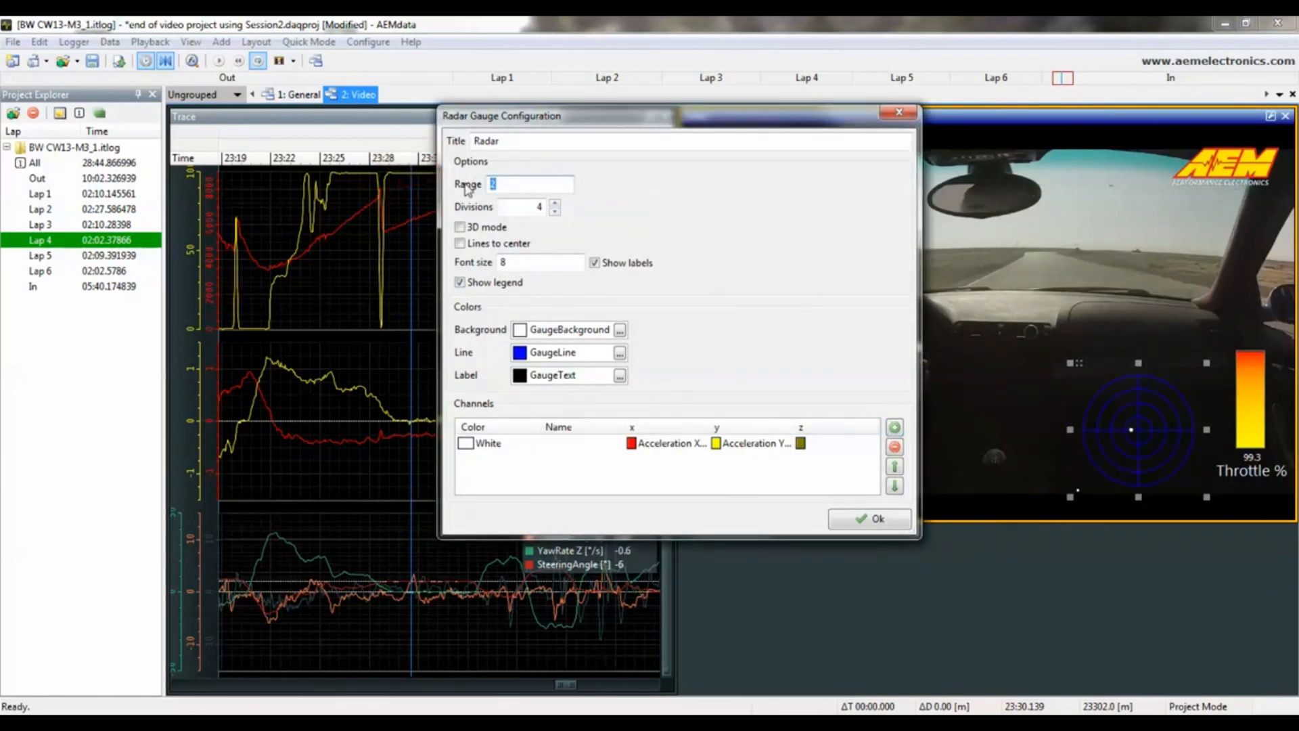
pyautogui.write('1.5')
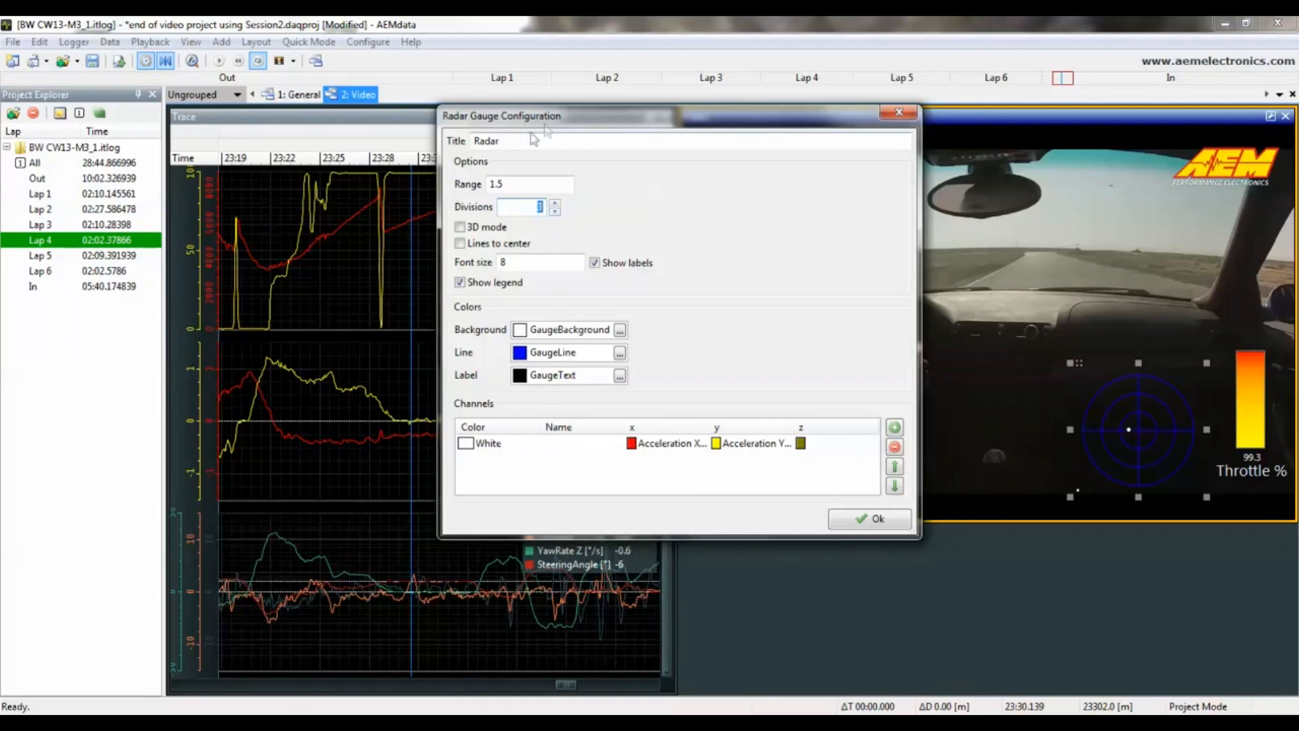
# Set the radar gauge's font size to 20 with AliceBlue labels and hide its legend
pyautogui.moveTo(558, 117); pyautogui.dragTo(611, 116)
pyautogui.moveTo(359, 224); pyautogui.dragTo(494, 225)
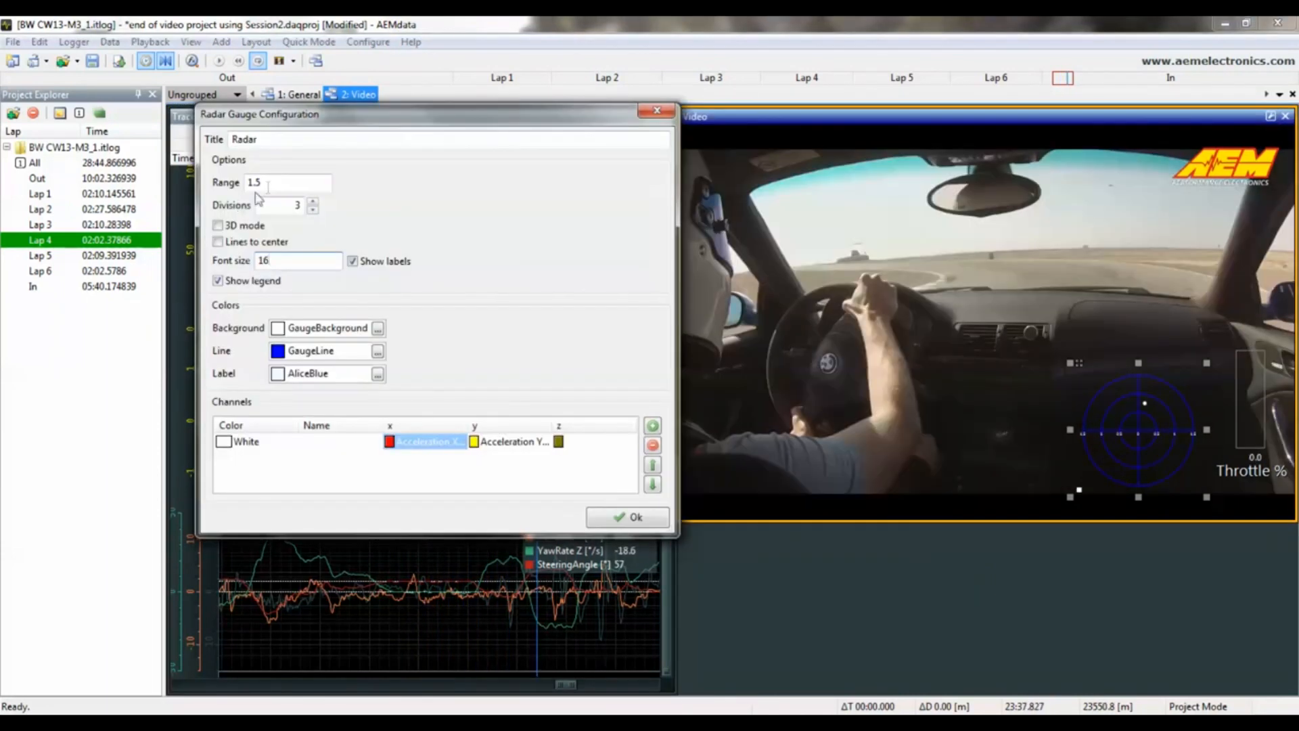
pyautogui.click(275, 185)
pyautogui.moveTo(278, 260); pyautogui.dragTo(179, 274)
pyautogui.write('20')
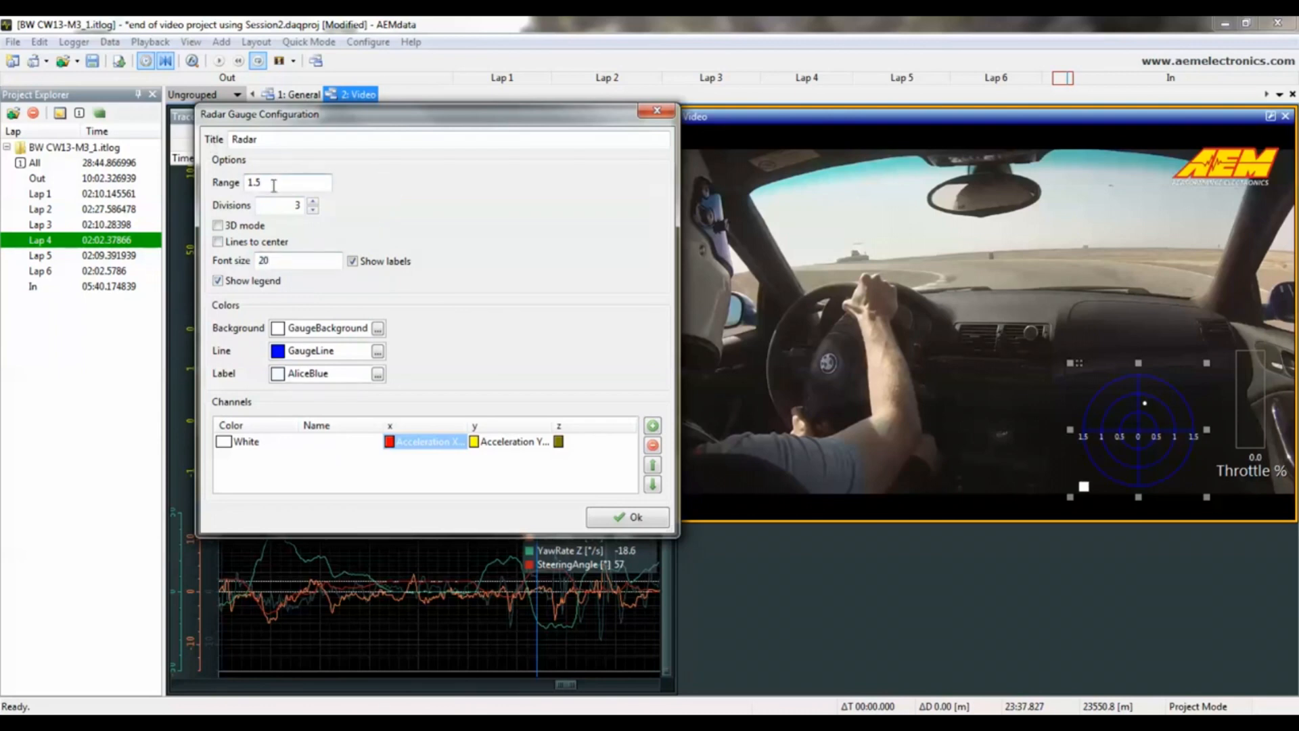
pyautogui.doubleClick(300, 264)
pyautogui.write('24')
pyautogui.click(287, 184)
pyautogui.press('Return')
# Add a Tacho gauge to the video and place it on the picture above the radar gauge
pyautogui.rightClick(944, 383)
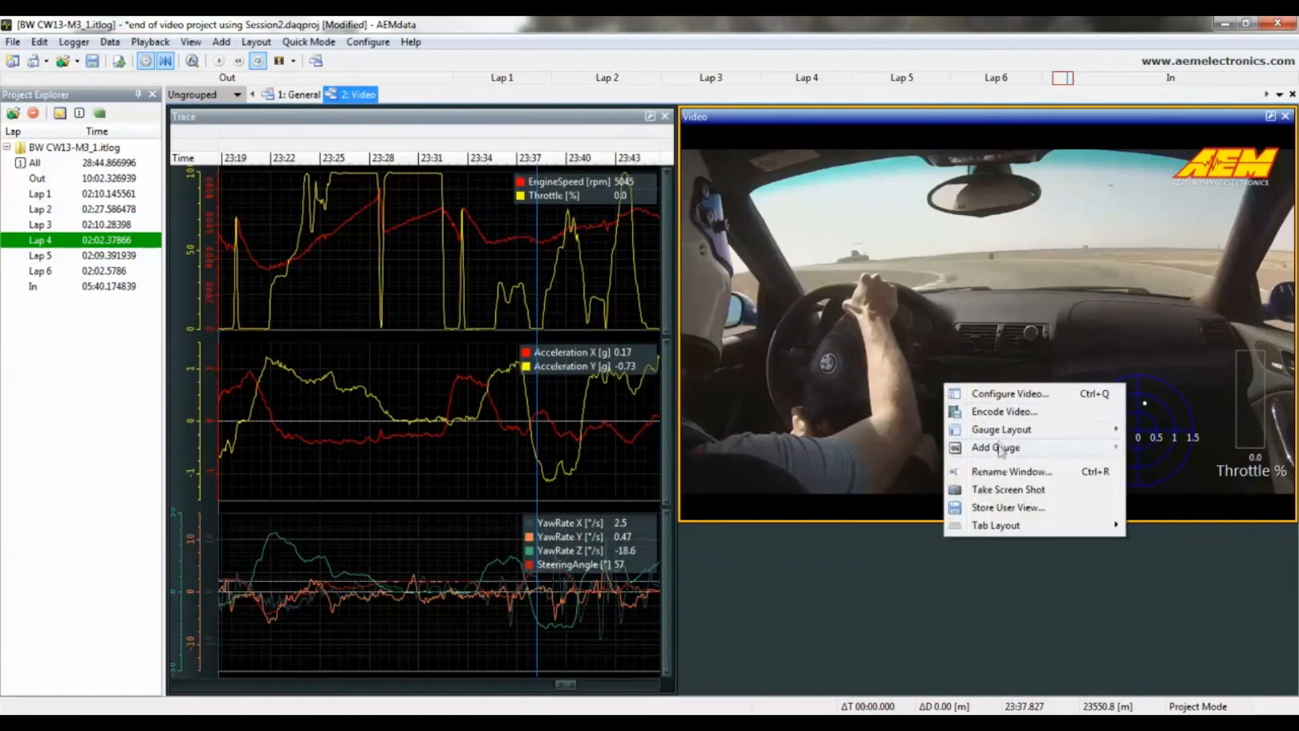
pyautogui.moveTo(1001, 447)
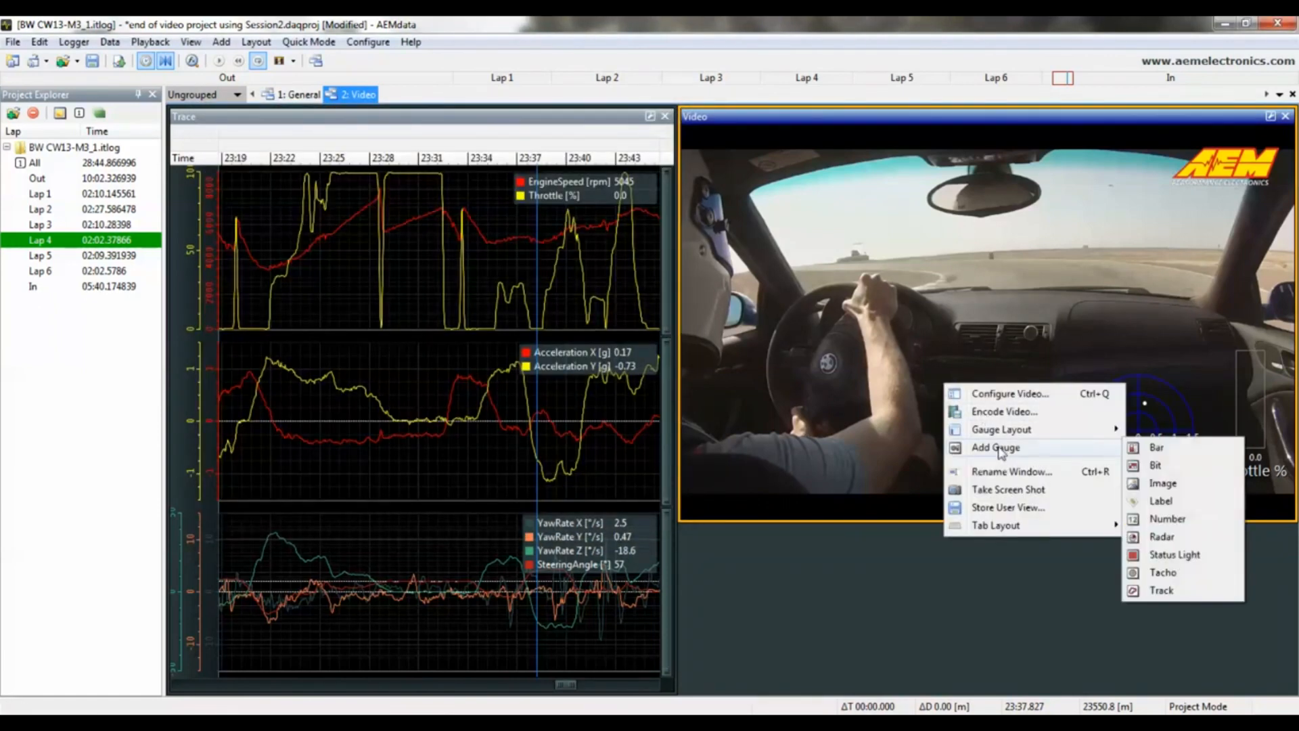
pyautogui.click(1178, 576)
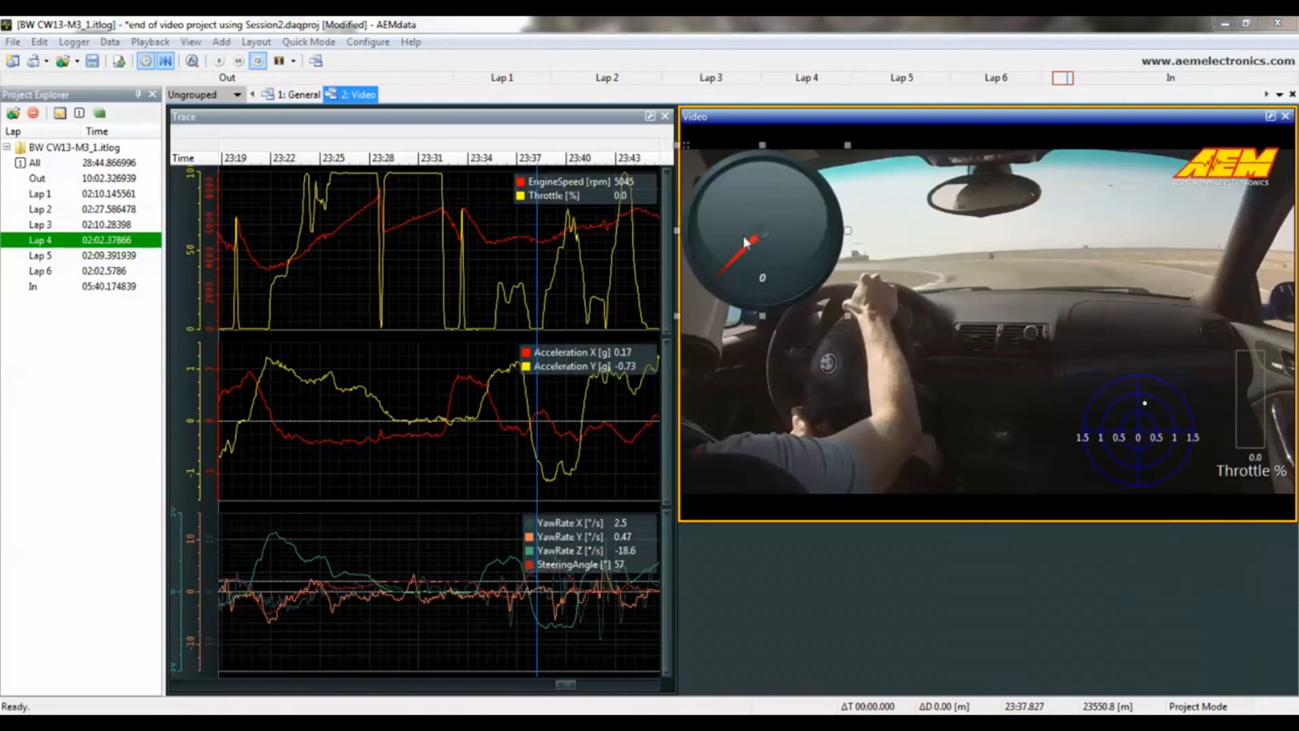
pyautogui.moveTo(785, 206); pyautogui.dragTo(1083, 246)
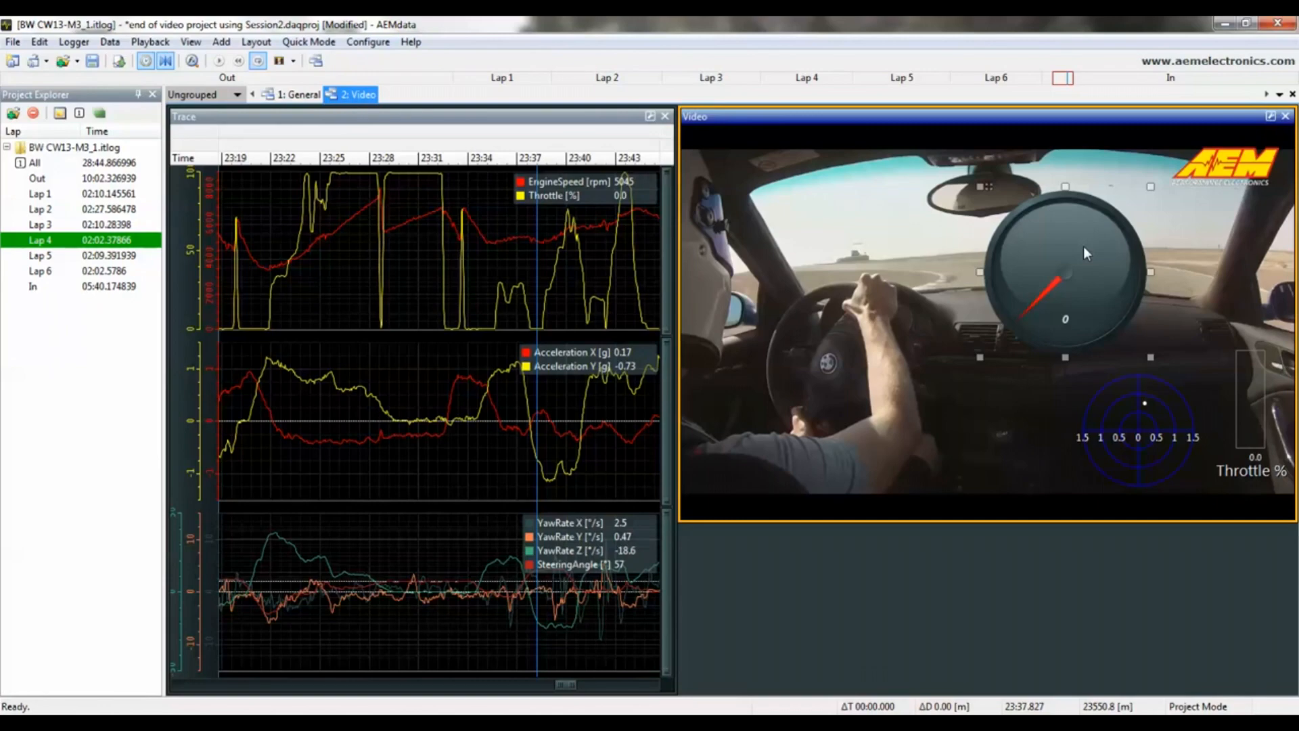
# Assign the EngineSpeed channel to the tachometer and set its inner label to RPM
pyautogui.doubleClick(1083, 246)
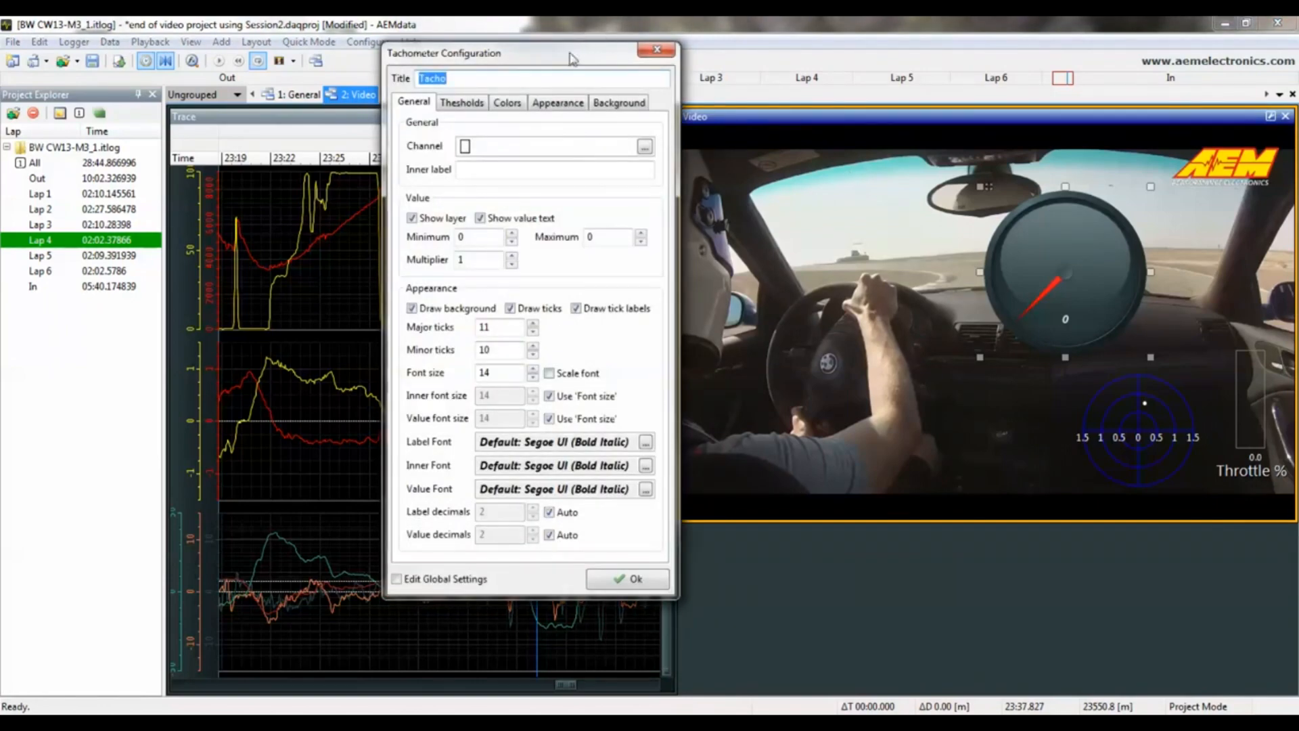
pyautogui.moveTo(570, 59); pyautogui.dragTo(479, 114)
pyautogui.click(554, 202)
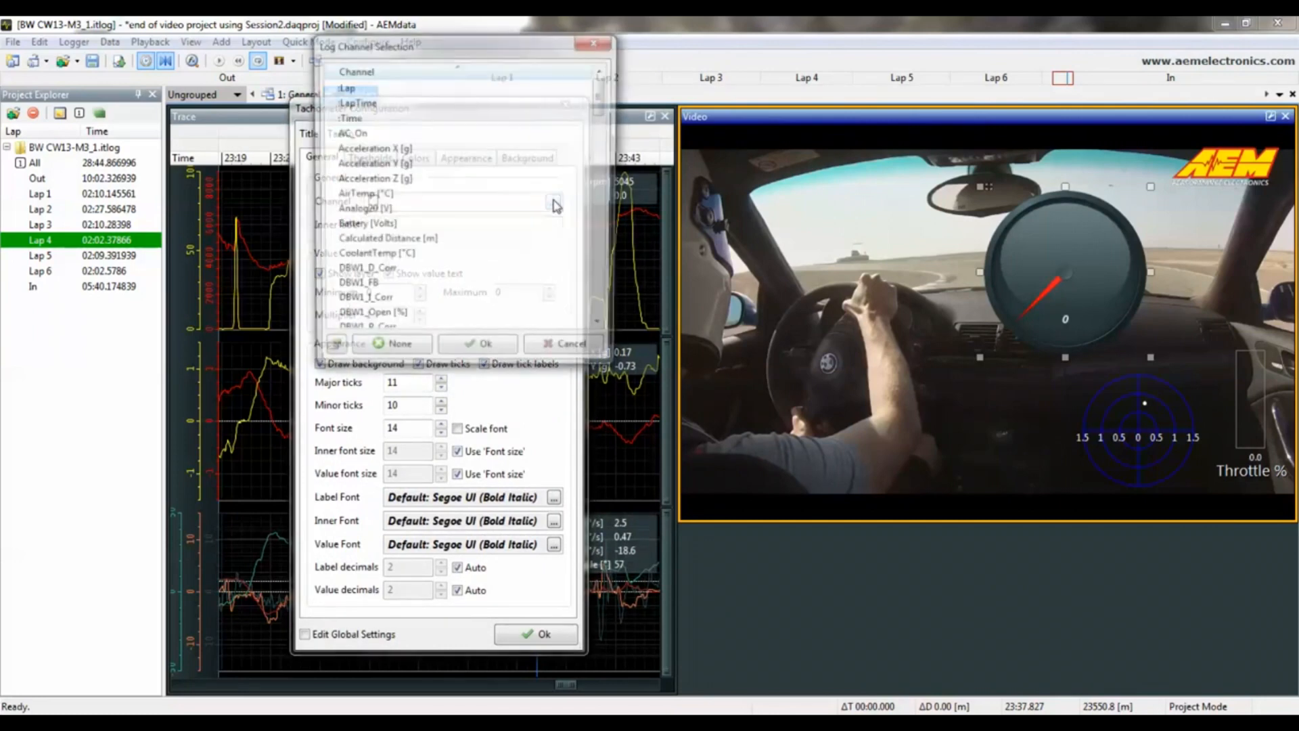
pyautogui.scroll(-3, 493, 214)
pyautogui.click(602, 330)
pyautogui.doubleClick(439, 258)
pyautogui.click(434, 228)
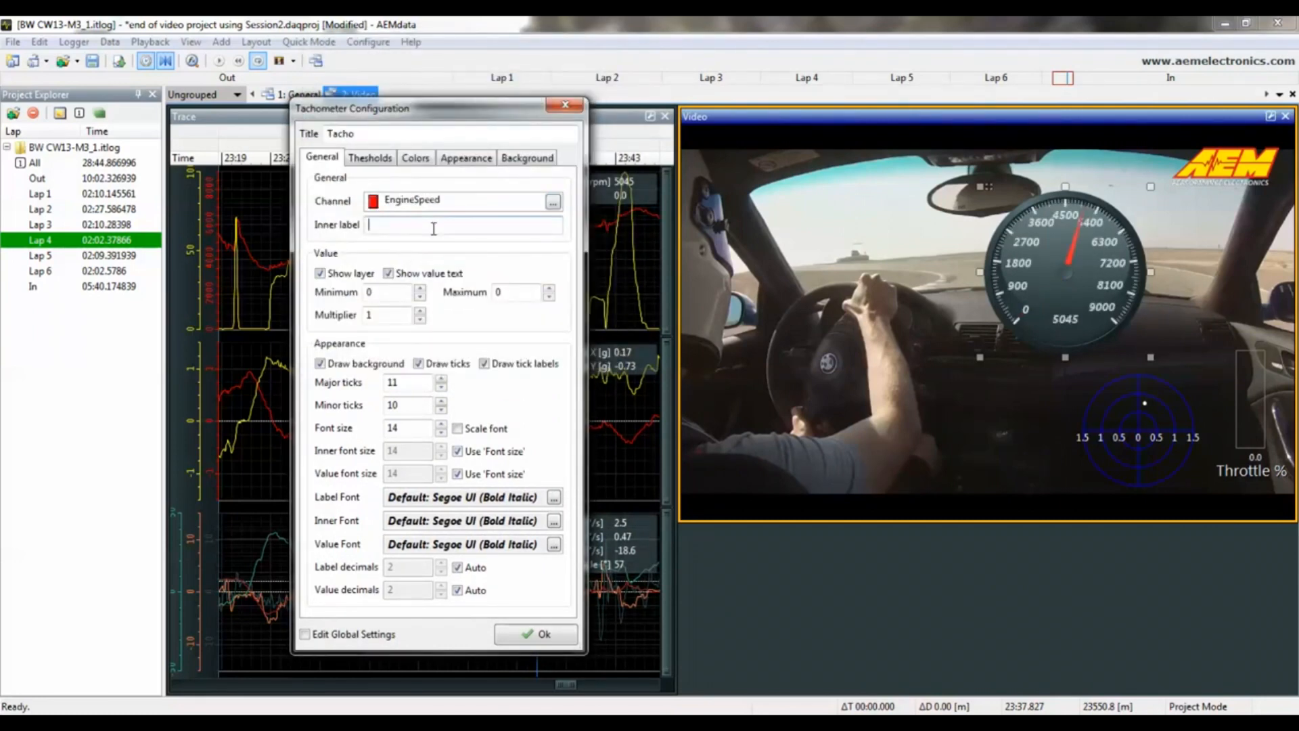
pyautogui.write('RPM')
# Set the tachometer's maximum to 9000 and its major ticks to 10
pyautogui.doubleClick(522, 292)
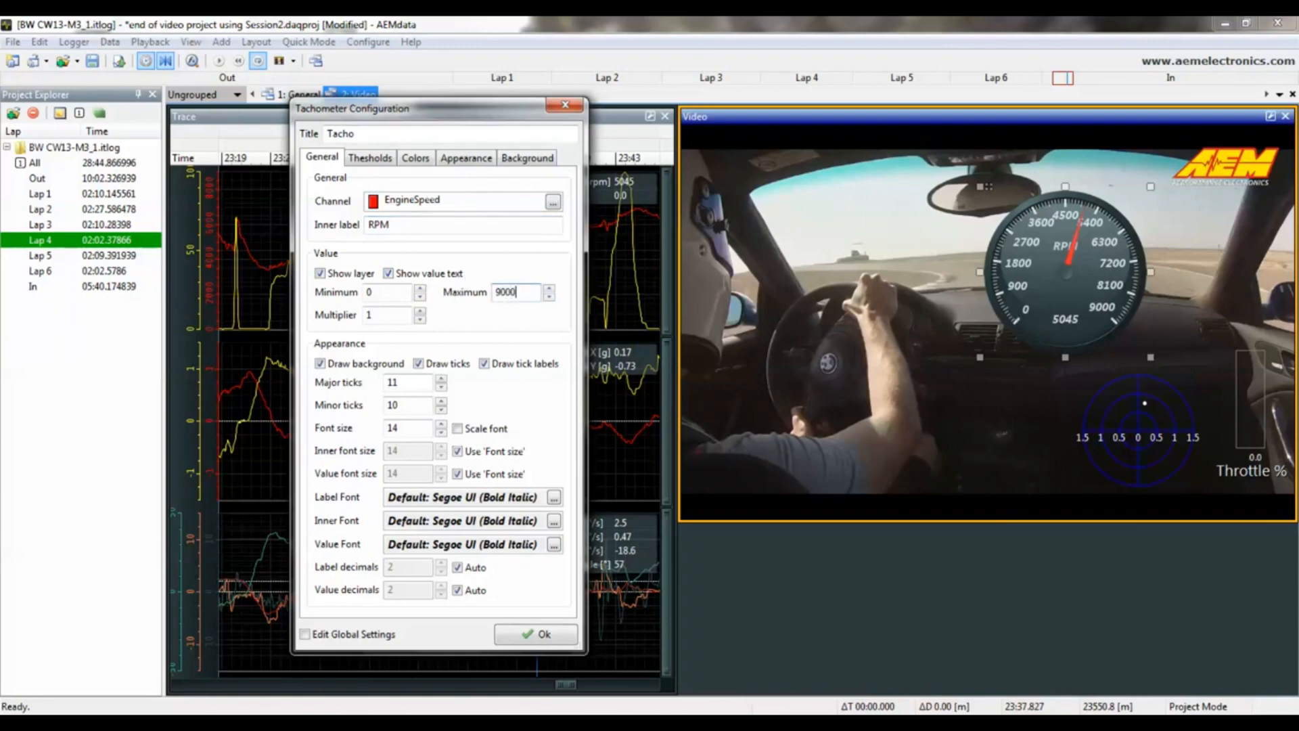
pyautogui.write('9000')
pyautogui.click(414, 382)
pyautogui.click(441, 388)
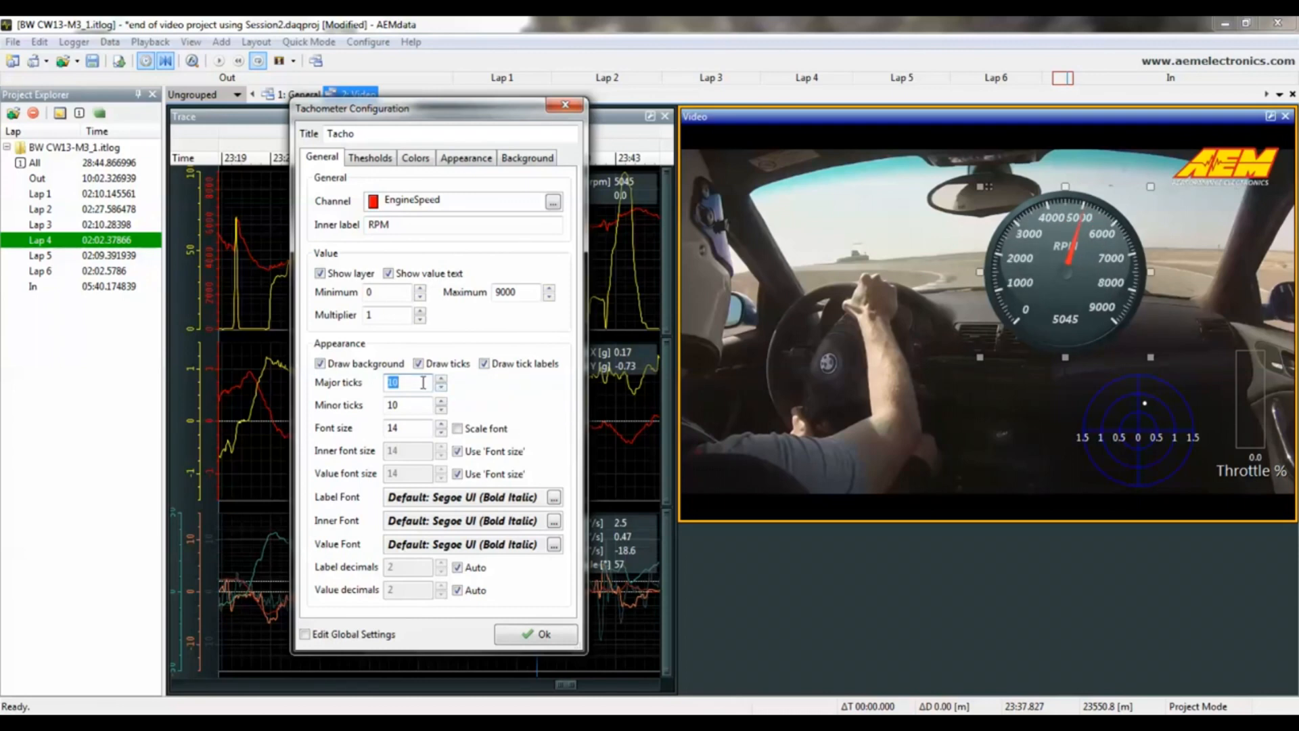
# Try the tachometer with only 5 major ticks and return it to 10
pyautogui.click(399, 287)
pyautogui.click(441, 387)
pyautogui.click(441, 387)
pyautogui.click(441, 387)
pyautogui.click(441, 387)
pyautogui.click(441, 387)
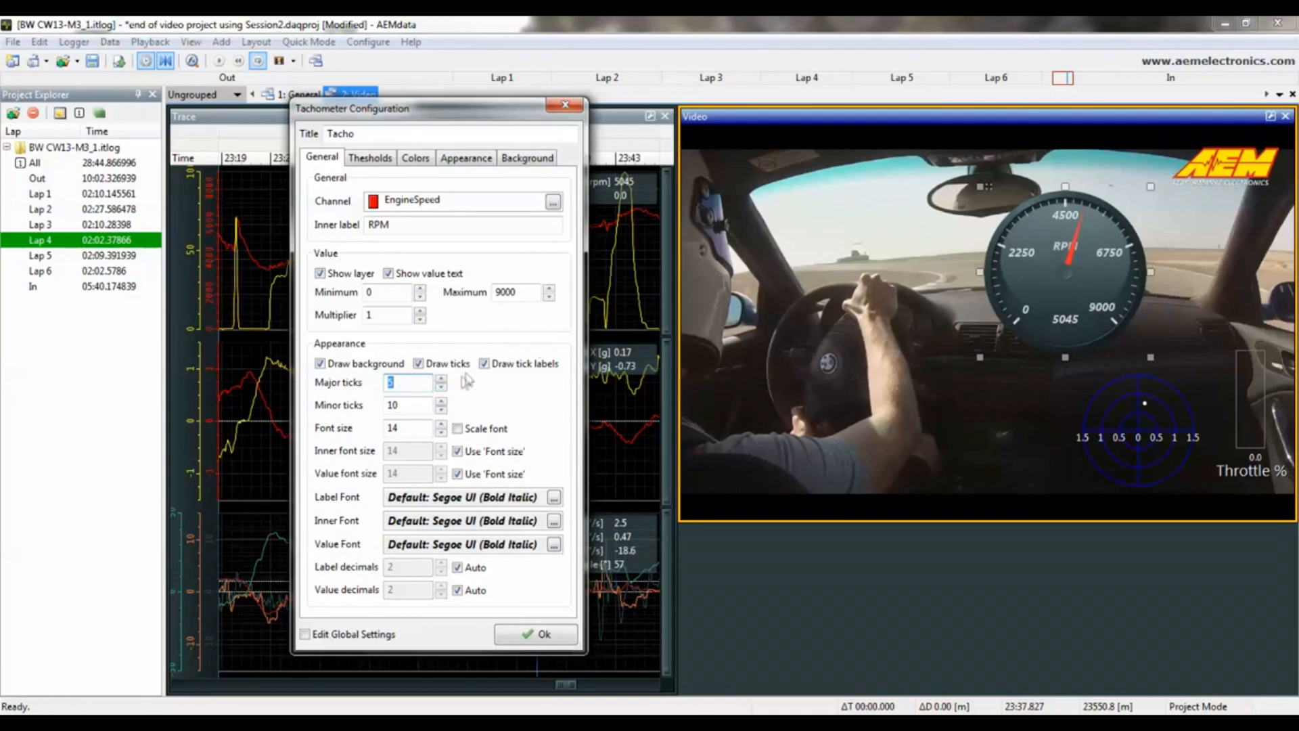
pyautogui.click(441, 380)
pyautogui.click(441, 380)
pyautogui.click(441, 380)
pyautogui.click(442, 381)
pyautogui.click(441, 380)
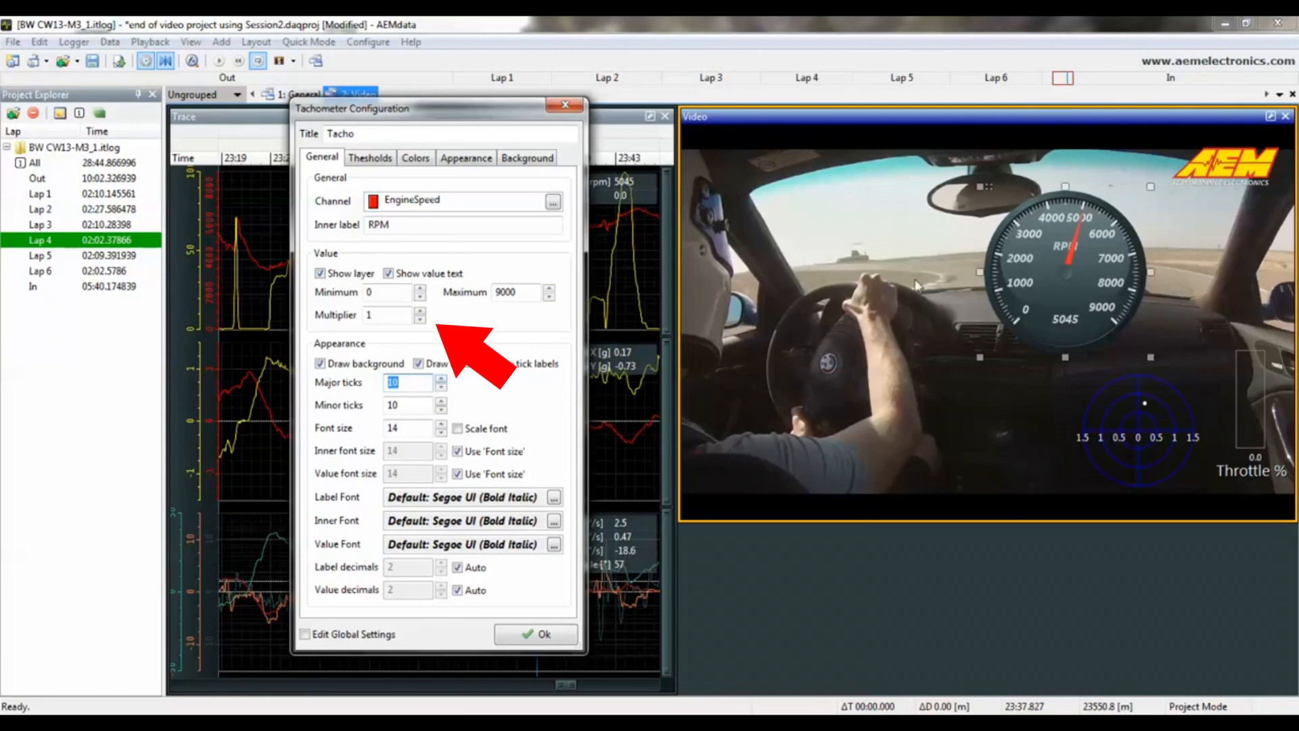
# Set the tachometer's multiplier to 0.001 so the dial is labelled in thousands of RPM
pyautogui.doubleClick(379, 315)
pyautogui.write('0.01')
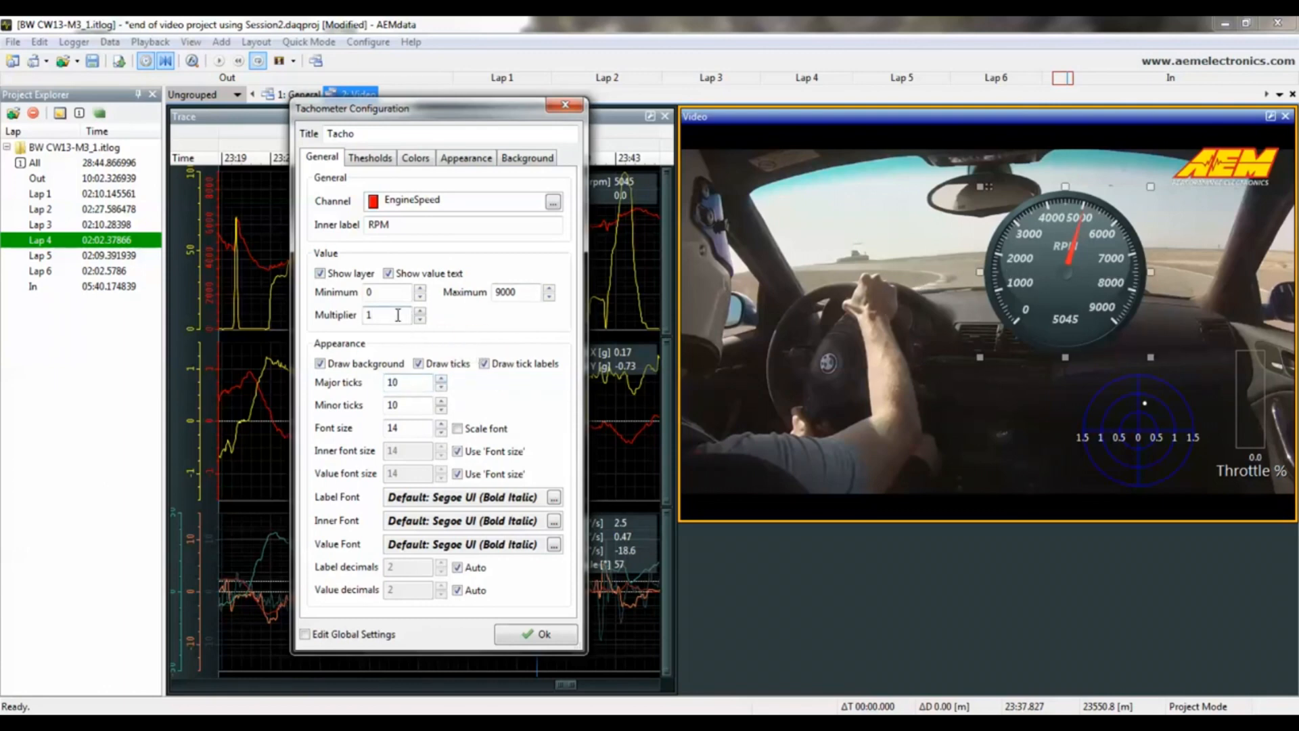
pyautogui.click(379, 315)
pyautogui.write('0')
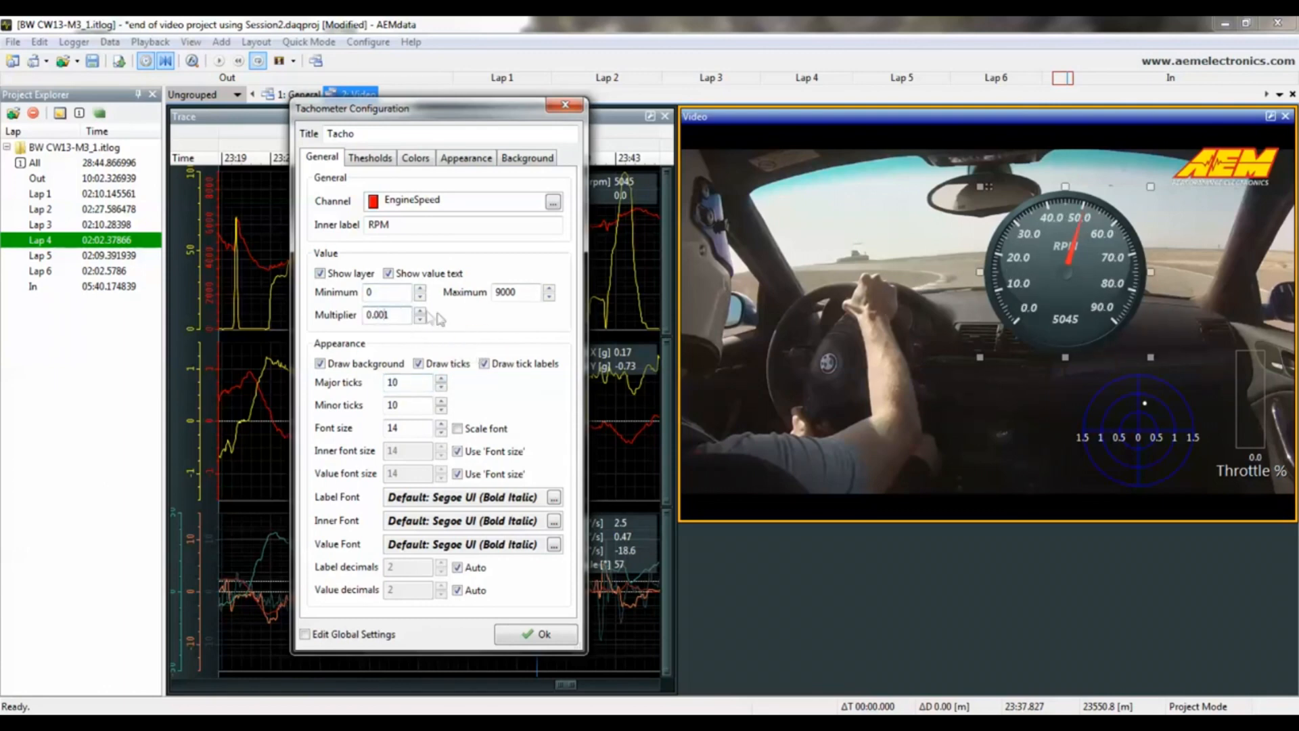
pyautogui.click(401, 291)
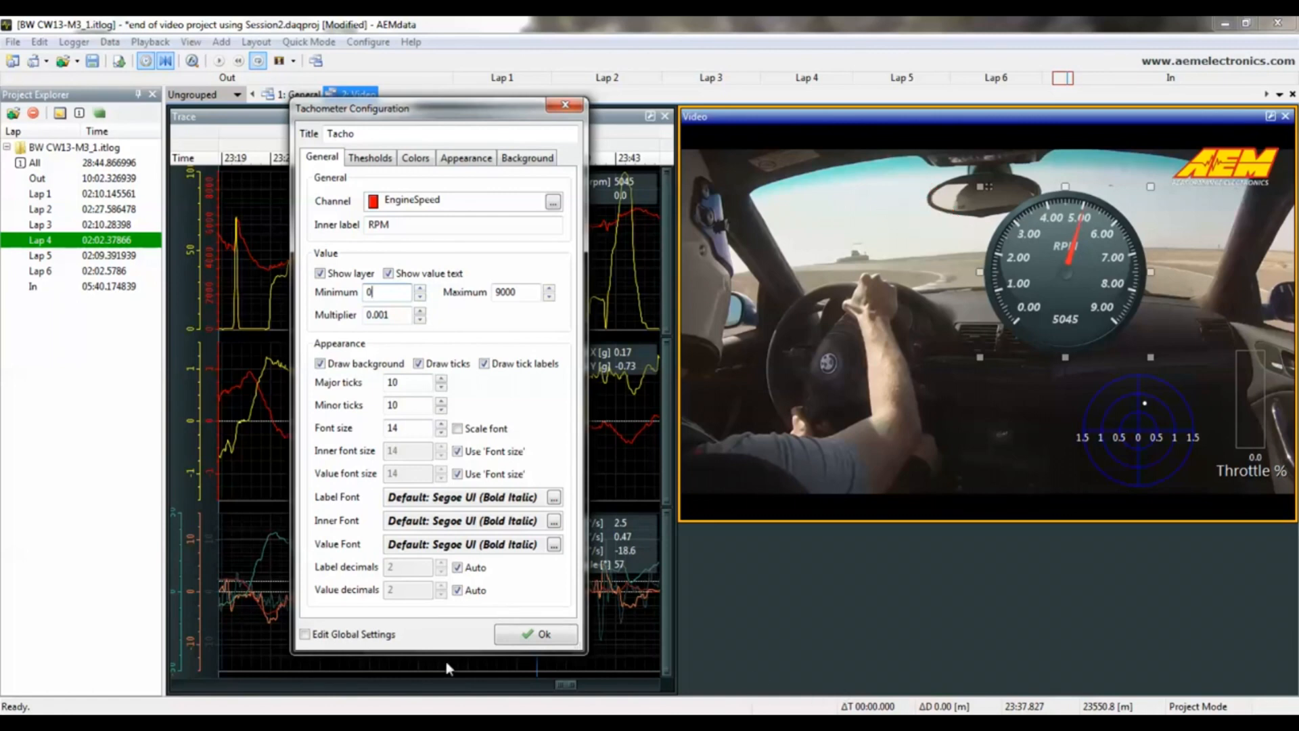
# Turn off automatic label and value decimals for the tachometer and set the value decimals to 0
pyautogui.click(461, 591)
pyautogui.click(460, 568)
pyautogui.click(441, 571)
pyautogui.click(441, 572)
pyautogui.doubleClick(441, 595)
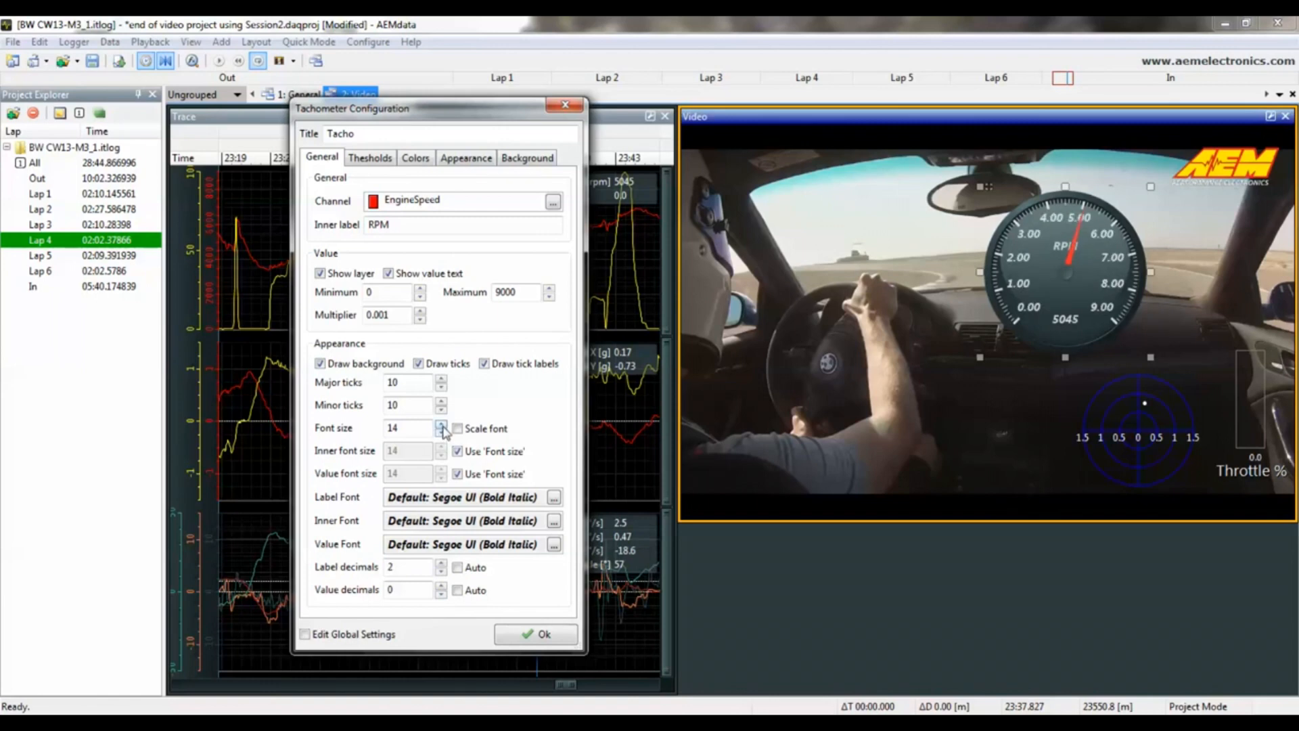
# Set the tachometer's font size to 20 and label decimals to 0, and hide its value text
pyautogui.click(441, 424)
pyautogui.click(441, 425)
pyautogui.click(441, 572)
pyautogui.click(441, 572)
pyautogui.click(441, 424)
pyautogui.click(441, 424)
pyautogui.click(441, 424)
pyautogui.click(441, 424)
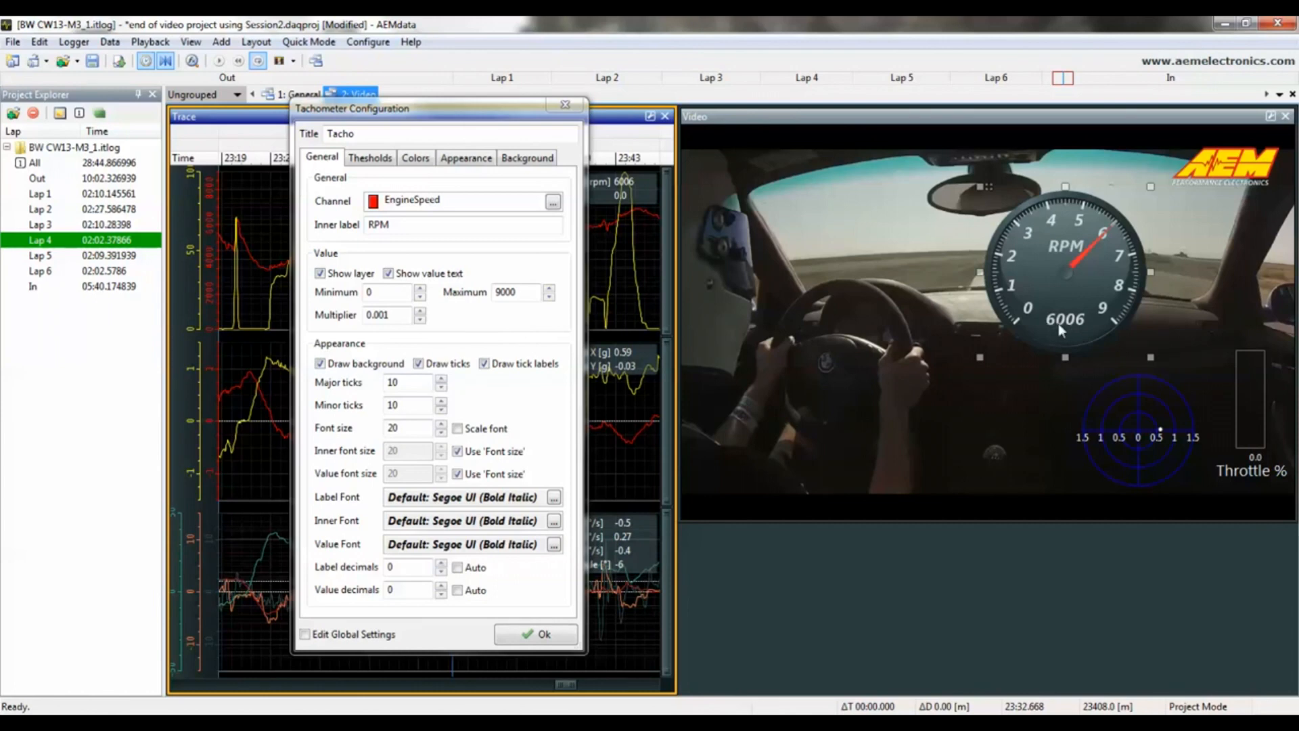
pyautogui.click(409, 274)
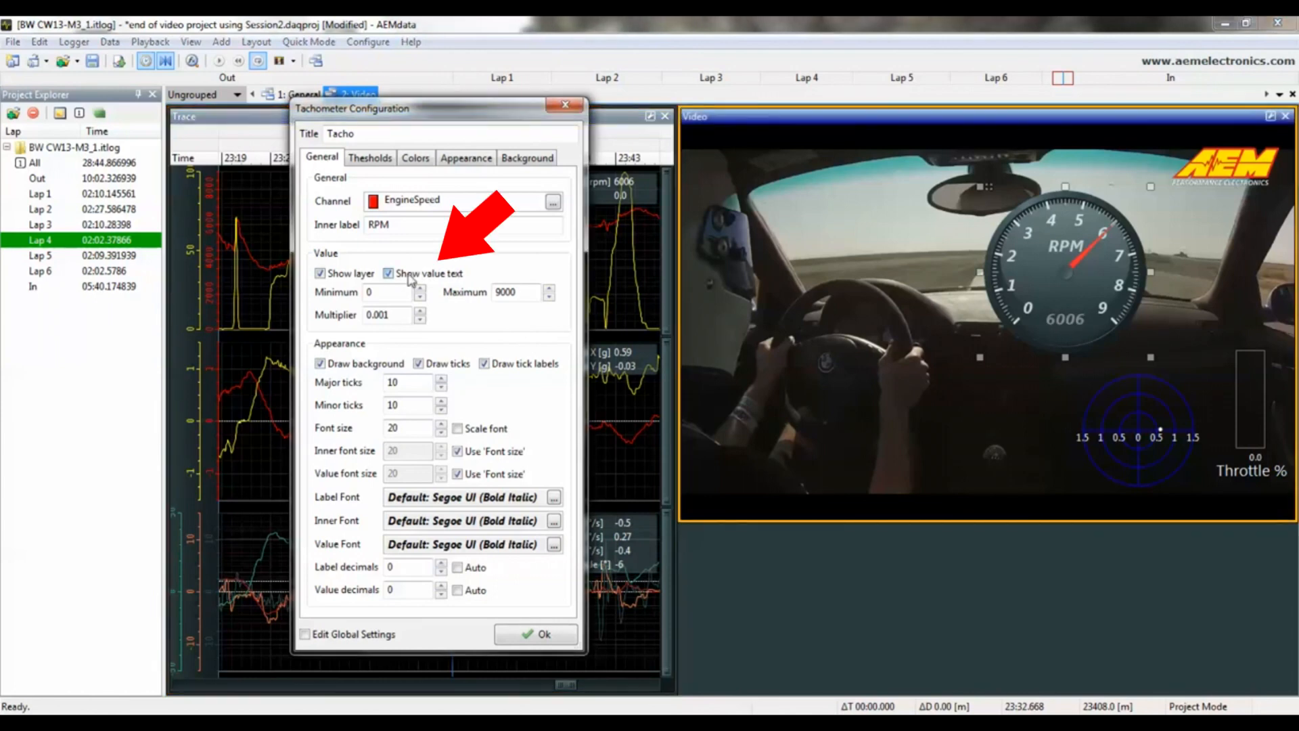
# Shrink the tachometer, radar and throttle bar, and group them with the throttle label in the lower-right corner of the video picture
pyautogui.moveTo(980, 186); pyautogui.dragTo(1159, 205)
pyautogui.moveTo(1252, 456); pyautogui.dragTo(1246, 466)
pyautogui.moveTo(1252, 344); pyautogui.dragTo(1251, 382)
pyautogui.moveTo(1251, 426); pyautogui.dragTo(1252, 445)
pyautogui.moveTo(1075, 368); pyautogui.dragTo(1100, 389)
pyautogui.moveTo(1146, 431); pyautogui.dragTo(1153, 435)
pyautogui.moveTo(1191, 262); pyautogui.dragTo(1188, 325)
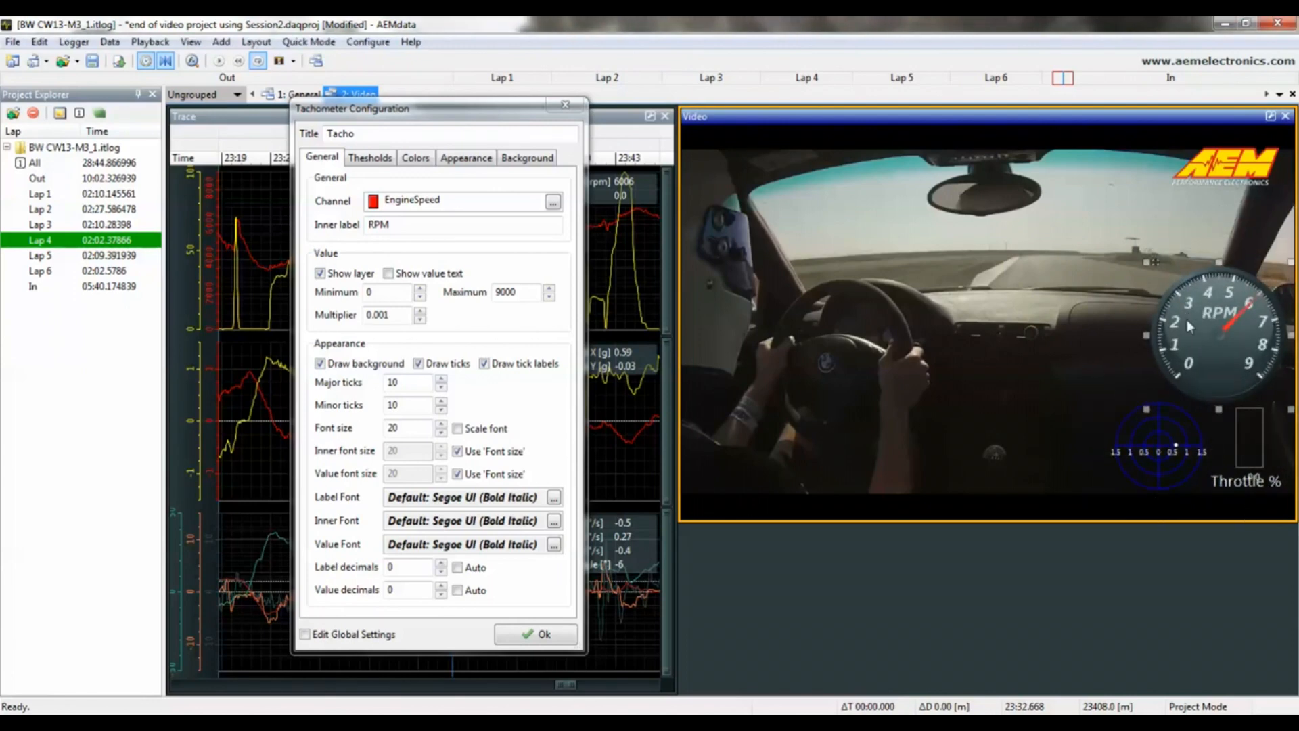
# Add a solid yellow tachometer threshold from 8000 to 8250
pyautogui.click(378, 165)
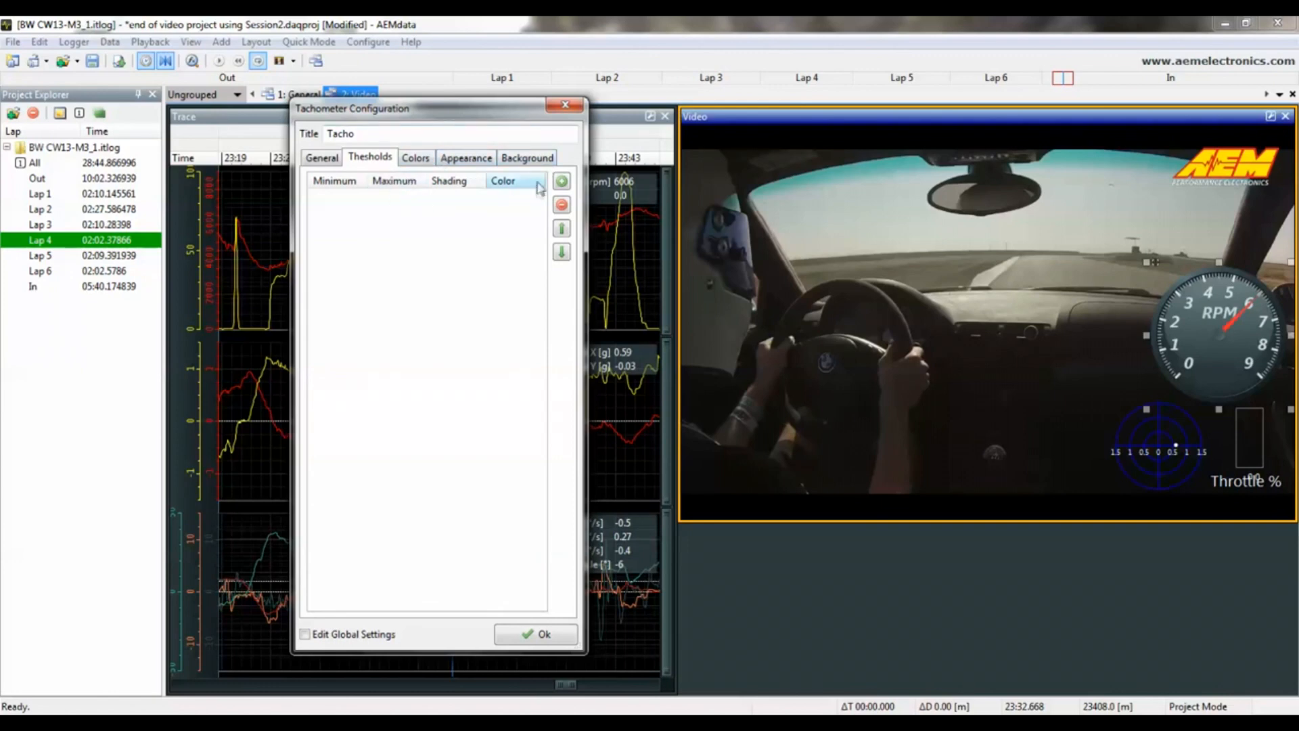
pyautogui.click(560, 182)
pyautogui.click(332, 197)
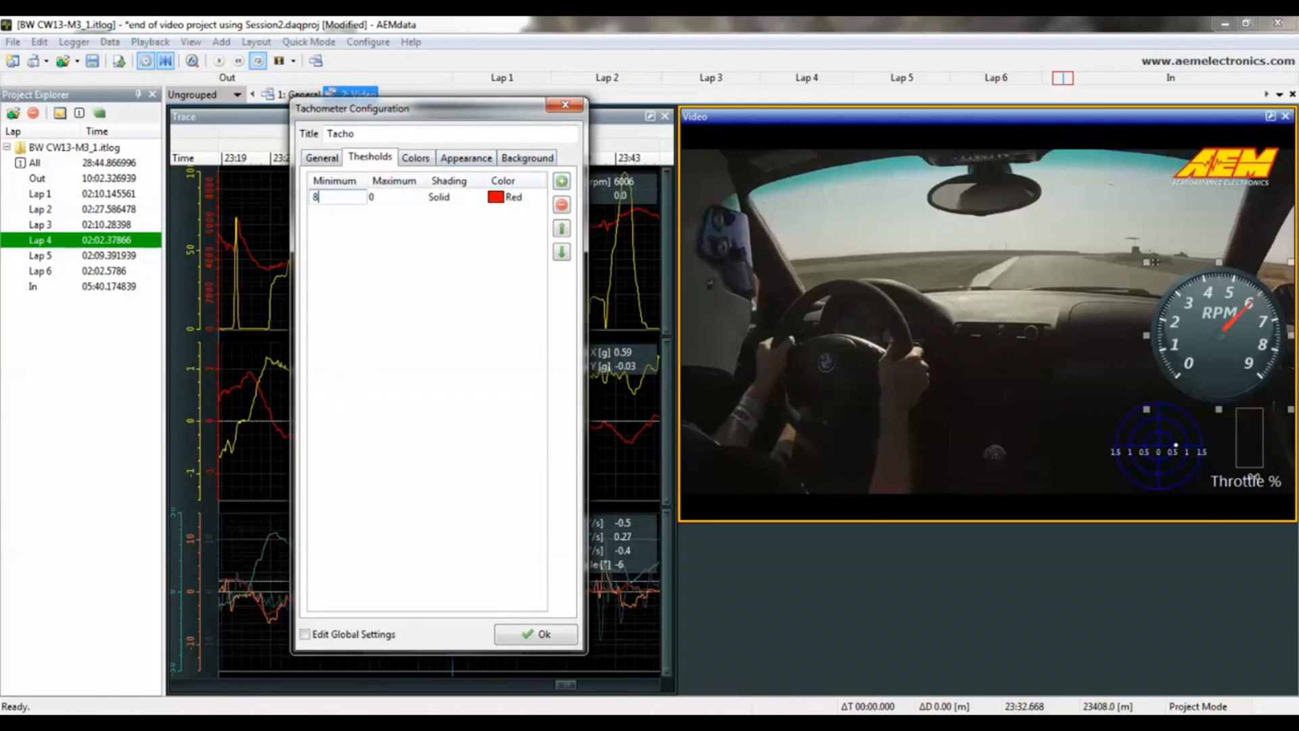
pyautogui.click(381, 201)
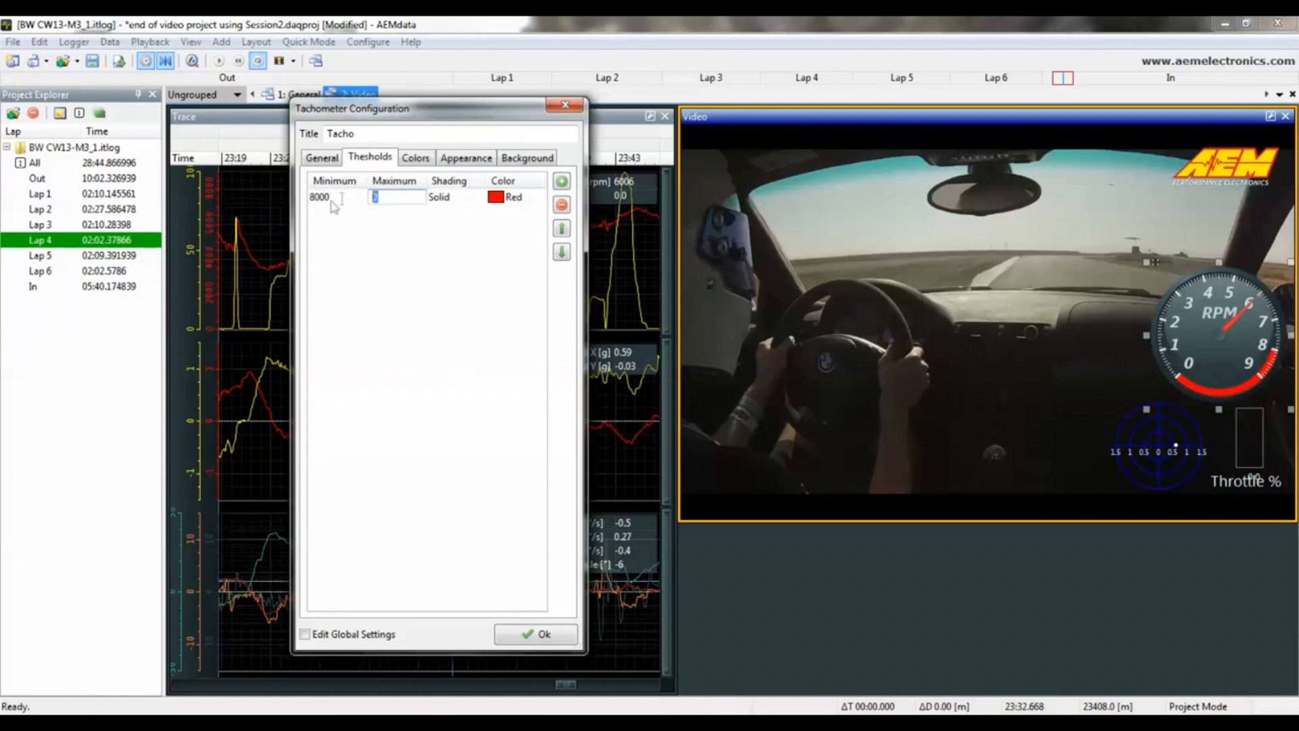
pyautogui.click(512, 197)
pyautogui.click(539, 199)
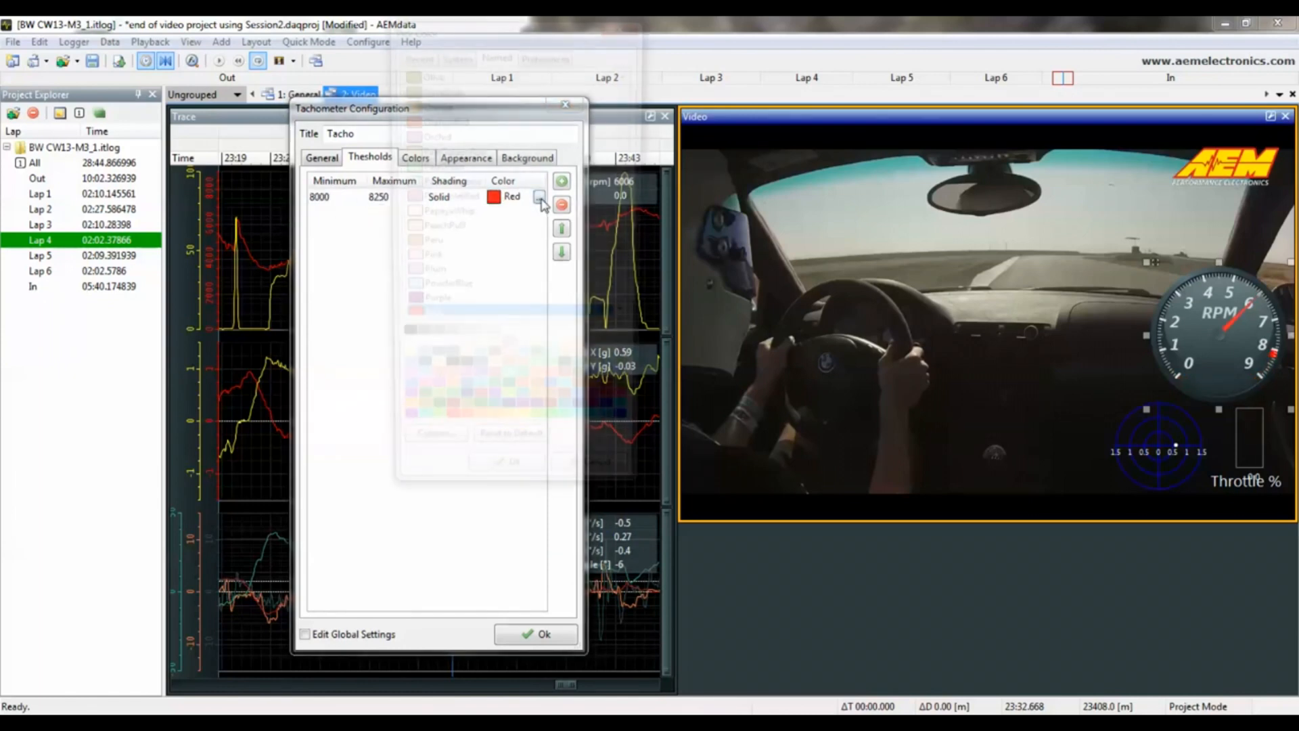
pyautogui.doubleClick(522, 431)
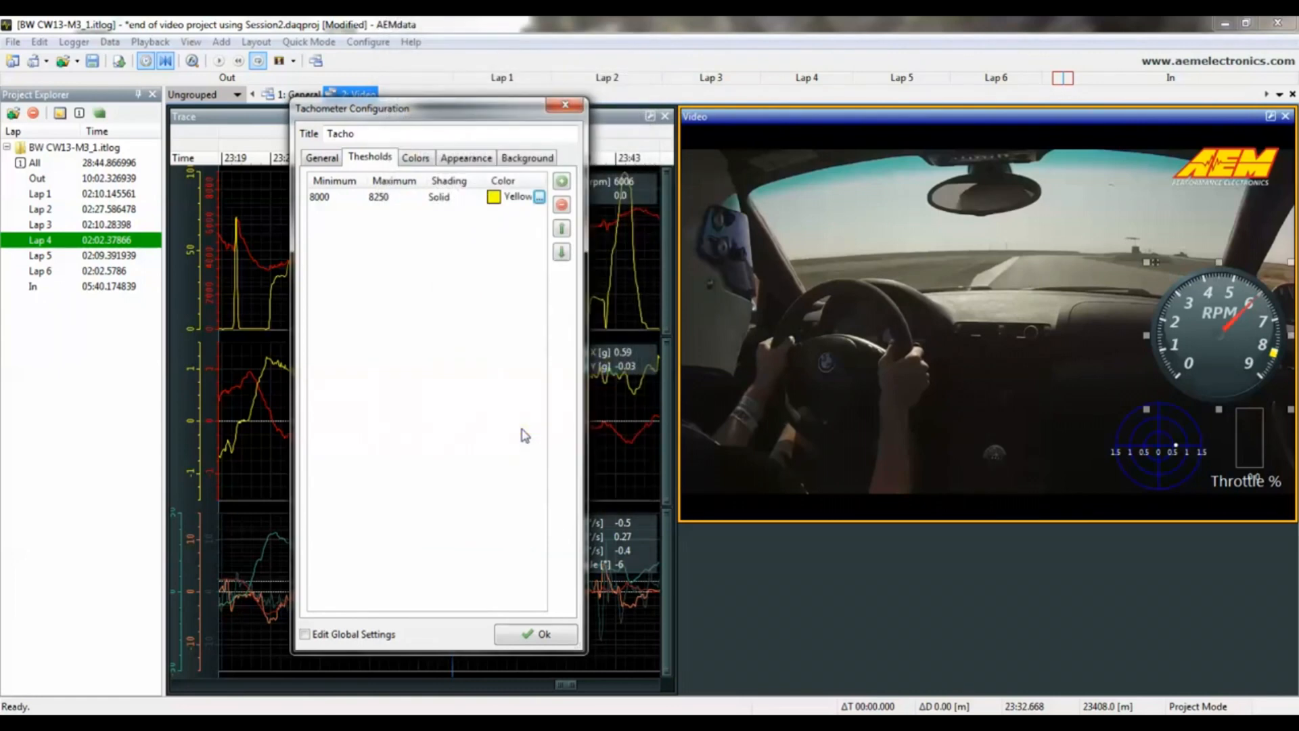
# Add a second solid tachometer threshold in red from 8250 to 9000
pyautogui.click(561, 181)
pyautogui.click(339, 198)
pyautogui.write('8250')
pyautogui.click(381, 197)
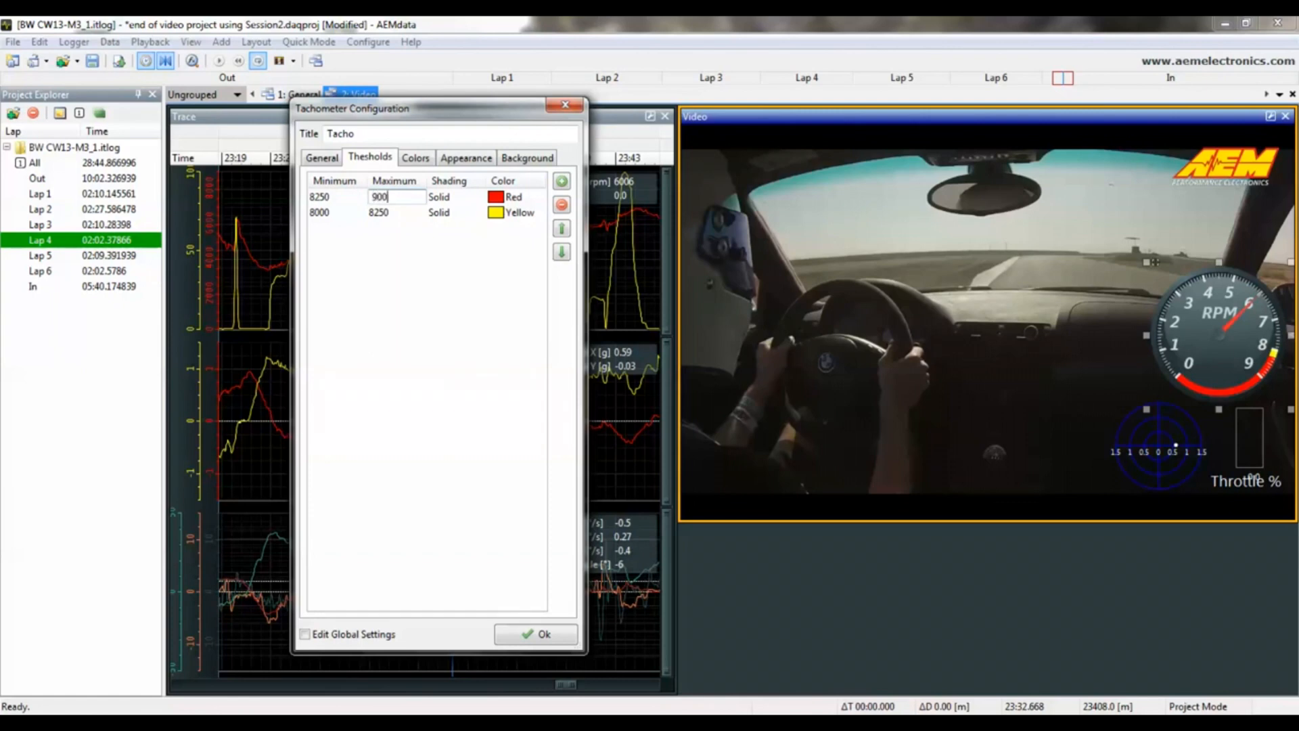
pyautogui.write('9000')
pyautogui.click(440, 213)
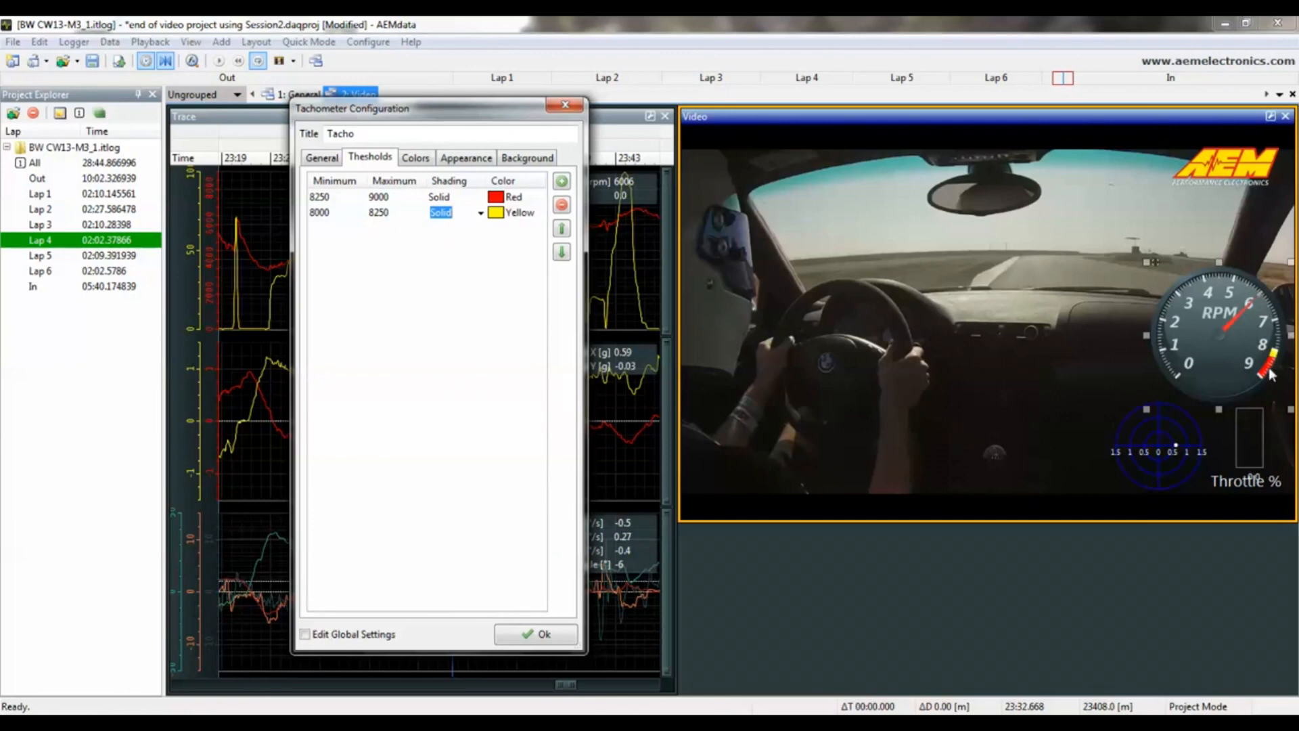
# Turn off the tachometer's drawn background and nudge the gauge toward the right edge of the video picture
pyautogui.click(416, 159)
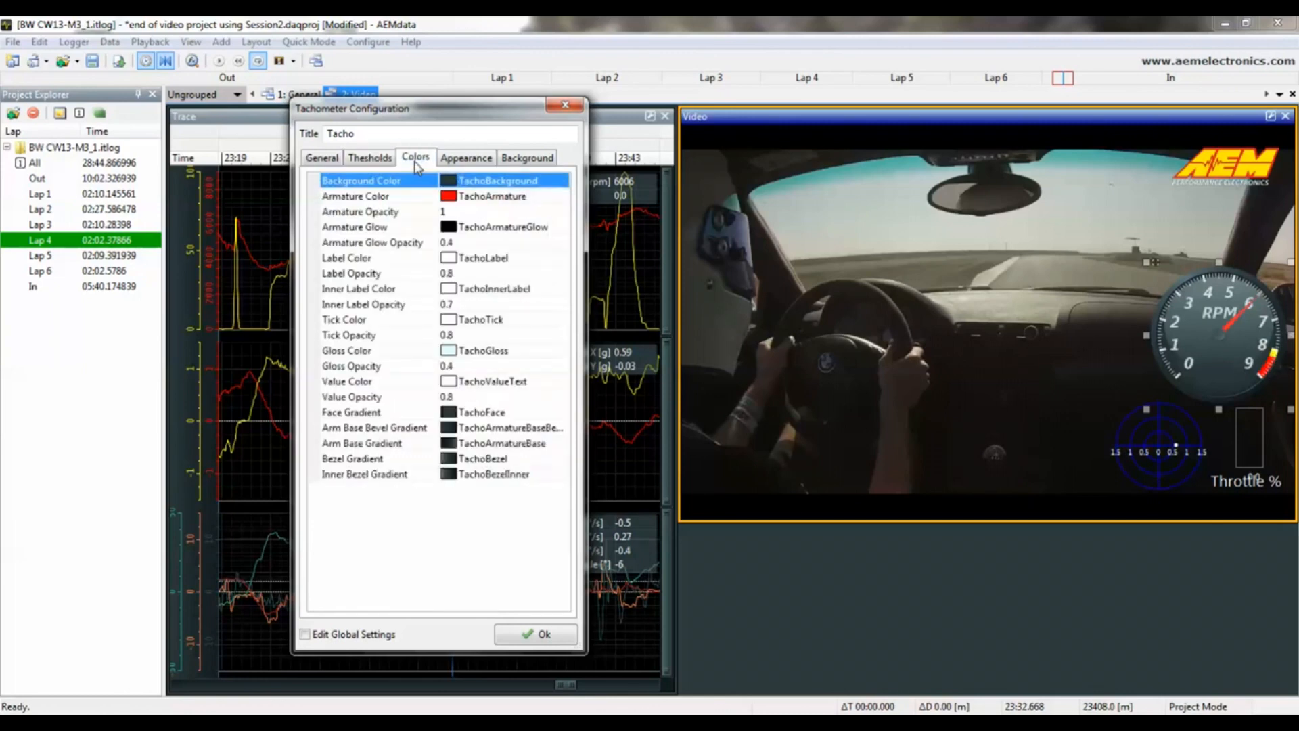
pyautogui.click(527, 158)
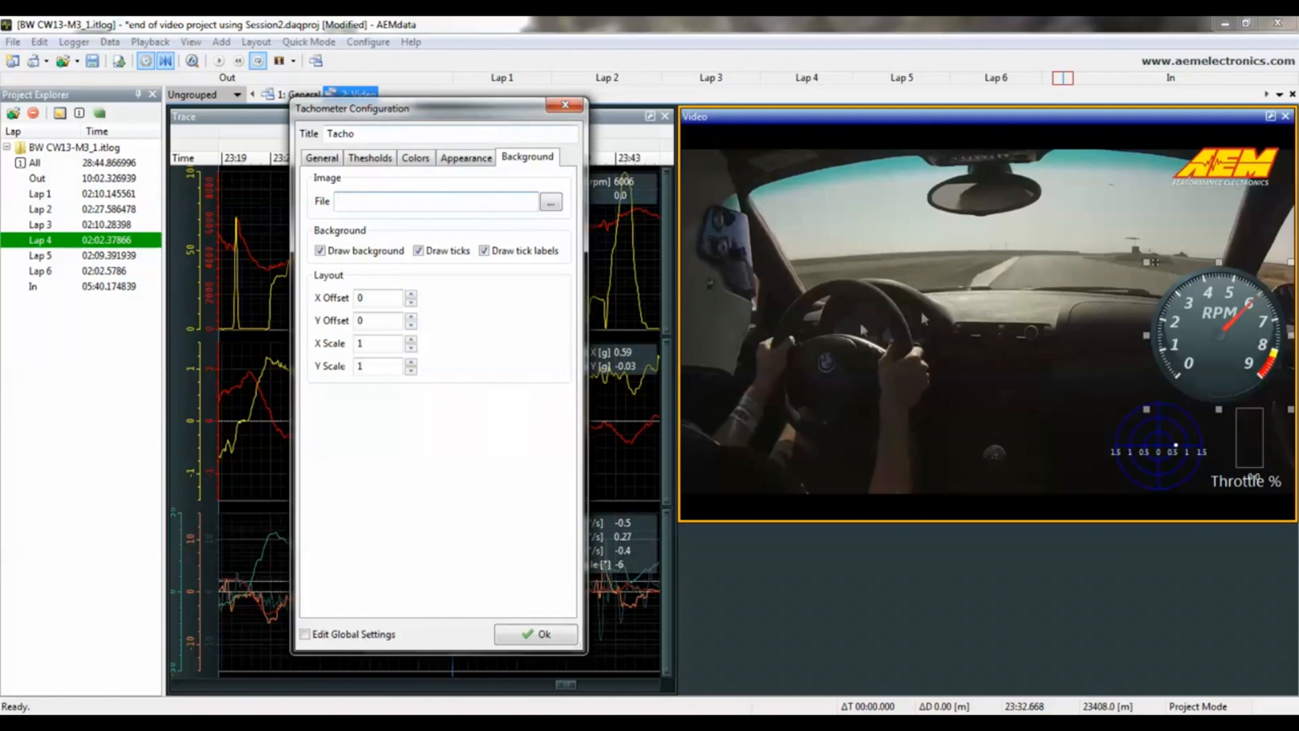
pyautogui.click(378, 256)
pyautogui.moveTo(1221, 352); pyautogui.dragTo(1236, 358)
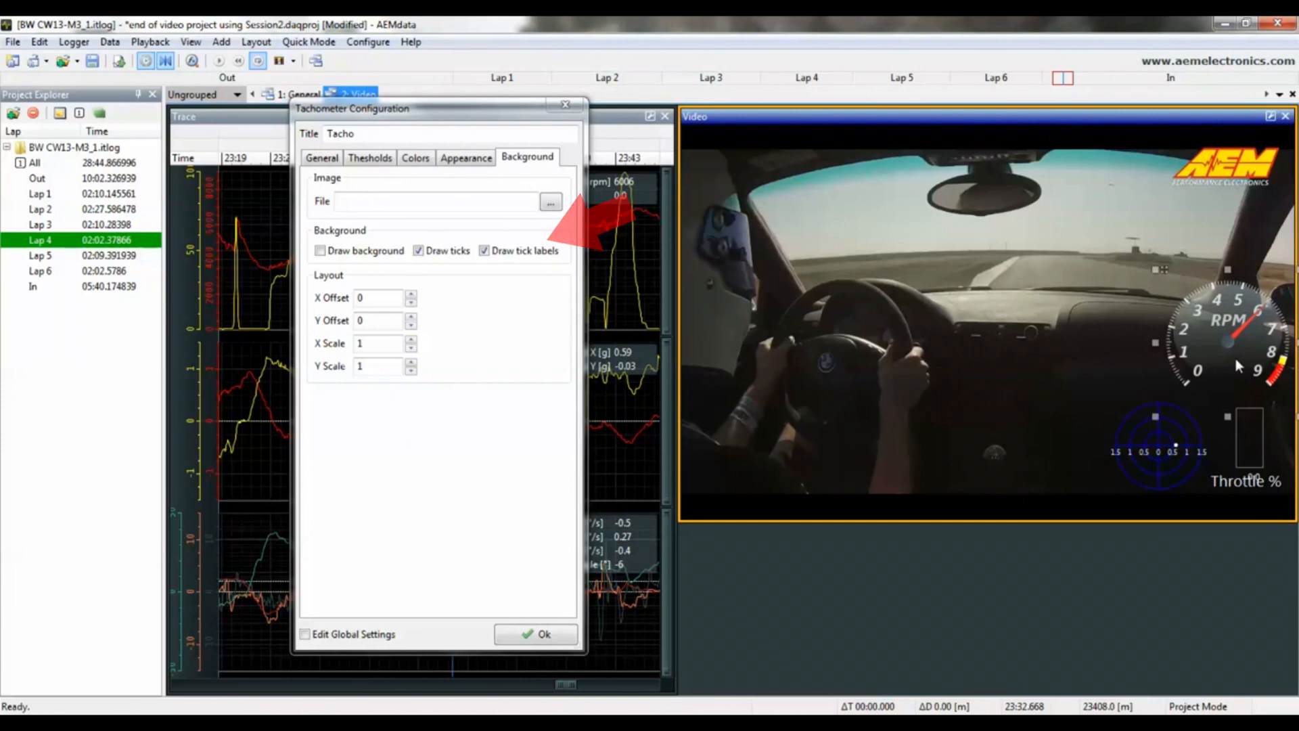
# Try the tachometer without its tick labels and switch them back on
pyautogui.click(507, 250)
pyautogui.click(484, 251)
pyautogui.click(507, 252)
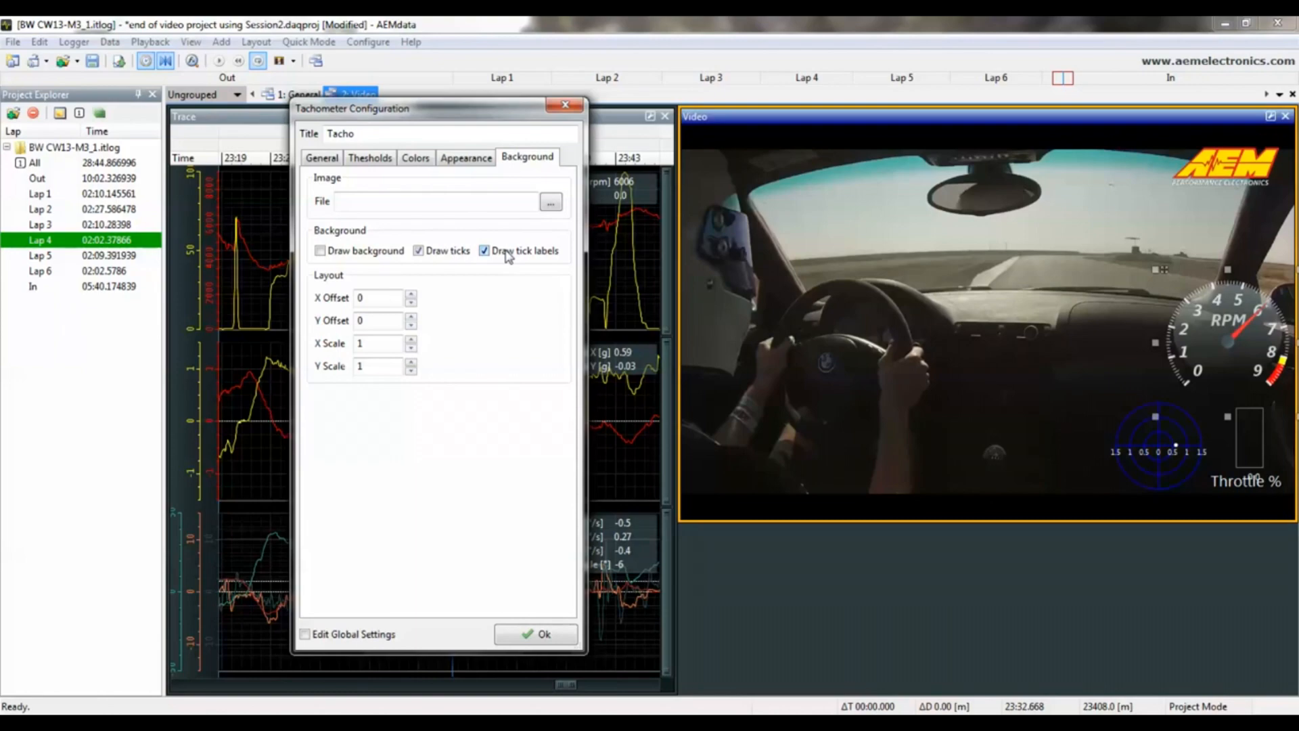
# Accept the tachometer configuration and add a Track gauge to the video
pyautogui.click(324, 158)
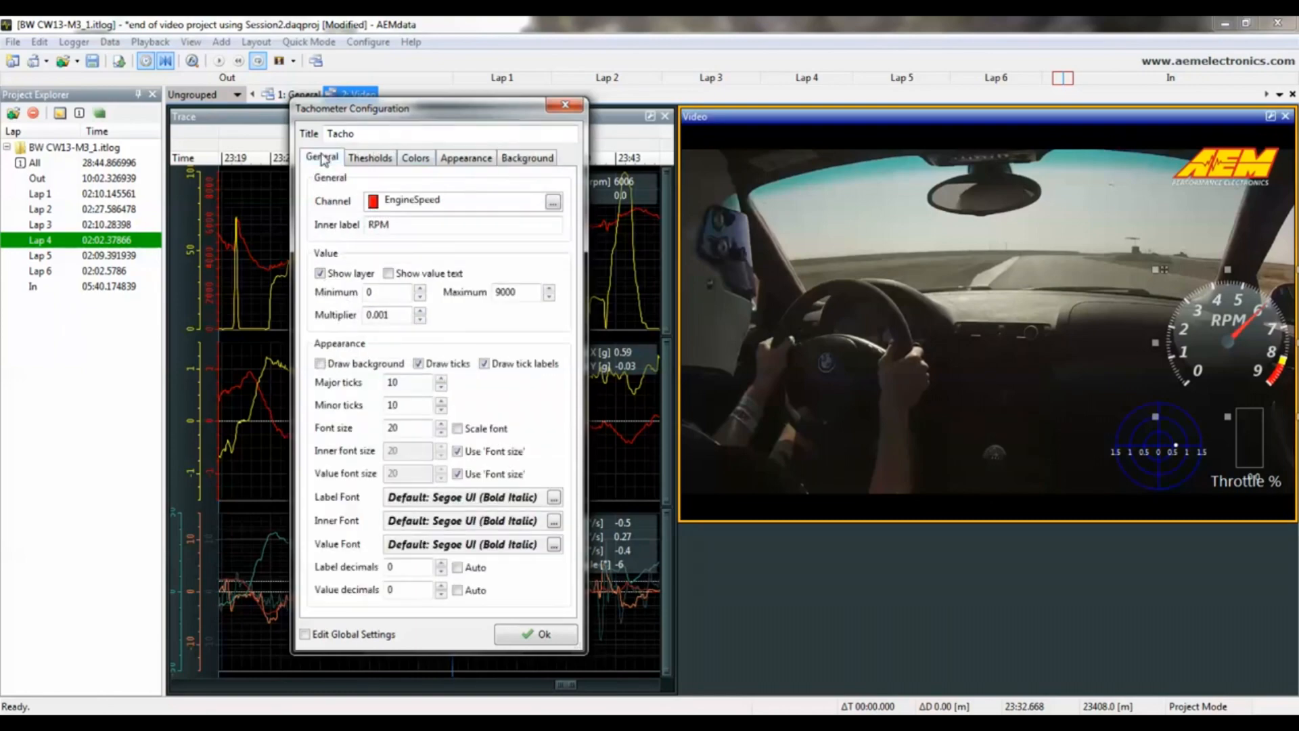
pyautogui.click(551, 635)
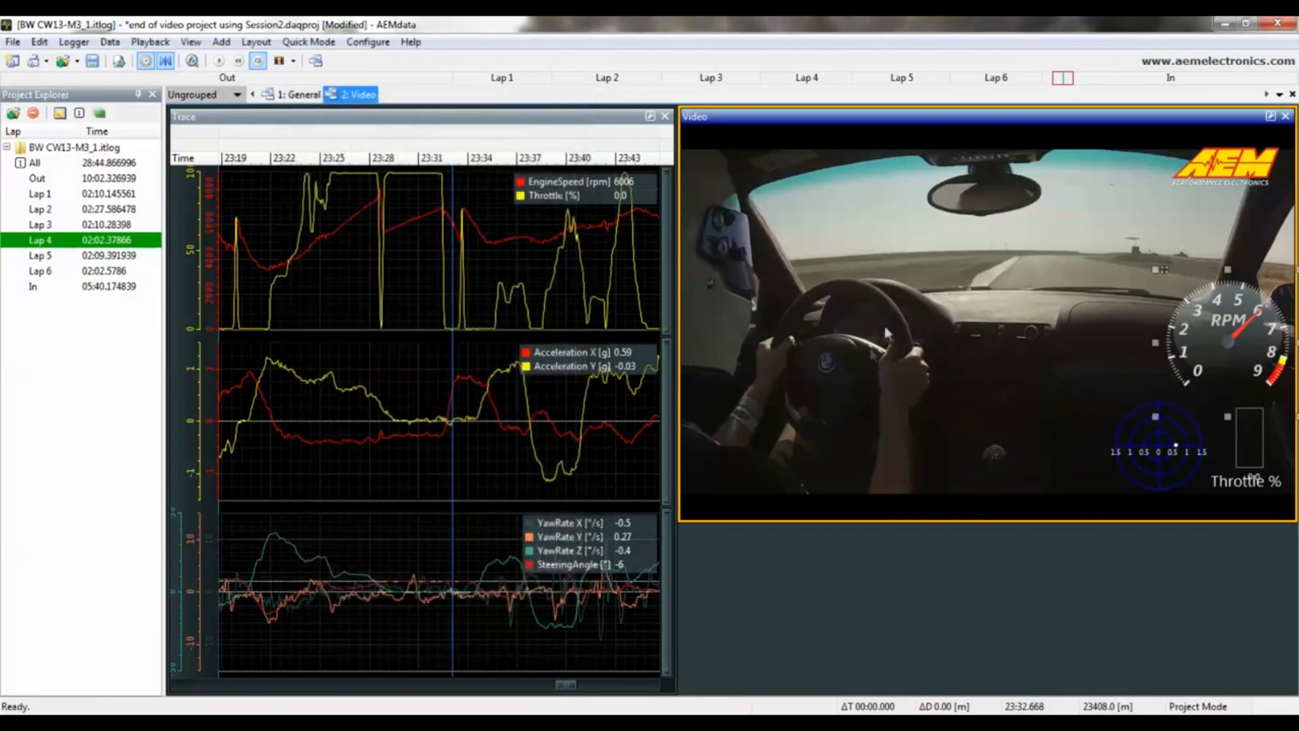
pyautogui.rightClick(962, 288)
pyautogui.moveTo(1035, 350)
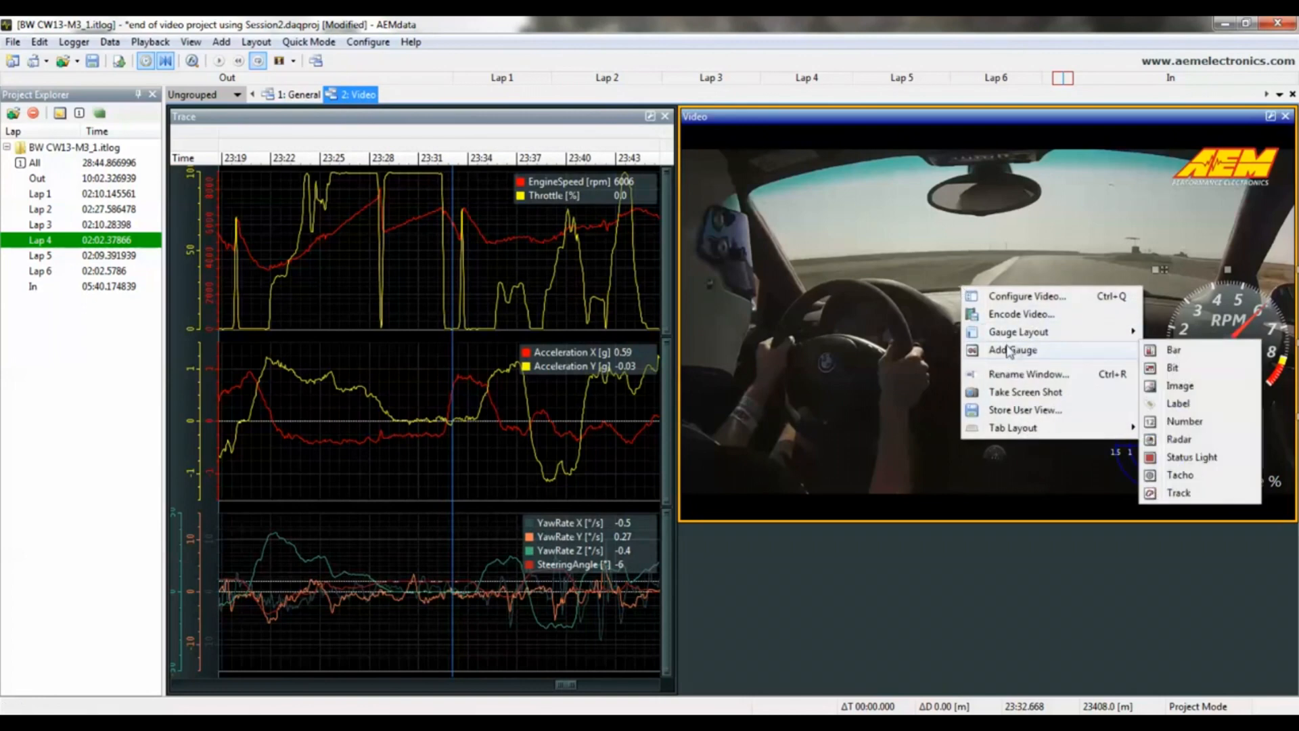
pyautogui.click(1180, 494)
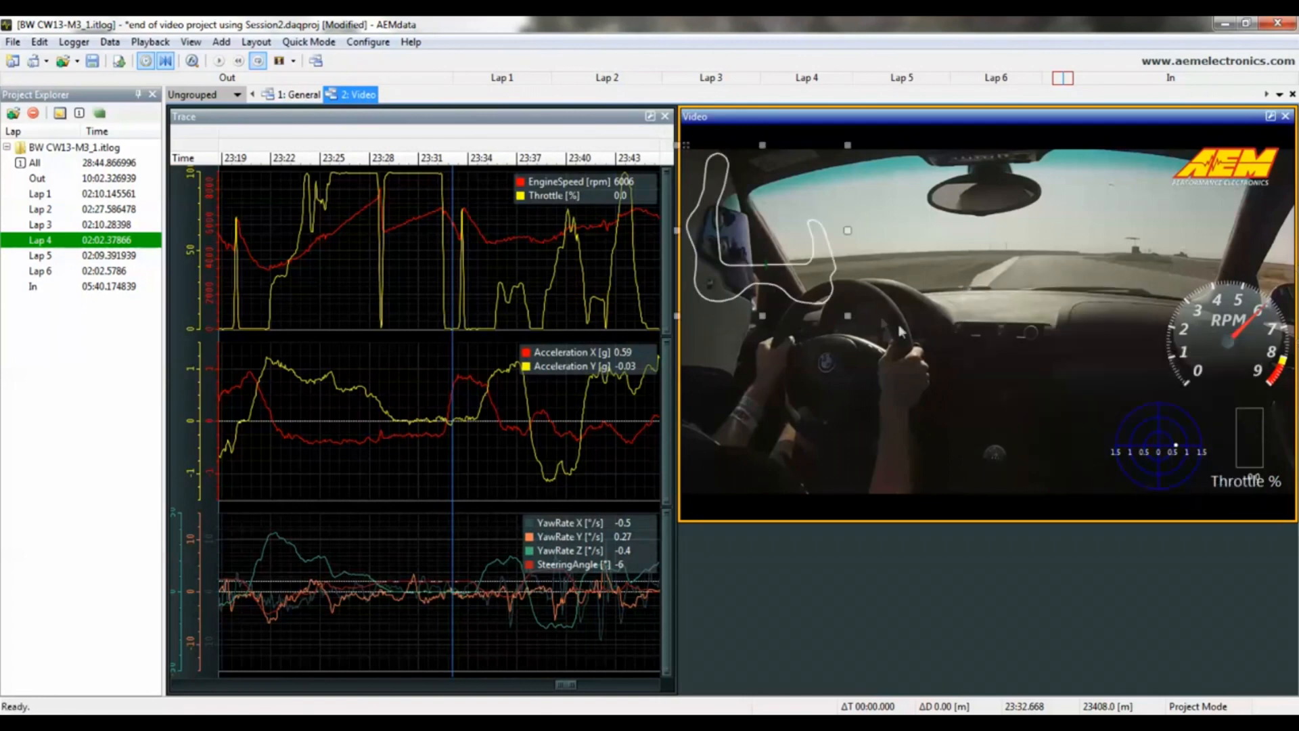
# Shrink the Track gauge and place it between the AEM logo and the RPM tachometer
pyautogui.moveTo(762, 271); pyautogui.dragTo(979, 197)
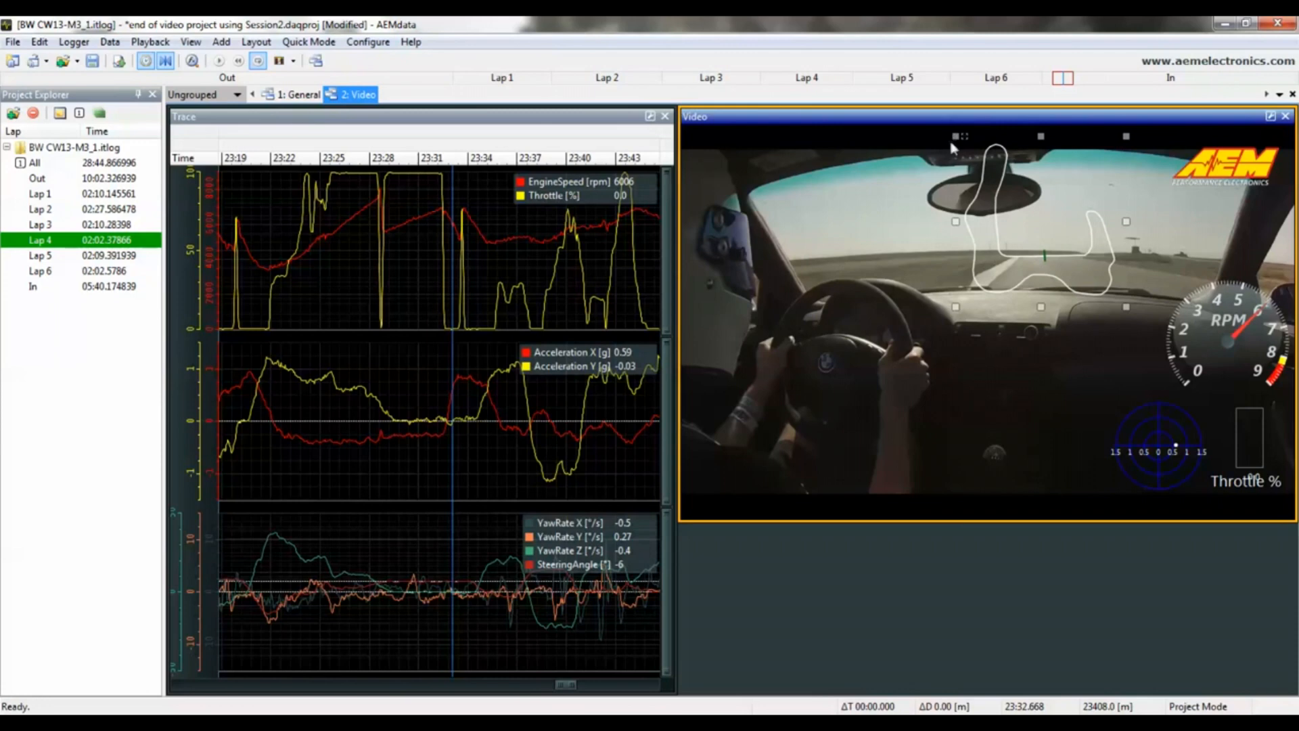
pyautogui.moveTo(954, 136); pyautogui.dragTo(1011, 187)
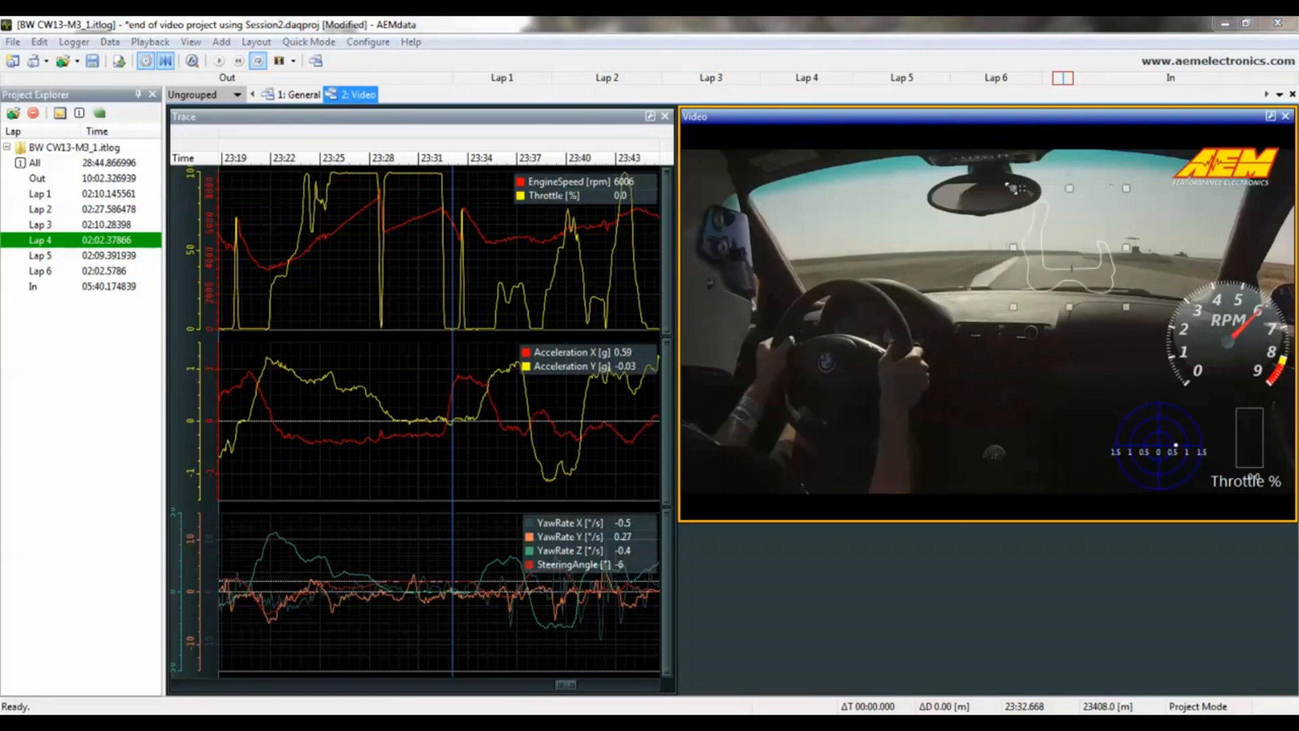
pyautogui.moveTo(1045, 250); pyautogui.dragTo(1161, 189)
pyautogui.moveTo(1180, 240); pyautogui.dragTo(1205, 230)
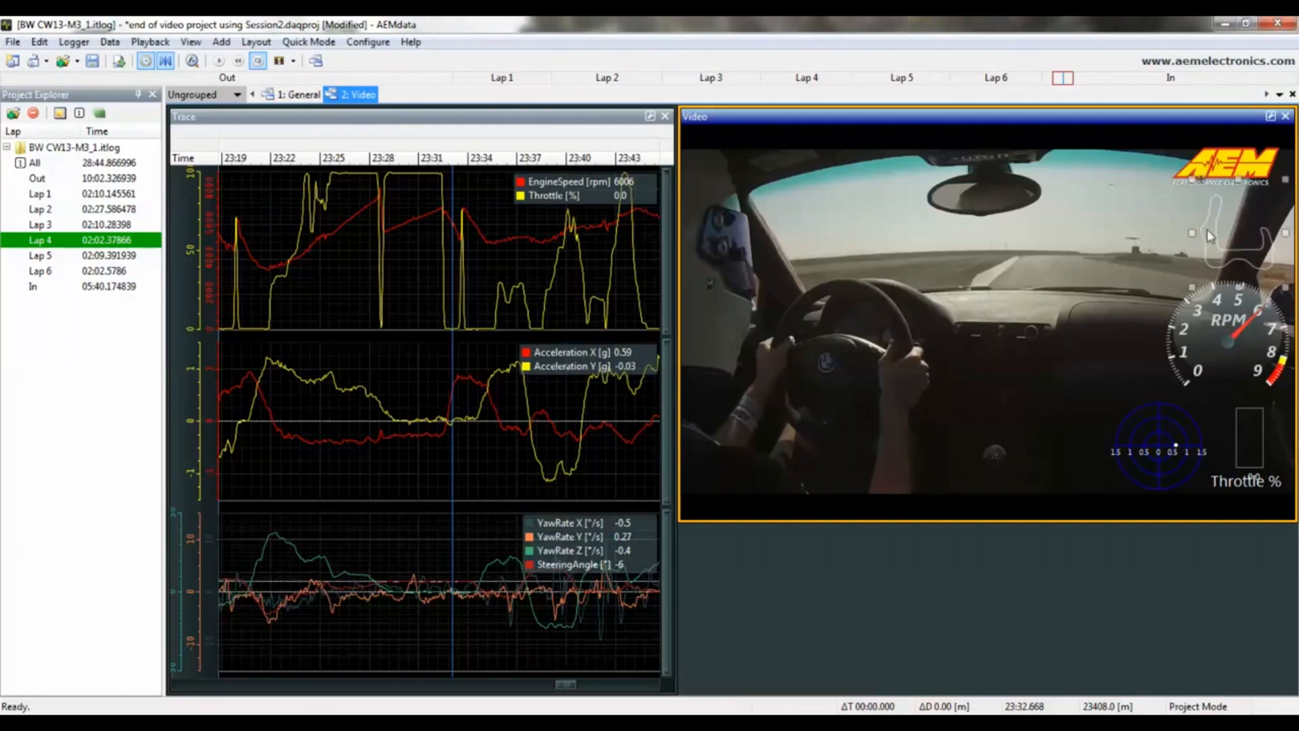
# Edit the track in the General layout's track map so that its line is thicker, and accept the changes
pyautogui.click(313, 97)
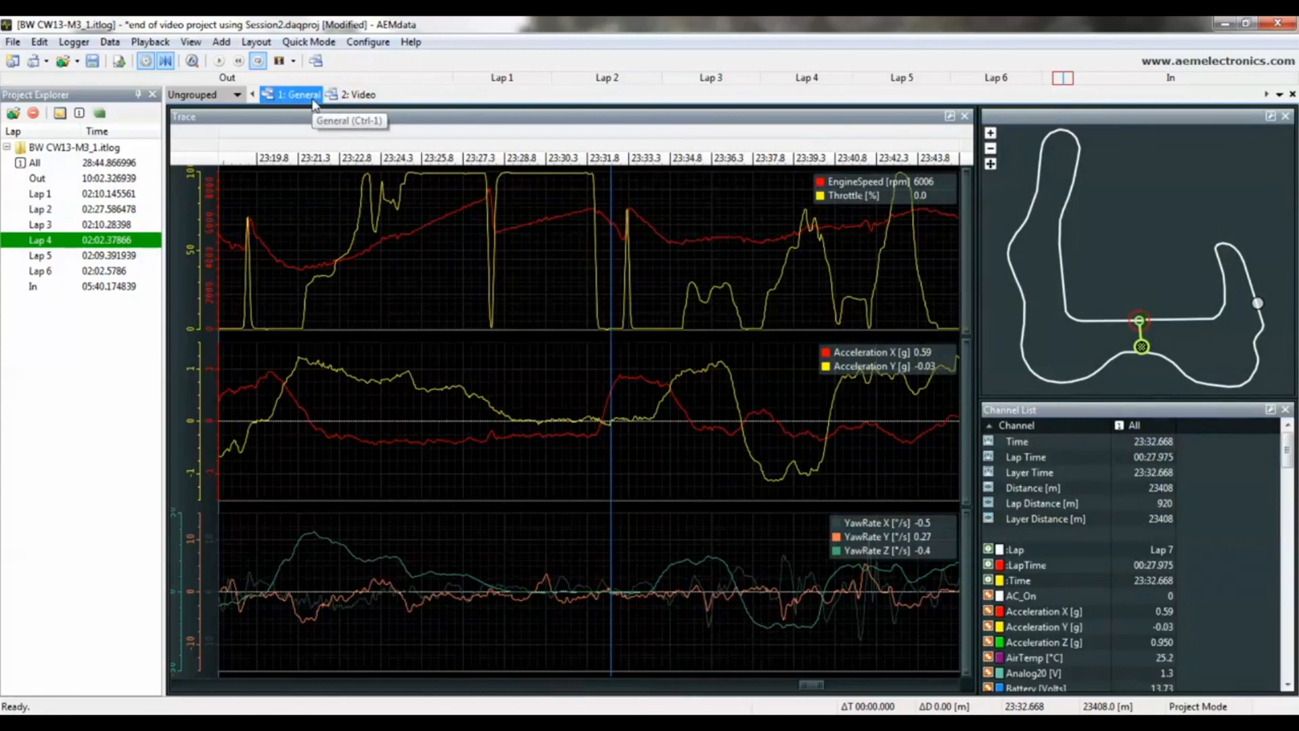
pyautogui.click(1270, 118)
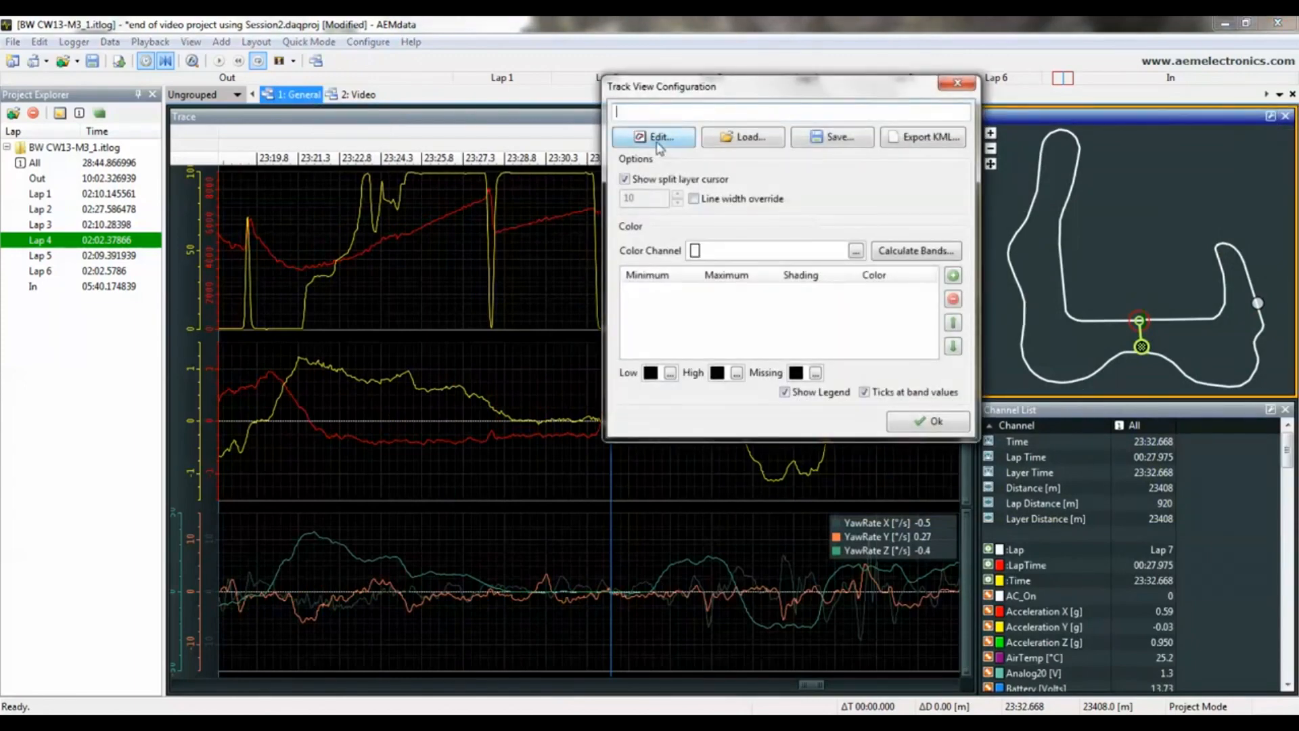
pyautogui.click(656, 138)
pyautogui.click(502, 579)
pyautogui.click(502, 579)
pyautogui.click(502, 579)
pyautogui.click(502, 579)
pyautogui.click(502, 579)
pyautogui.click(805, 578)
pyautogui.click(914, 421)
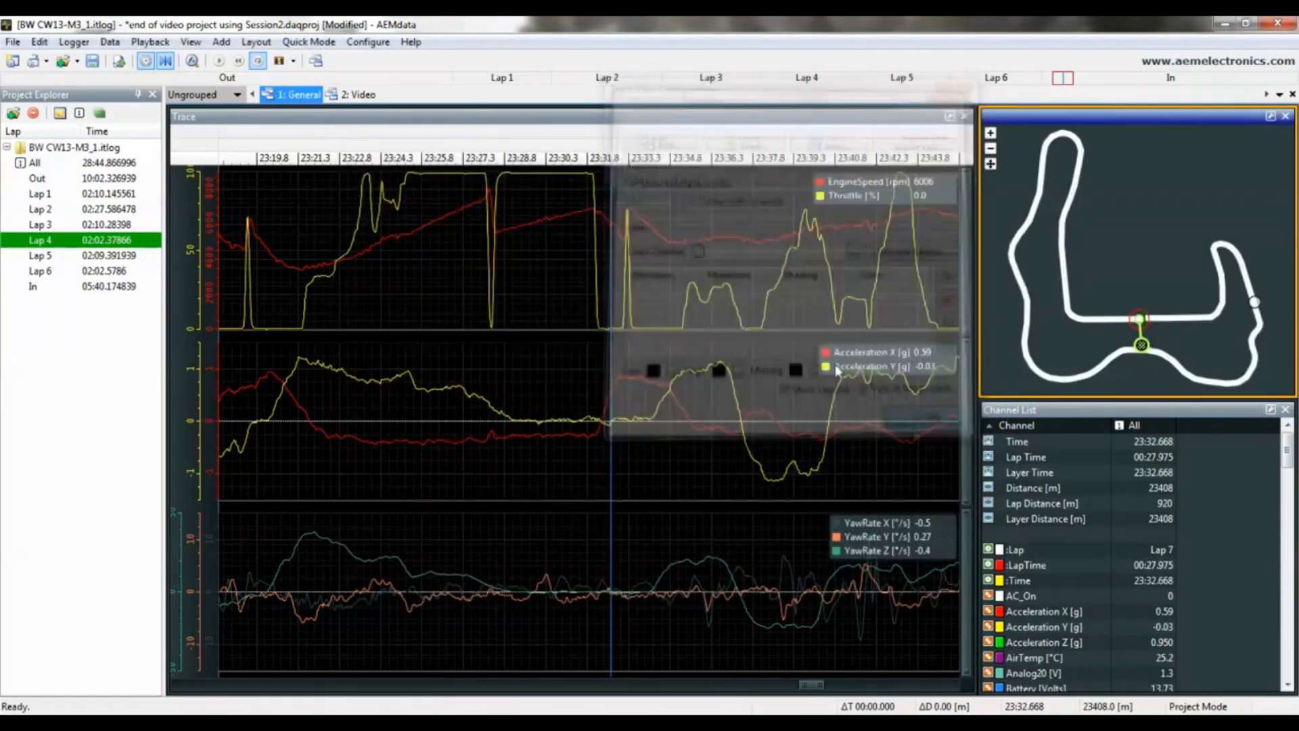
# Return to the Video layout and add a Number gauge to the video
pyautogui.click(358, 94)
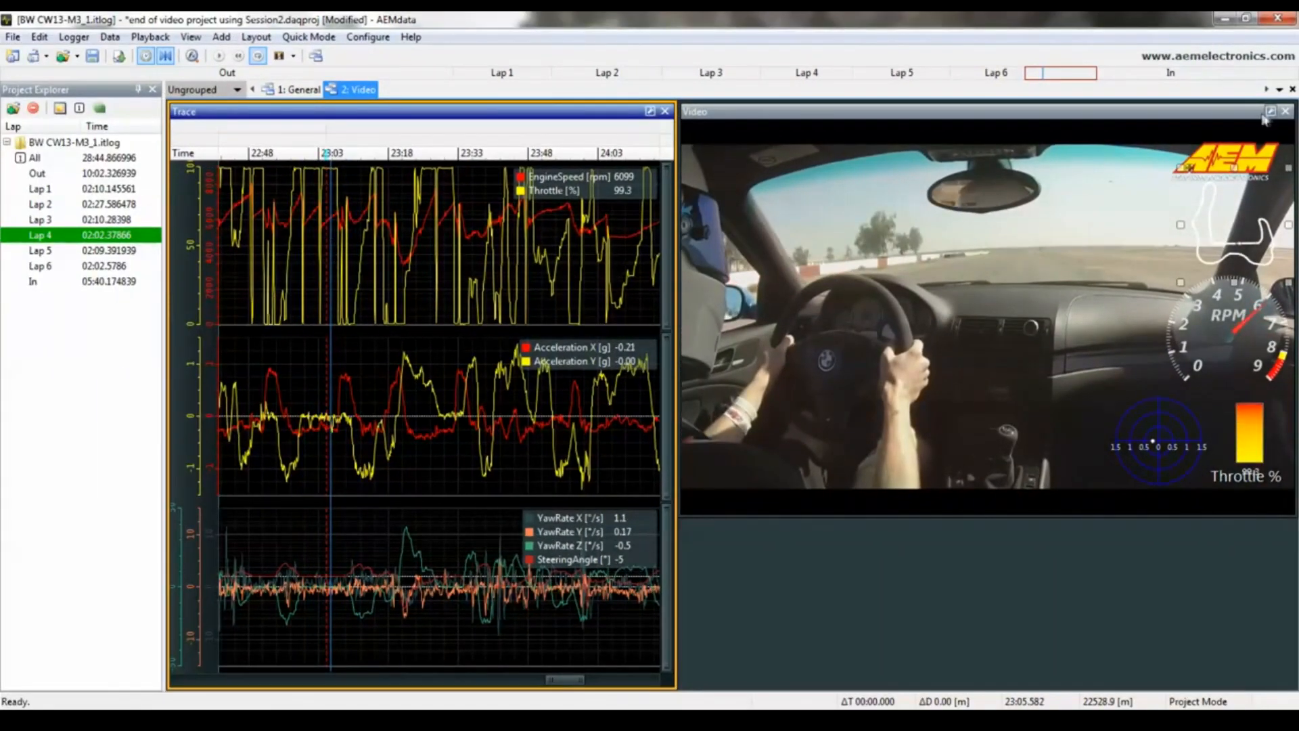
pyautogui.rightClick(1092, 283)
pyautogui.moveTo(1145, 358)
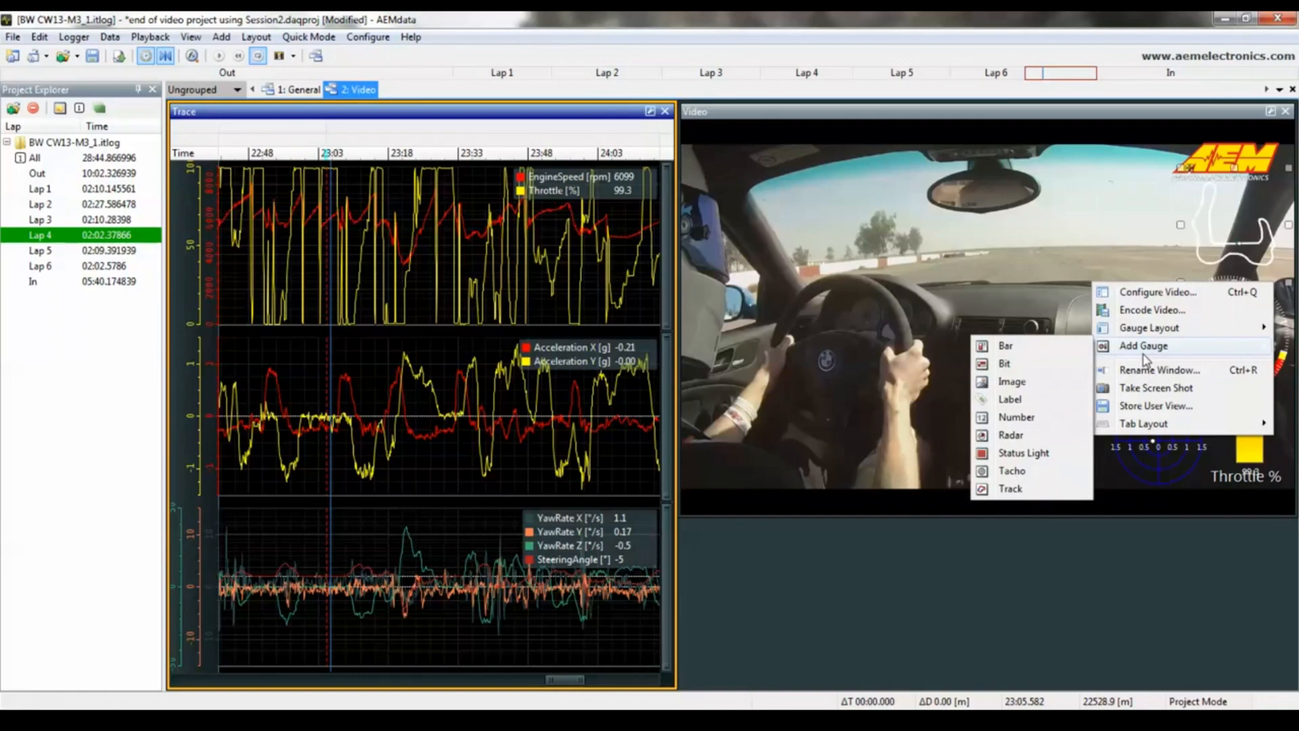
pyautogui.click(1032, 418)
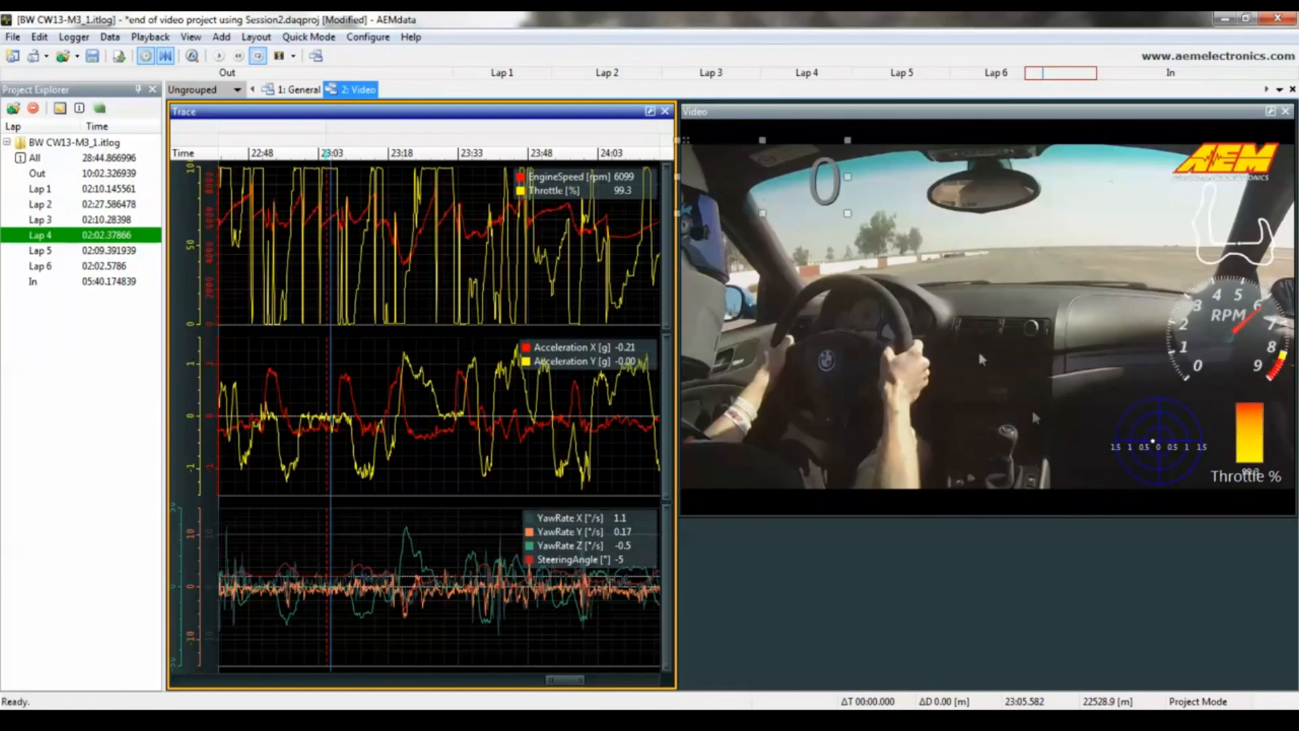
# Assign the Gear channel to the Number gauge and move the gauge beside the track map
pyautogui.doubleClick(824, 179)
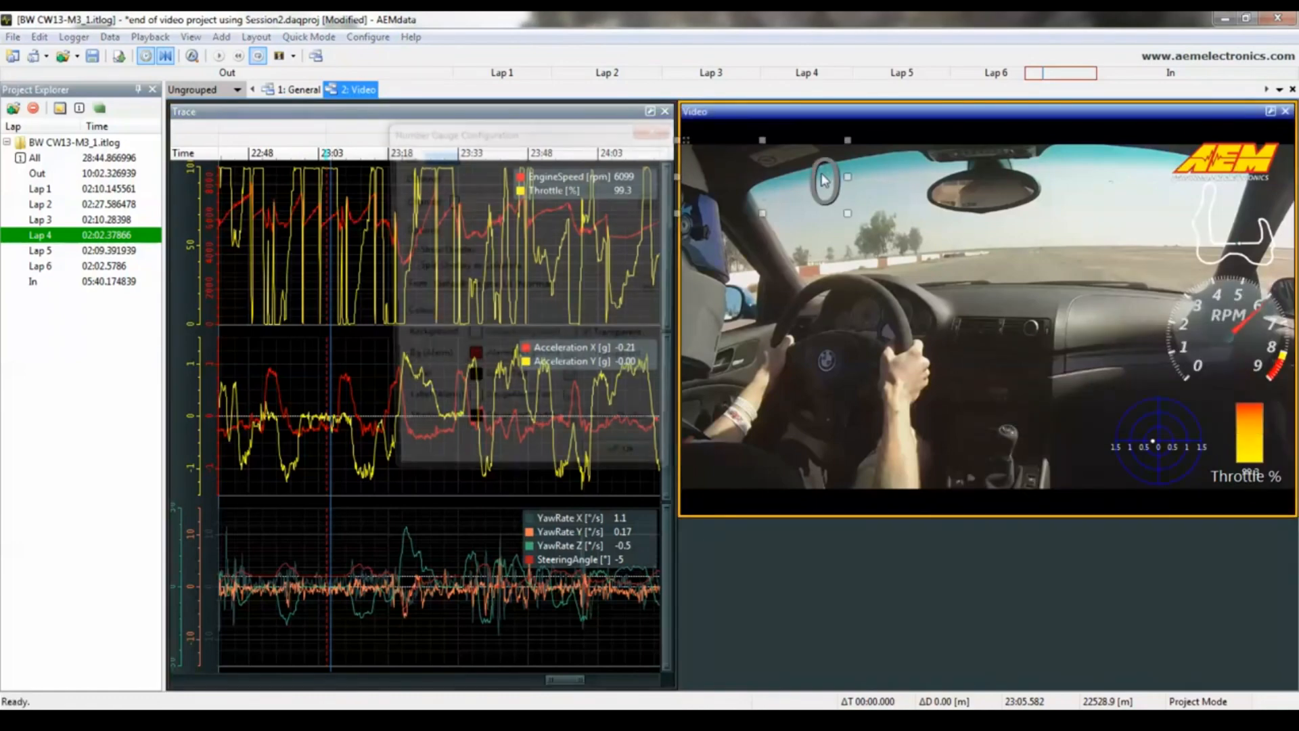
pyautogui.click(623, 198)
pyautogui.write('gea')
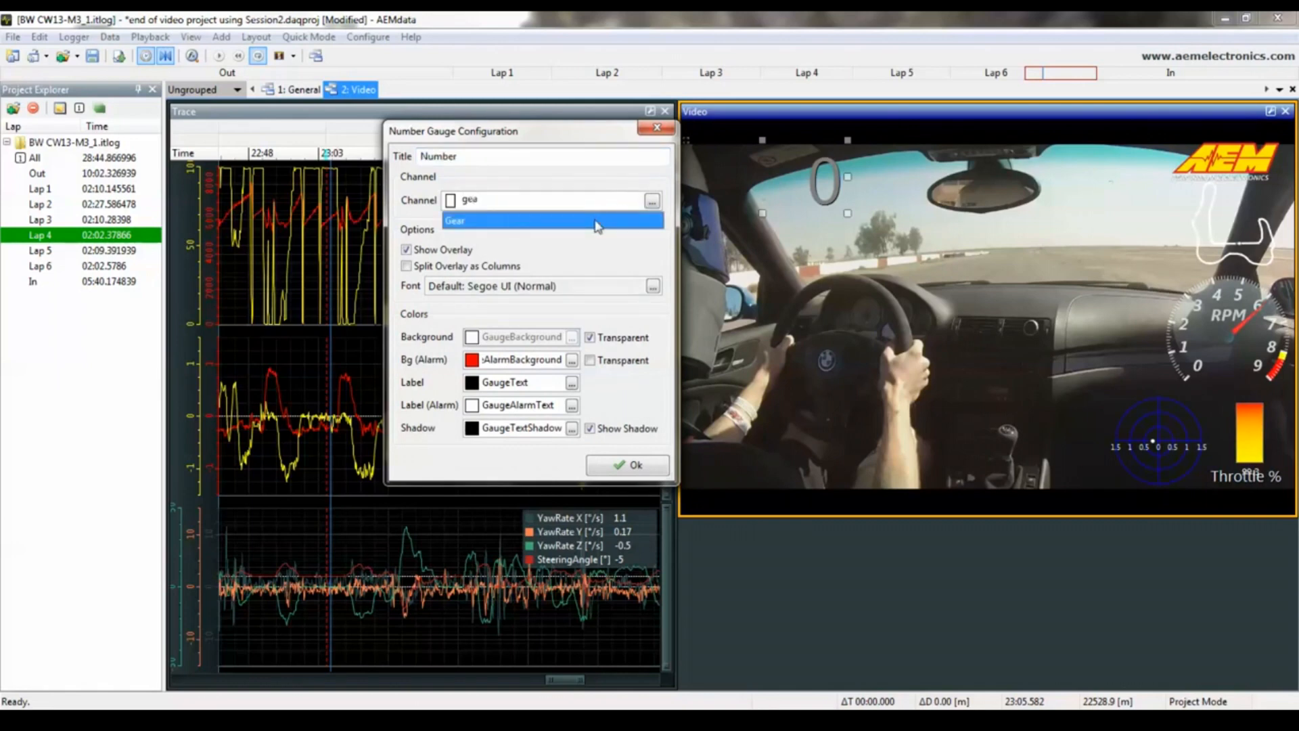
pyautogui.click(595, 222)
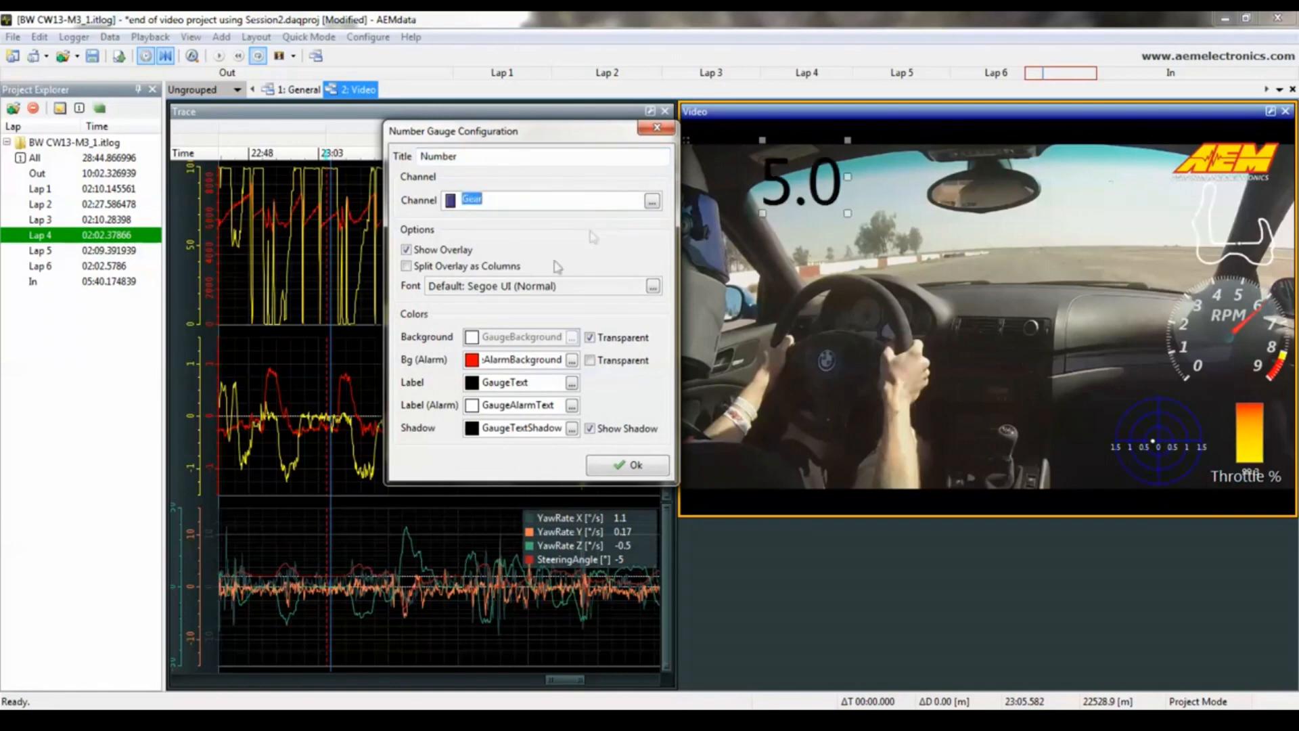
pyautogui.click(623, 466)
pyautogui.moveTo(824, 179); pyautogui.dragTo(1088, 241)
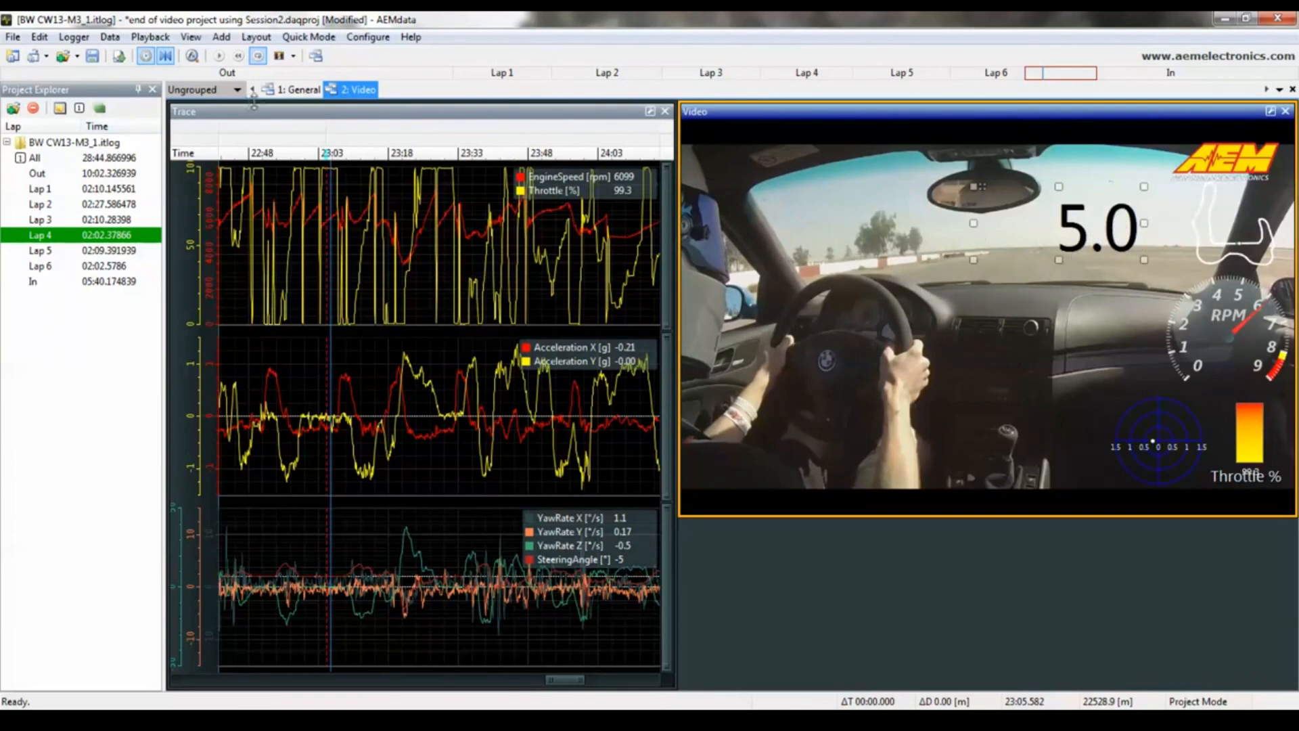
# Turn off automatic decimal places for the Gear channel, make it show whole numbers, and save the project
pyautogui.click(277, 100)
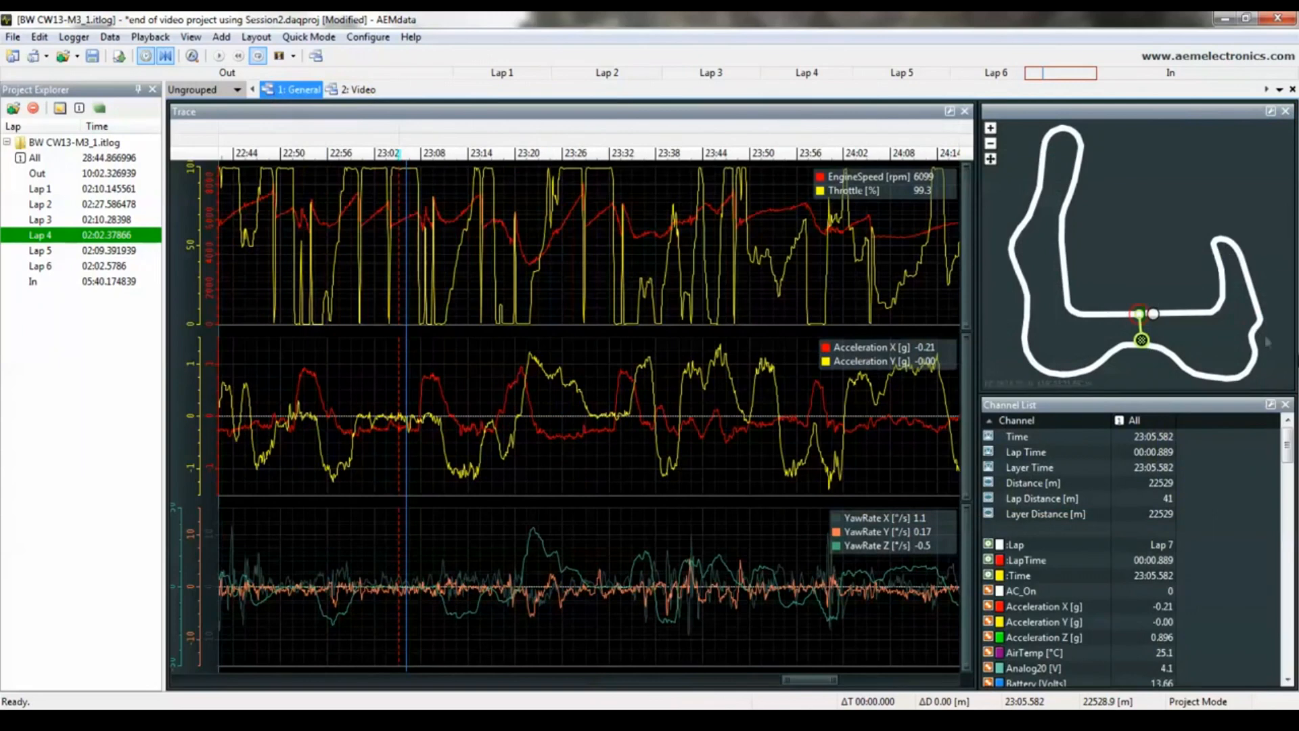
pyautogui.moveTo(1289, 447); pyautogui.dragTo(1288, 517)
pyautogui.click(1159, 529)
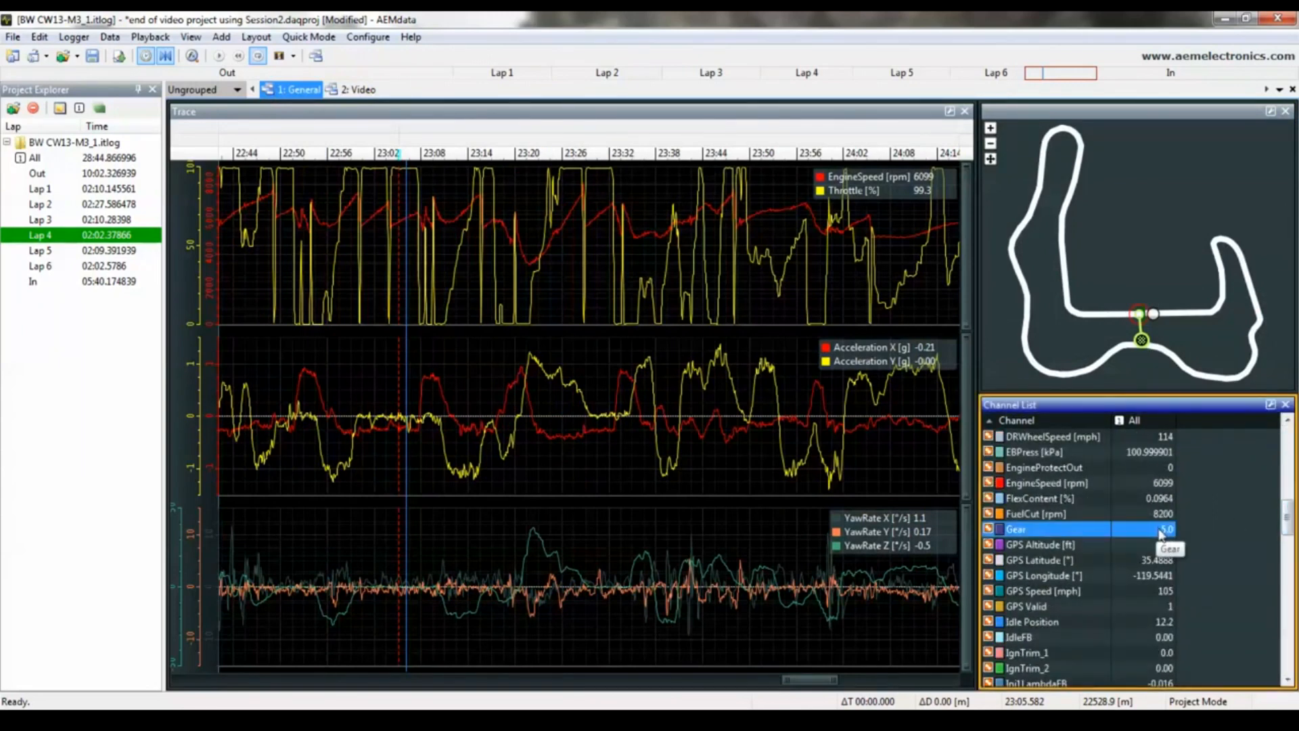
pyautogui.rightClick(1164, 533)
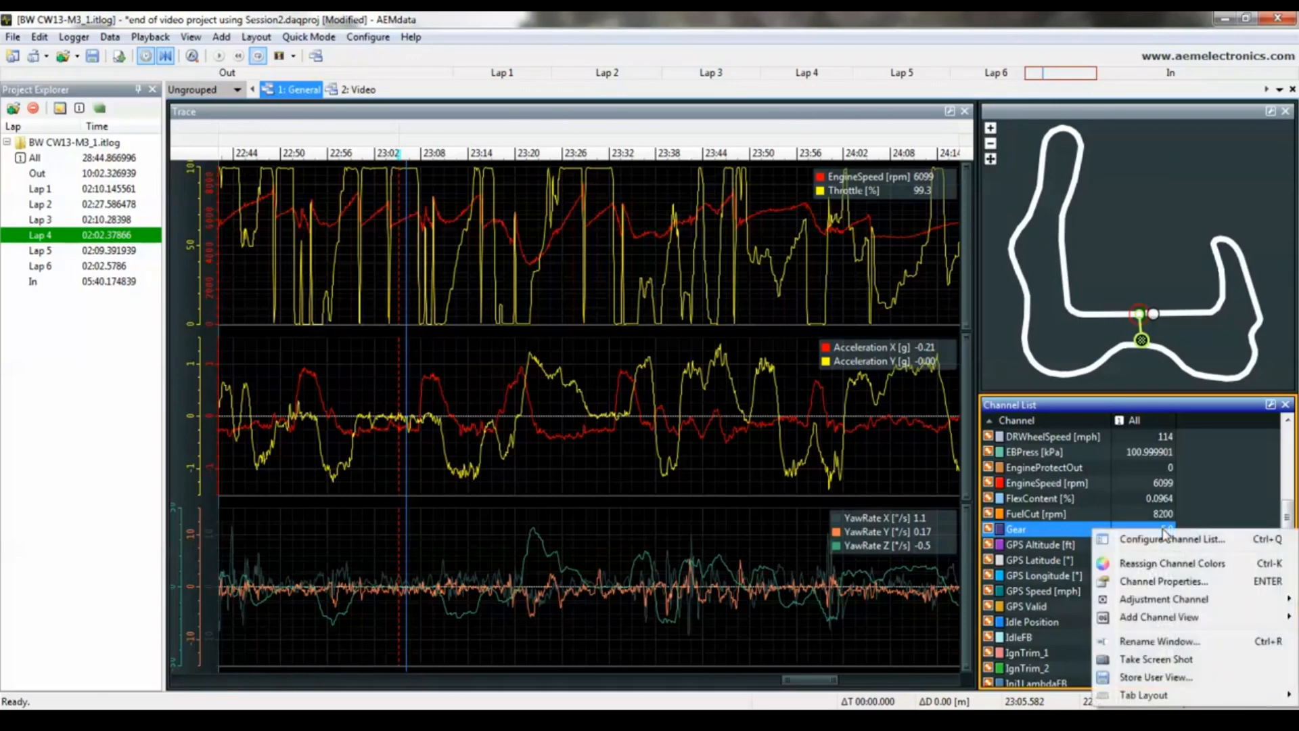
pyautogui.click(1172, 584)
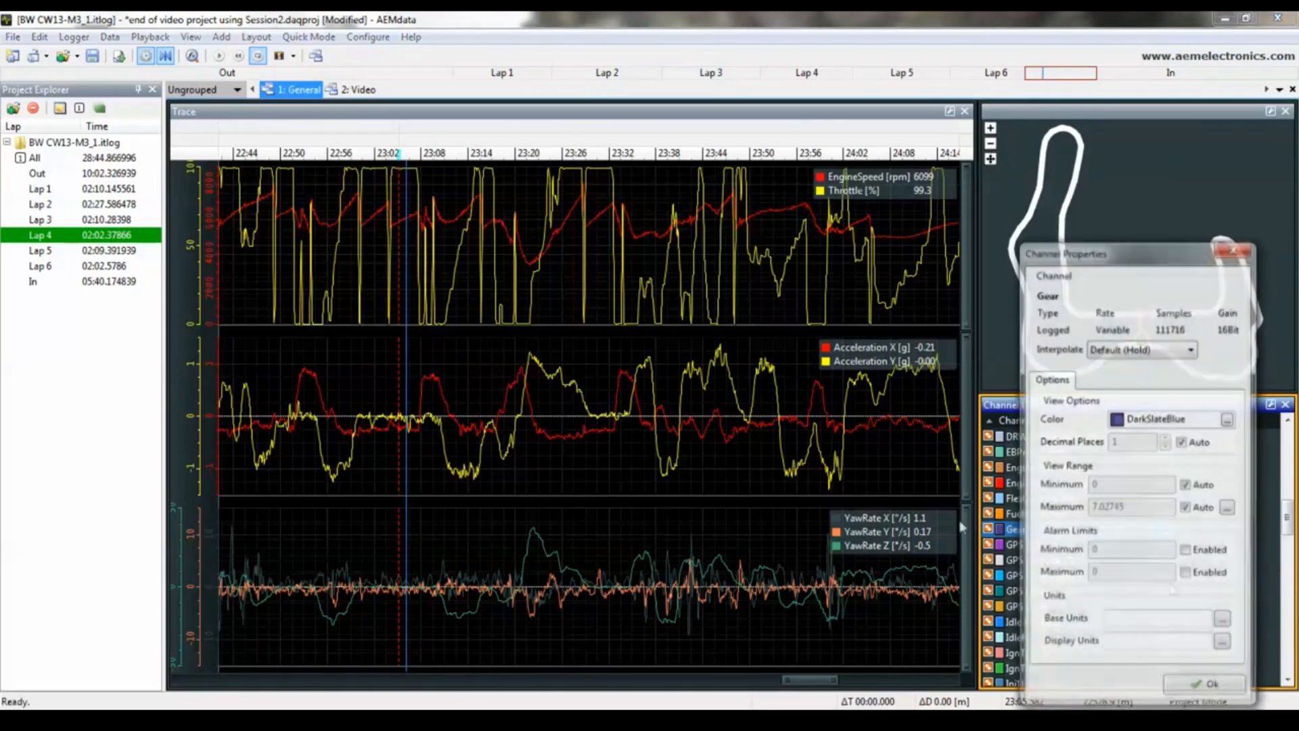
pyautogui.click(1180, 443)
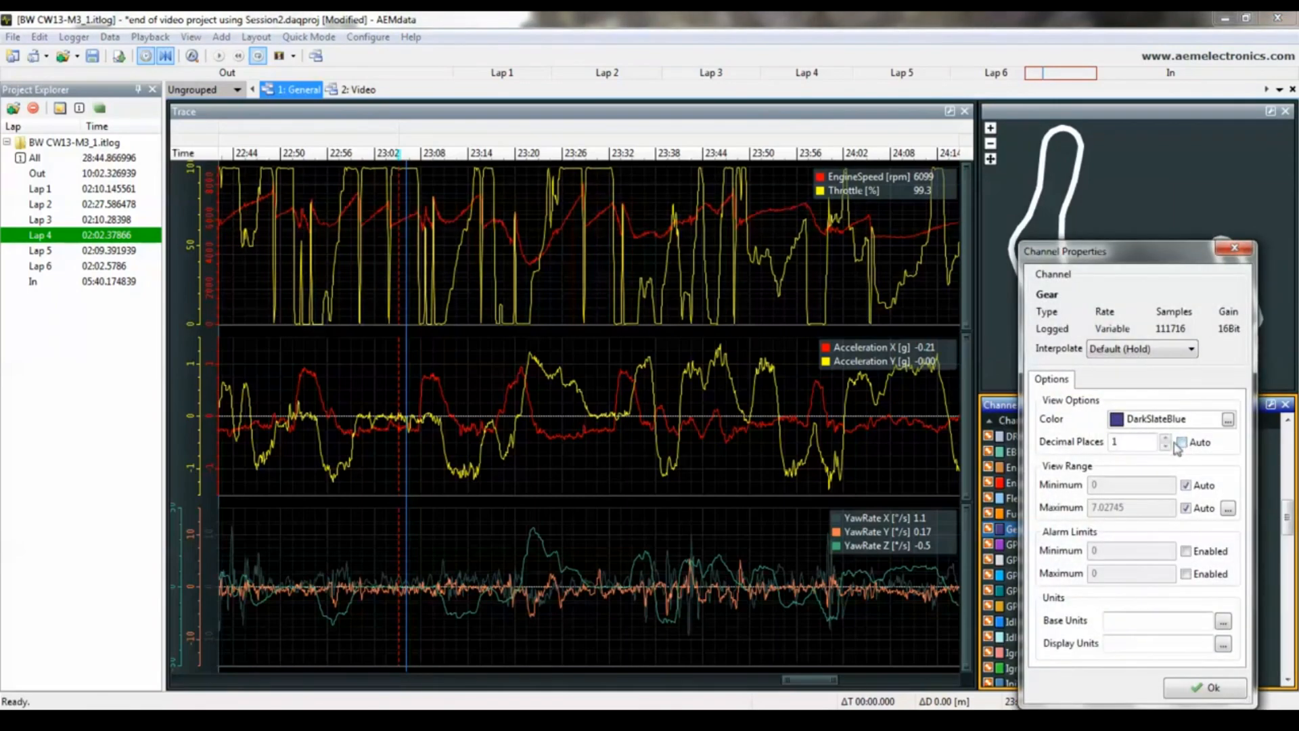
pyautogui.click(1211, 689)
pyautogui.hotkey('ctrl', 's')
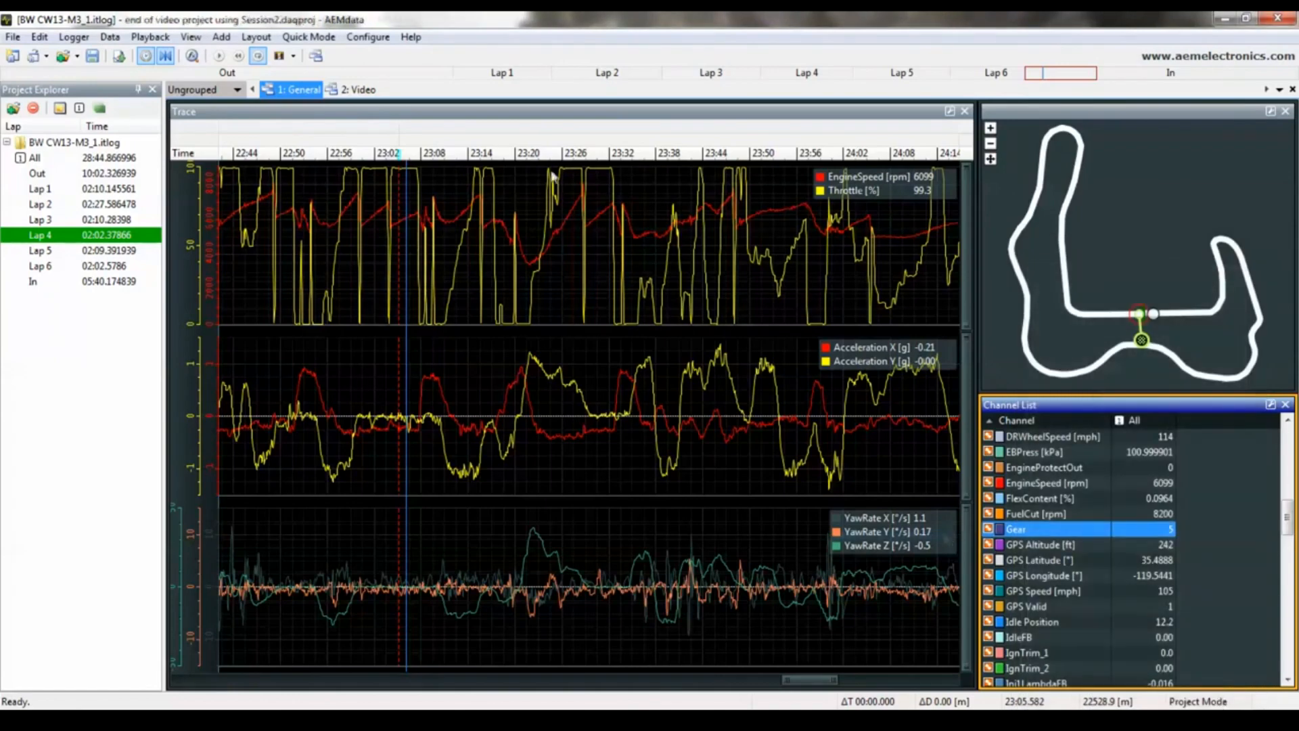
# Change the label color of the gear Number gauge on the video to white
pyautogui.click(357, 90)
pyautogui.click(1124, 247)
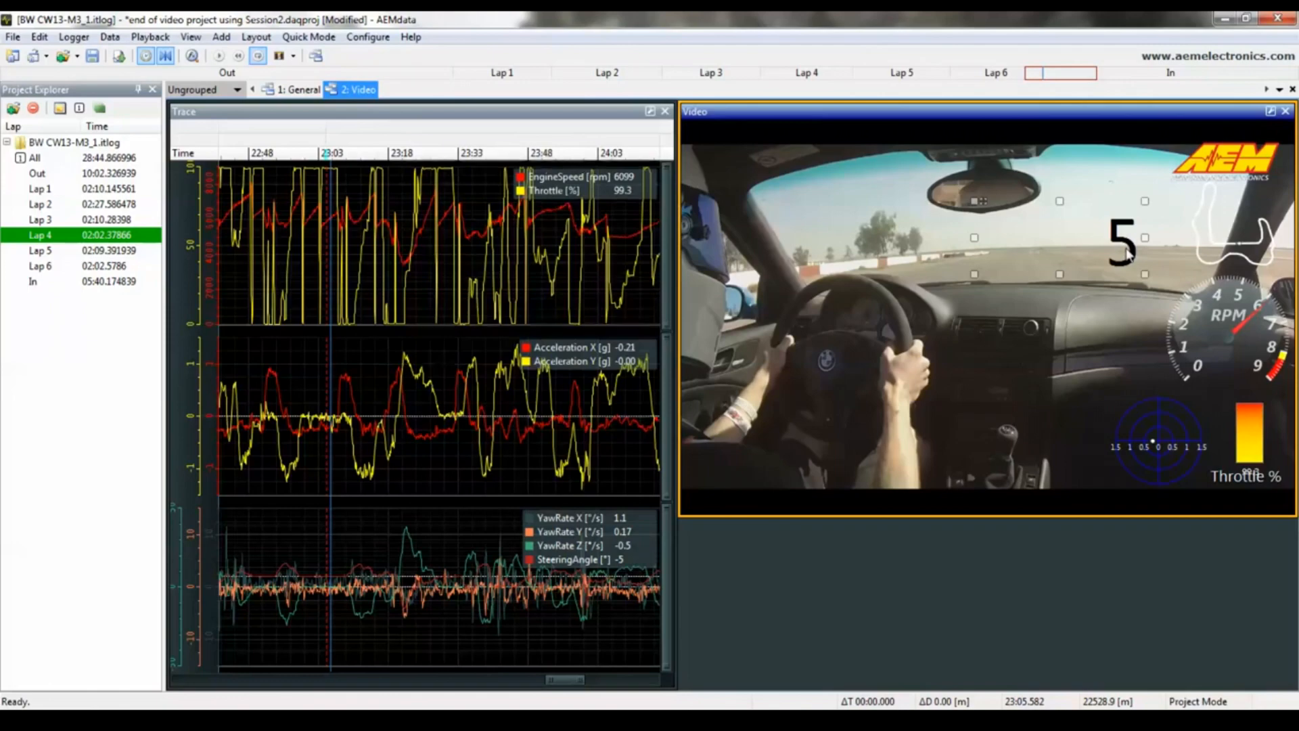
pyautogui.doubleClick(1124, 247)
pyautogui.click(572, 383)
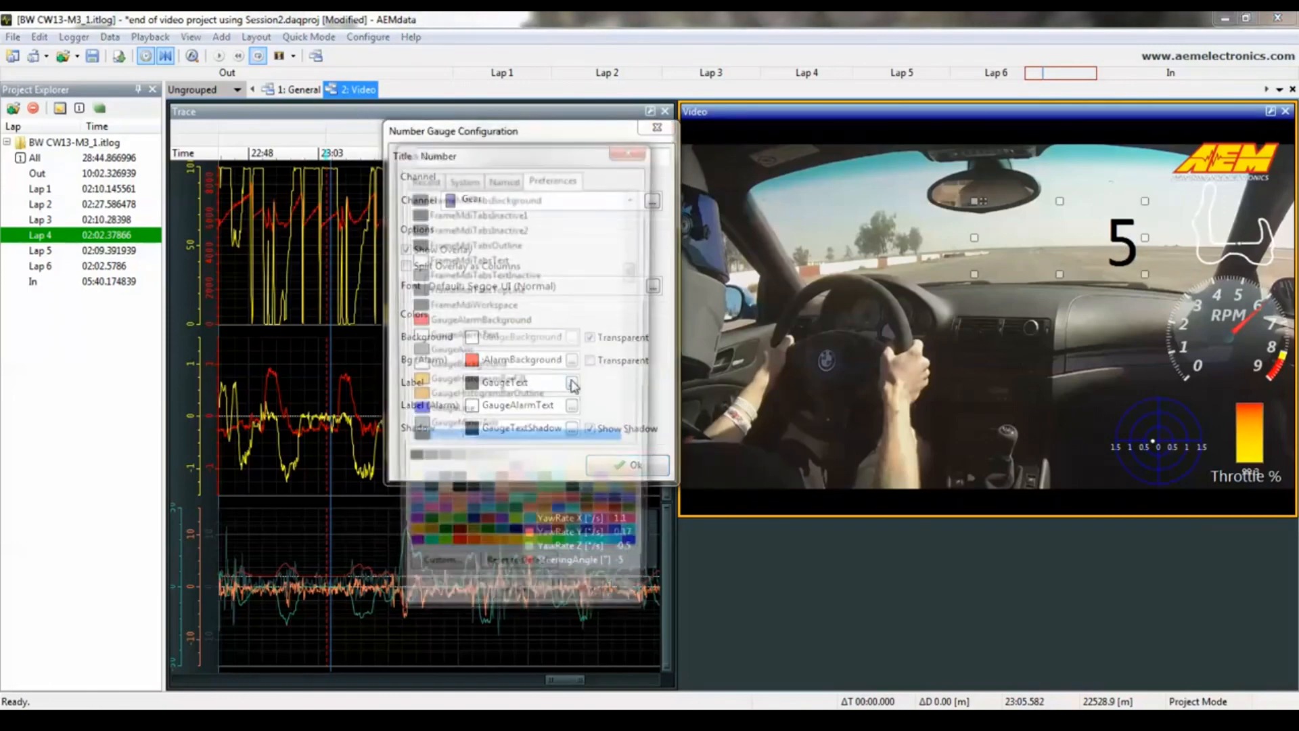
pyautogui.doubleClick(412, 483)
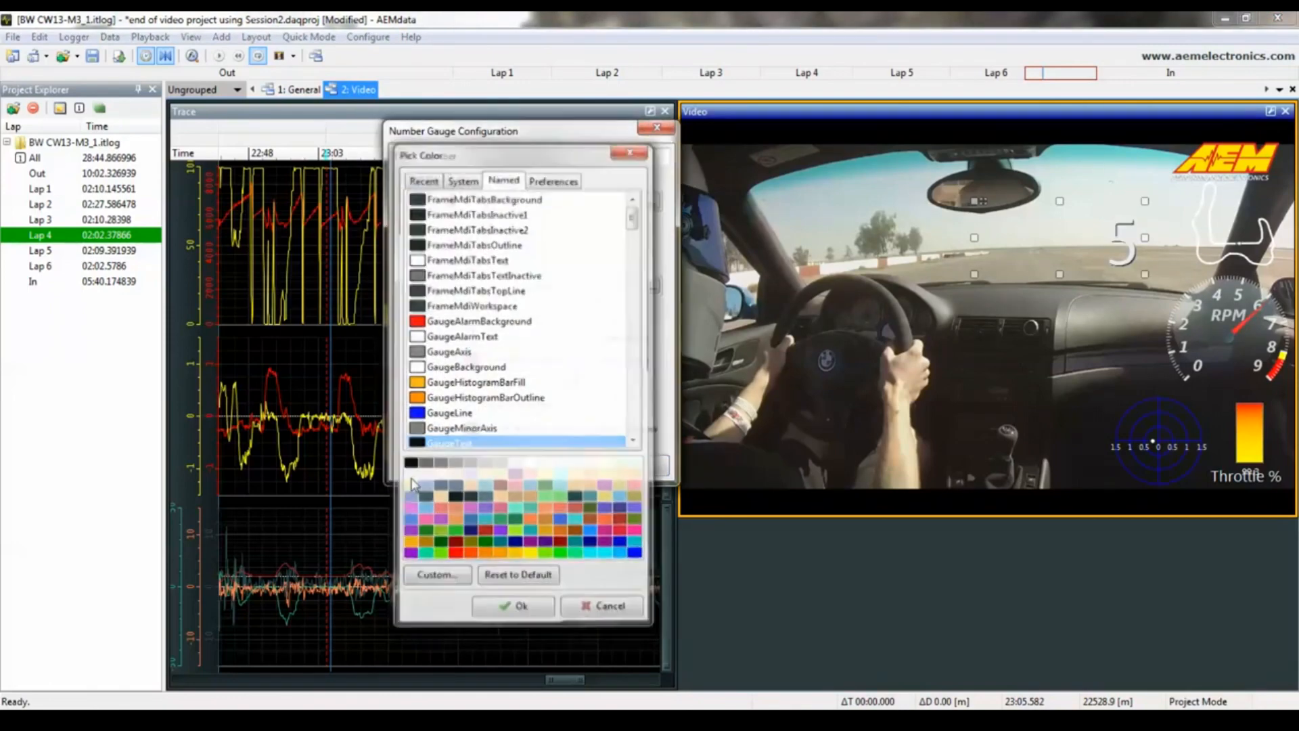
pyautogui.click(603, 464)
# Shrink the gear number, place it between 0 and 9 on the tachometer dial, and check it at several points in the trace
pyautogui.moveTo(976, 202)
pyautogui.mouseDown()
pyautogui.moveTo(1107, 235)
pyautogui.moveTo(1204, 359)
pyautogui.moveTo(1226, 362)
pyautogui.moveTo(1215, 376)
pyautogui.mouseUp()
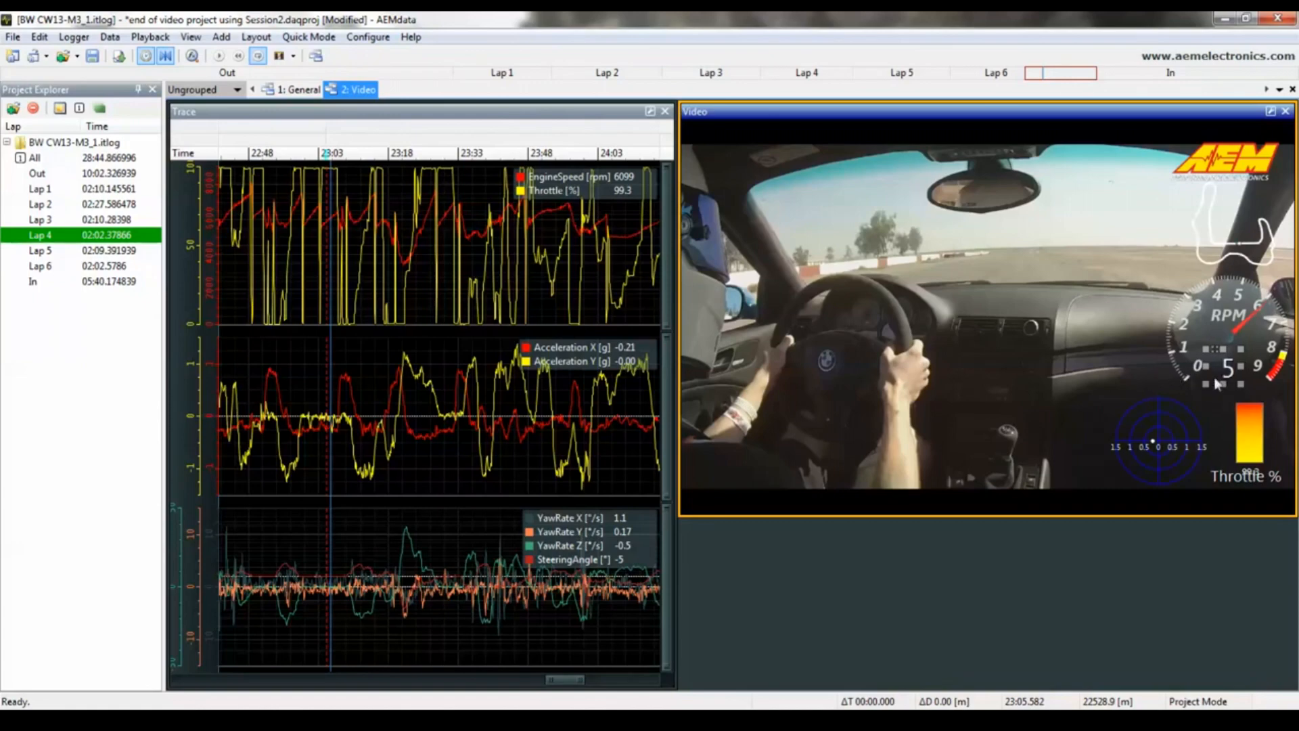
pyautogui.moveTo(337, 285); pyautogui.dragTo(373, 284)
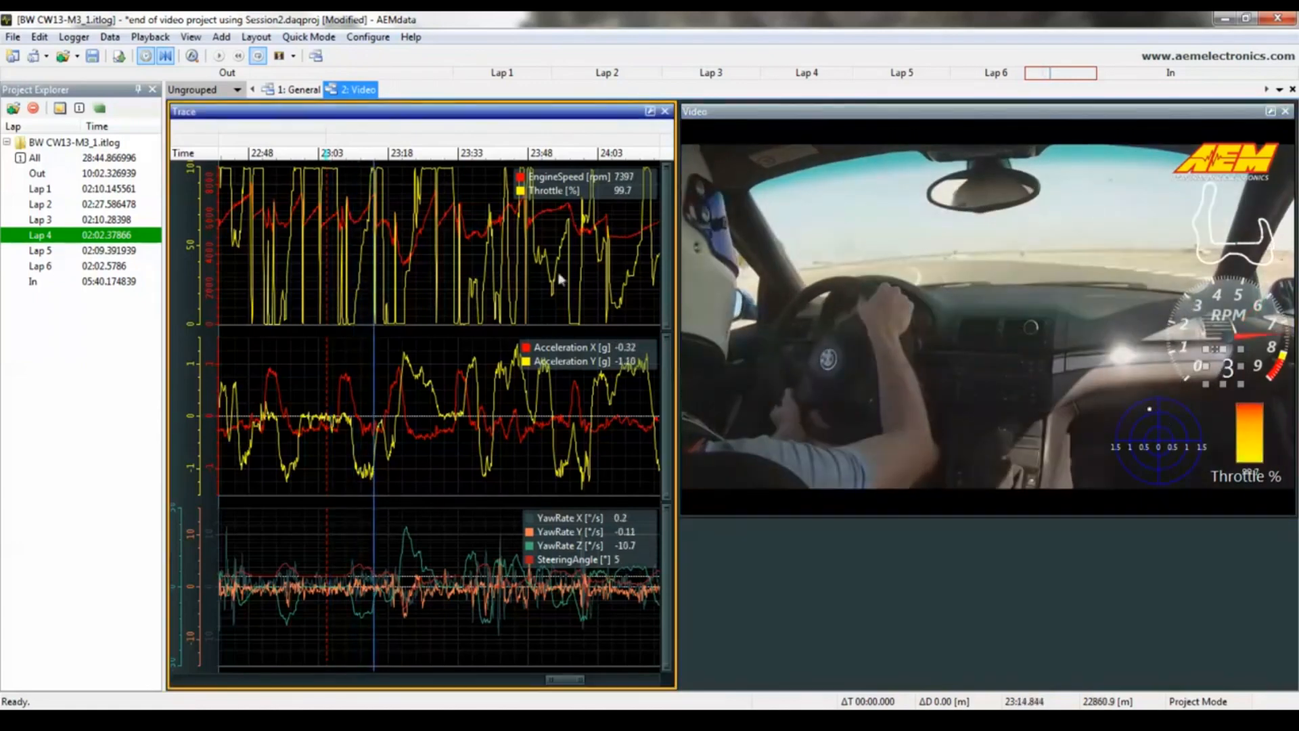
pyautogui.click(1008, 325)
pyautogui.click(392, 243)
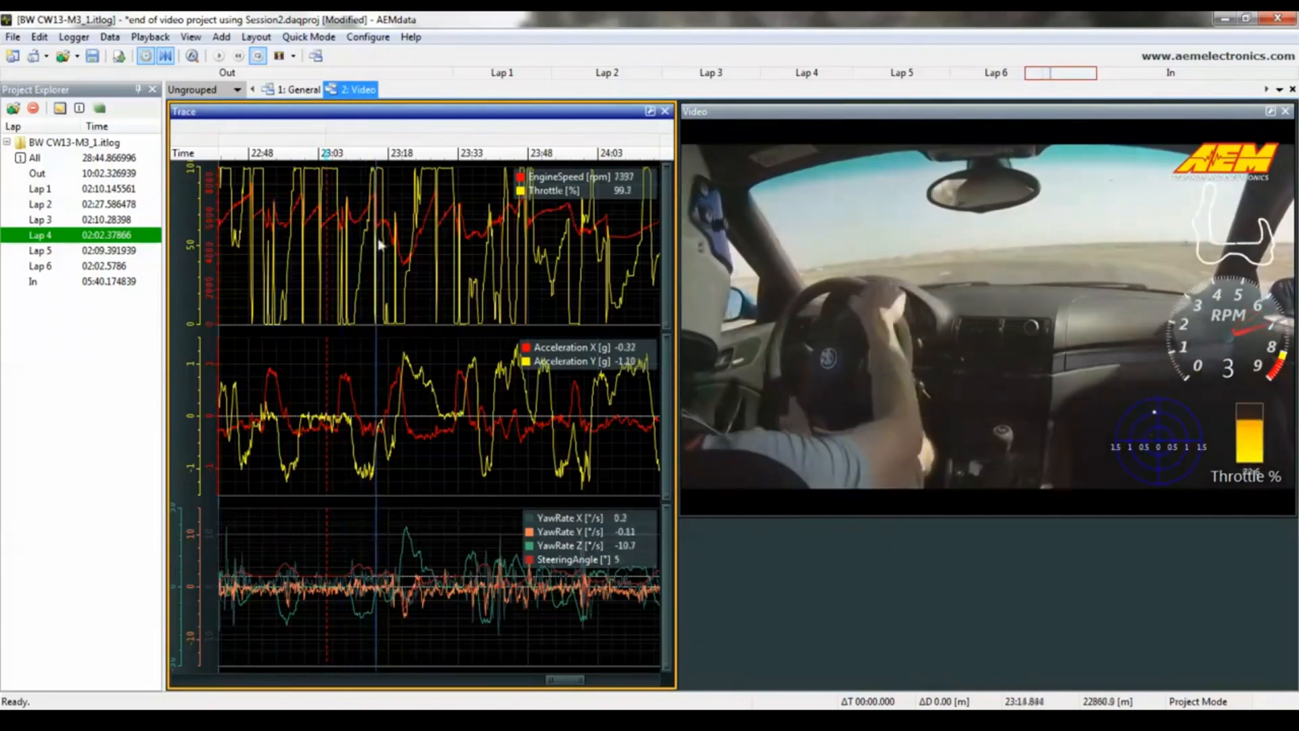
pyautogui.moveTo(393, 241); pyautogui.dragTo(406, 241)
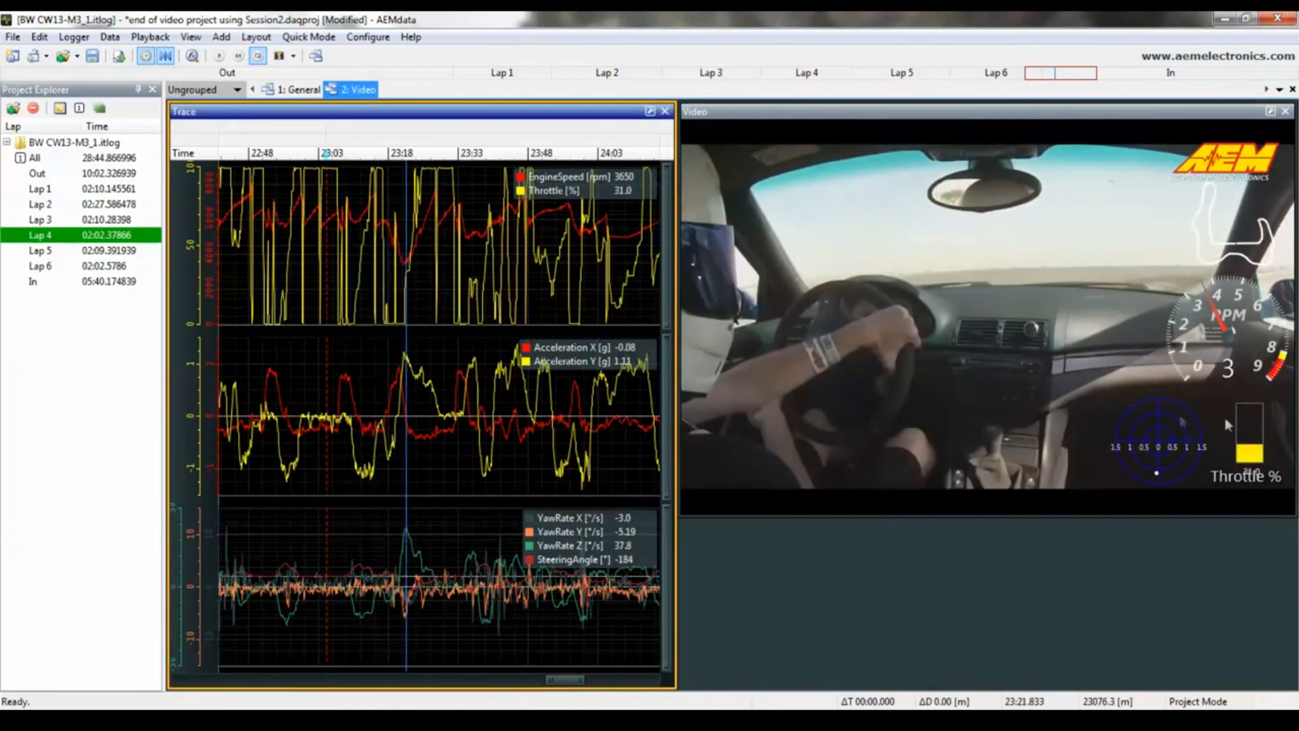
# Add a Gear text label directly beneath the gear number and check the overlay at another point in the trace
pyautogui.rightClick(904, 306)
pyautogui.moveTo(947, 360)
pyautogui.click(1109, 415)
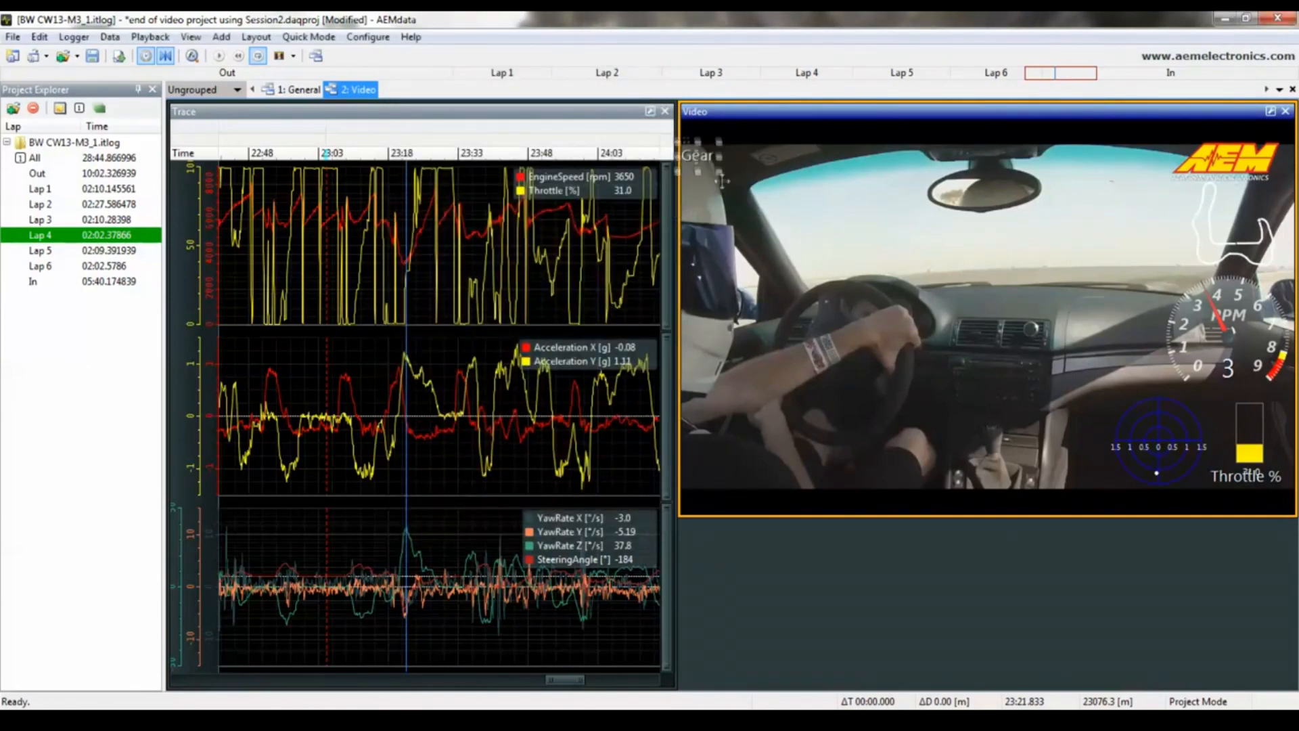
pyautogui.moveTo(722, 180); pyautogui.dragTo(1248, 406)
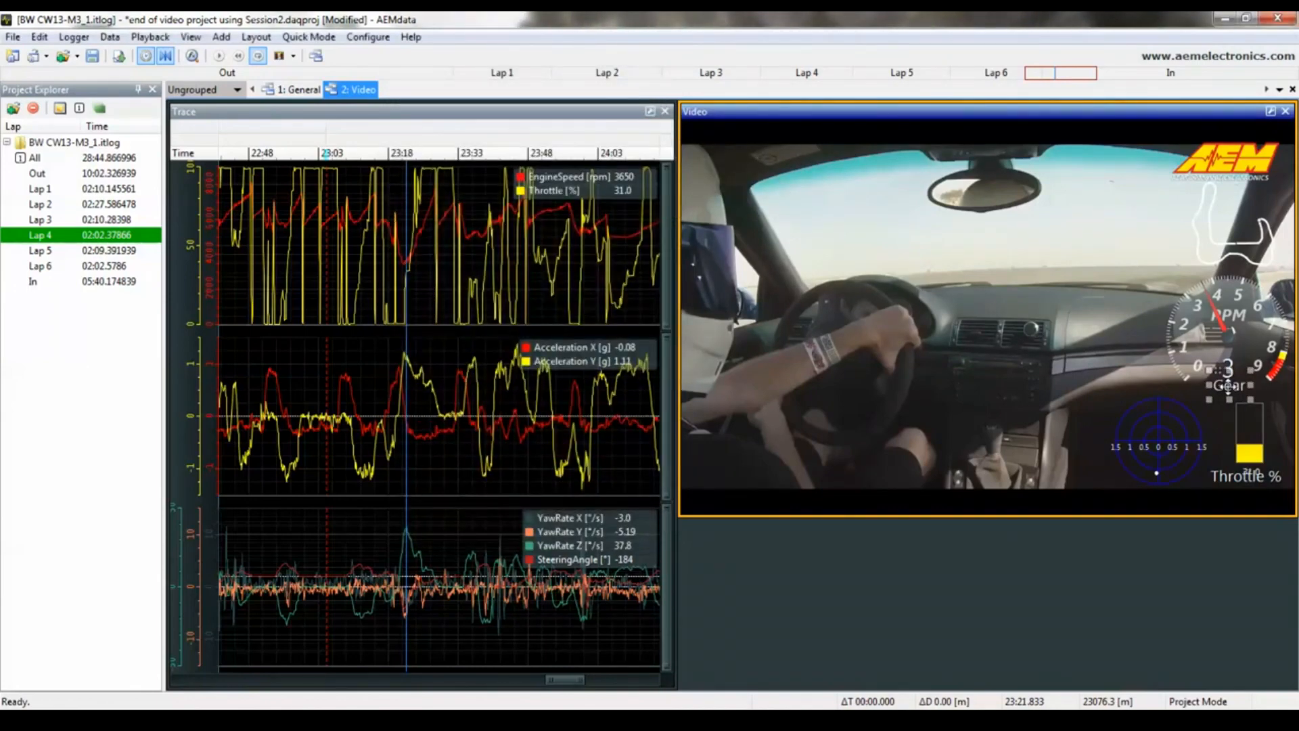
pyautogui.click(422, 249)
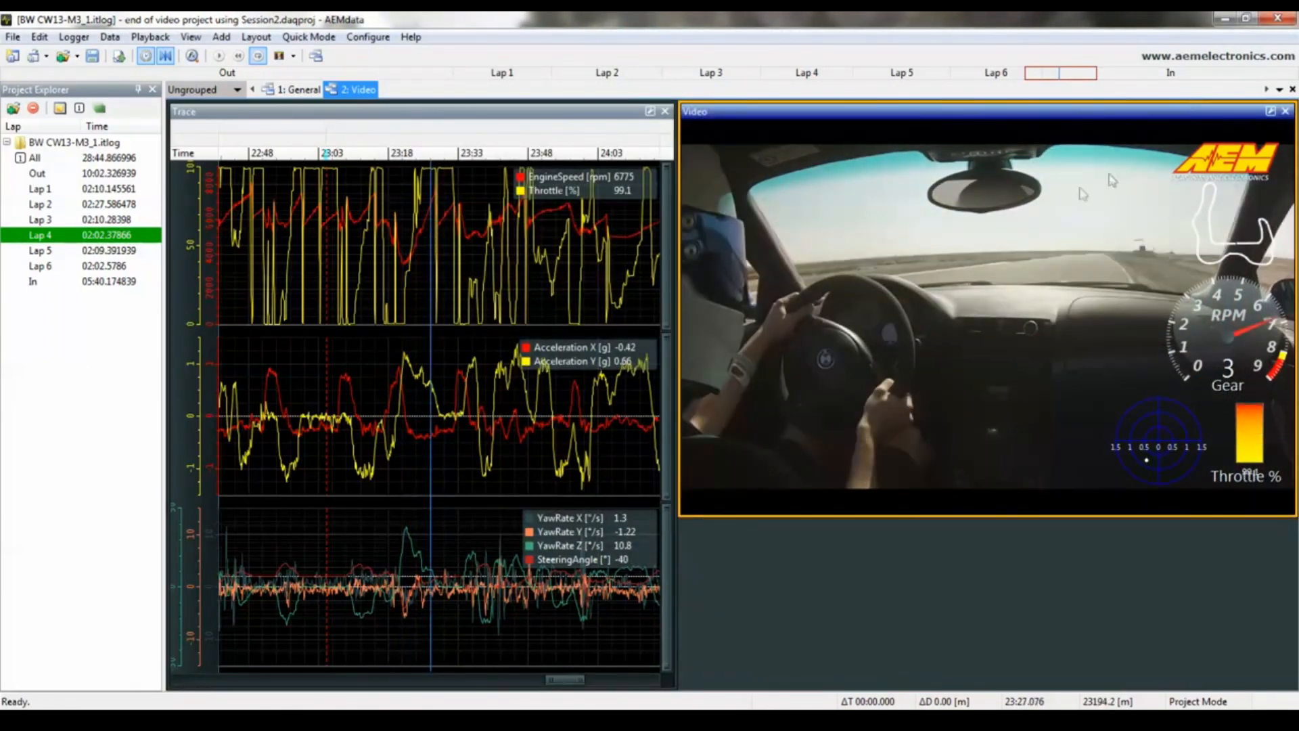
# Open the video encoding settings and set the output to a WebM file named "Session 1 final with Overlay"
pyautogui.rightClick(1081, 193)
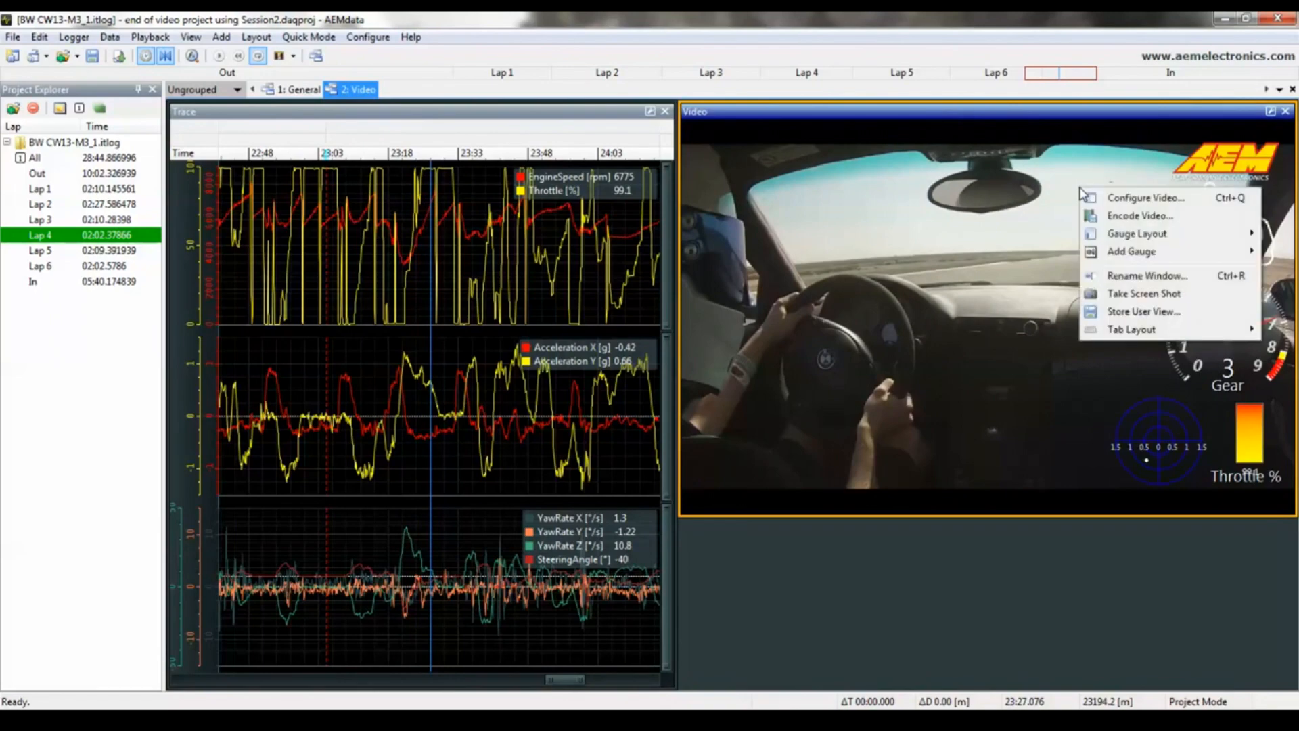
pyautogui.click(1105, 216)
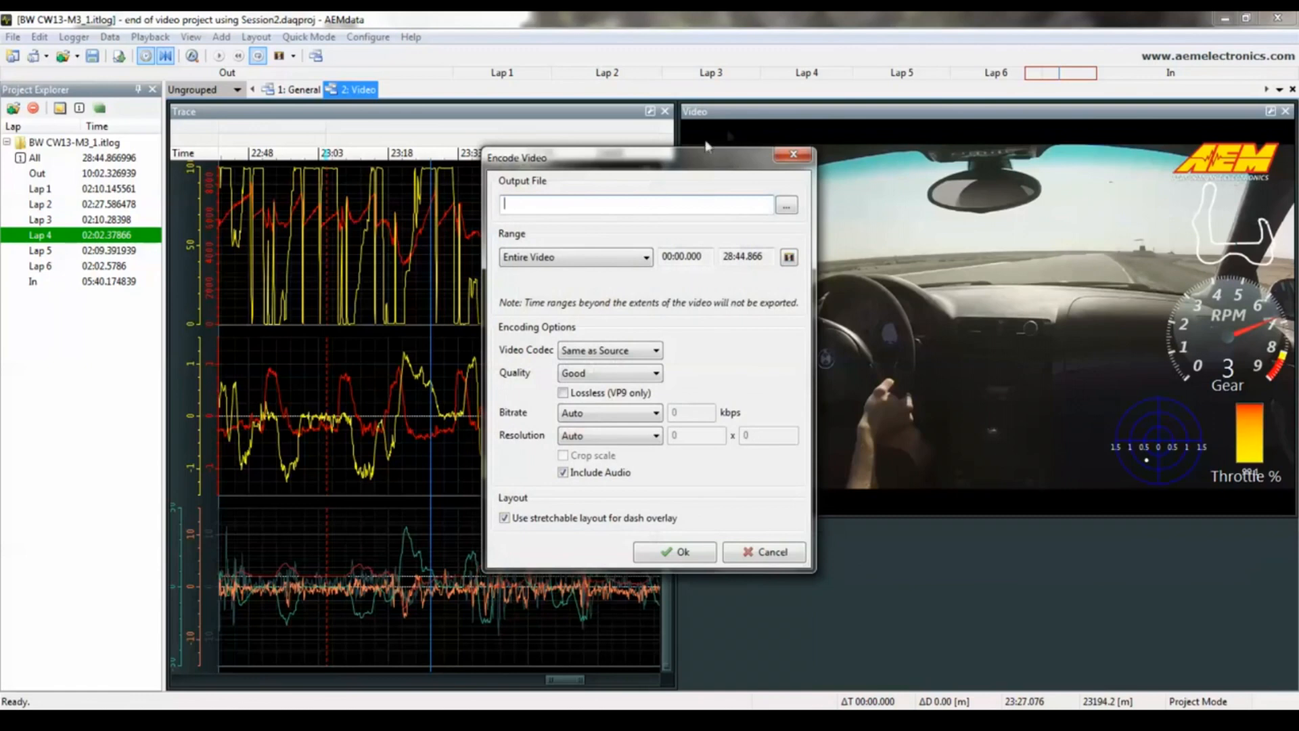
pyautogui.moveTo(690, 162); pyautogui.dragTo(730, 166)
pyautogui.click(606, 201)
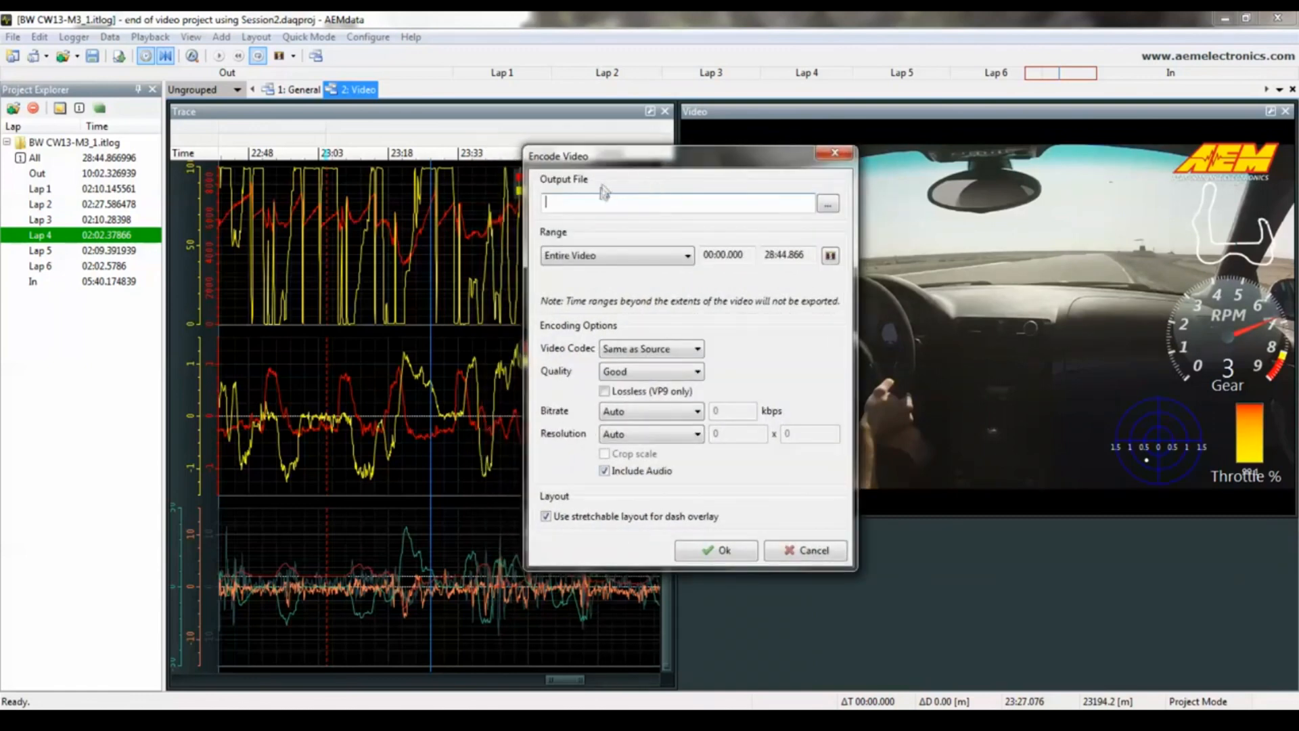
pyautogui.click(822, 208)
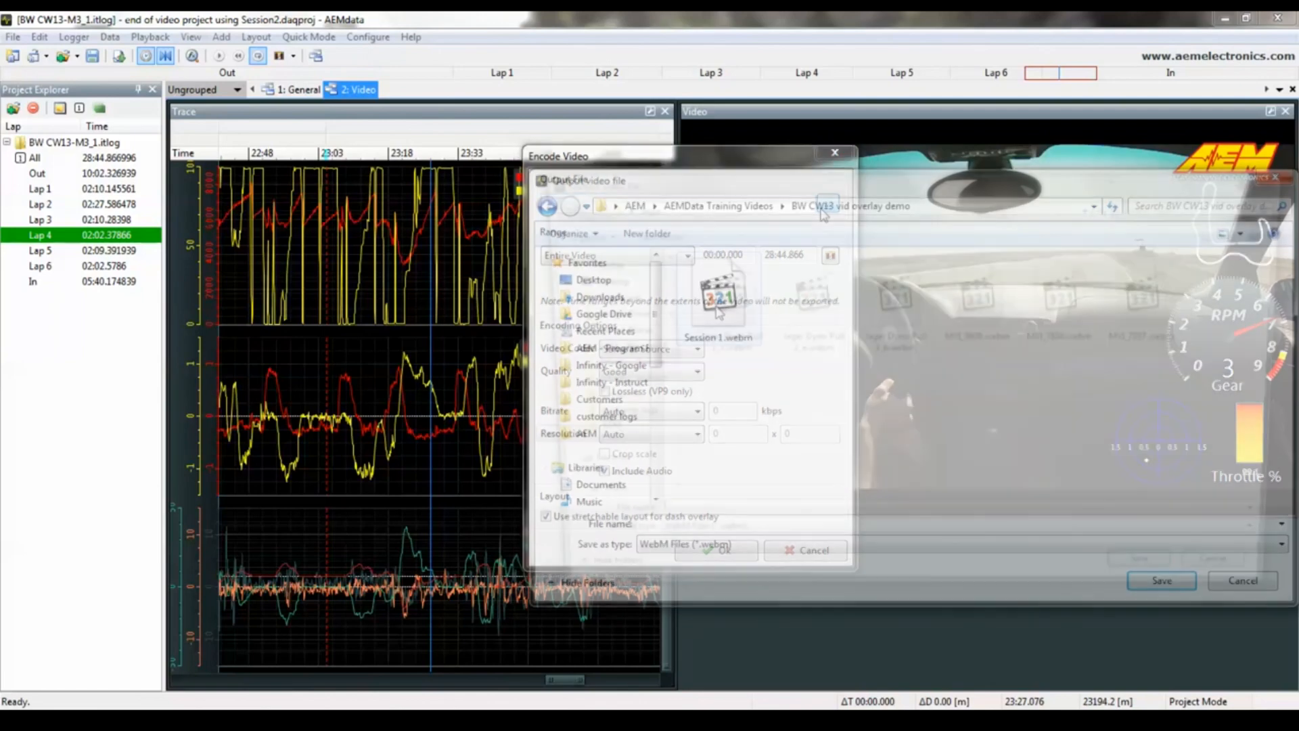
pyautogui.write('Session 1 final with')
pyautogui.write(' Dash Overlay')
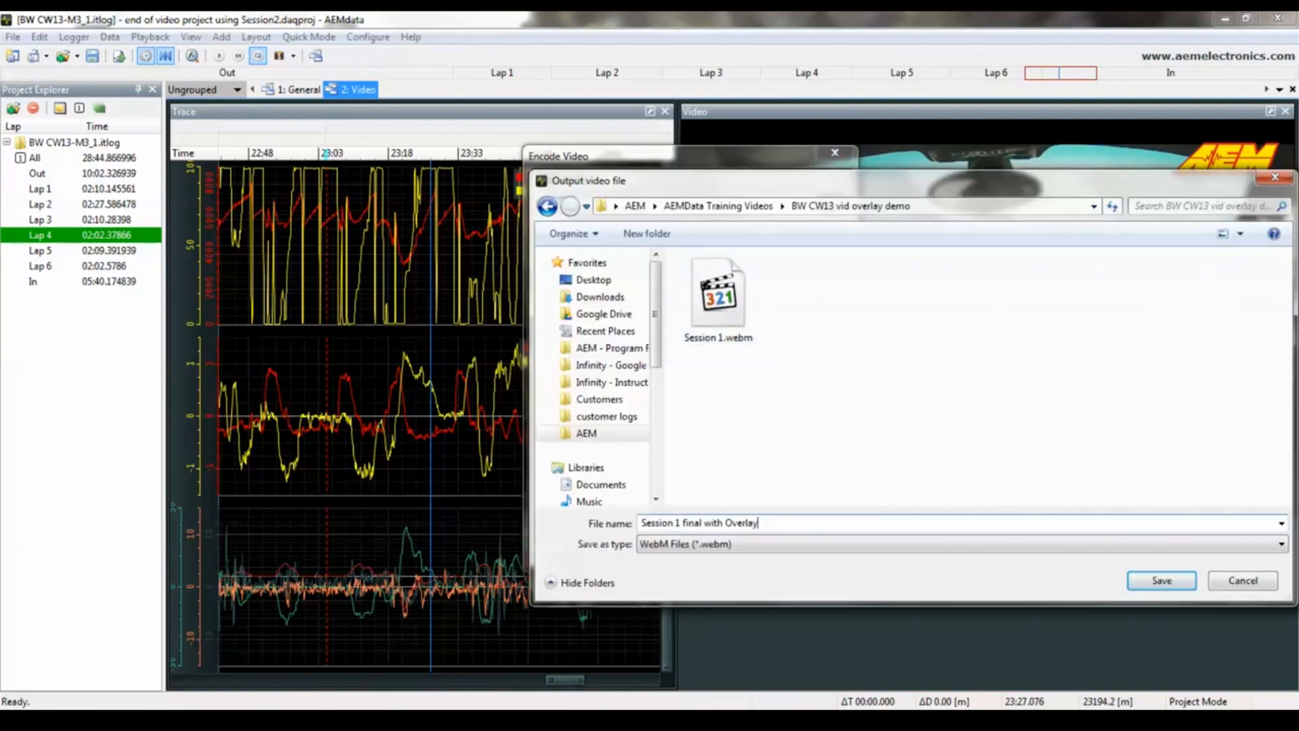
pyautogui.press('Return')
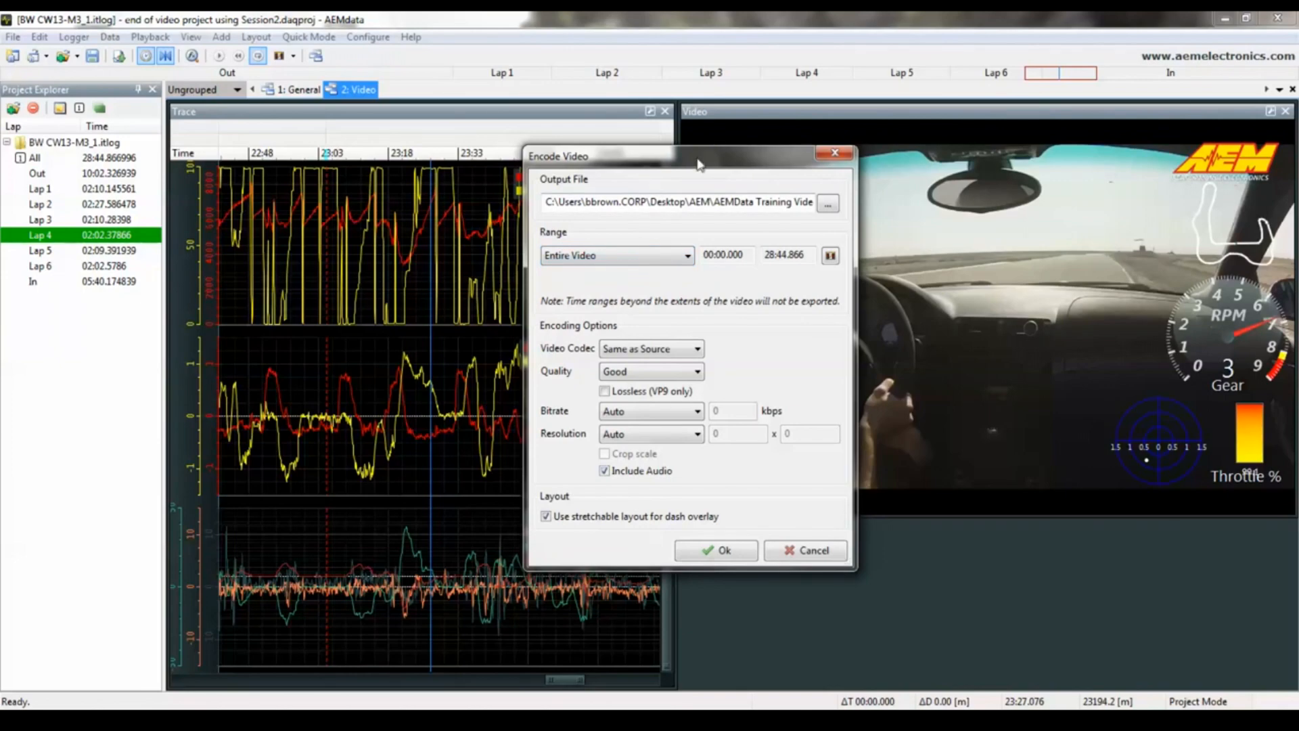
# Select about 8 seconds of the trace around 23:03 and set the encoding range to Selection
pyautogui.moveTo(699, 164); pyautogui.dragTo(755, 146)
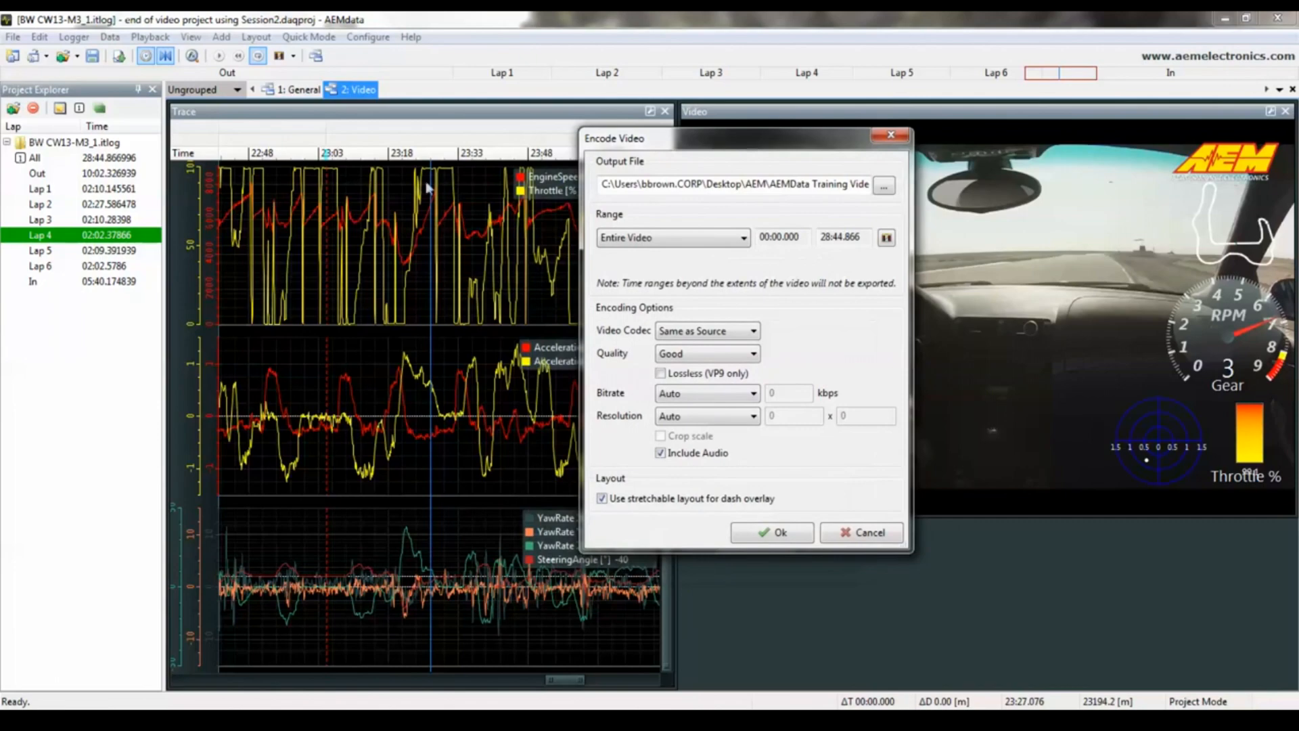
pyautogui.click(345, 251)
pyautogui.moveTo(346, 247); pyautogui.dragTo(383, 234)
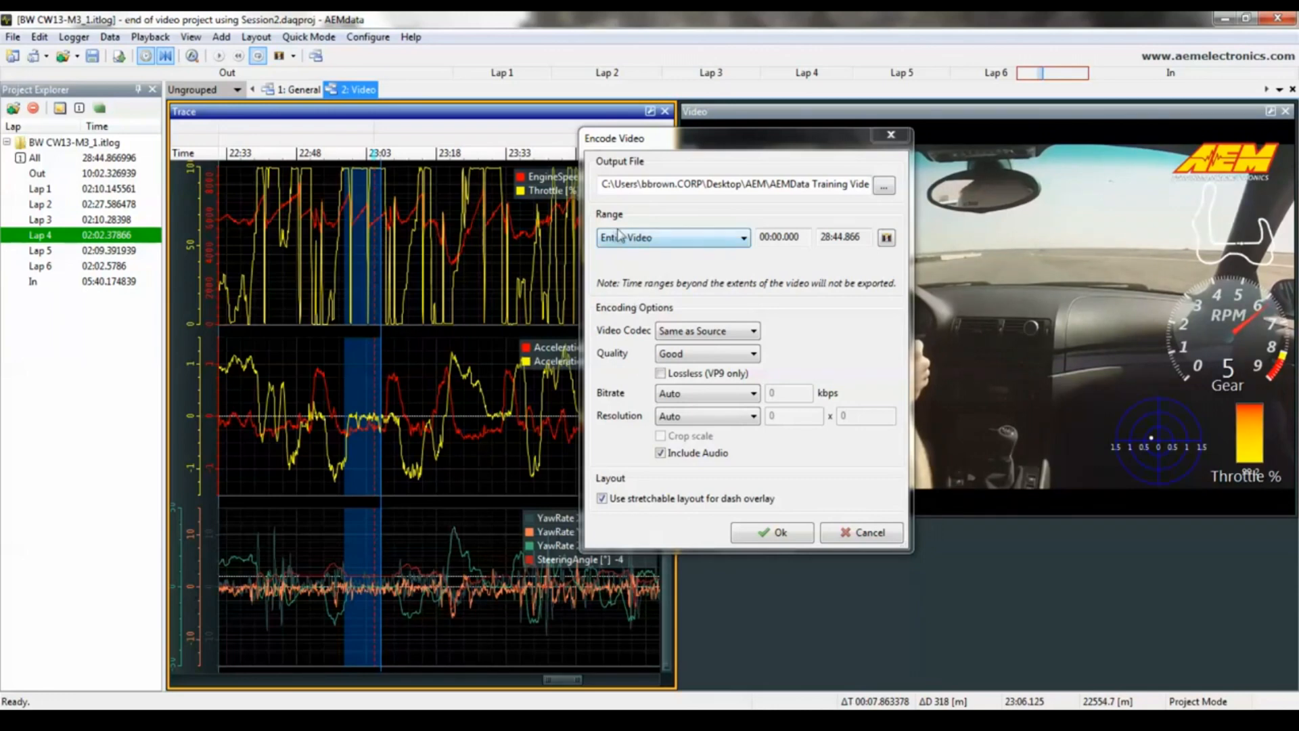
pyautogui.click(617, 240)
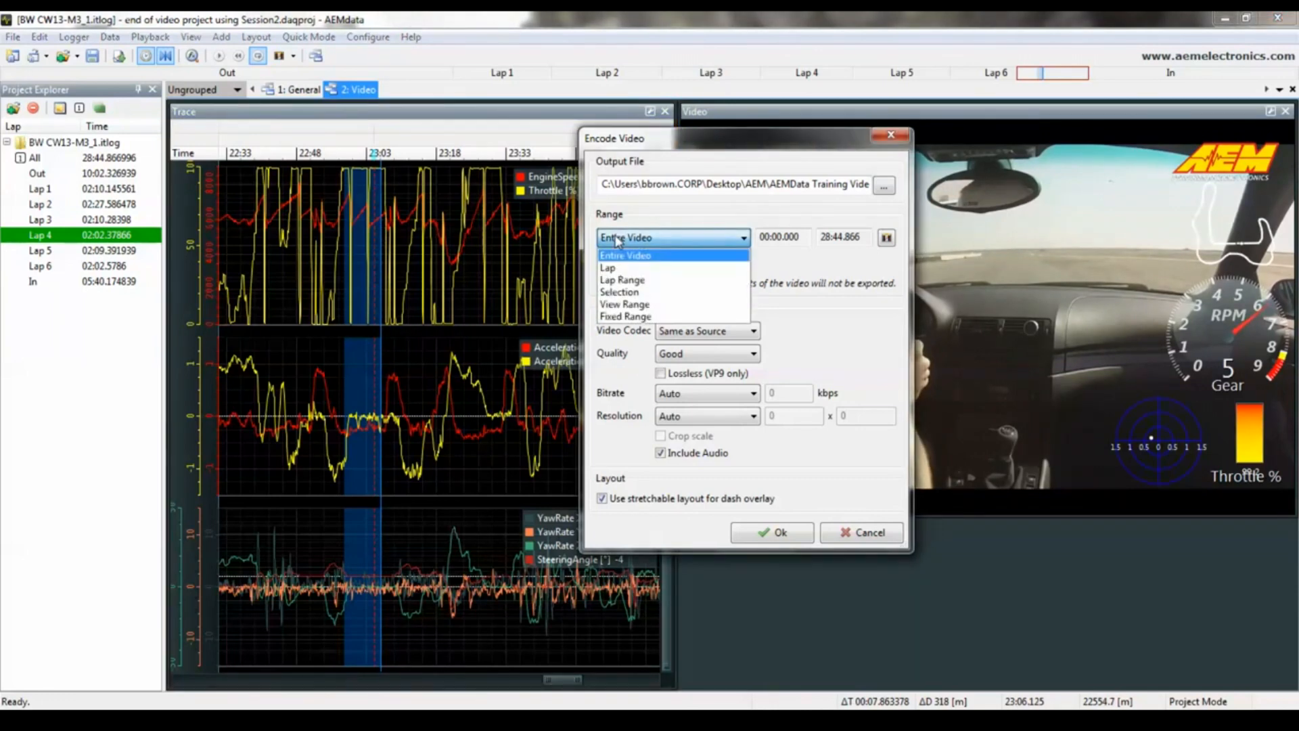
pyautogui.click(626, 296)
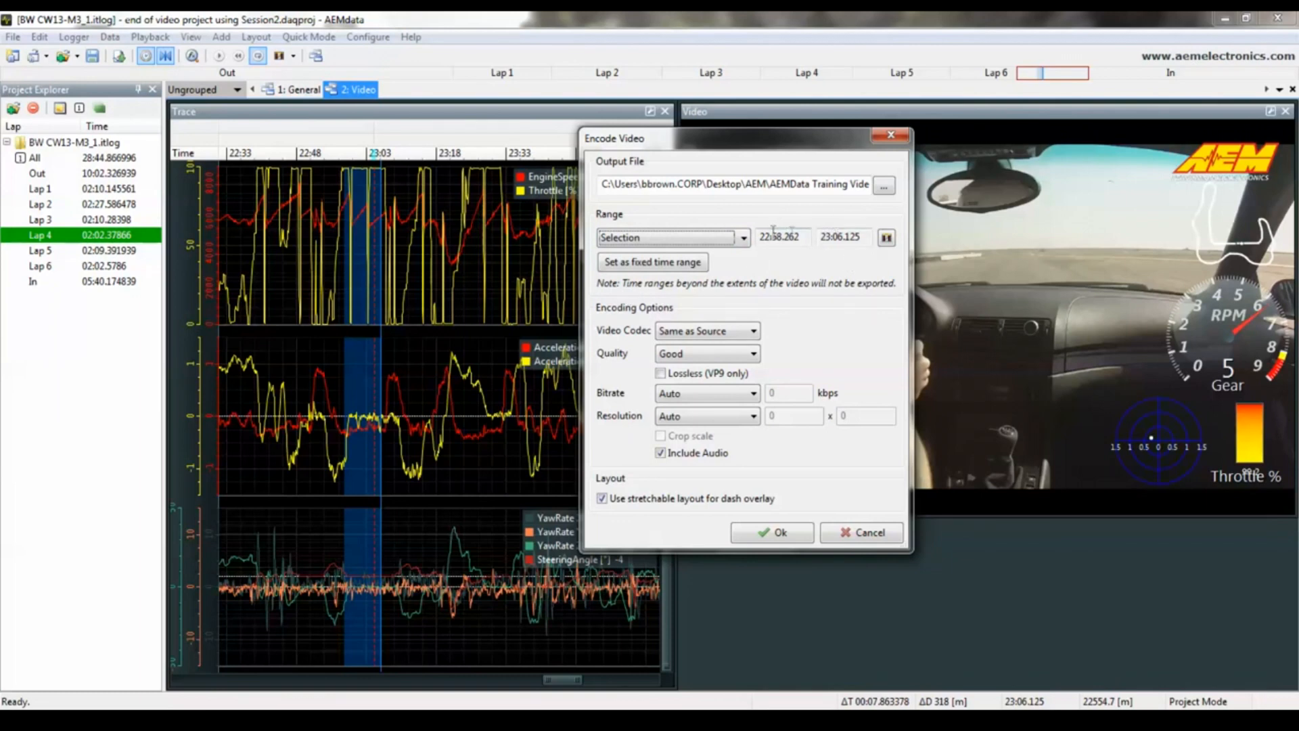
# Keep the video codec as Same as Source, set the quality to Low (fast encode), and encode the video
pyautogui.click(695, 331)
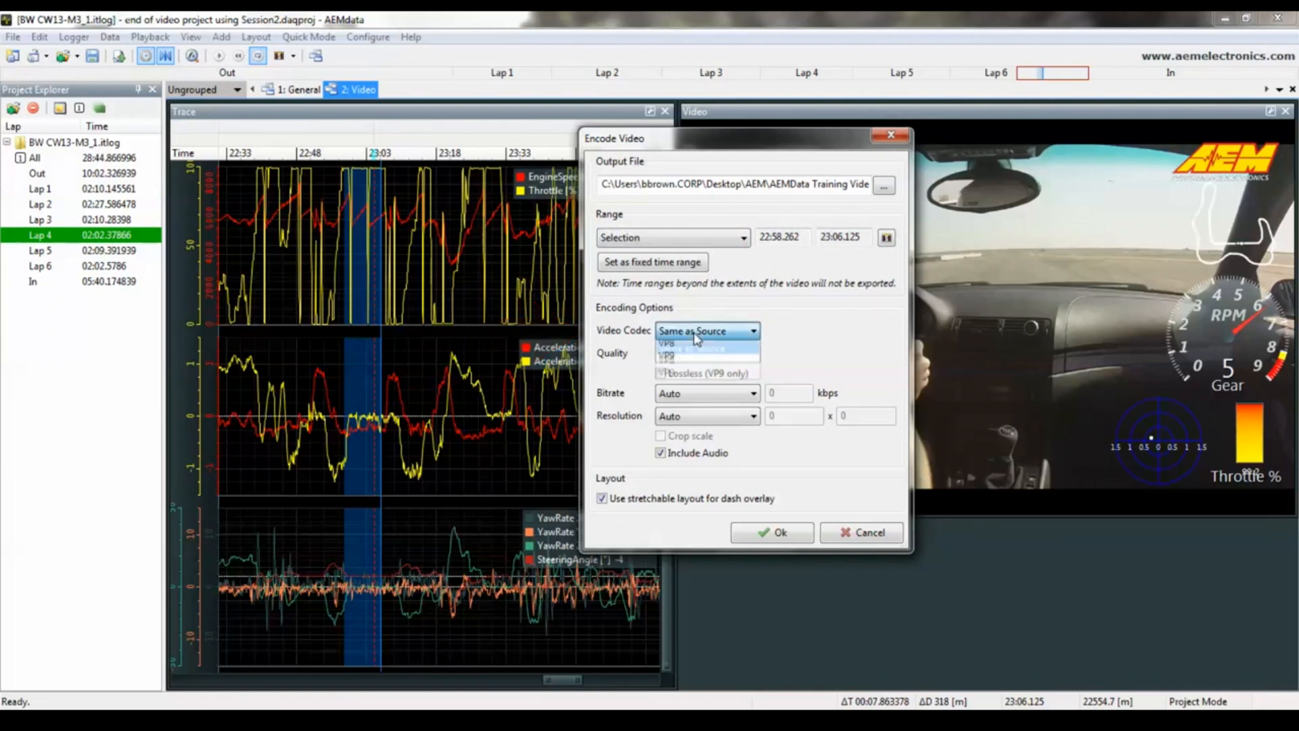
pyautogui.click(696, 332)
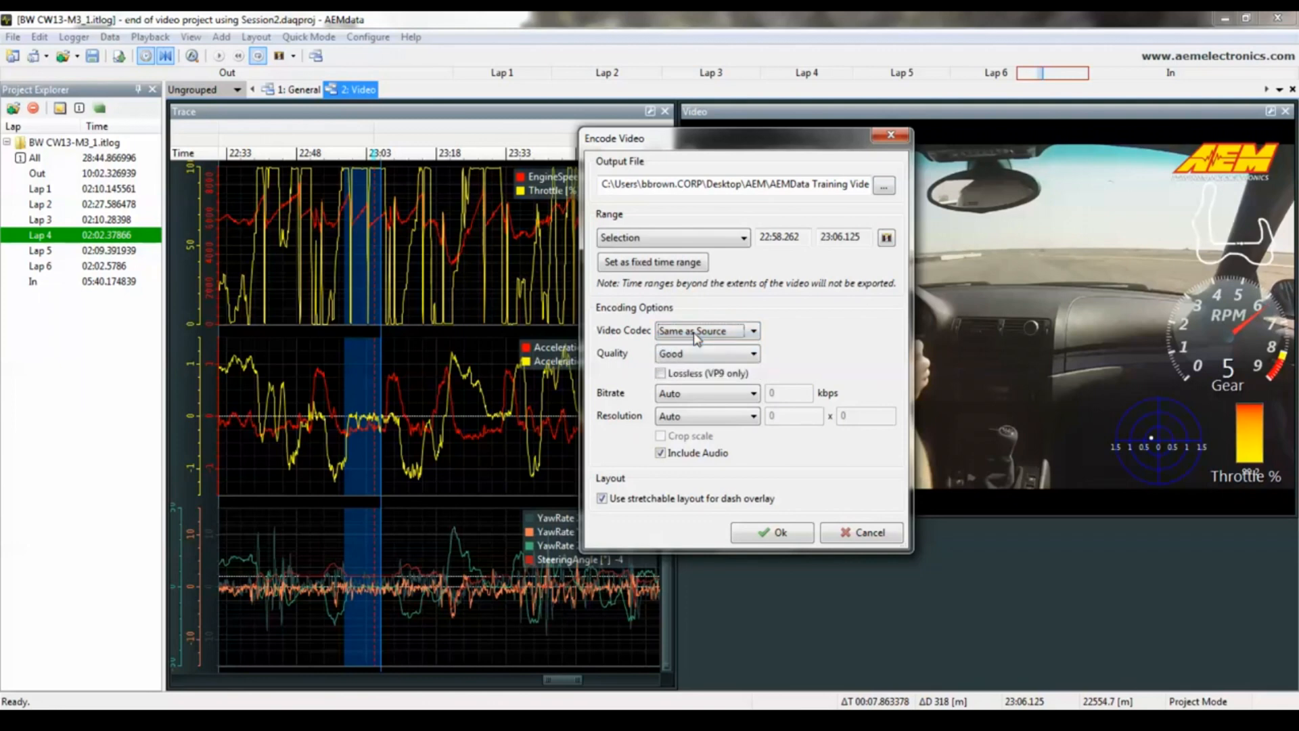
pyautogui.click(696, 352)
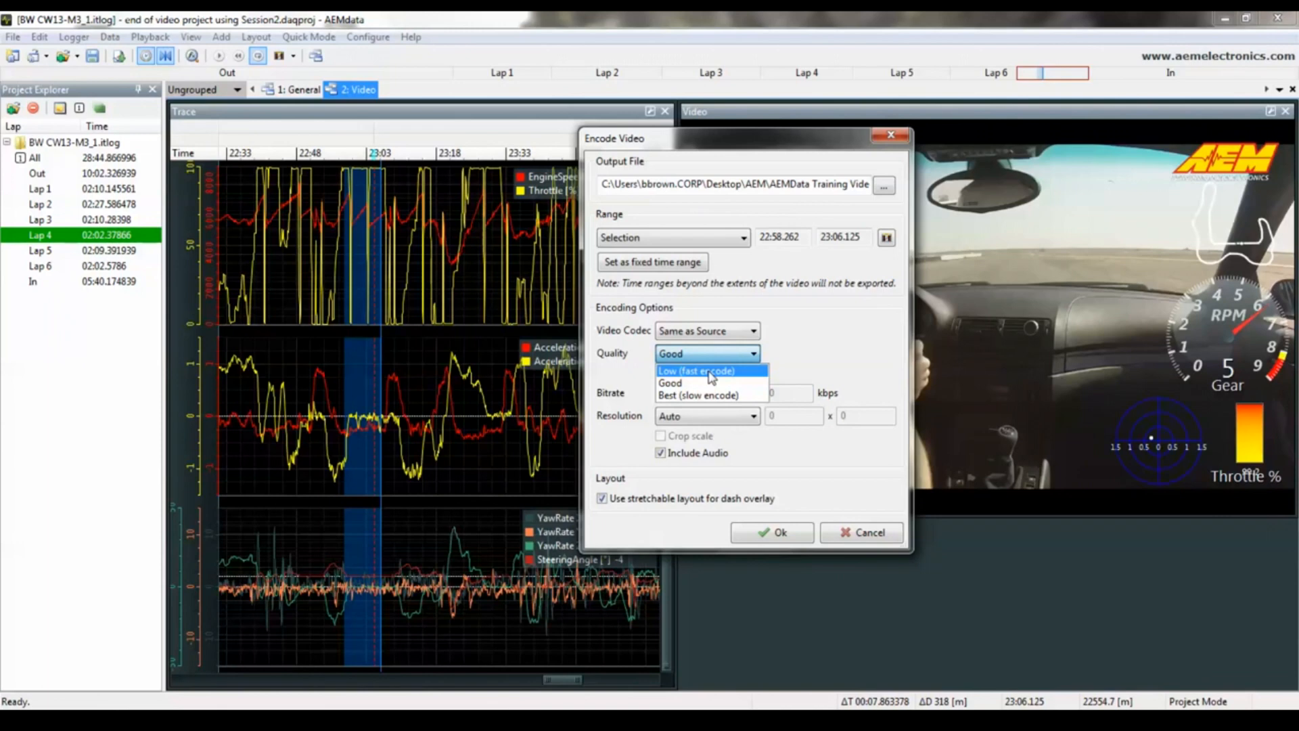
pyautogui.click(710, 371)
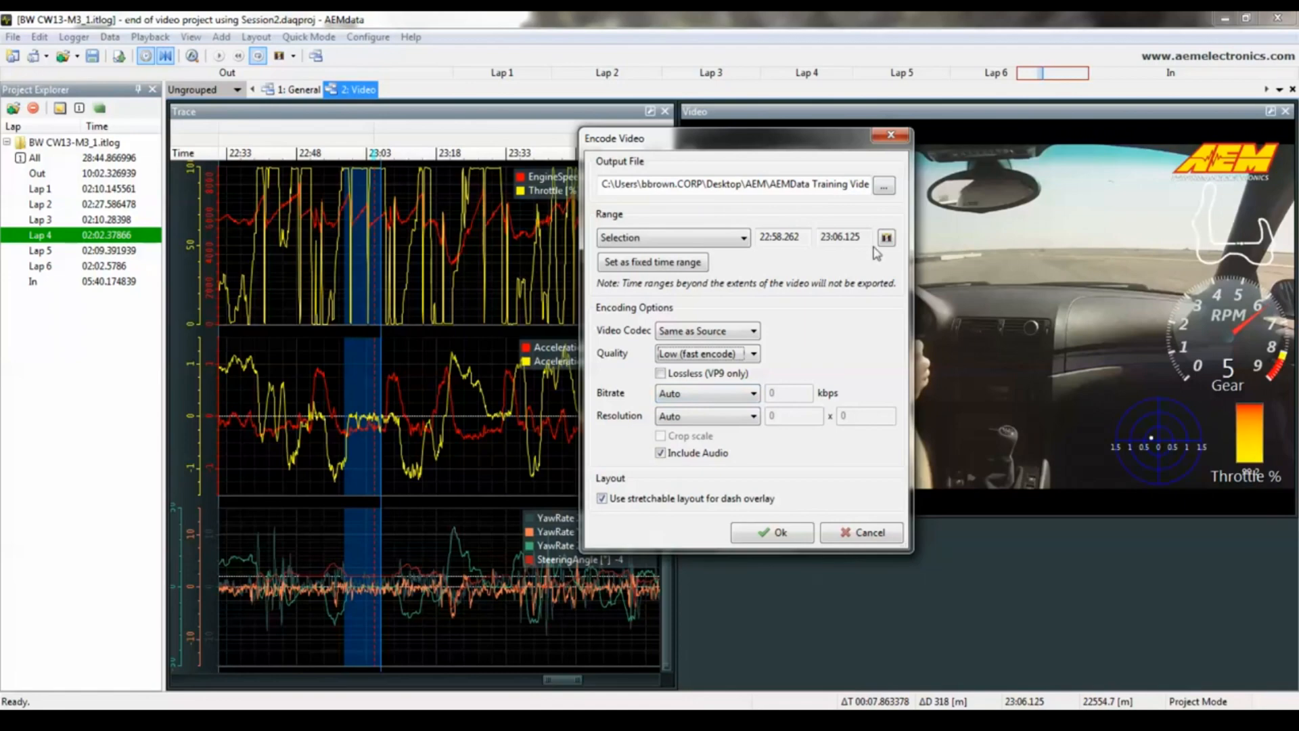
pyautogui.click(780, 532)
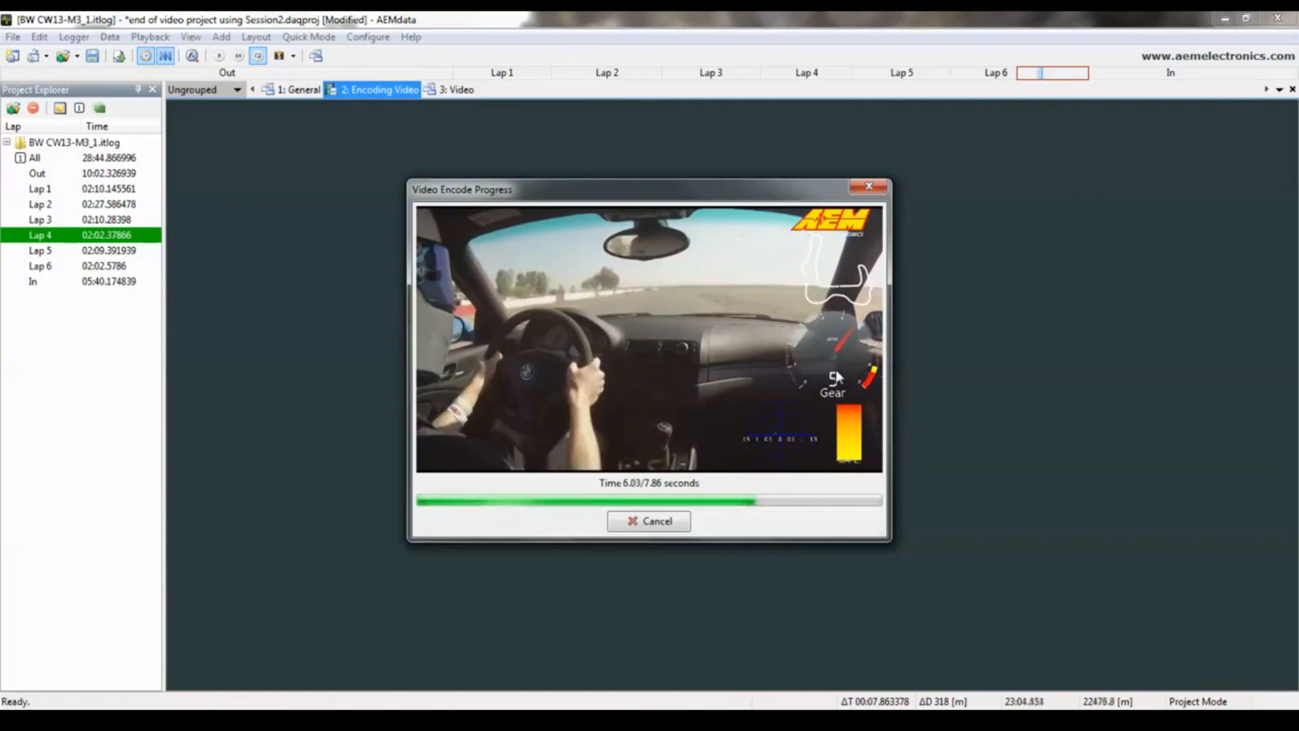
# Play "Session 1 final with Data Overlay.webm" from the BW CW13 vid overlay demo folder, pause it, and inspect the overlay in full screen
pyautogui.moveTo(311, 707)
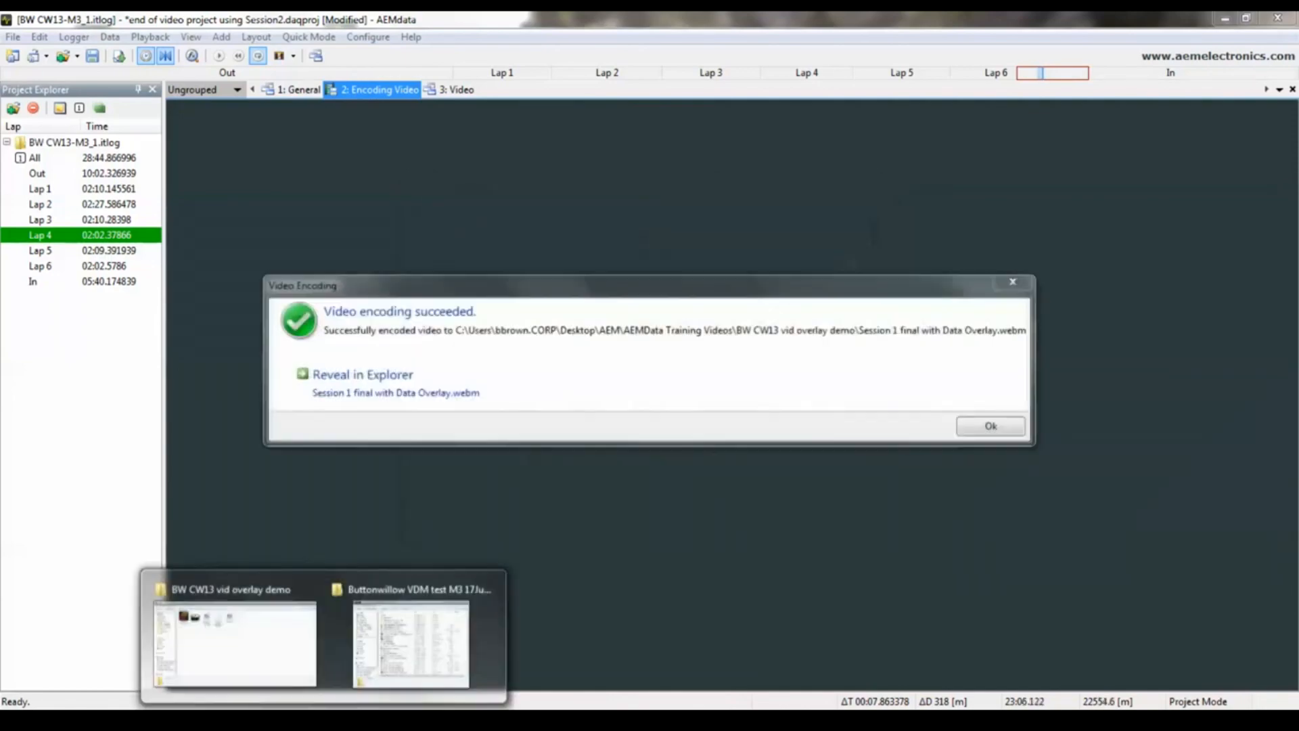
pyautogui.click(289, 675)
pyautogui.doubleClick(423, 149)
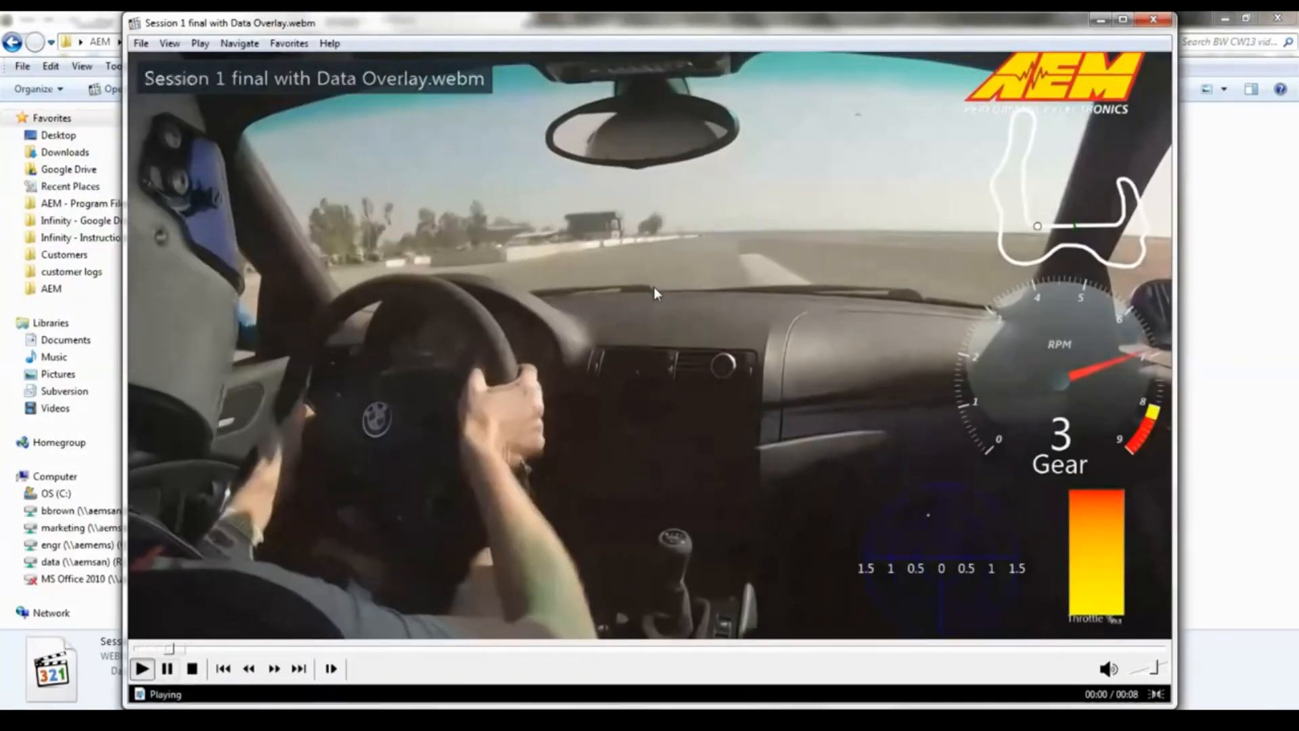
pyautogui.click(653, 287)
pyautogui.click(654, 287)
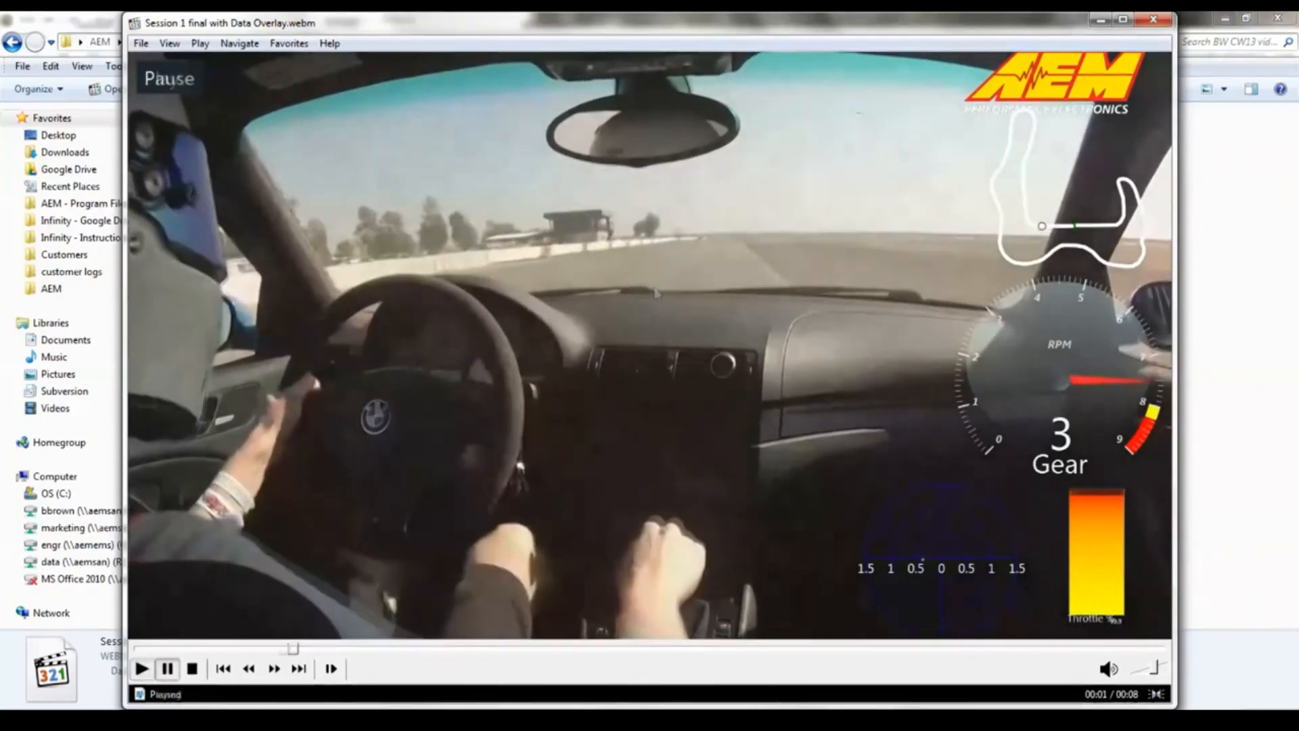
pyautogui.doubleClick(653, 287)
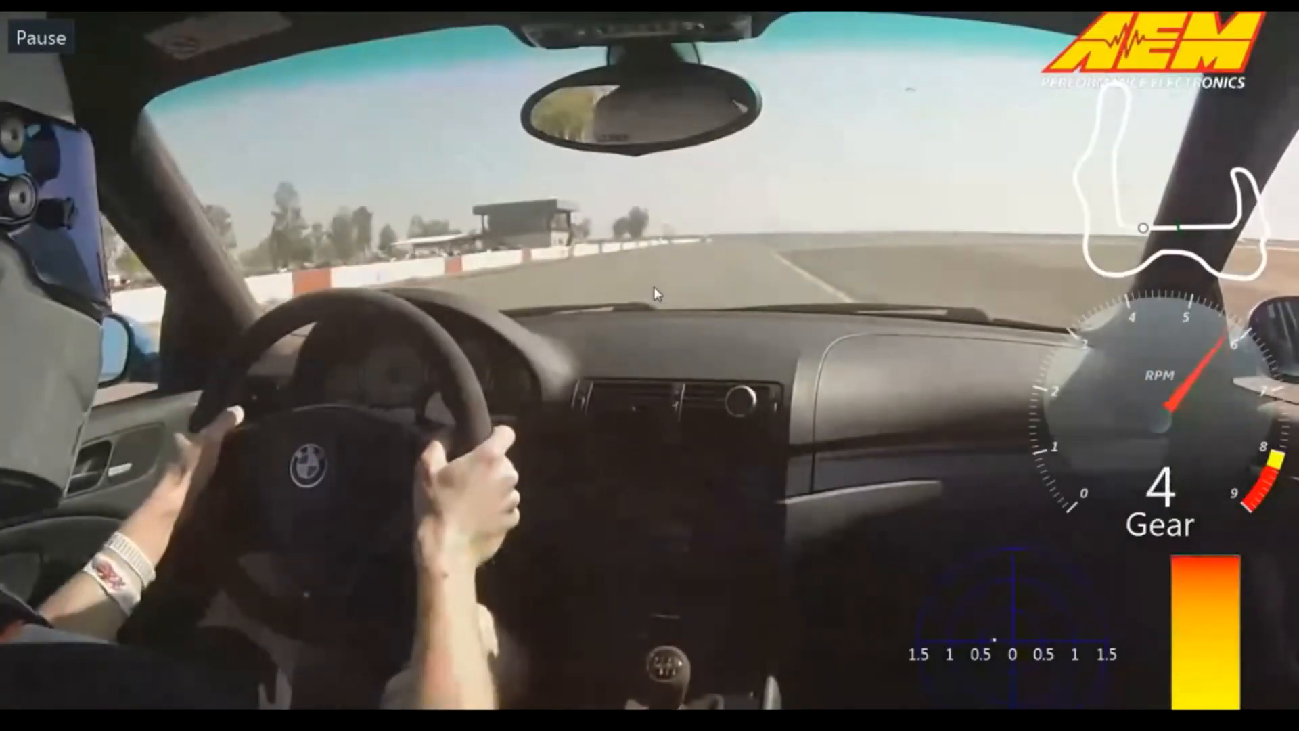
pyautogui.doubleClick(1176, 307)
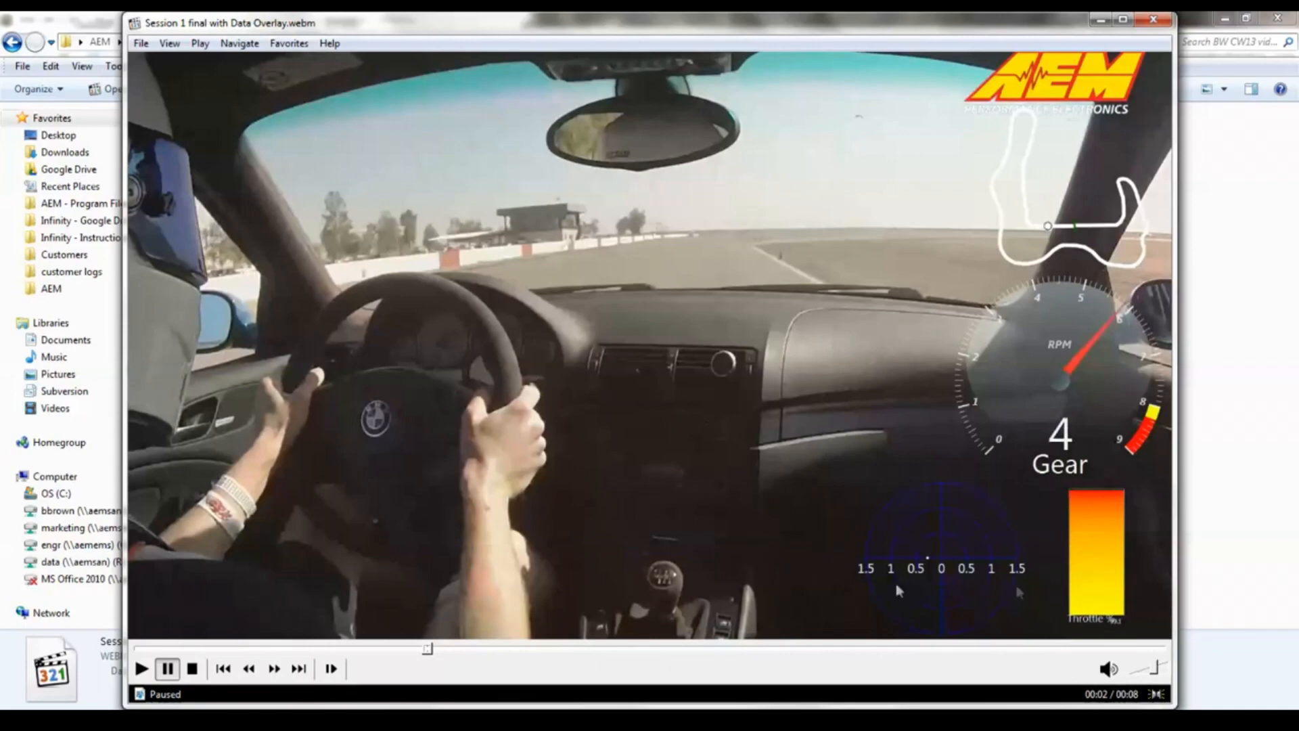
# Switch back to AEMdata, dismiss the video encoding message, and select the acceleration gauge on the video
pyautogui.moveTo(424, 705)
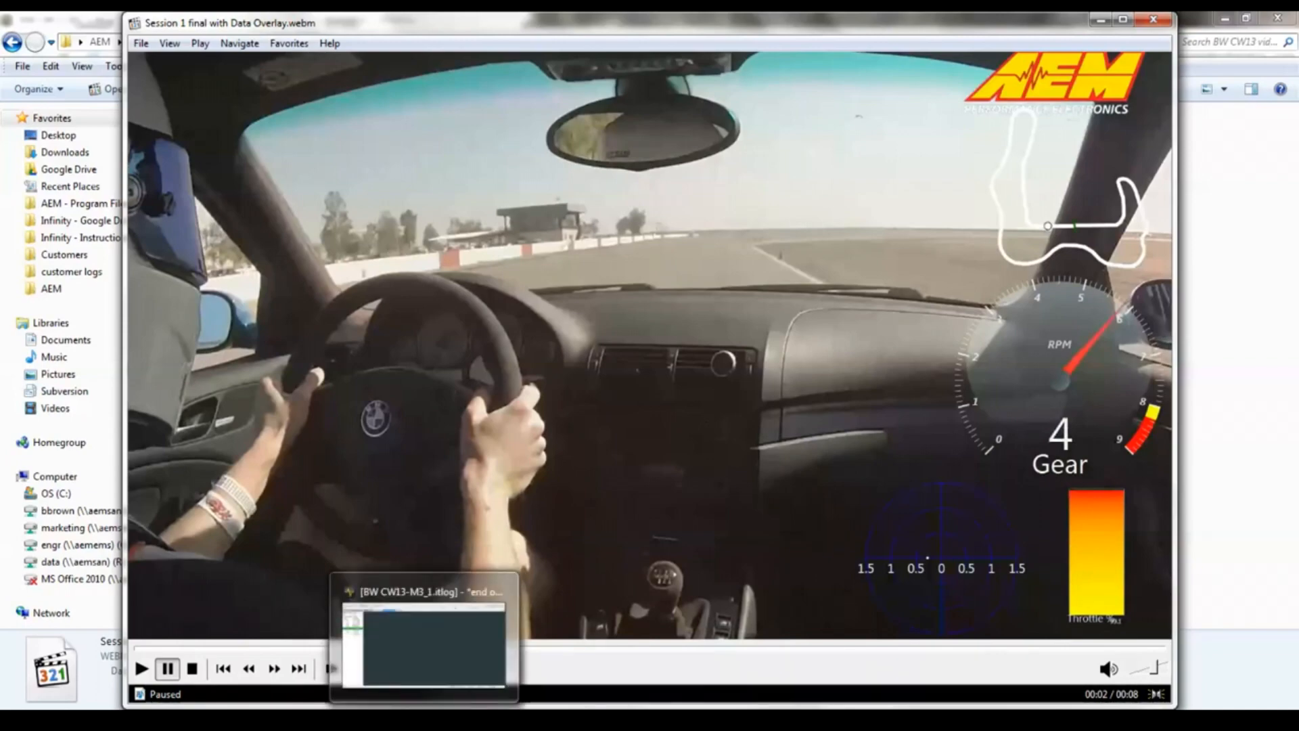
pyautogui.click(424, 643)
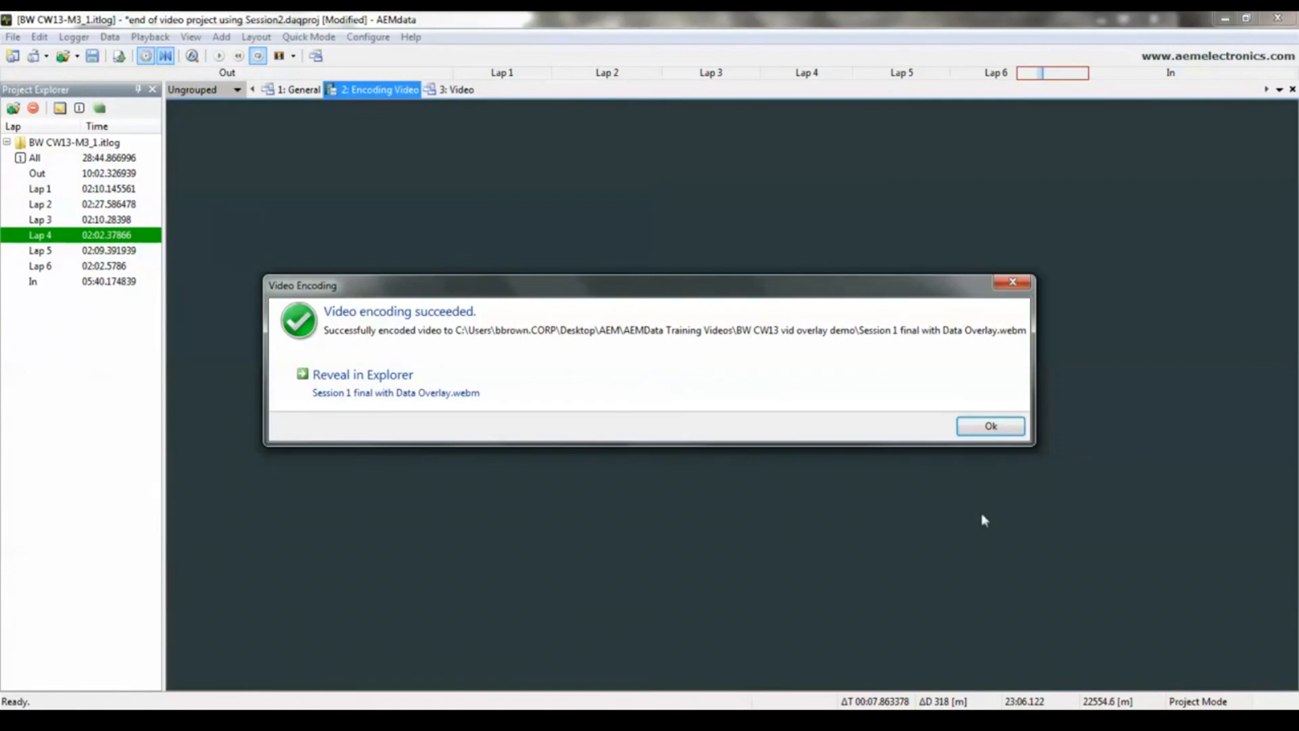
pyautogui.click(995, 429)
pyautogui.click(1156, 417)
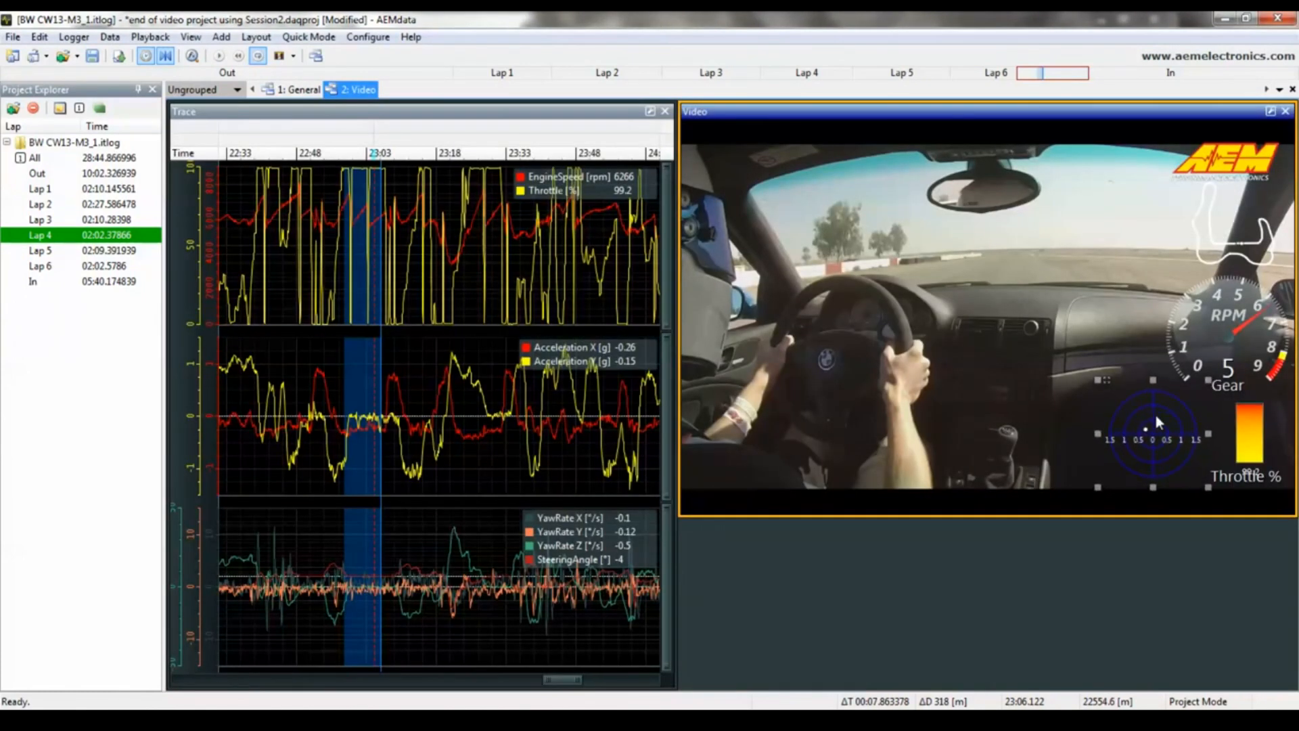
# Set the tachometer gauge's font size to 30
pyautogui.doubleClick(1191, 315)
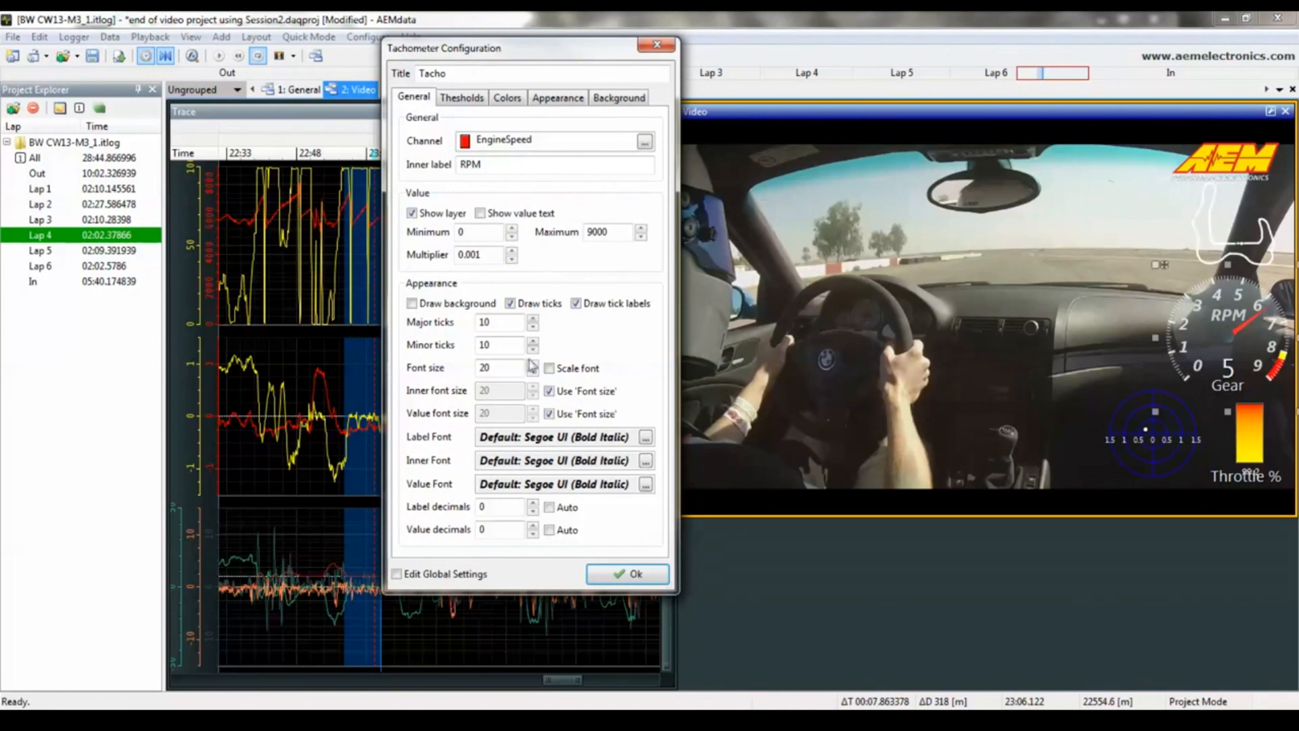
pyautogui.click(532, 364)
pyautogui.click(532, 364)
pyautogui.click(532, 365)
pyautogui.click(532, 364)
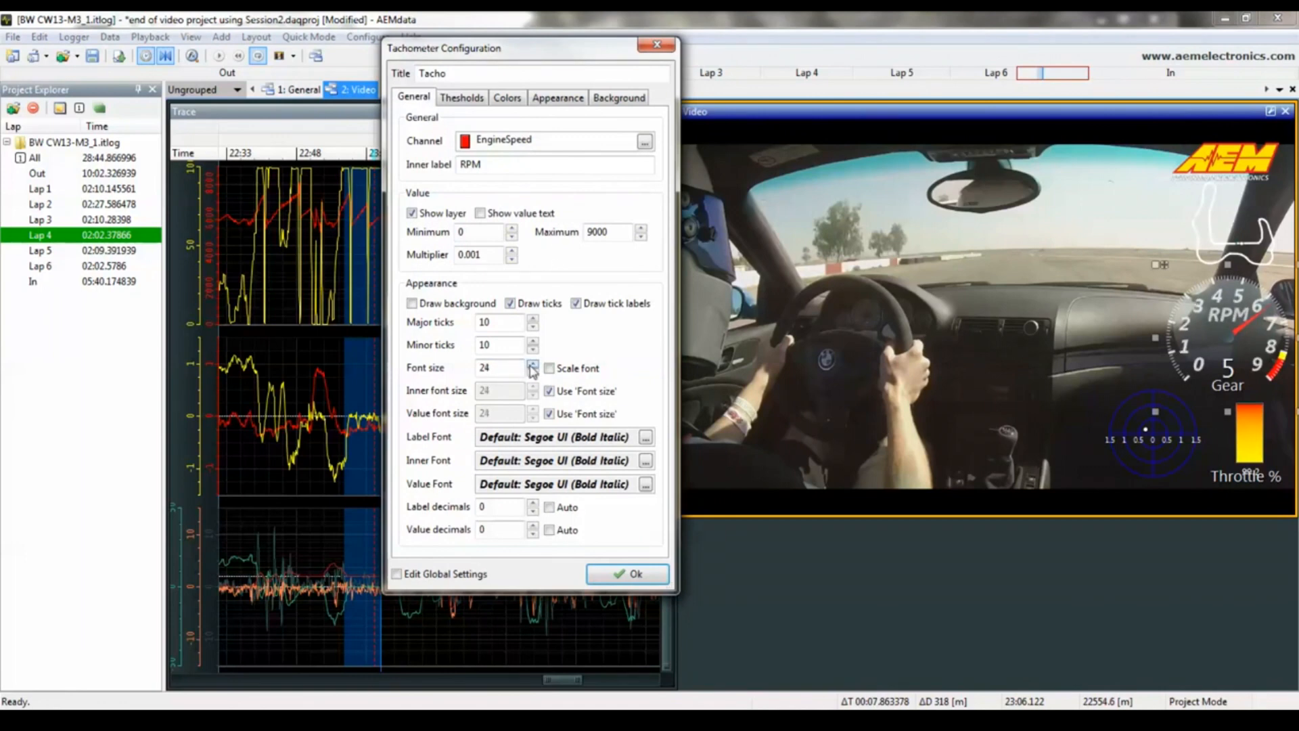
pyautogui.click(533, 365)
pyautogui.click(533, 364)
pyautogui.click(532, 364)
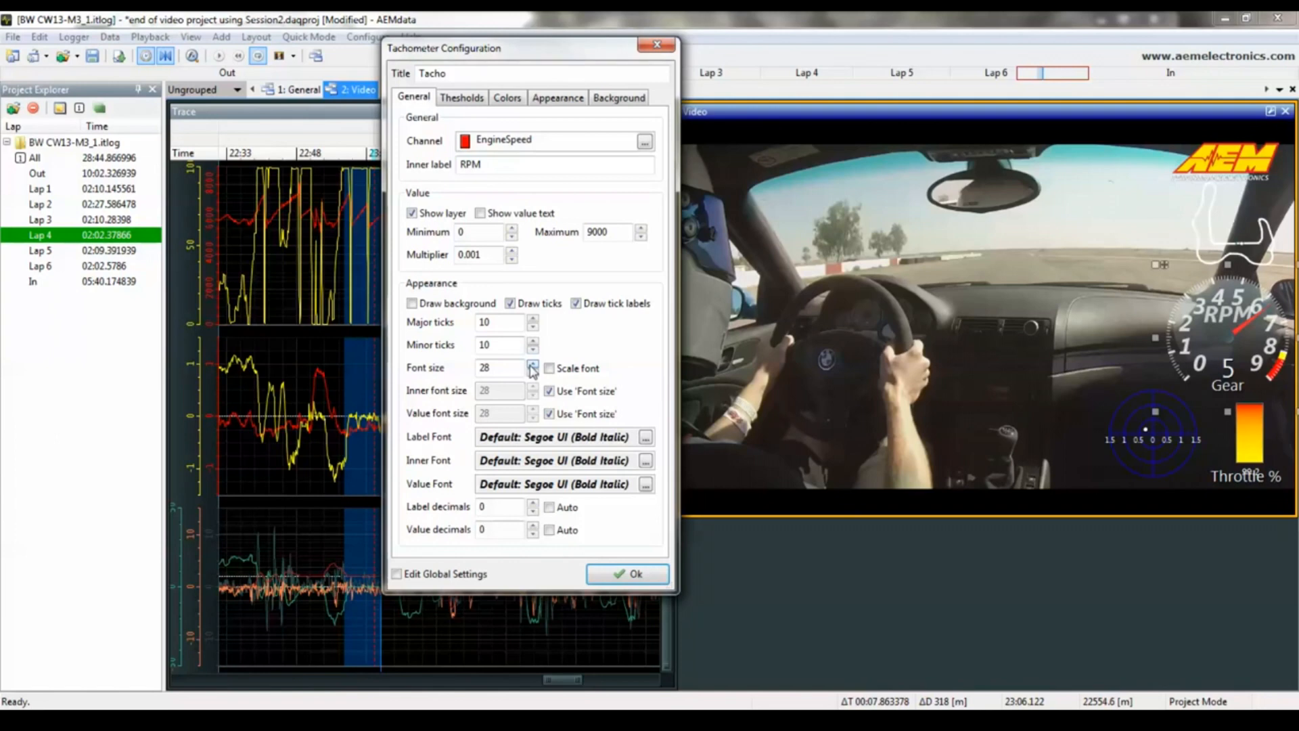
pyautogui.click(532, 365)
pyautogui.click(533, 365)
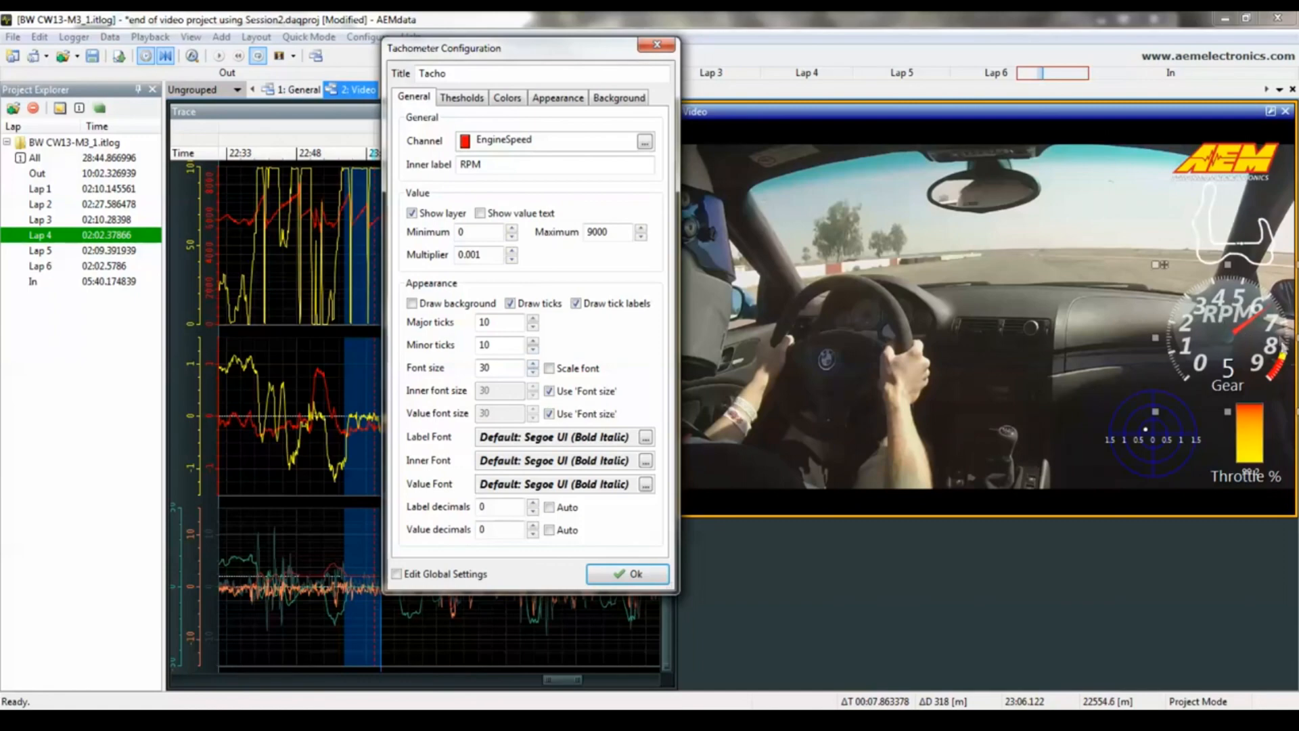
pyautogui.click(628, 573)
# Move the throttle bar and its label slightly up and to the left, and hide the bar's value text
pyautogui.click(1242, 418)
pyautogui.moveTo(1243, 417); pyautogui.dragTo(1242, 416)
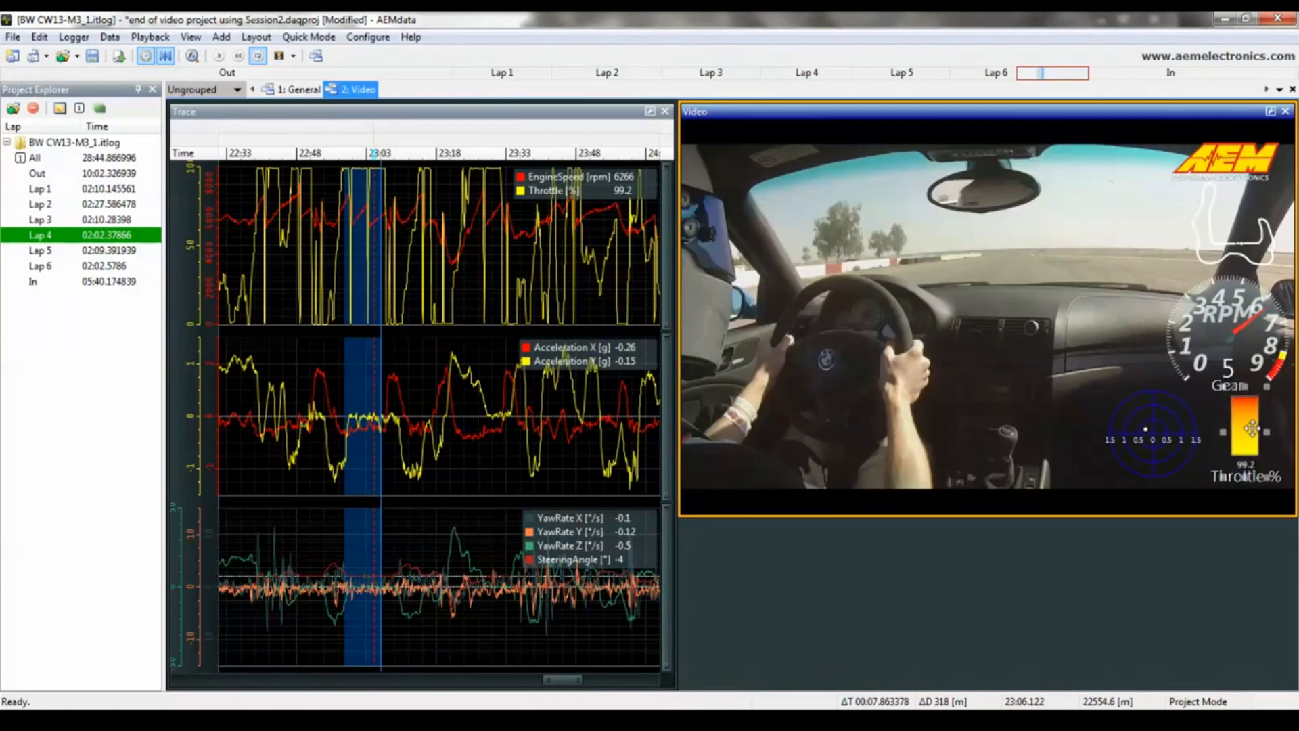
pyautogui.doubleClick(1258, 438)
pyautogui.click(461, 217)
pyautogui.click(630, 535)
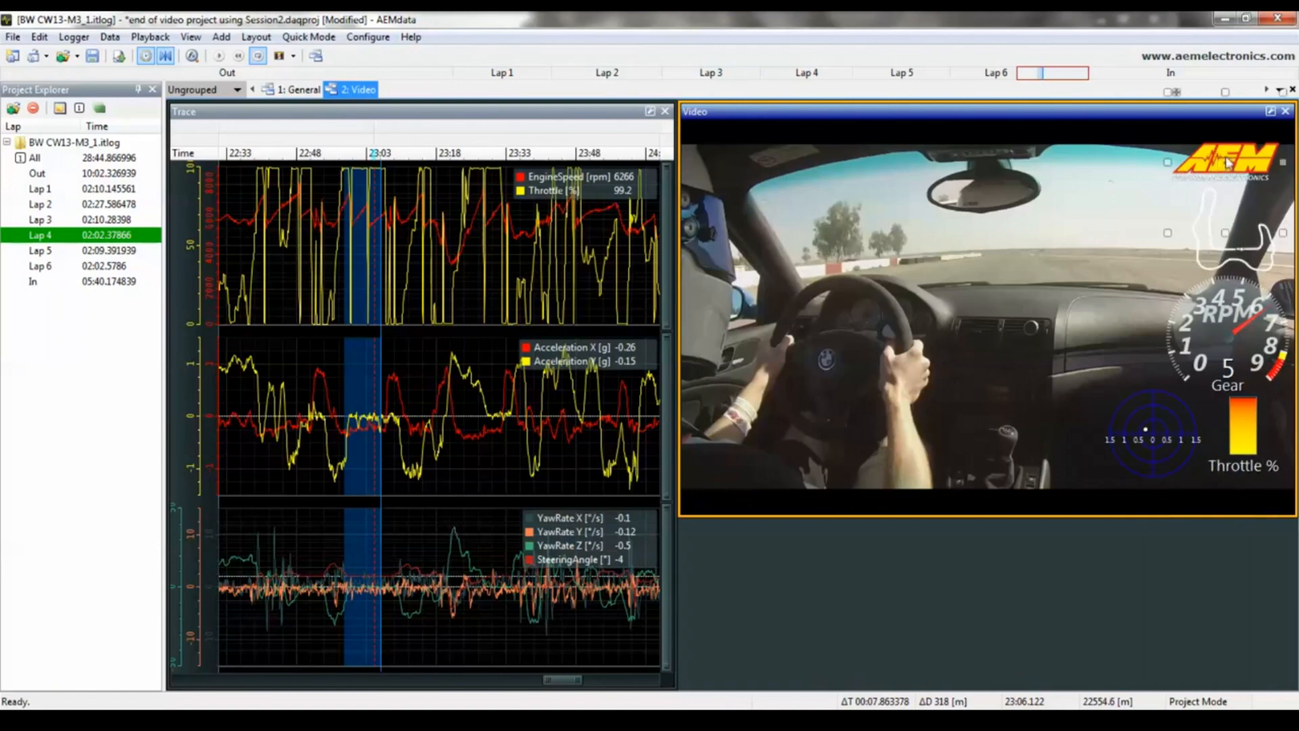
# Shift the AEM logo and the track map slightly lower on the video, and close the video view configuration unchanged
pyautogui.click(1208, 201)
pyautogui.moveTo(1180, 174); pyautogui.dragTo(1228, 175)
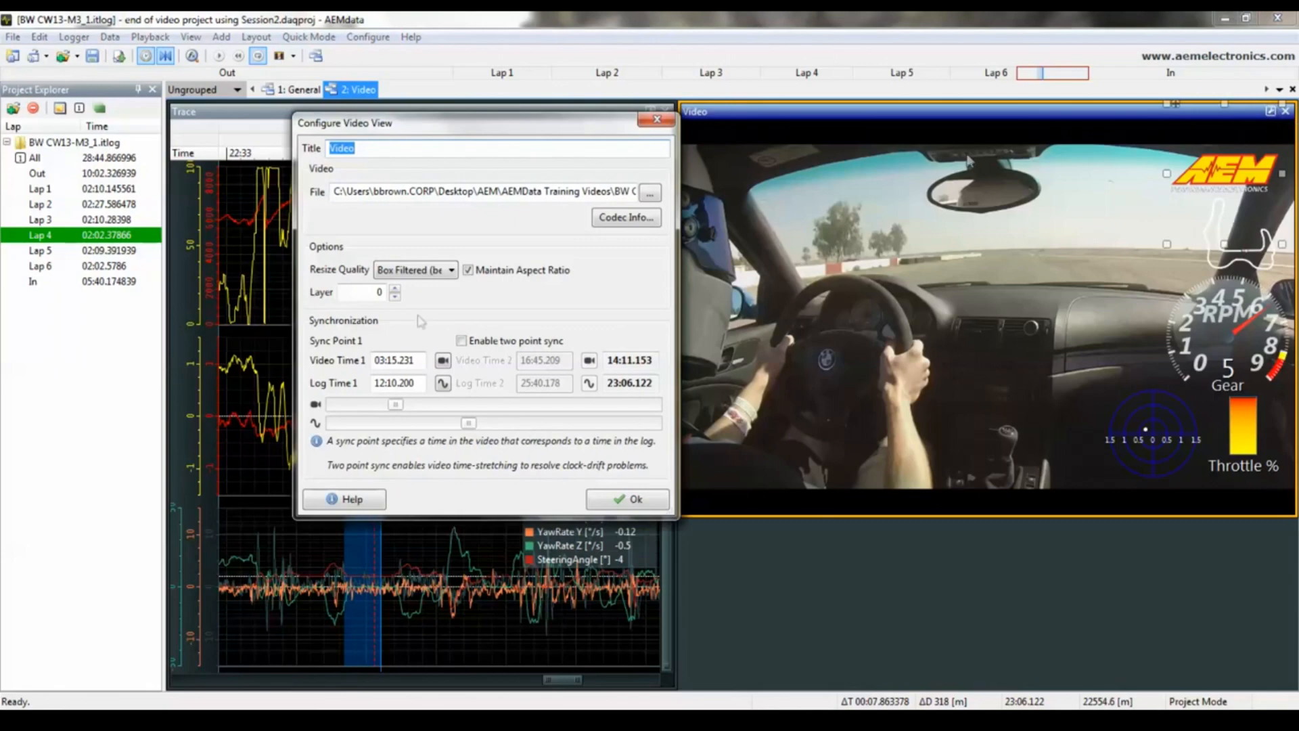
pyautogui.click(656, 119)
# Reopen the video encoding settings, choose the Best (slow encode) quality, and cancel without encoding
pyautogui.rightClick(847, 253)
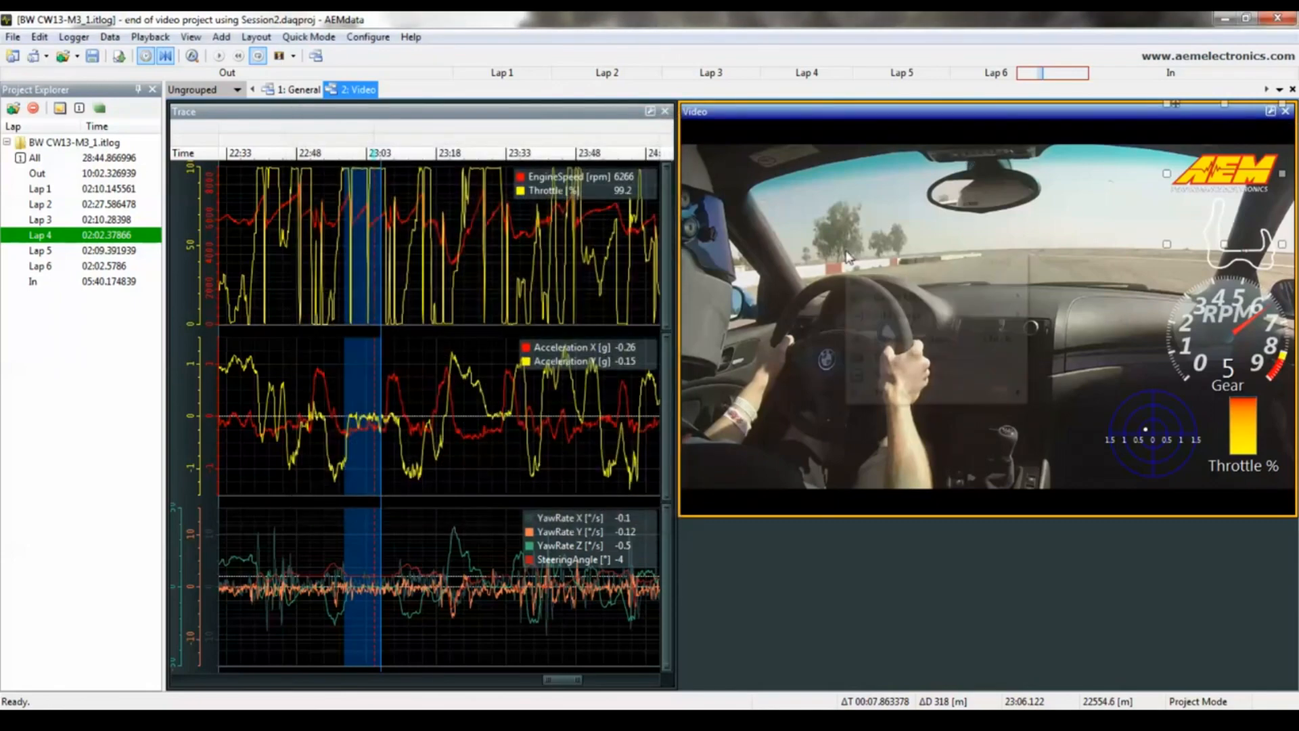
pyautogui.click(924, 279)
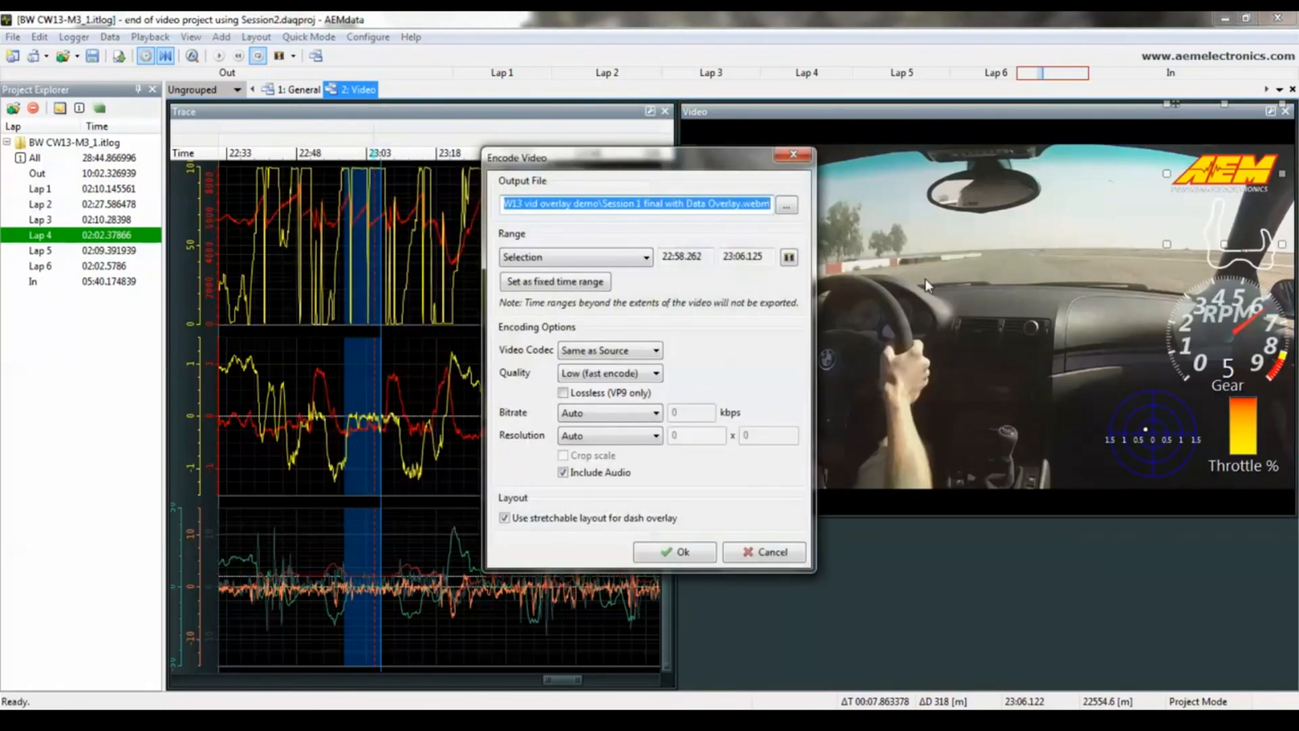
pyautogui.click(653, 373)
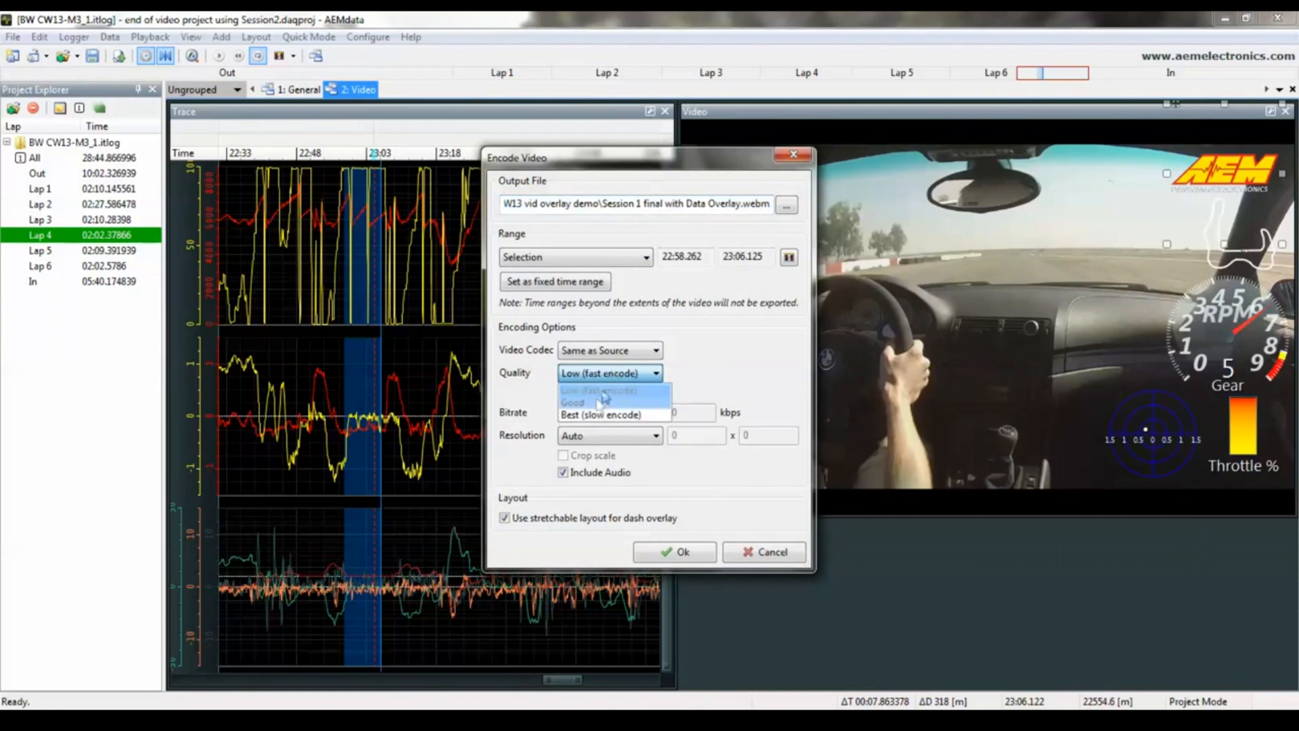
pyautogui.click(598, 414)
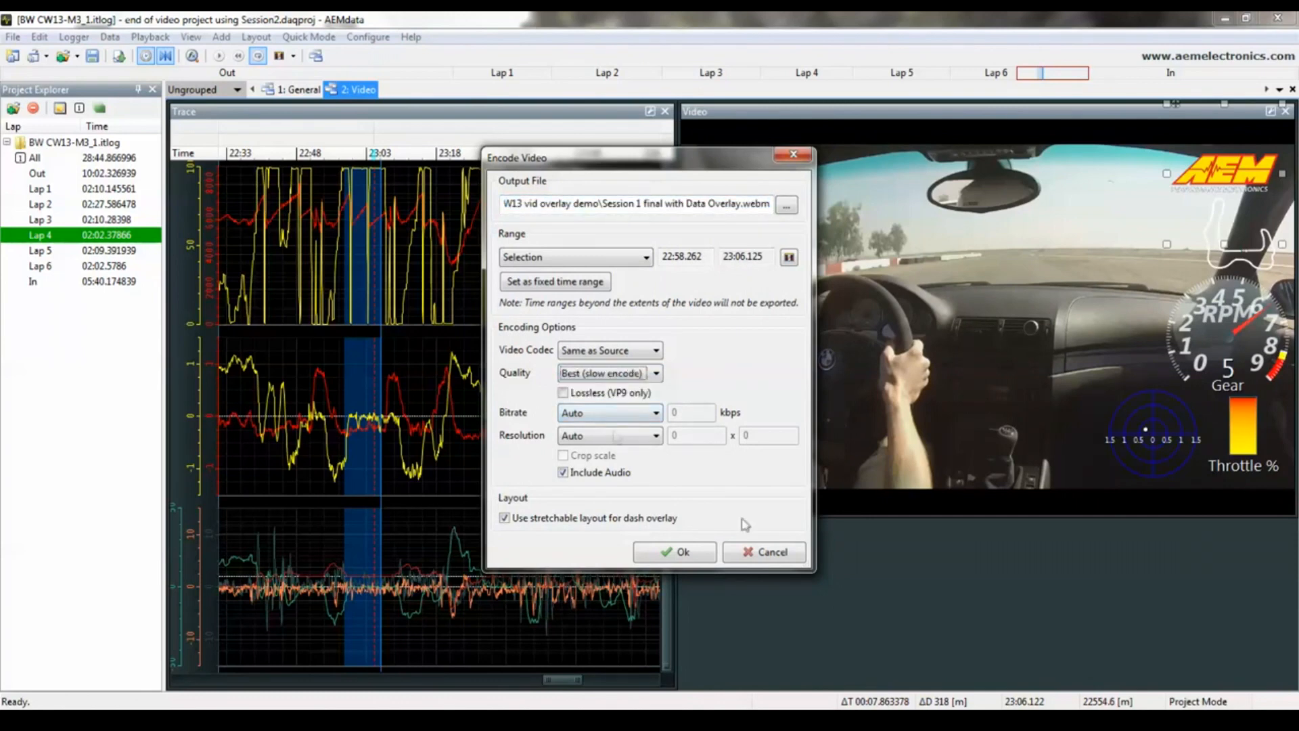
pyautogui.click(778, 552)
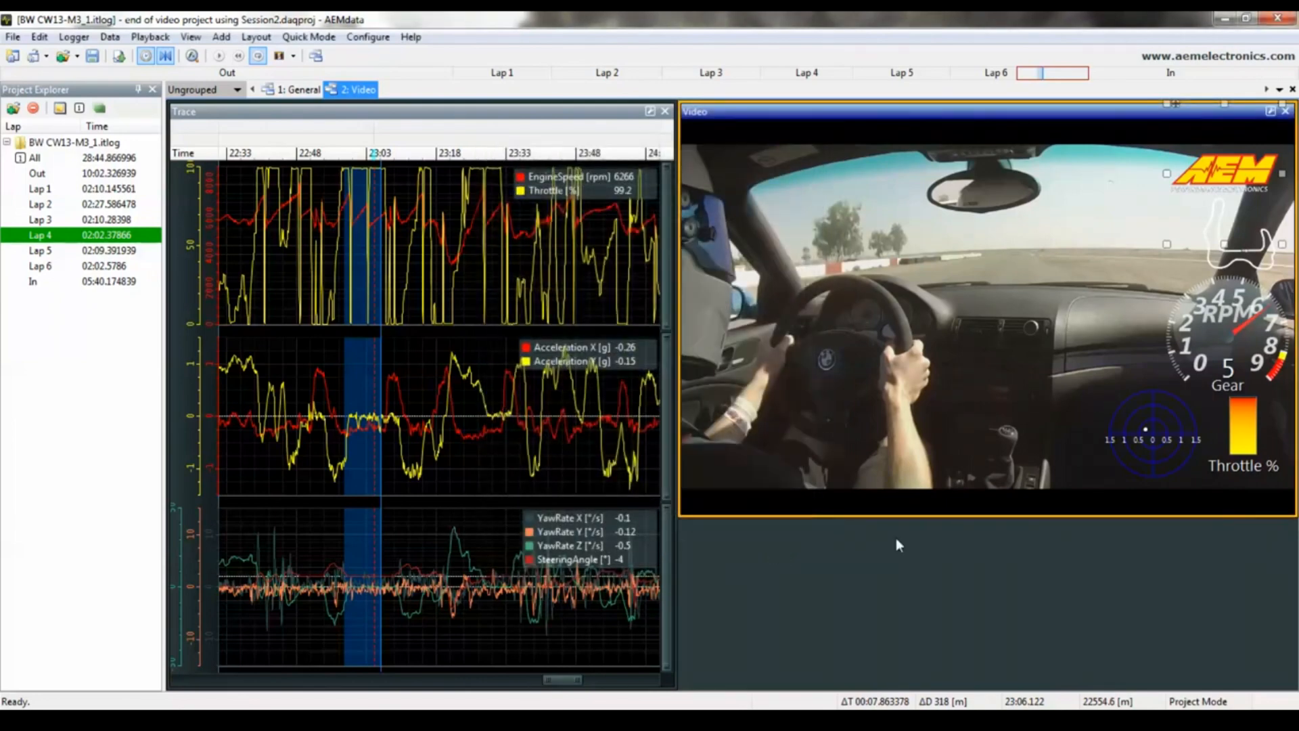